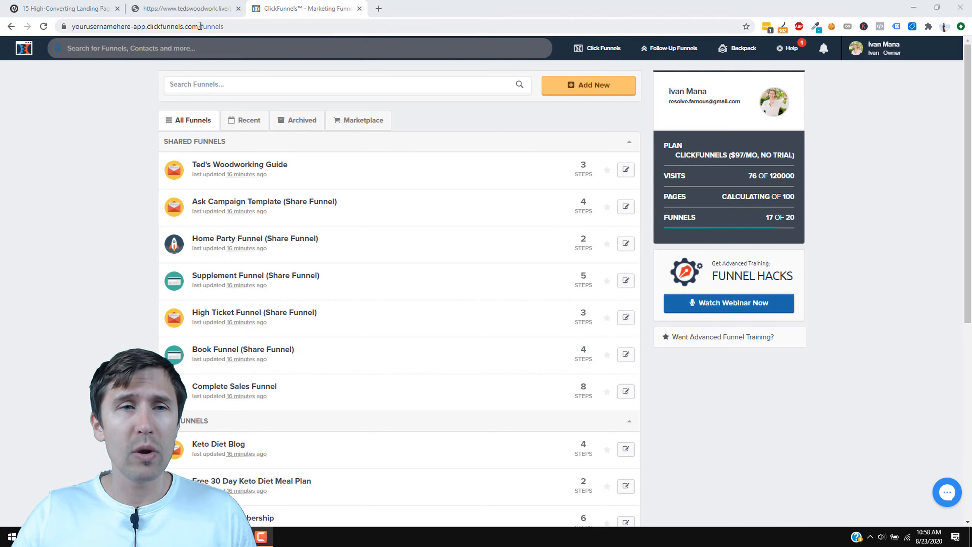
# Look over the sample landing page about promoting affiliate products on Google Ads, from its headline down the page.
pyautogui.click(96, 11)
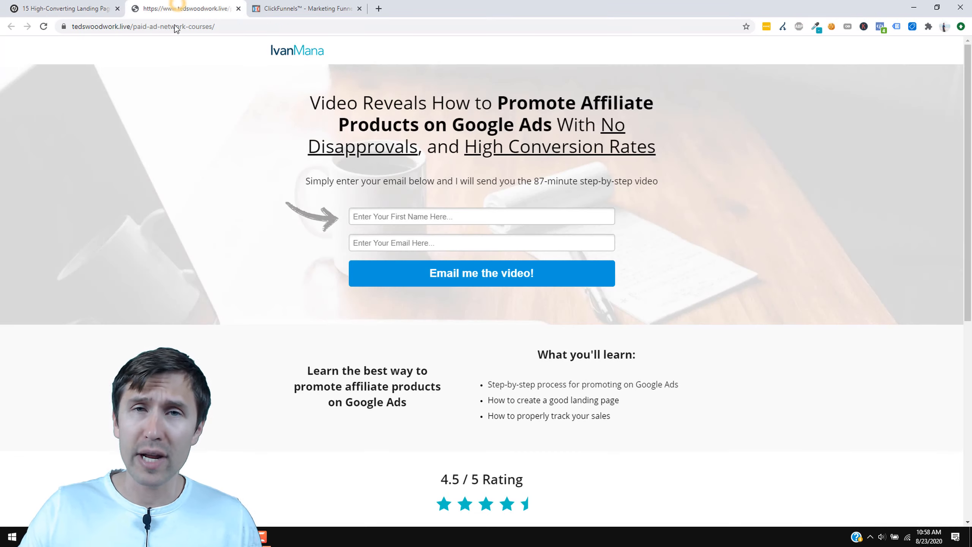
pyautogui.click(179, 8)
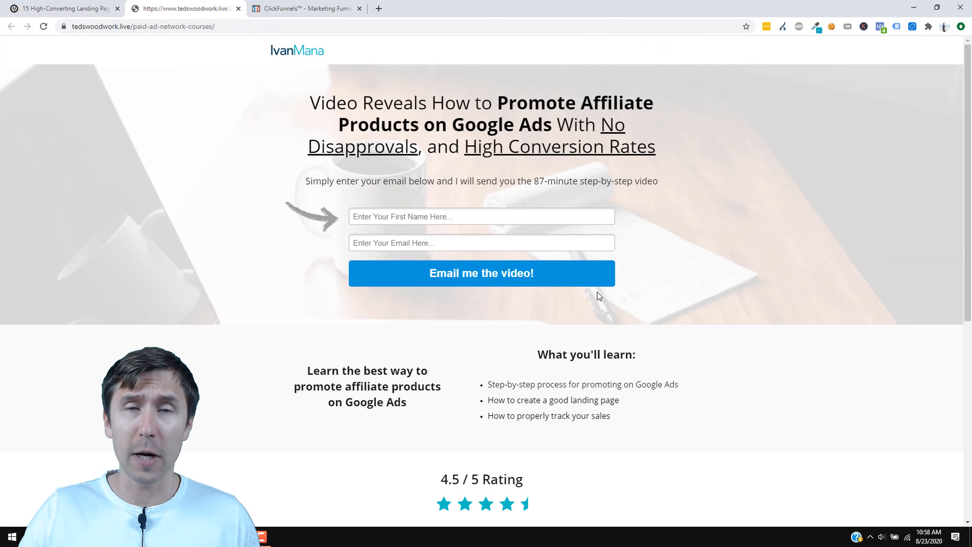
pyautogui.scroll(-6, 589, 268)
pyautogui.scroll(6, 603, 360)
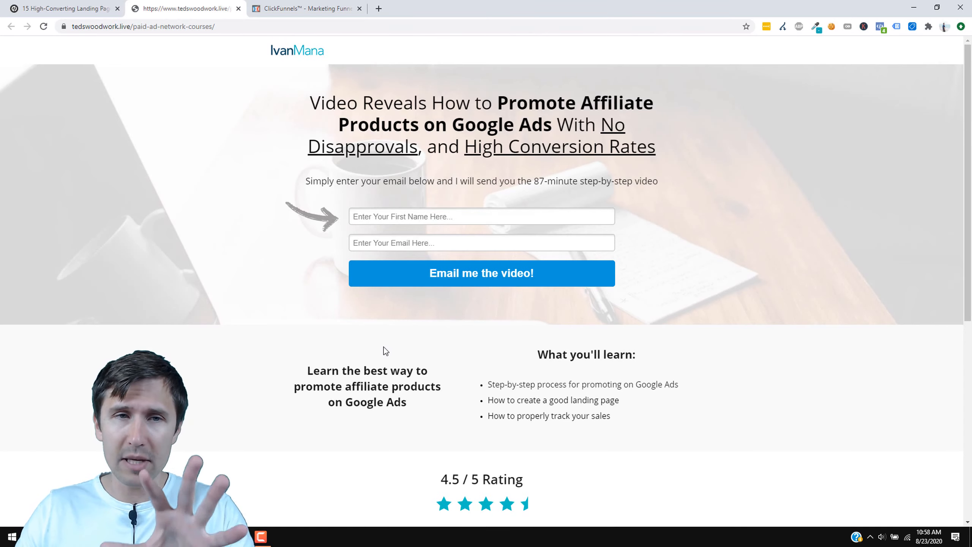
# Start a new funnel in ClickFunnels with the Classic Funnel Builder, choosing Collect Emails as its goal.
pyautogui.click(298, 5)
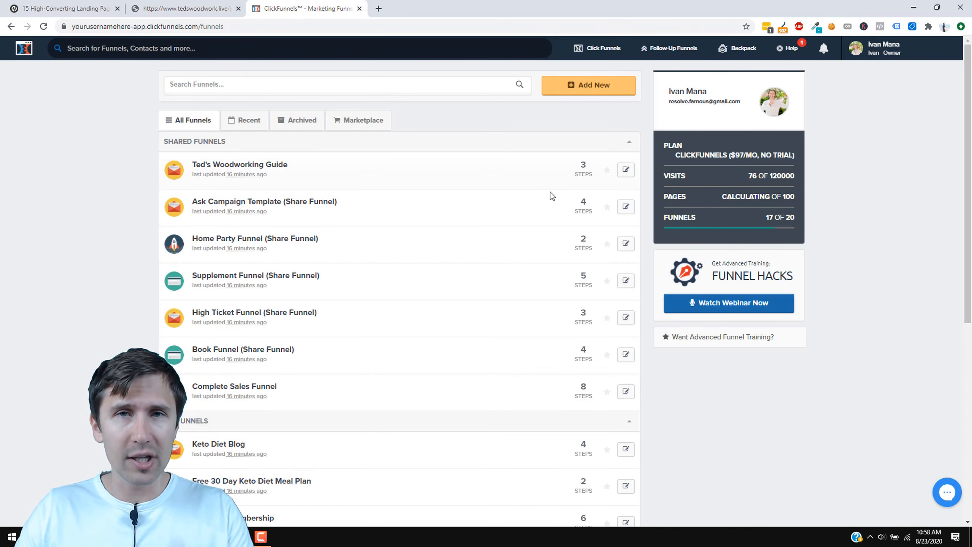
pyautogui.click(592, 91)
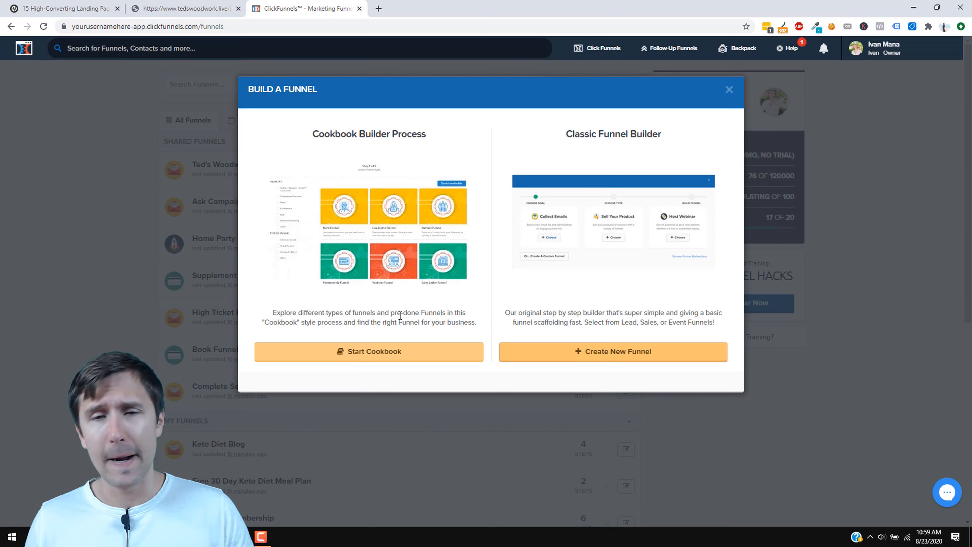
pyautogui.click(571, 356)
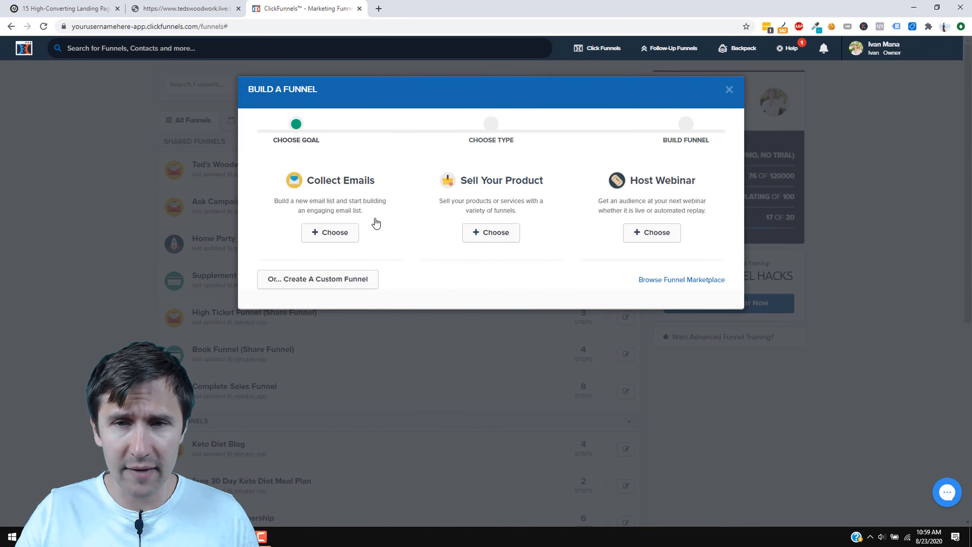
pyautogui.click(325, 238)
pyautogui.click(298, 187)
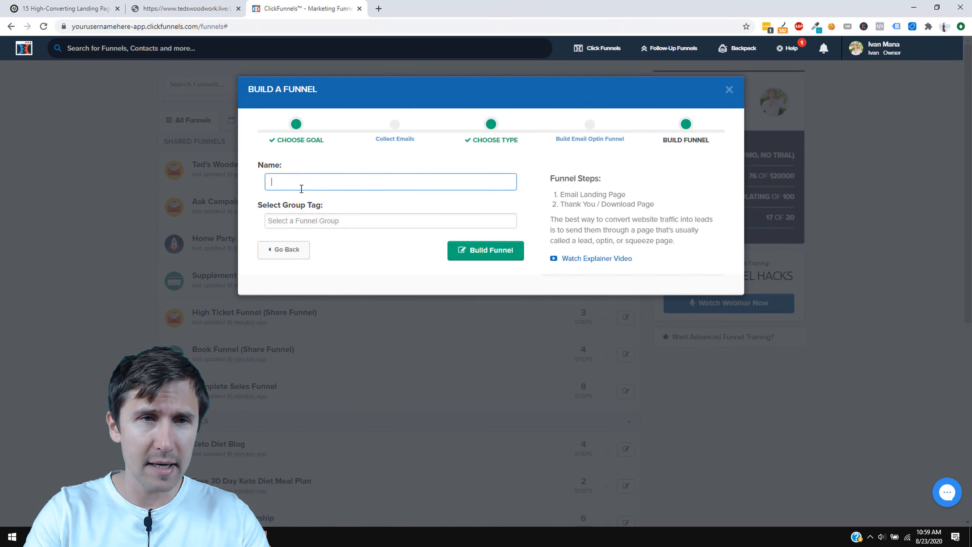
# Name the funnel "Affiliate Products on Google", give it the group tag "Youtube", and build it.
pyautogui.click(214, 8)
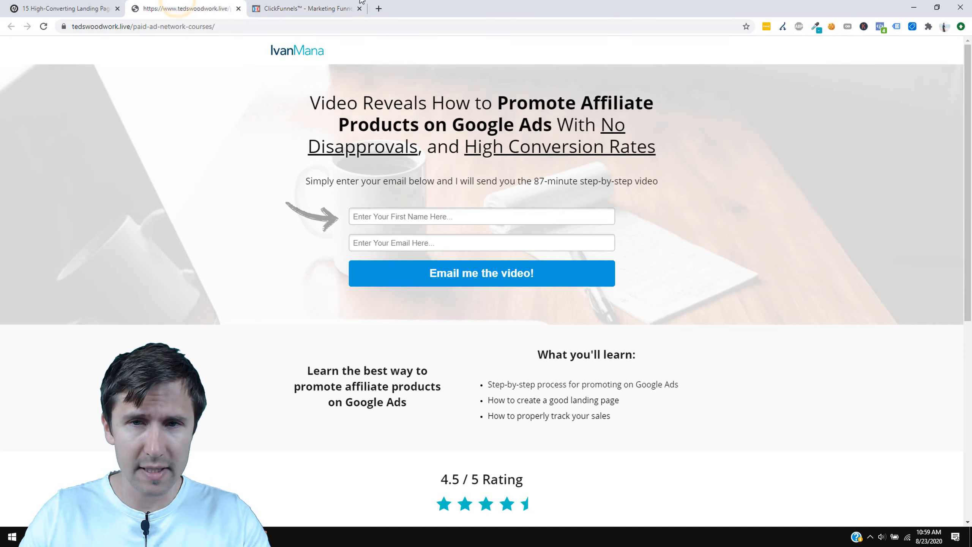
pyautogui.click(302, 4)
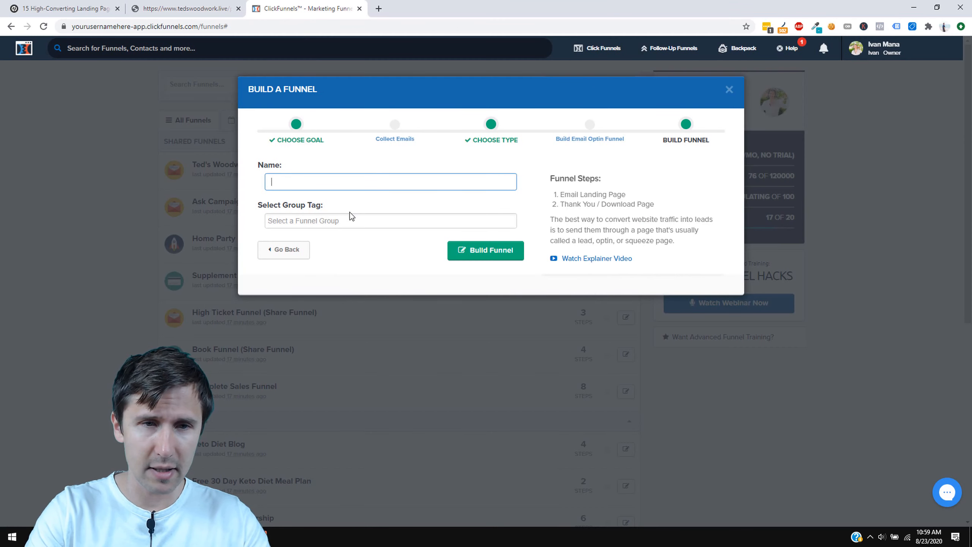
pyautogui.write('ducts')
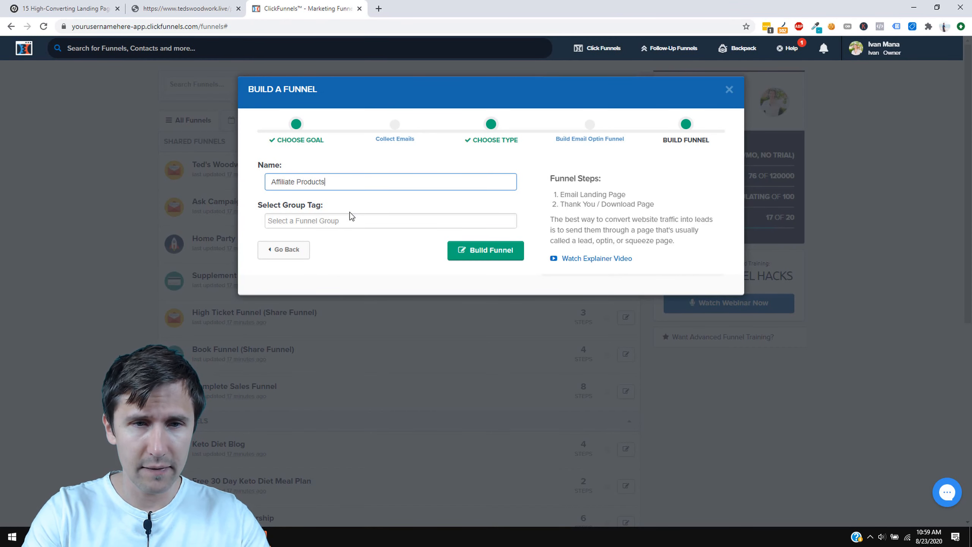
pyautogui.write(' on Google')
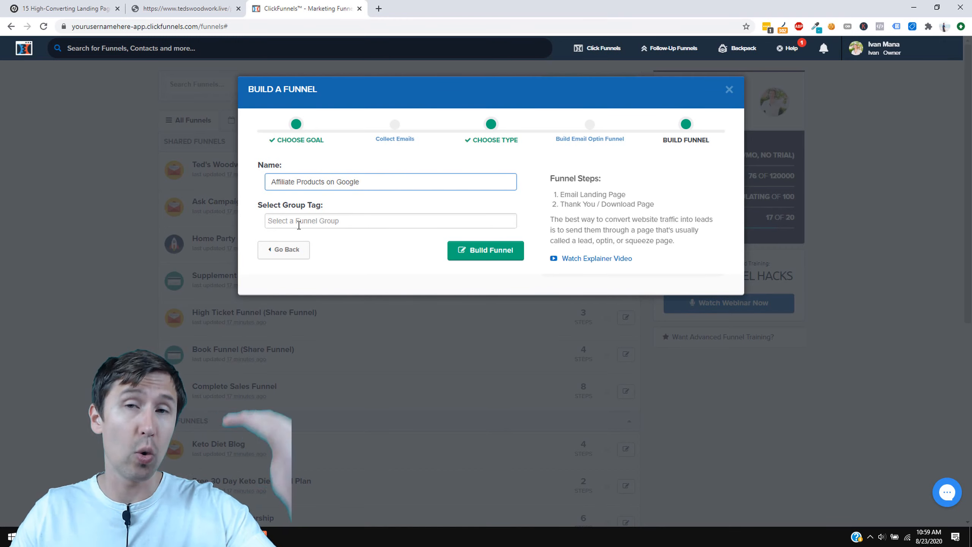
pyautogui.click(299, 225)
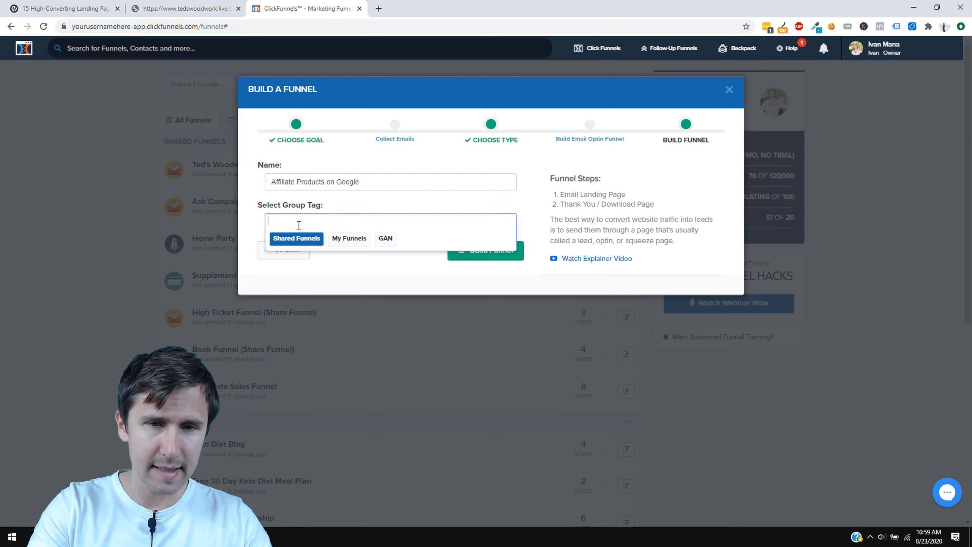
pyautogui.write('Youtube')
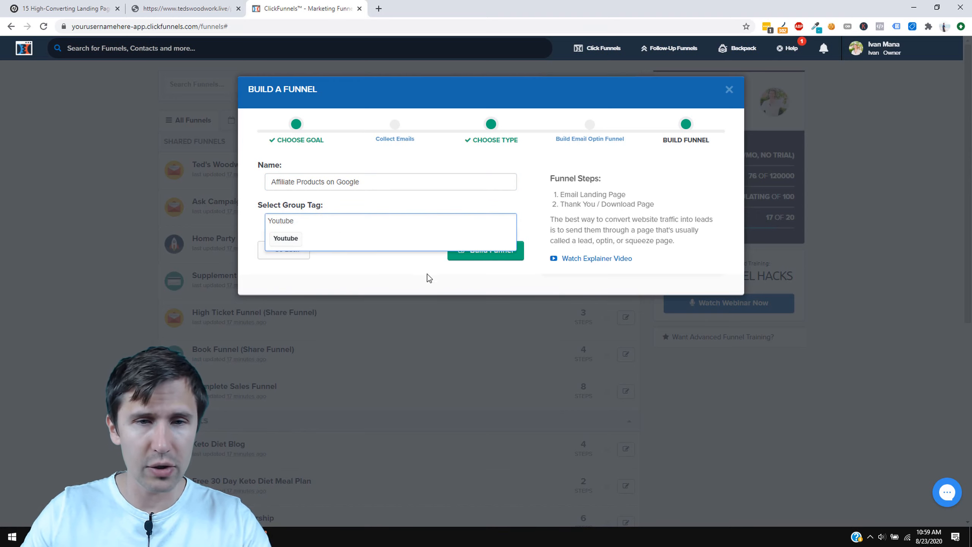
pyautogui.click(297, 238)
pyautogui.click(482, 260)
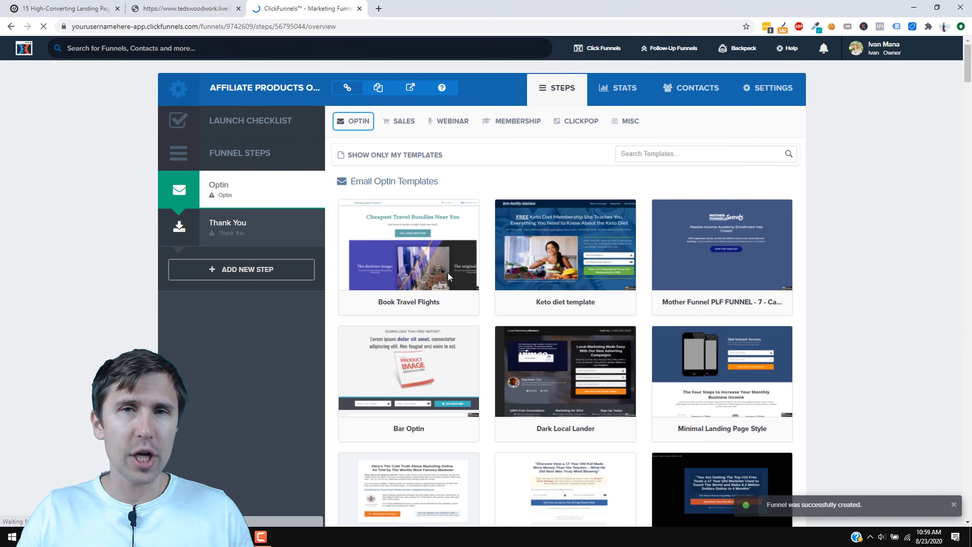
# Find the "Optin Blank Start" template among the email optin templates and select it for the Optin step.
pyautogui.moveTo(415, 281)
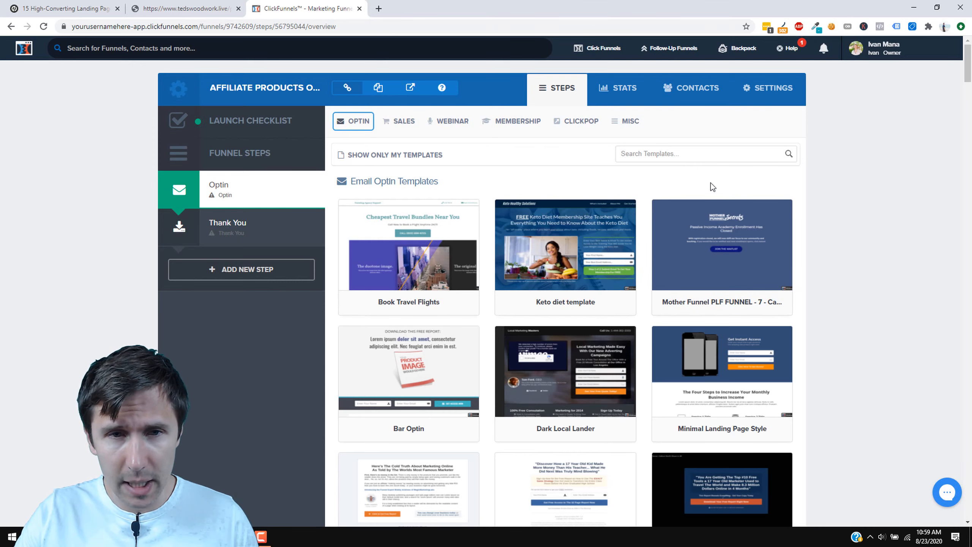
pyautogui.scroll(-15, 903, 206)
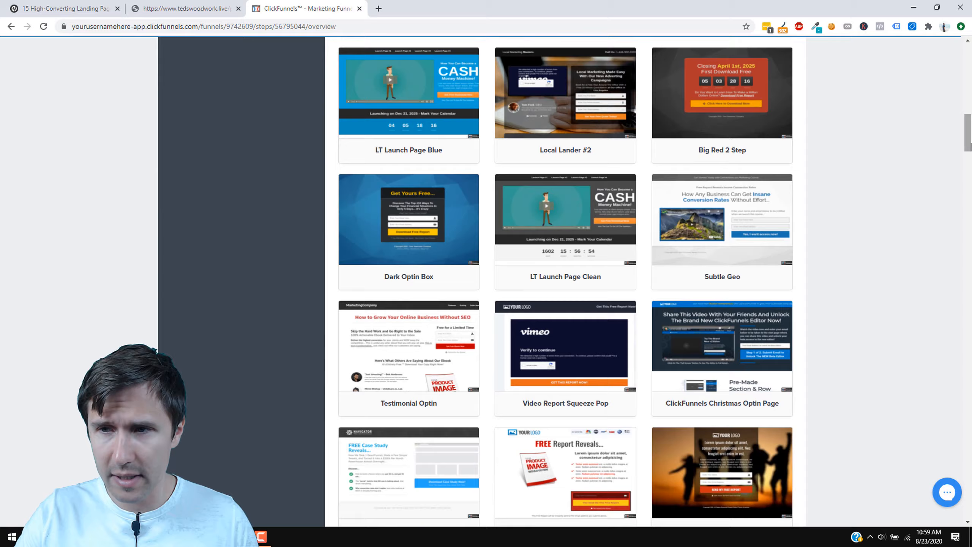
pyautogui.moveTo(971, 146); pyautogui.dragTo(968, 499)
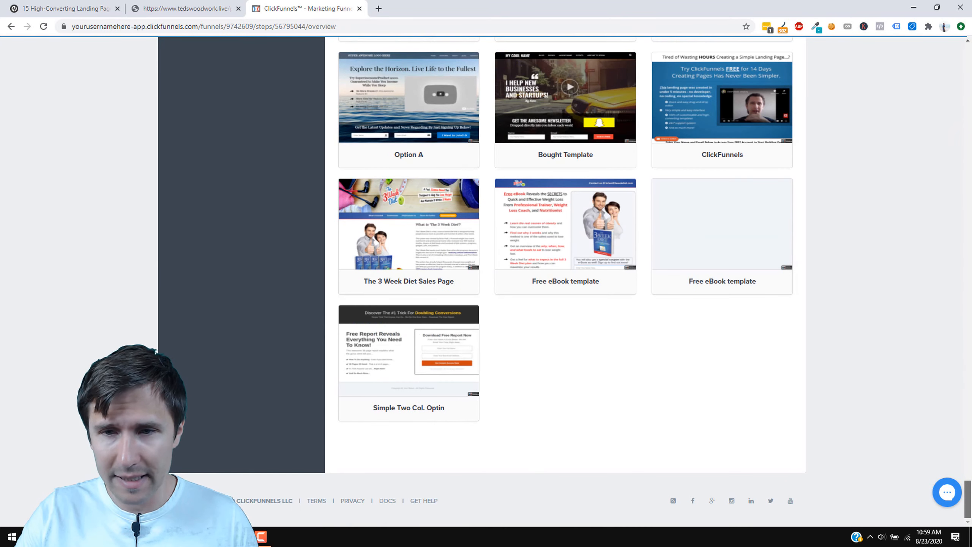
pyautogui.scroll(10, 848, 410)
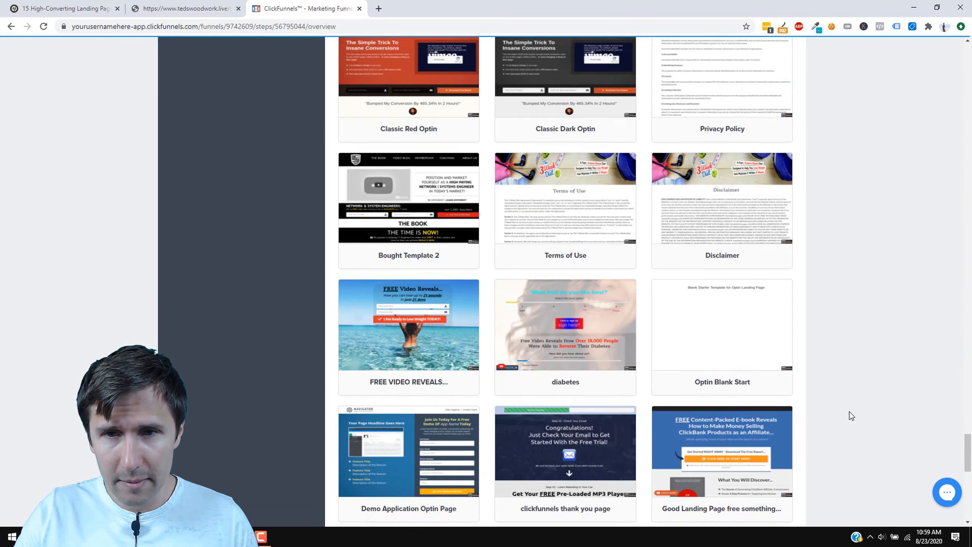
pyautogui.scroll(1, 834, 417)
pyautogui.moveTo(689, 362)
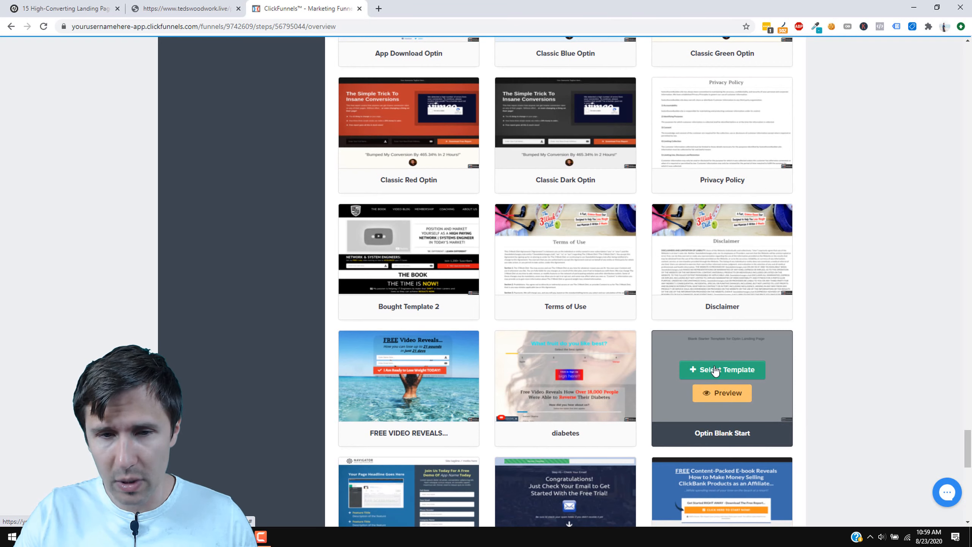
pyautogui.click(715, 370)
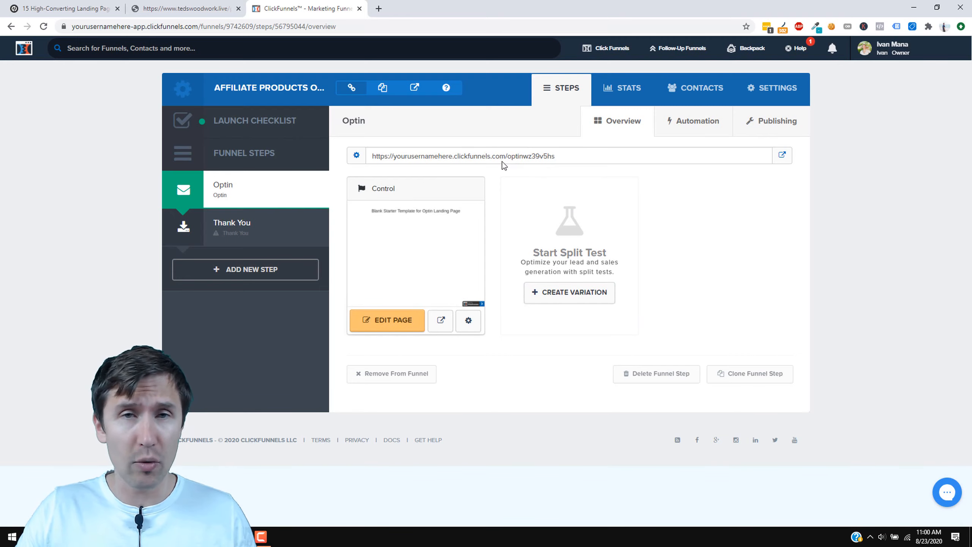
# Preview the live Optin page, close the preview, and open the Control page in the page editor.
pyautogui.click(774, 157)
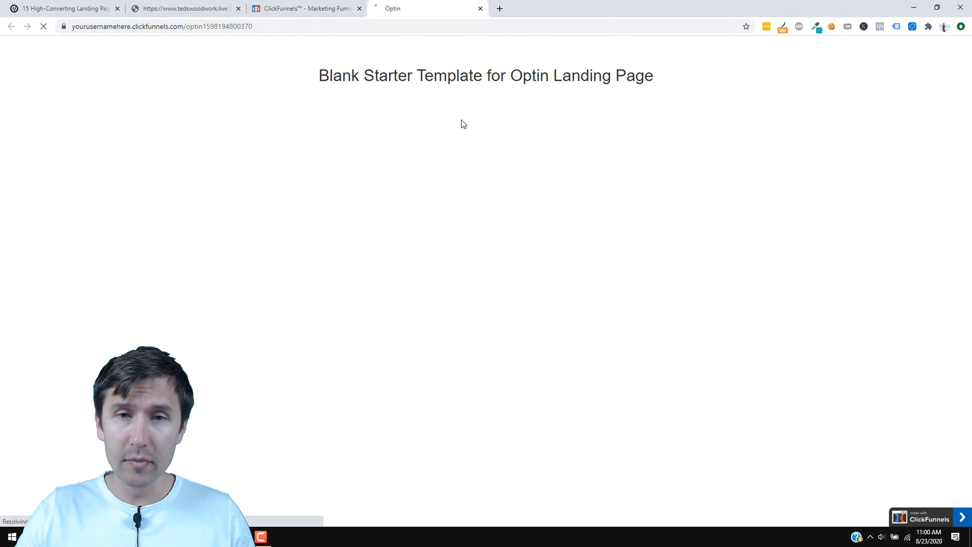
pyautogui.click(480, 8)
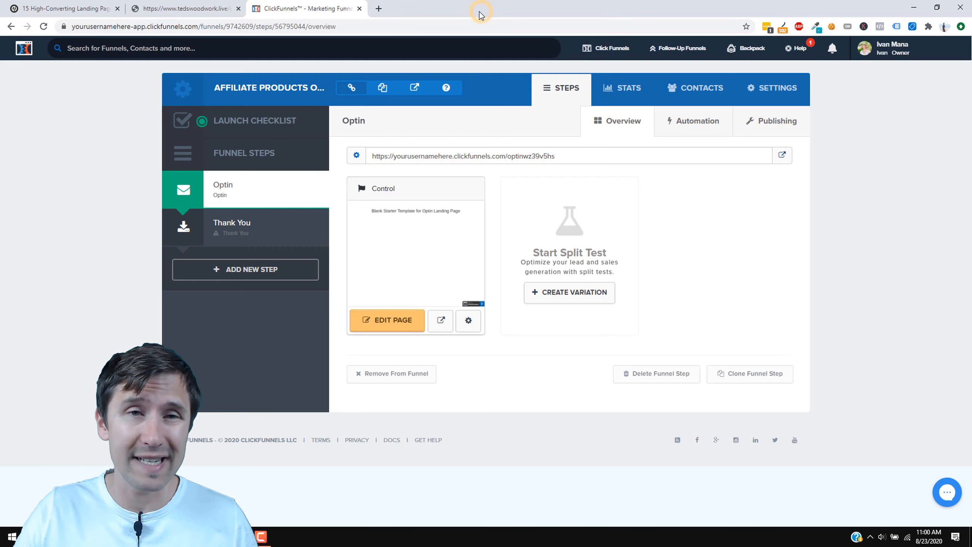
pyautogui.click(388, 323)
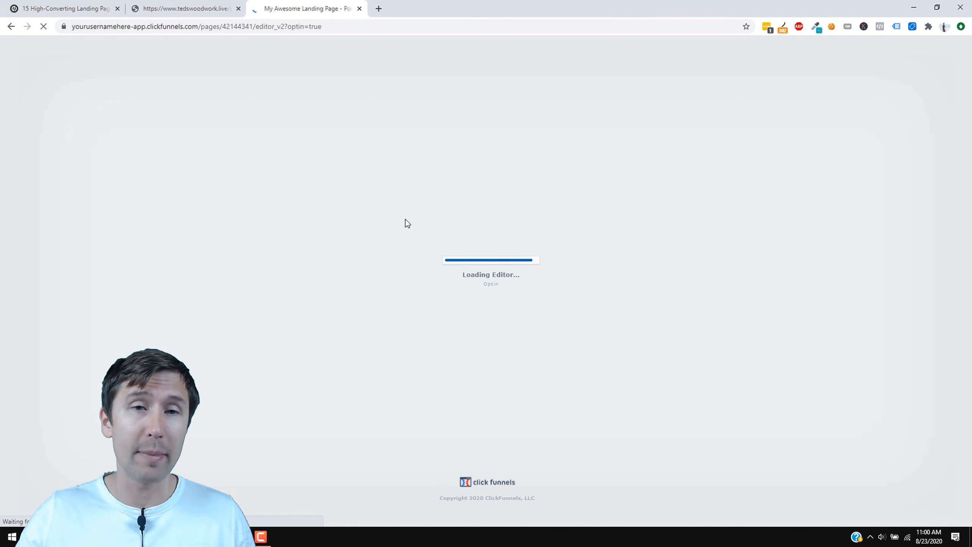
# Compare the layout of the sample landing page with the blank template in the editor.
pyautogui.click(160, 7)
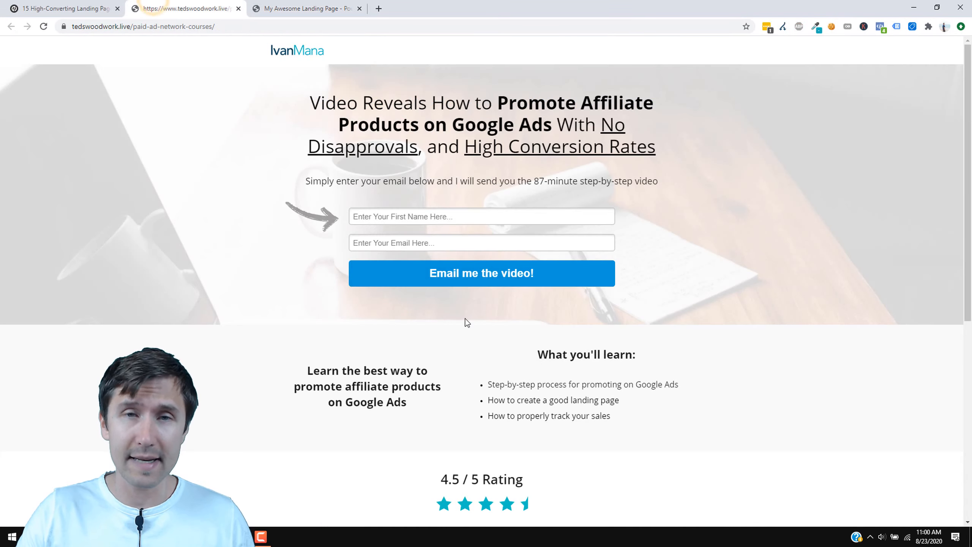
pyautogui.click(327, 9)
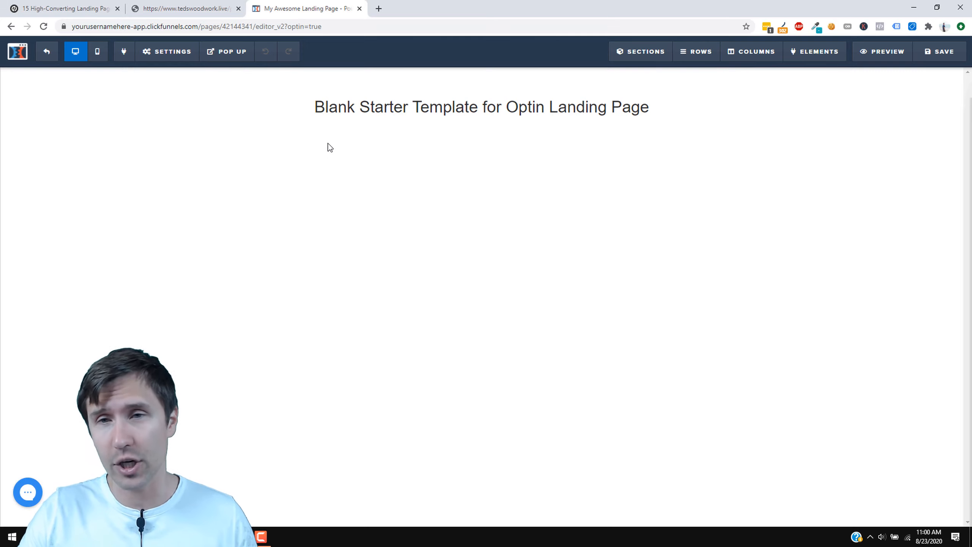
pyautogui.click(191, 5)
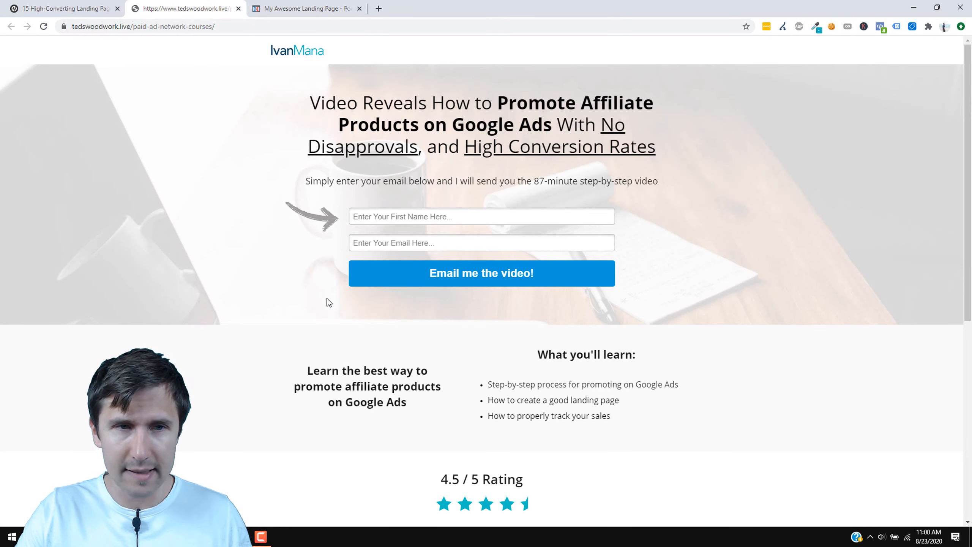
# Delete the blank template's headline and its row, and add a four-column row to the section instead.
pyautogui.click(313, 9)
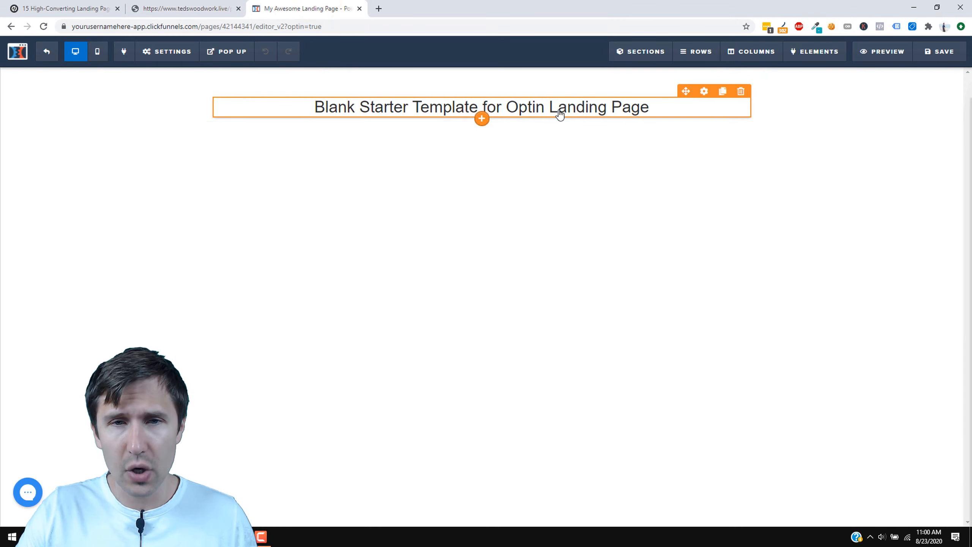
pyautogui.click(740, 91)
pyautogui.click(530, 82)
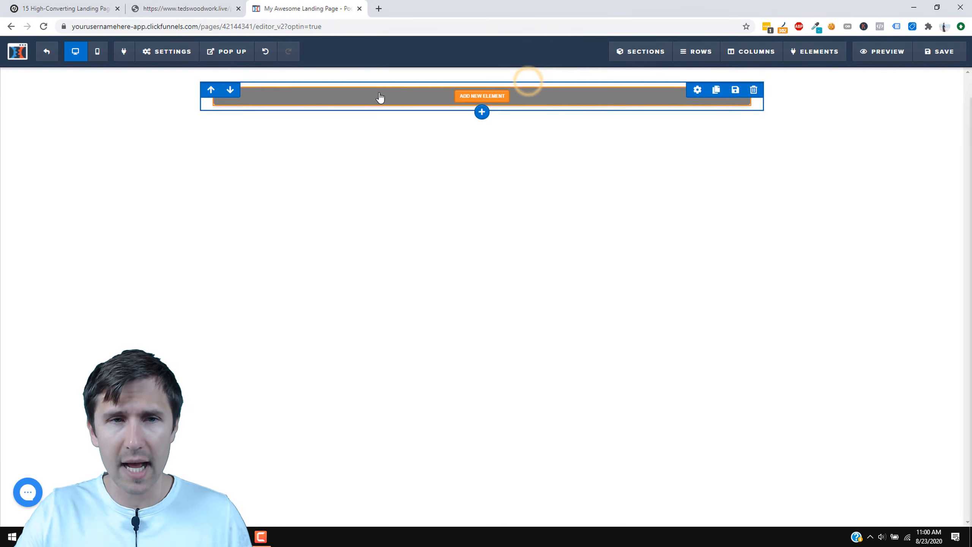
pyautogui.click(753, 94)
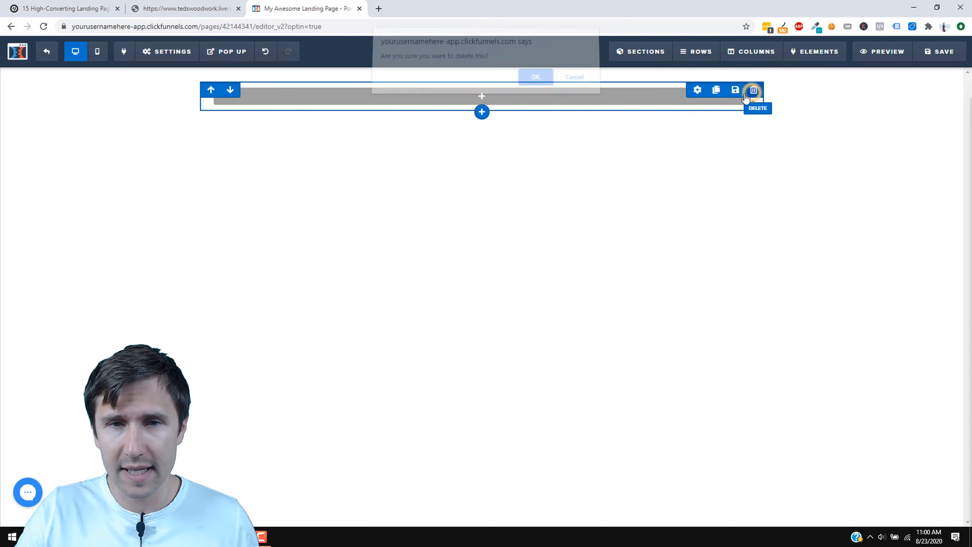
pyautogui.click(543, 88)
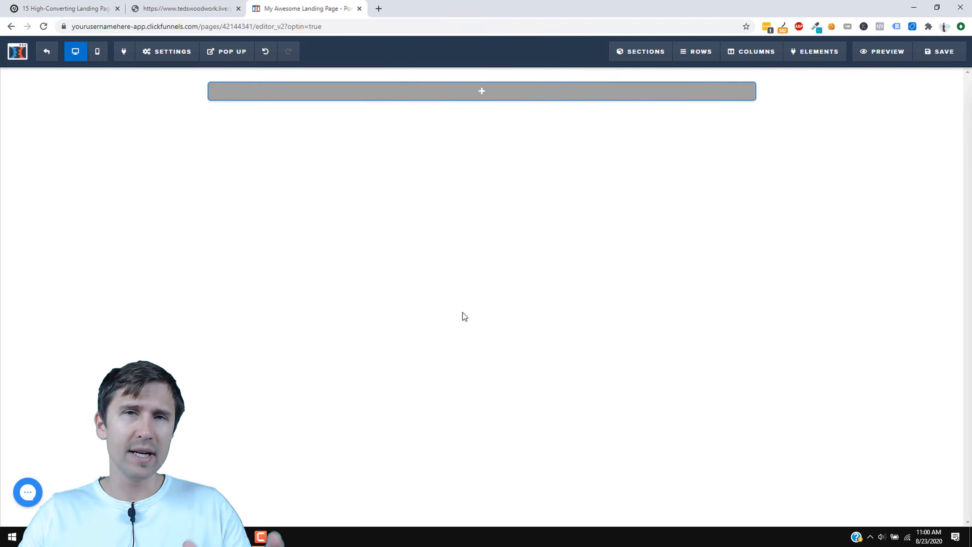
pyautogui.click(479, 97)
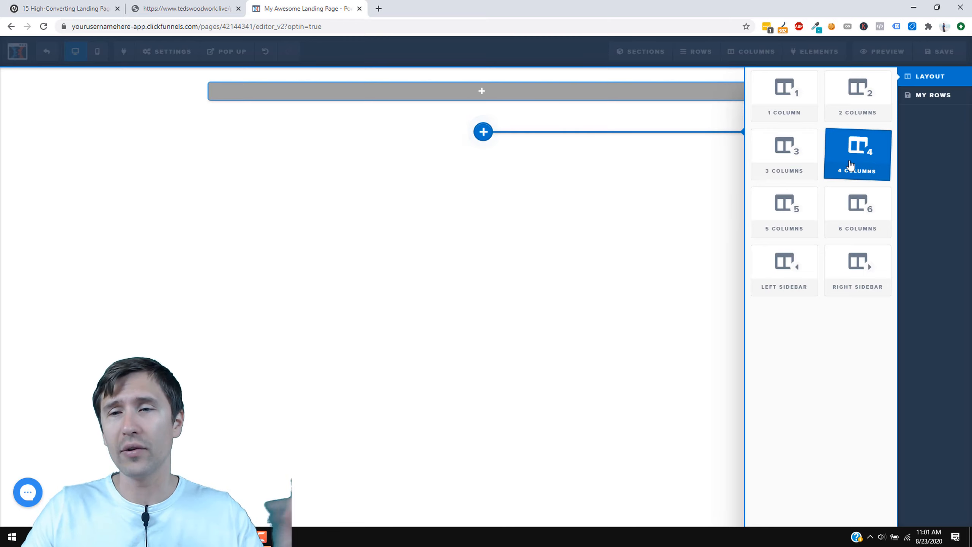
pyautogui.click(848, 153)
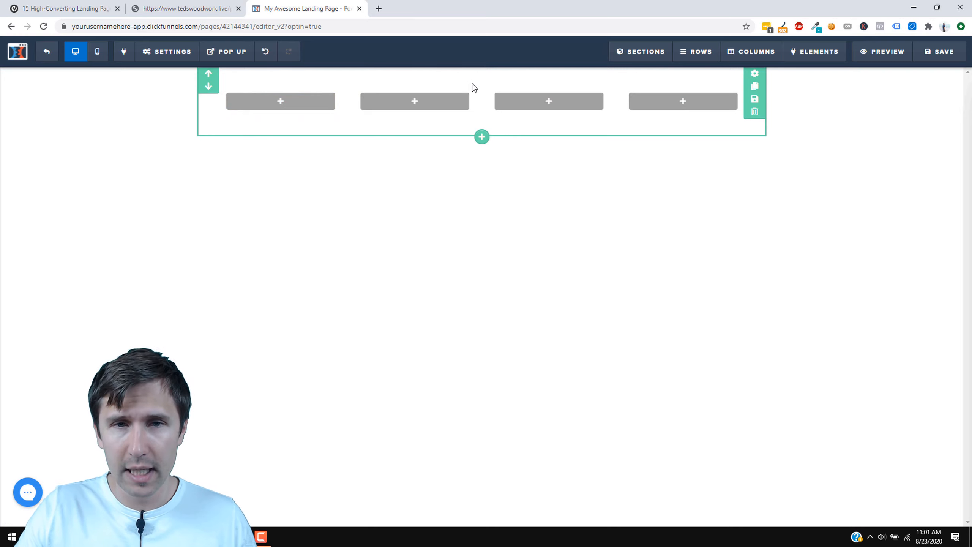
# Add an Image element to the row's first column, upload the site logo to the image library and insert it.
pyautogui.click(278, 100)
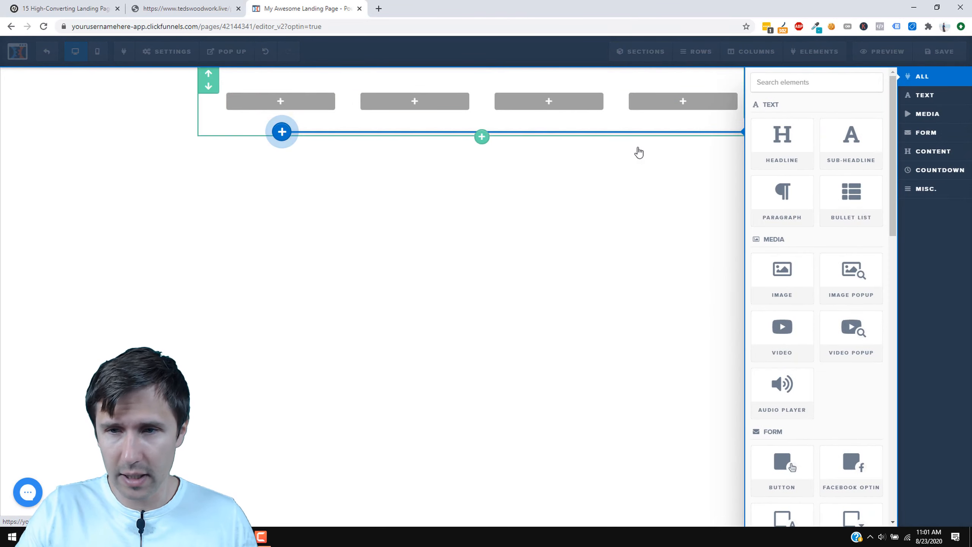
pyautogui.click(795, 282)
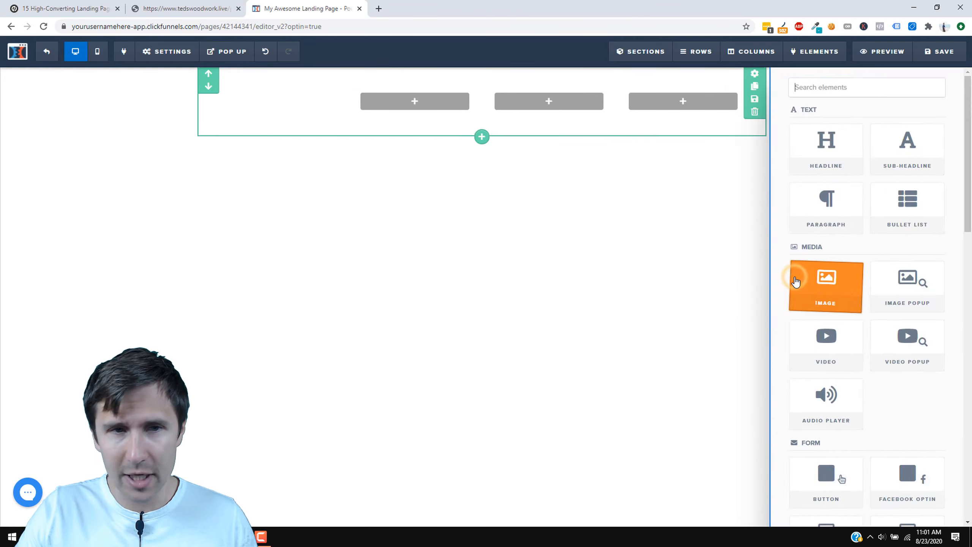
pyautogui.click(286, 129)
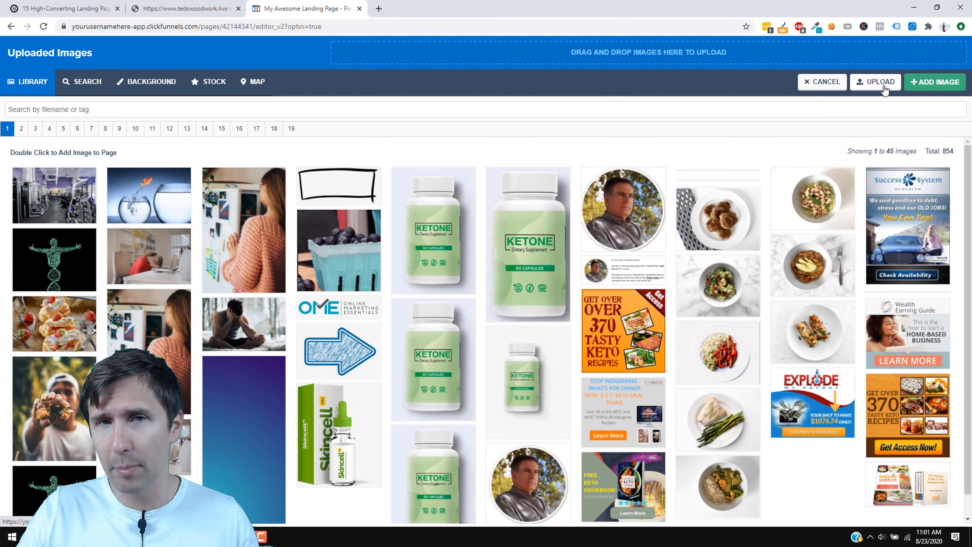
pyautogui.rightClick(771, 127)
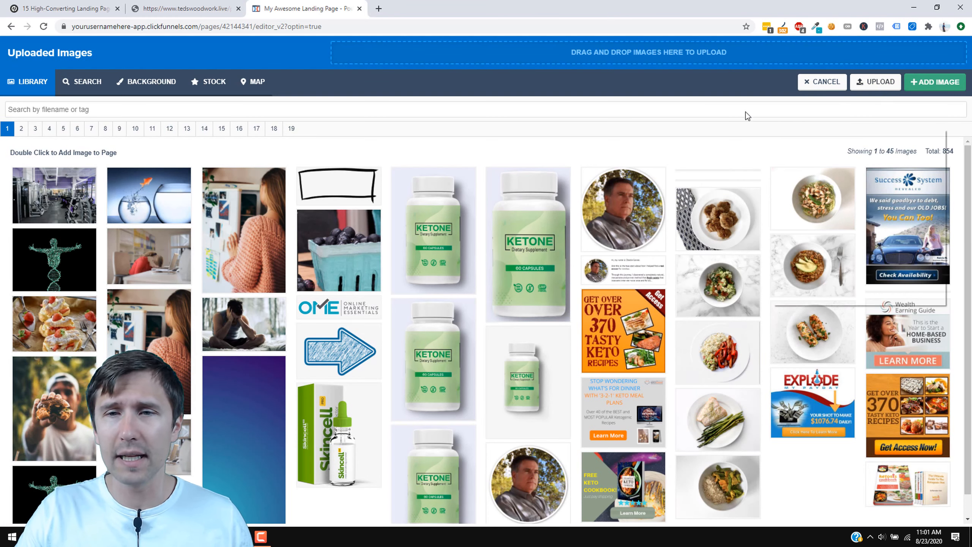
pyautogui.click(736, 81)
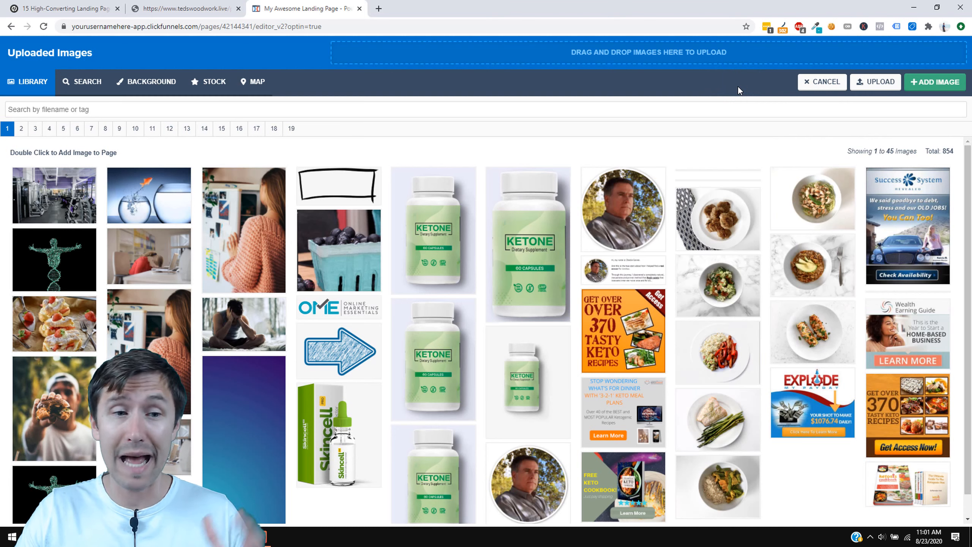
pyautogui.click(563, 337)
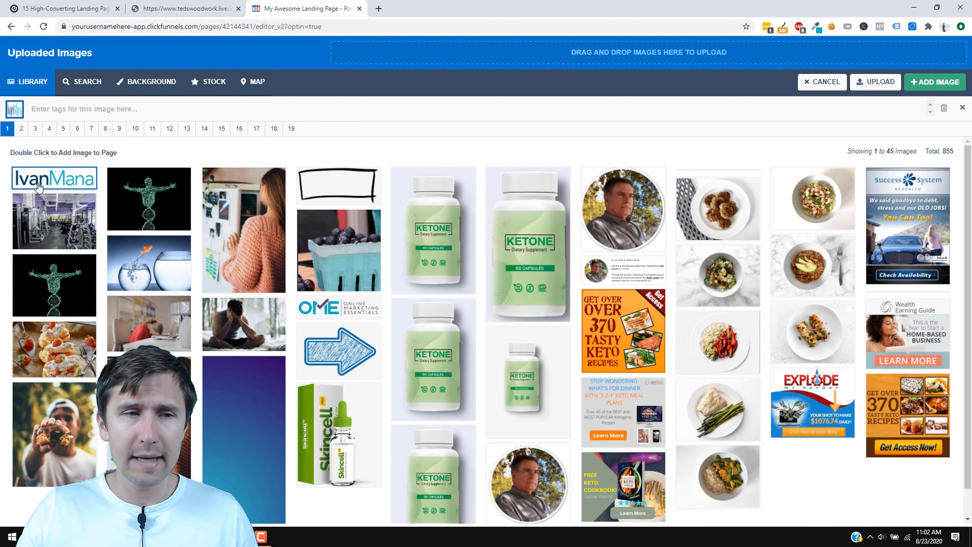
pyautogui.click(933, 81)
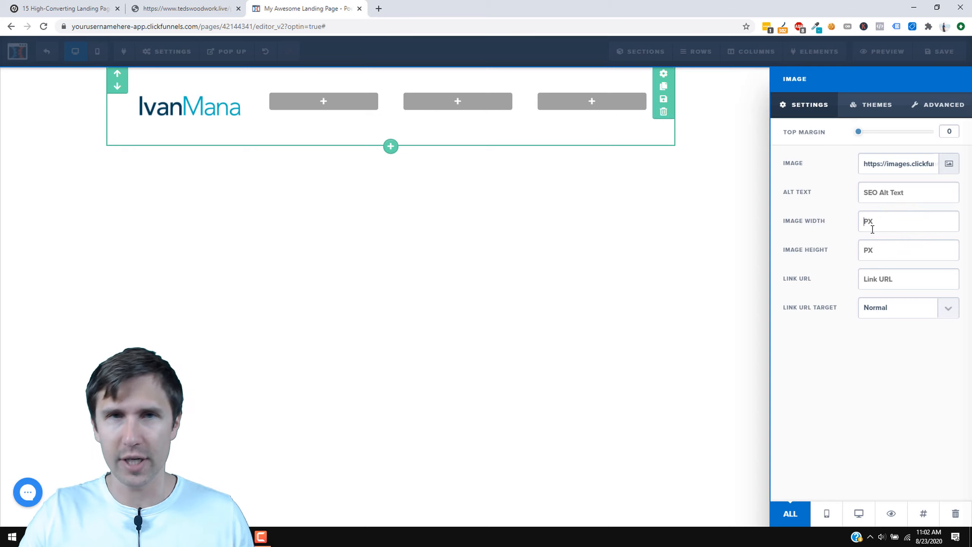
# Try logo widths of 50, 150 and 100 px and compare the logo with the one on the sample page.
pyautogui.write('50')
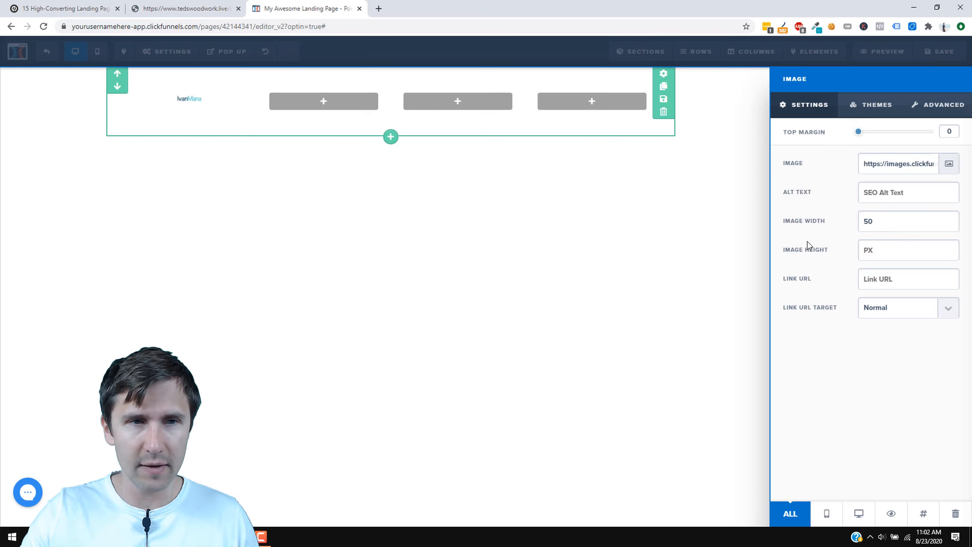
pyautogui.doubleClick(867, 221)
pyautogui.write('150')
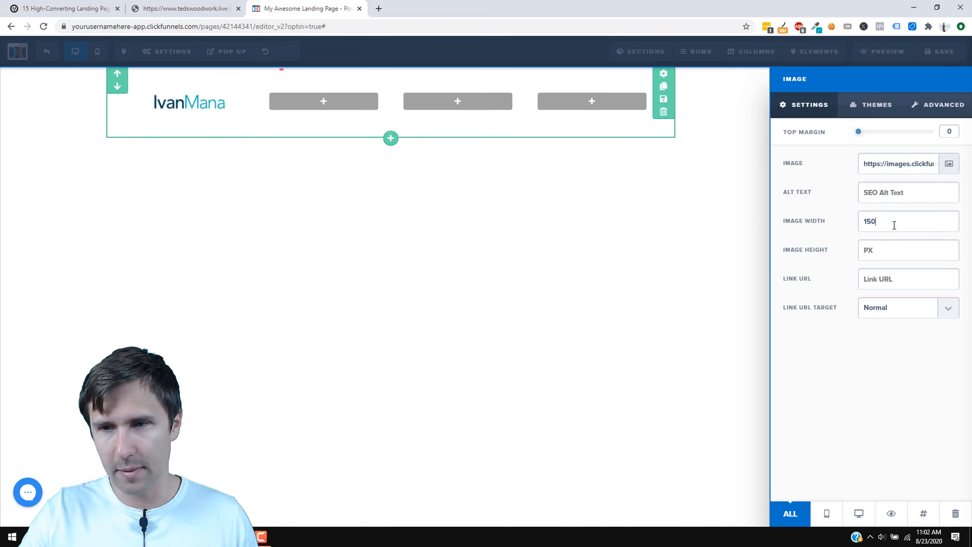
pyautogui.doubleClick(866, 223)
pyautogui.write('100')
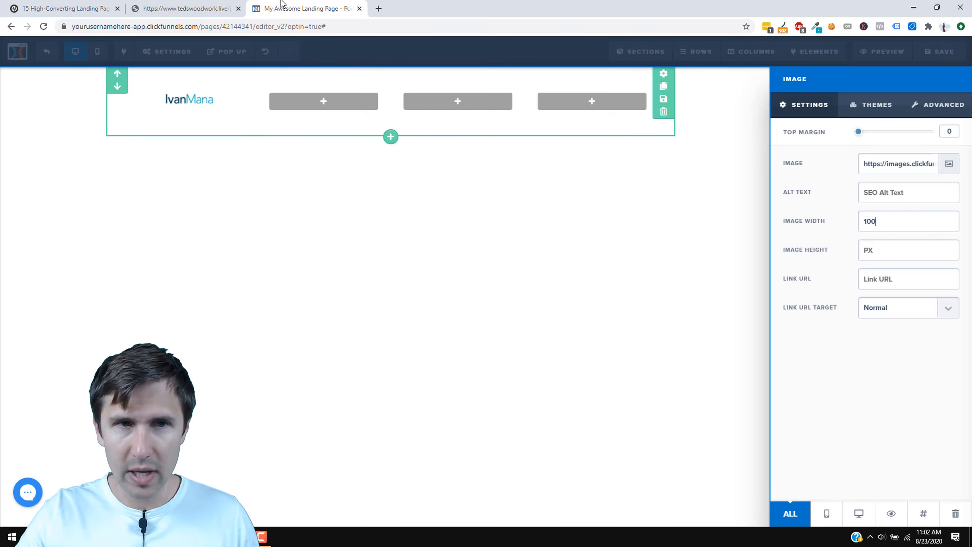
pyautogui.click(235, 5)
pyautogui.click(314, 6)
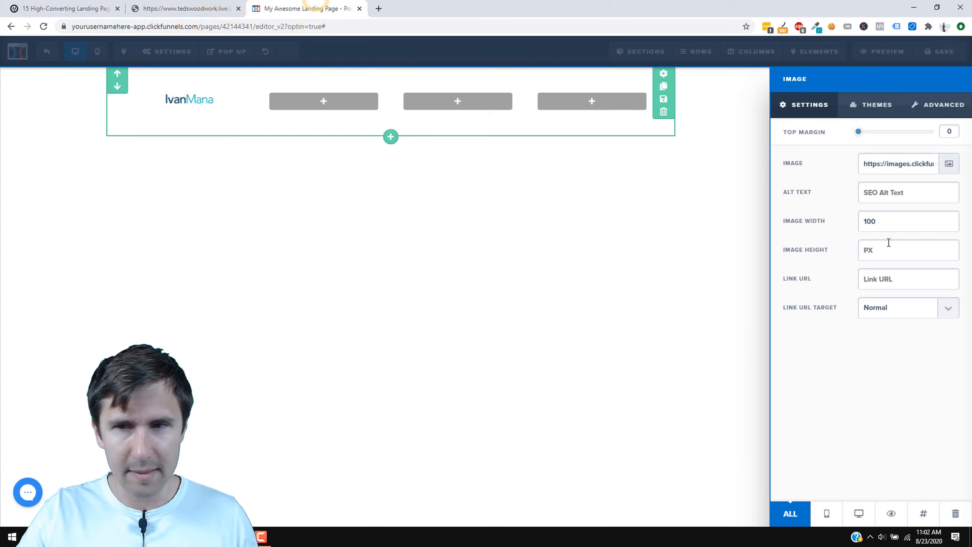
# Set the logo's image width to 125 px and close its settings.
pyautogui.doubleClick(890, 215)
pyautogui.write('125')
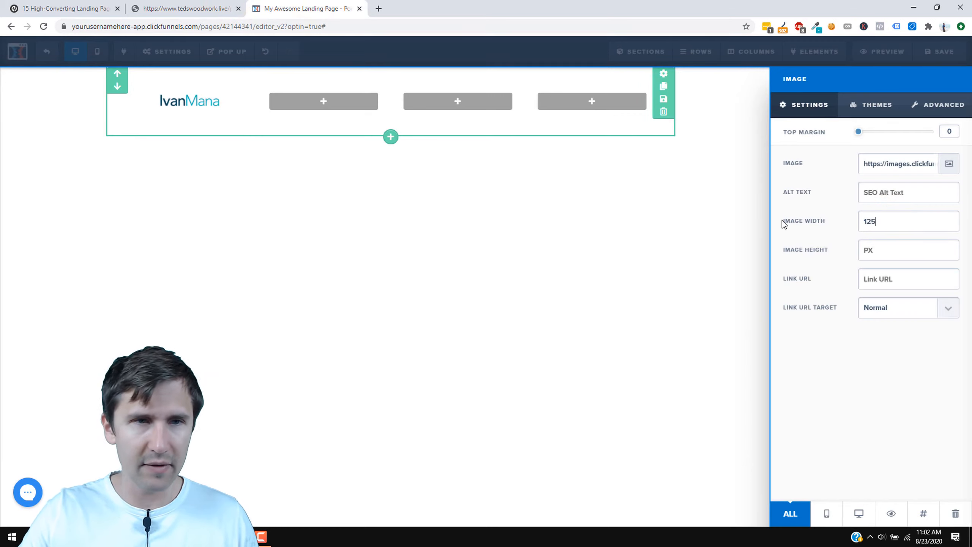
pyautogui.click(338, 168)
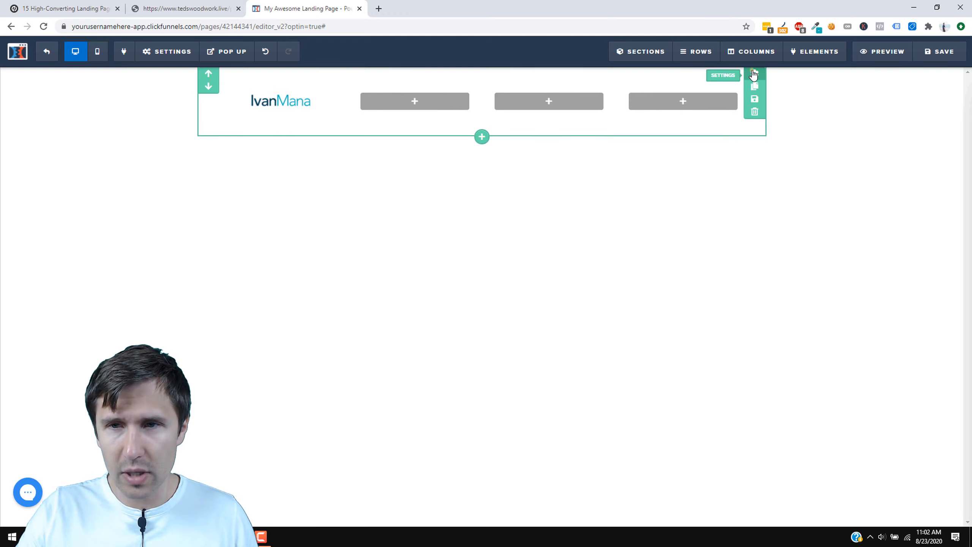
# Set the top, bottom and left/right padding of the logo's section to 0.
pyautogui.click(752, 75)
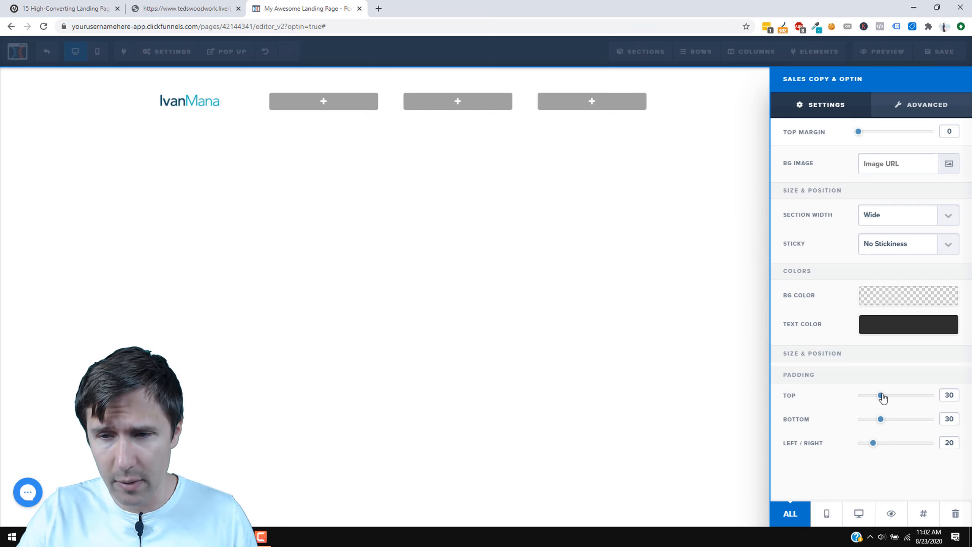
pyautogui.moveTo(881, 396); pyautogui.dragTo(843, 429)
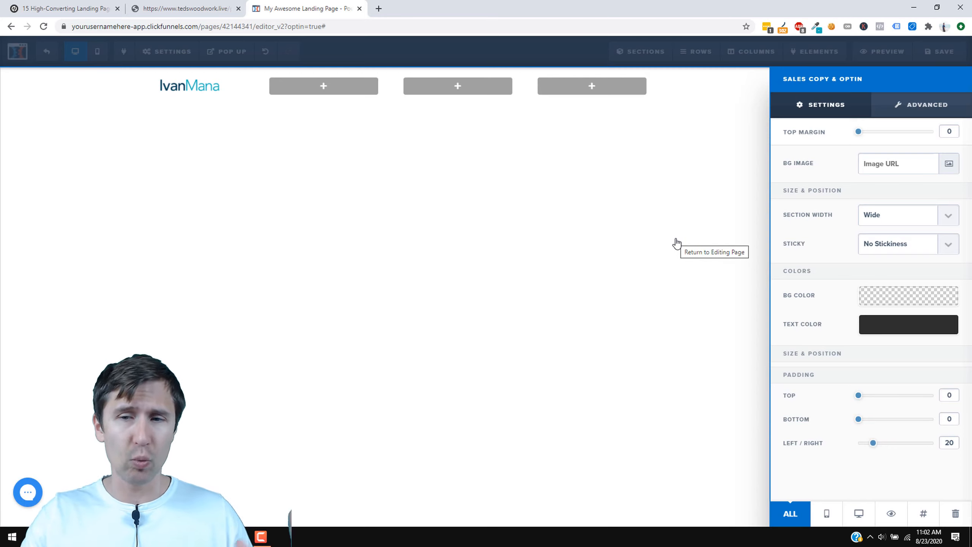
pyautogui.moveTo(872, 444); pyautogui.dragTo(933, 444)
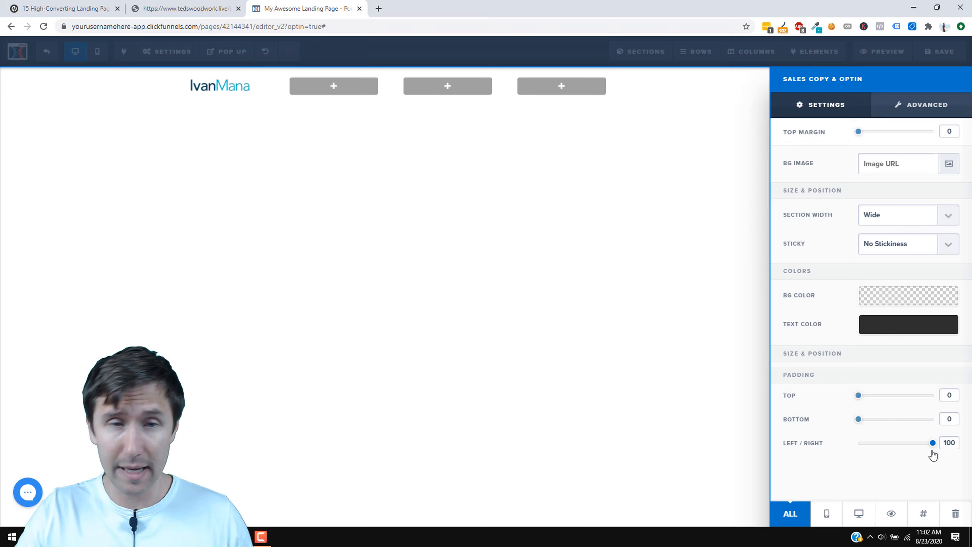
pyautogui.moveTo(933, 454); pyautogui.dragTo(838, 464)
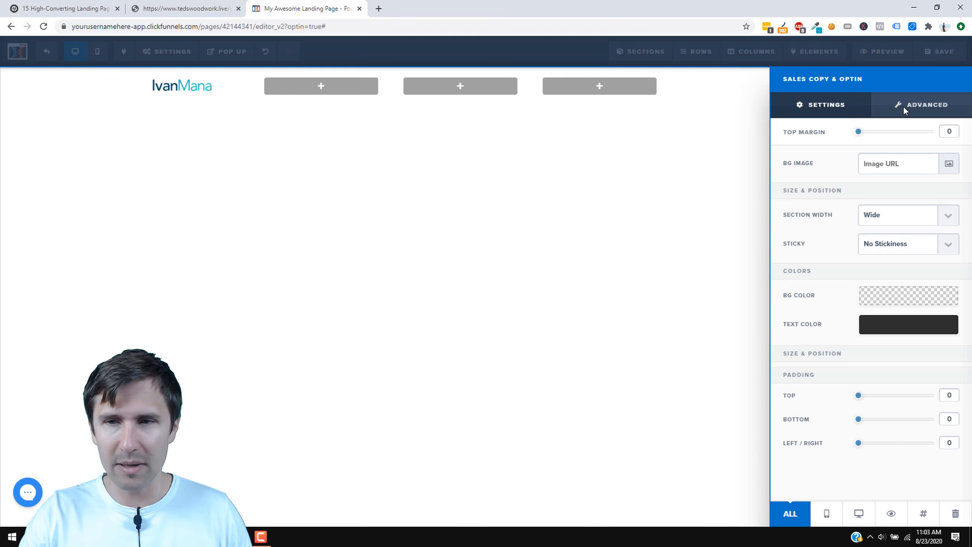
# Try the Full Page and Extra Small widths for the logo's section, and return the width to Wide.
pyautogui.click(893, 222)
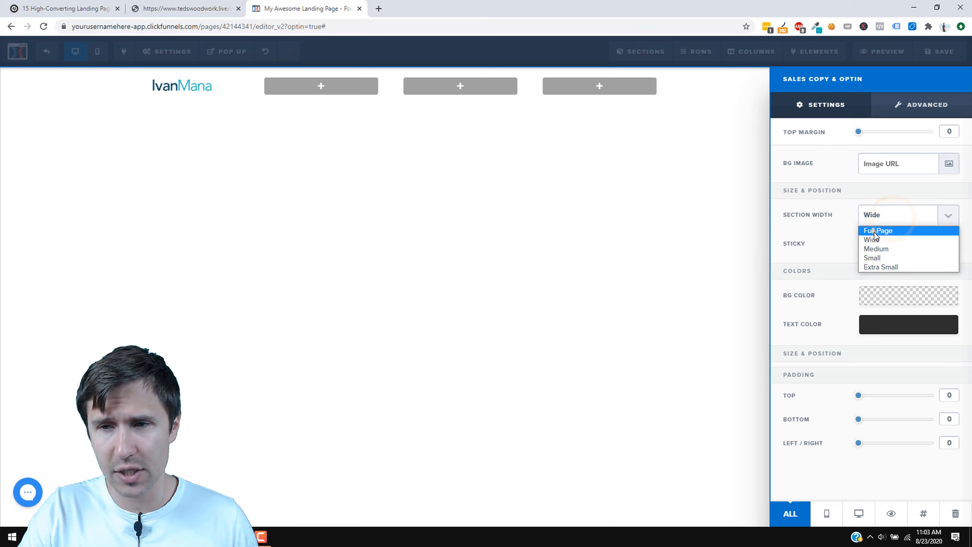
pyautogui.click(874, 230)
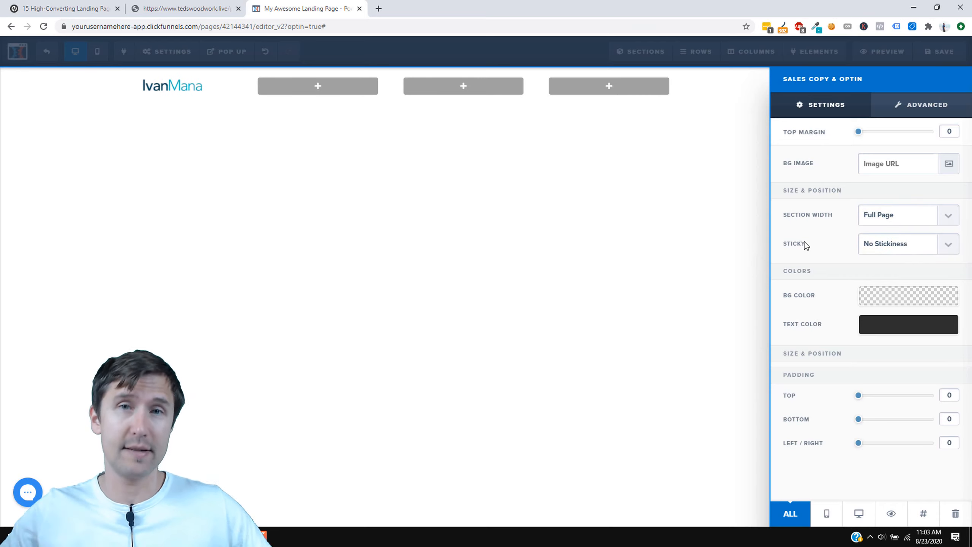
pyautogui.click(882, 224)
pyautogui.click(877, 260)
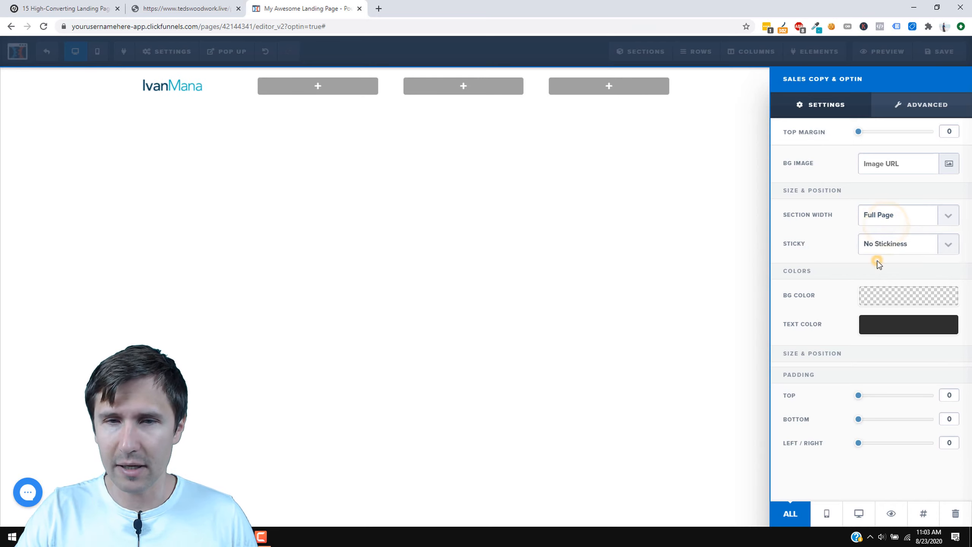
pyautogui.click(876, 221)
pyautogui.click(883, 266)
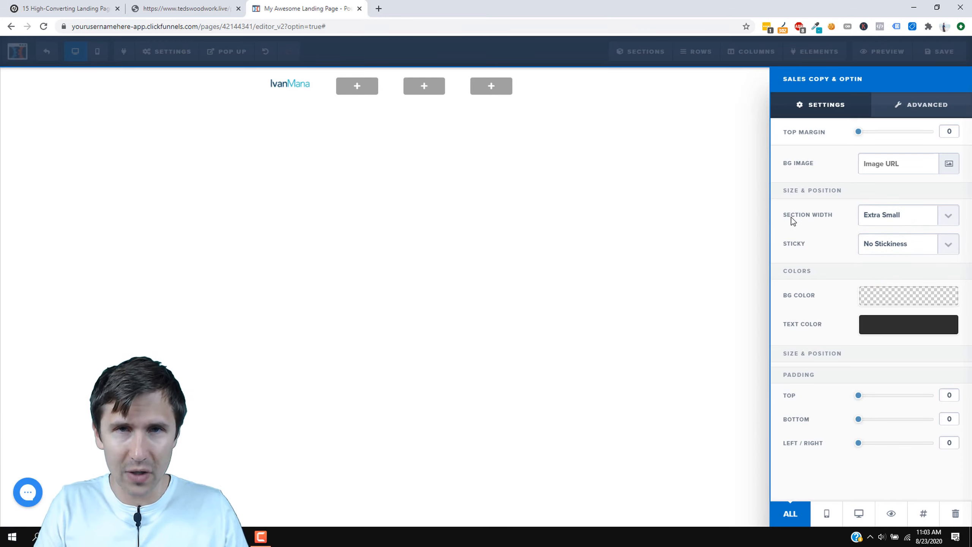
pyautogui.click(885, 214)
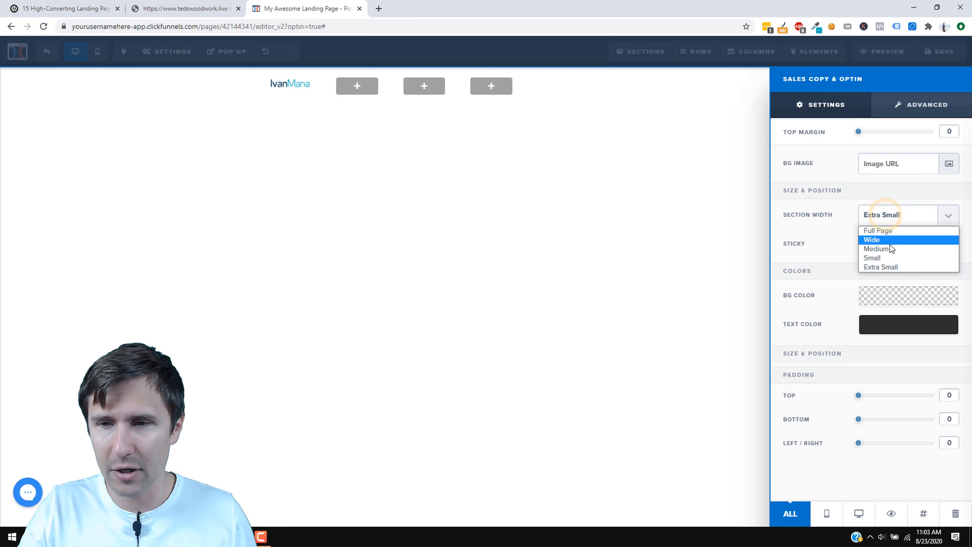
pyautogui.click(871, 239)
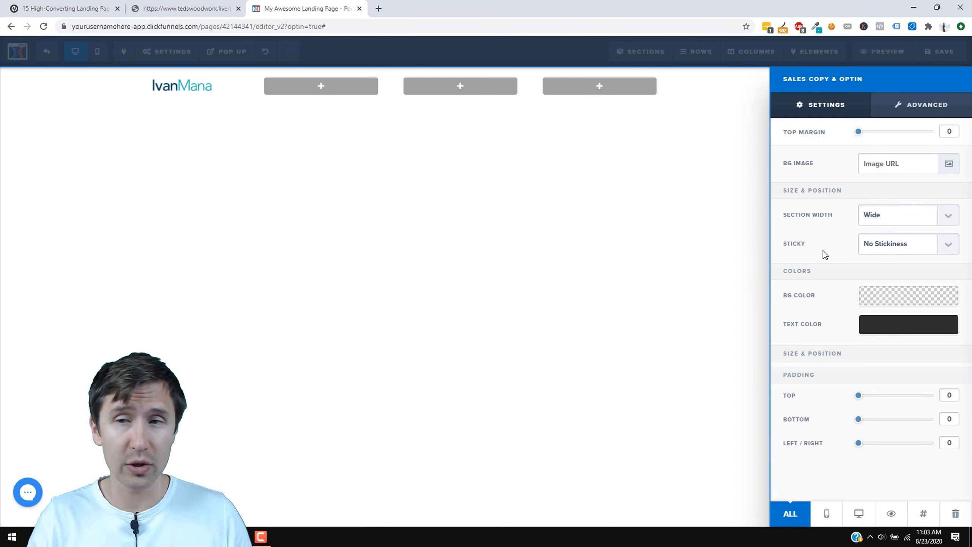
pyautogui.click(892, 217)
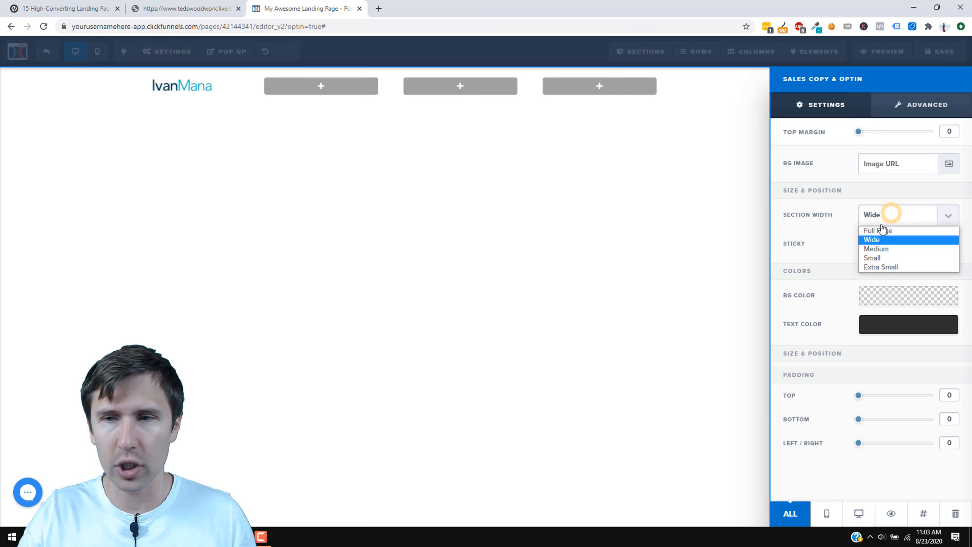
pyautogui.click(872, 240)
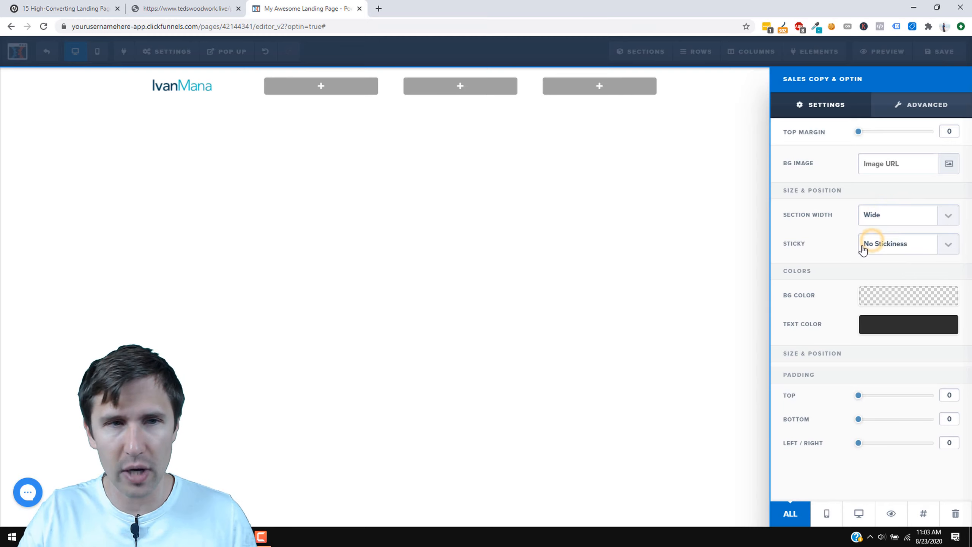
# Check the sample page's layout, add a Wide section below the logo's section and open the new section's settings.
pyautogui.click(567, 238)
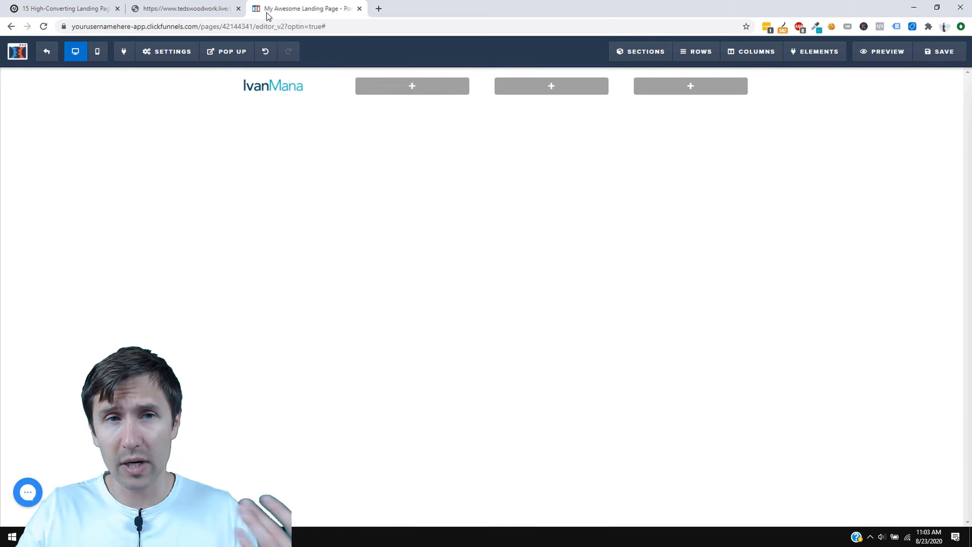
pyautogui.click(188, 8)
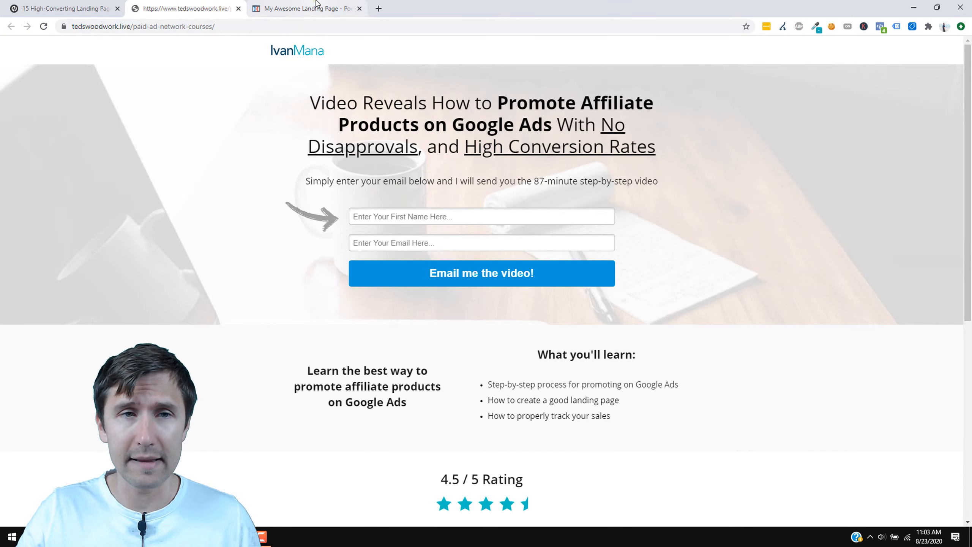
pyautogui.click(306, 9)
pyautogui.moveTo(630, 55)
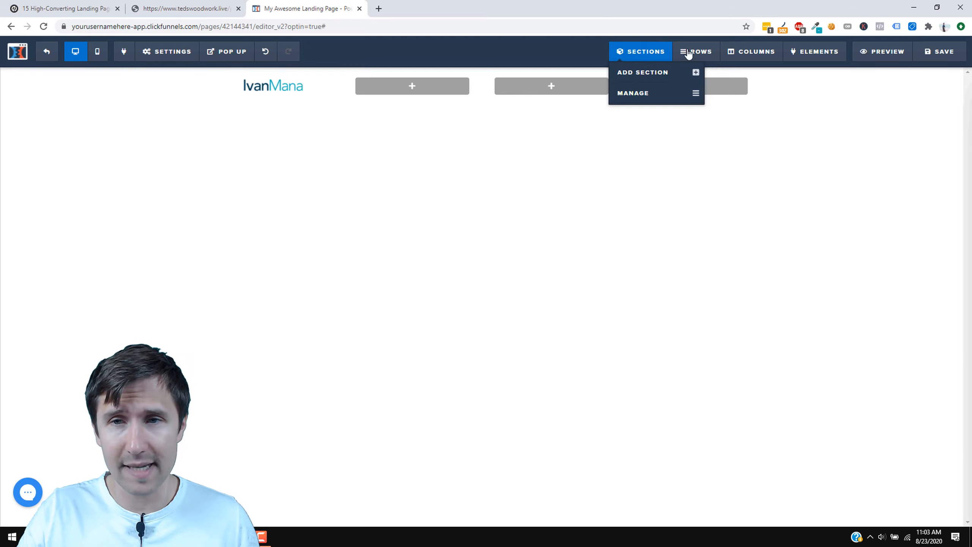
pyautogui.moveTo(817, 54)
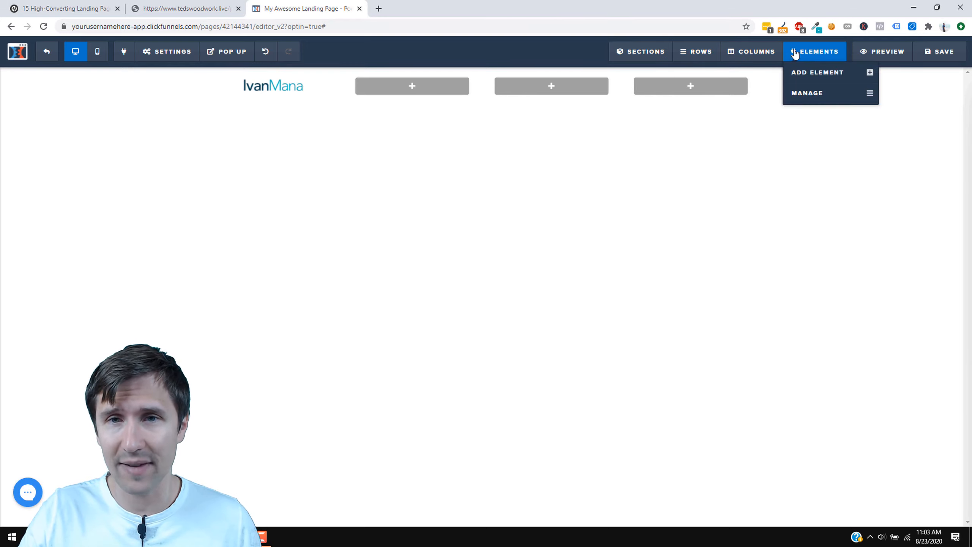
pyautogui.click(635, 77)
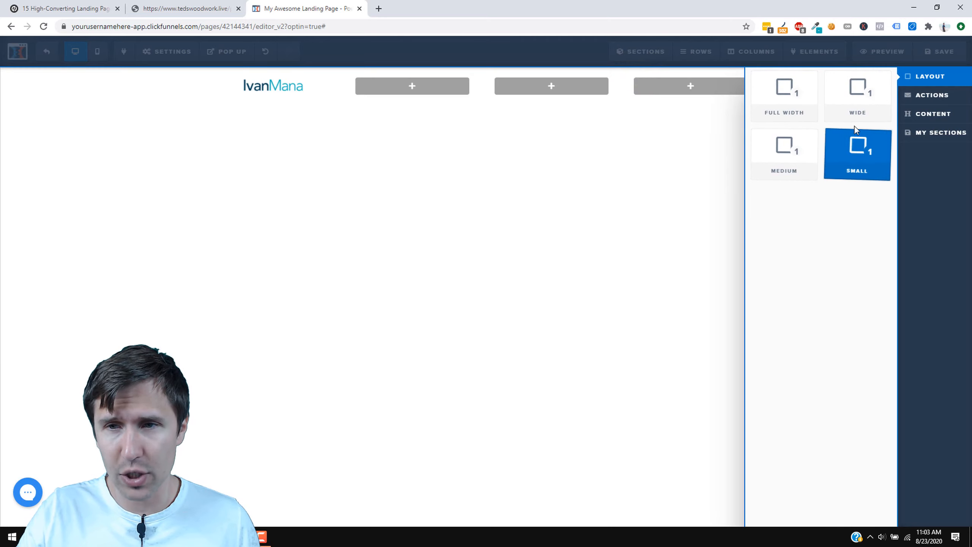
pyautogui.moveTo(855, 99); pyautogui.dragTo(466, 151)
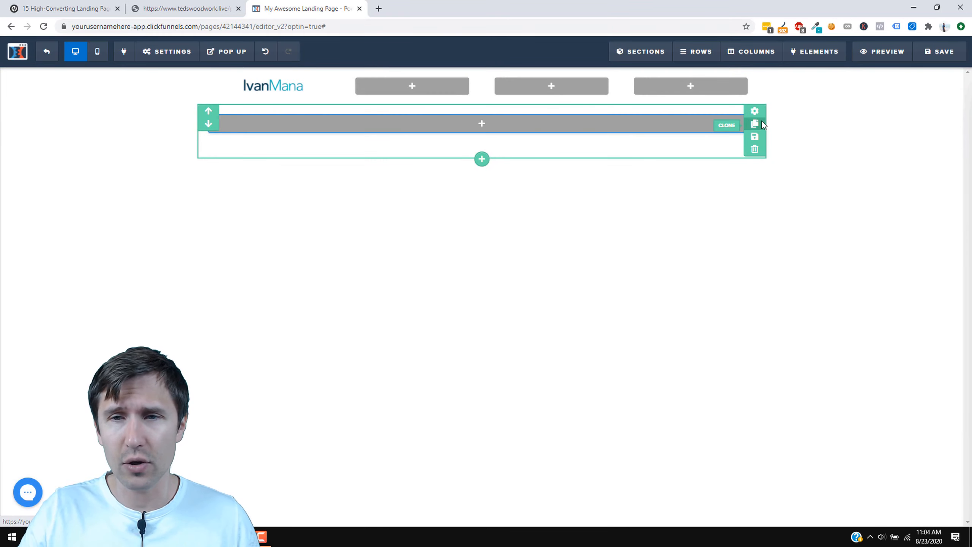
pyautogui.click(760, 110)
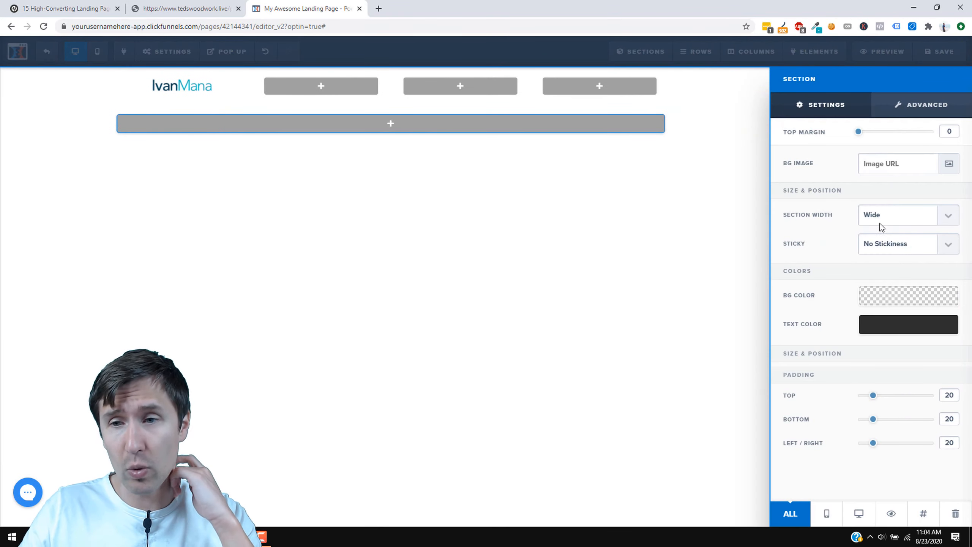
pyautogui.click(560, 268)
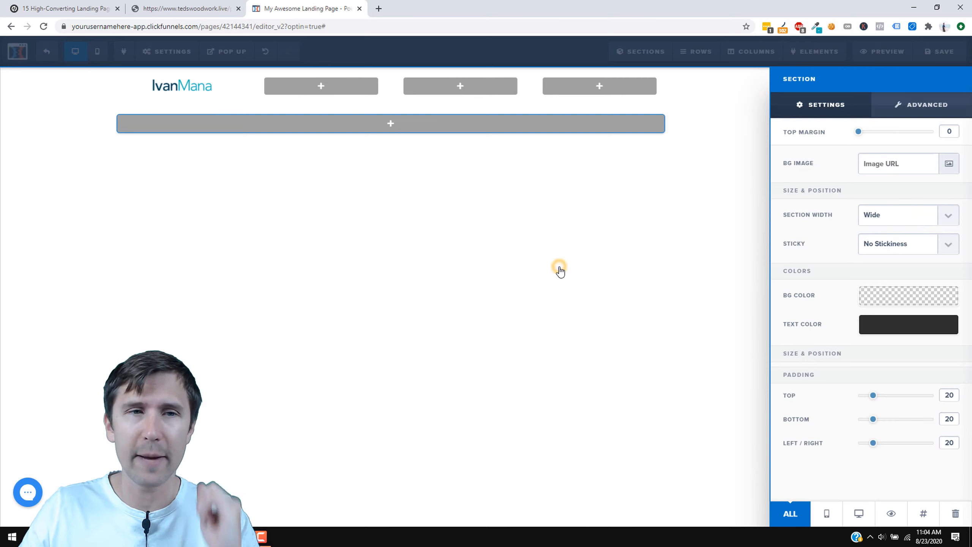
# Copy the full main headline from the sample page and return to the page editor.
pyautogui.click(179, 4)
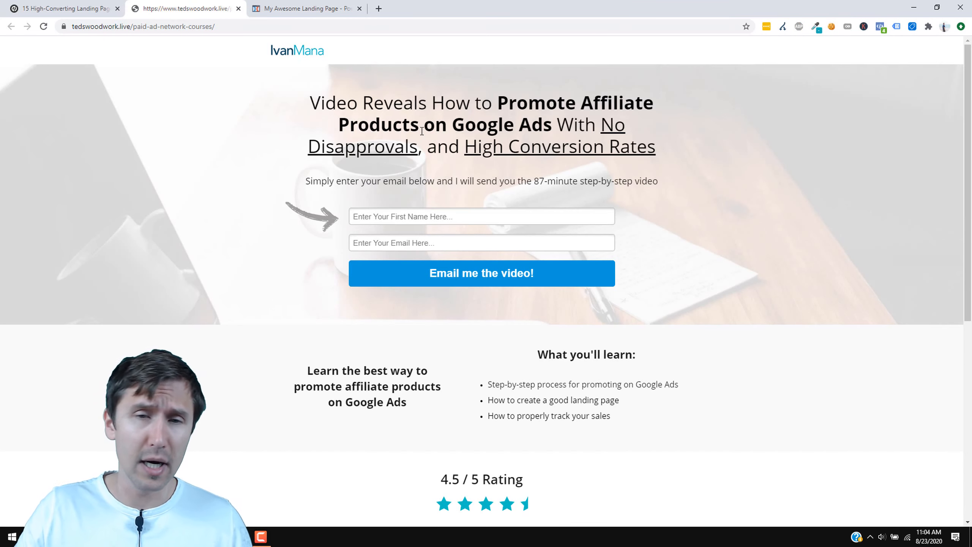
pyautogui.tripleClick(436, 123)
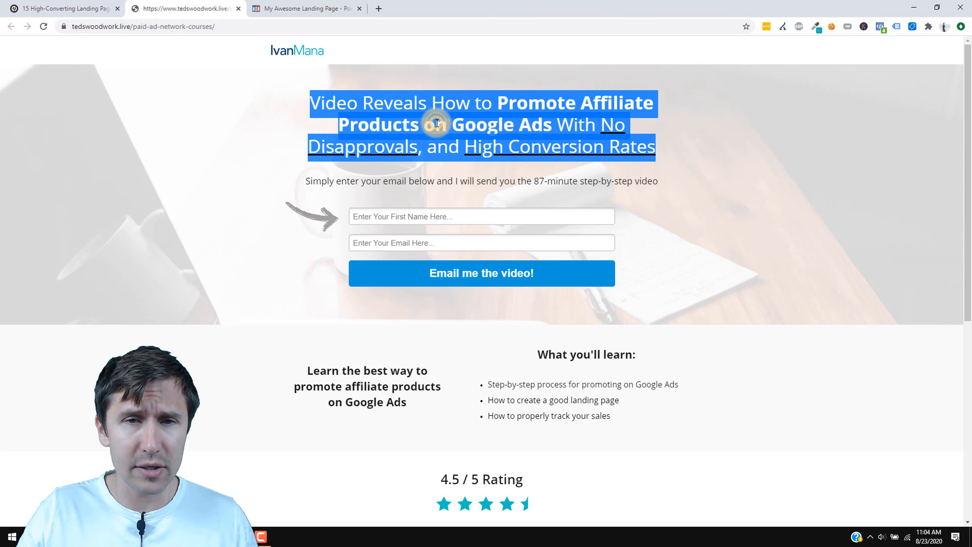
pyautogui.rightClick(440, 123)
pyautogui.click(445, 128)
pyautogui.click(384, 58)
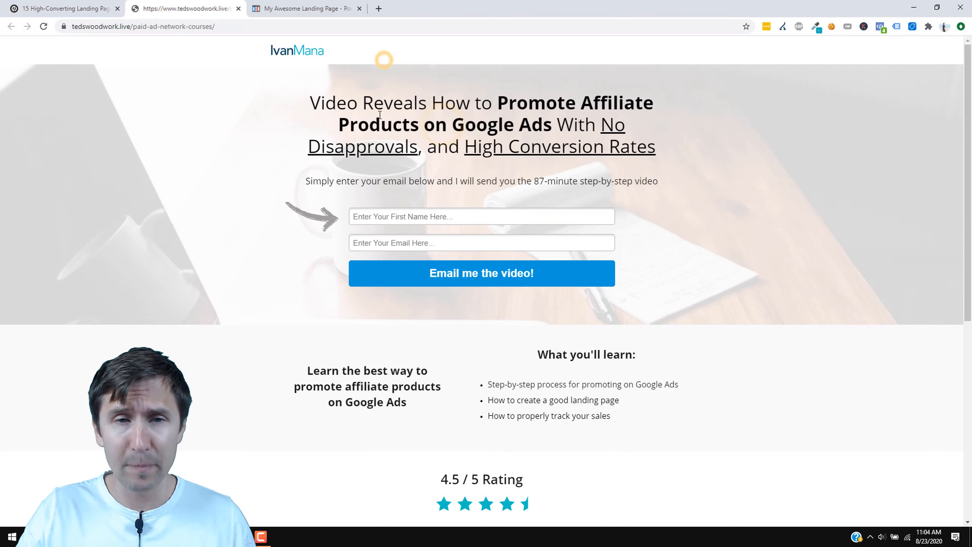
pyautogui.click(253, 5)
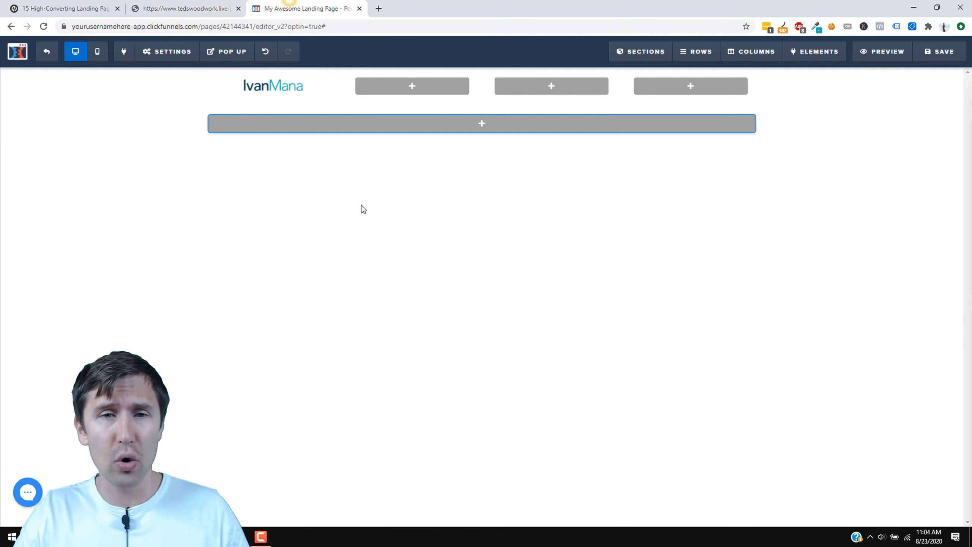
# Add a one-column row to the new section below the logo and insert a Headline element in it.
pyautogui.click(484, 129)
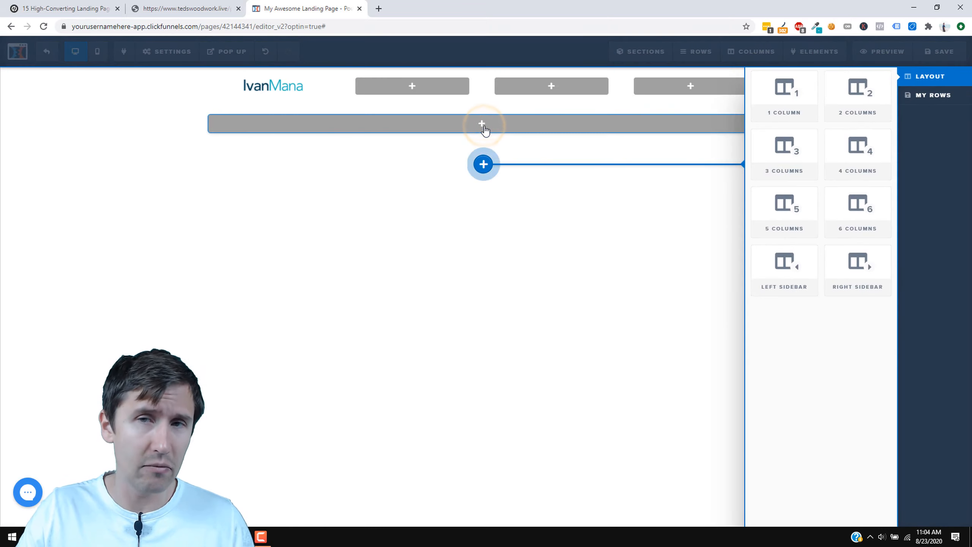
pyautogui.click(789, 95)
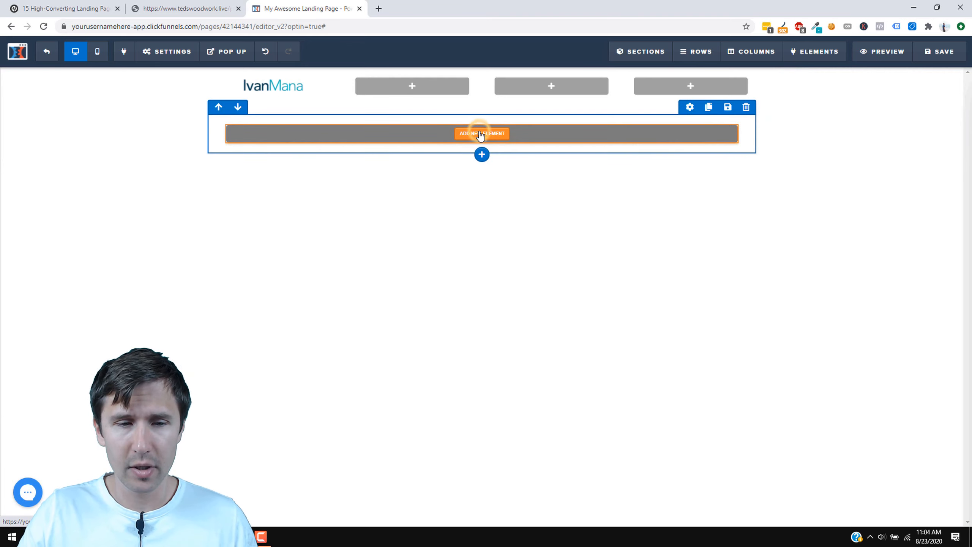
pyautogui.click(482, 135)
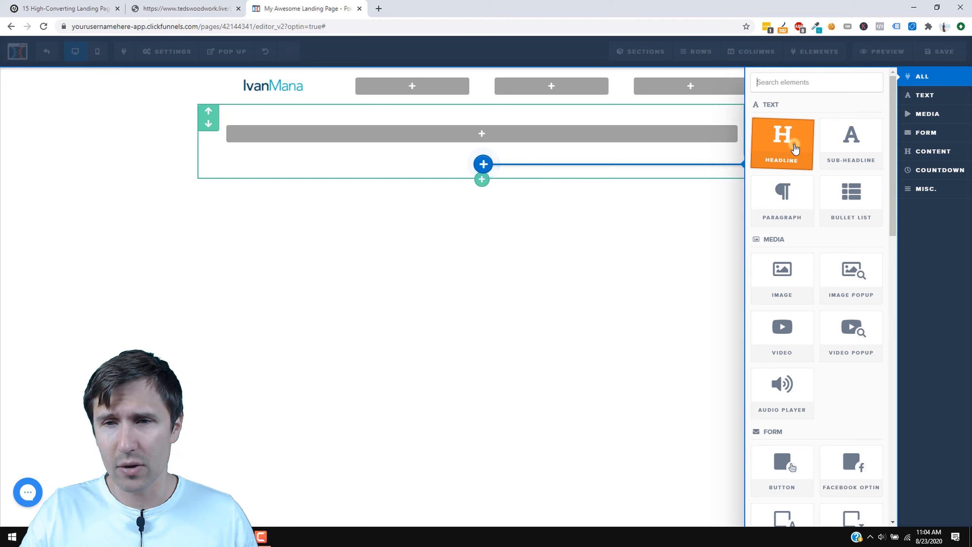
pyautogui.click(793, 146)
# Replace the headline's placeholder text with "here im typing it out".
pyautogui.click(476, 135)
pyautogui.tripleClick(479, 135)
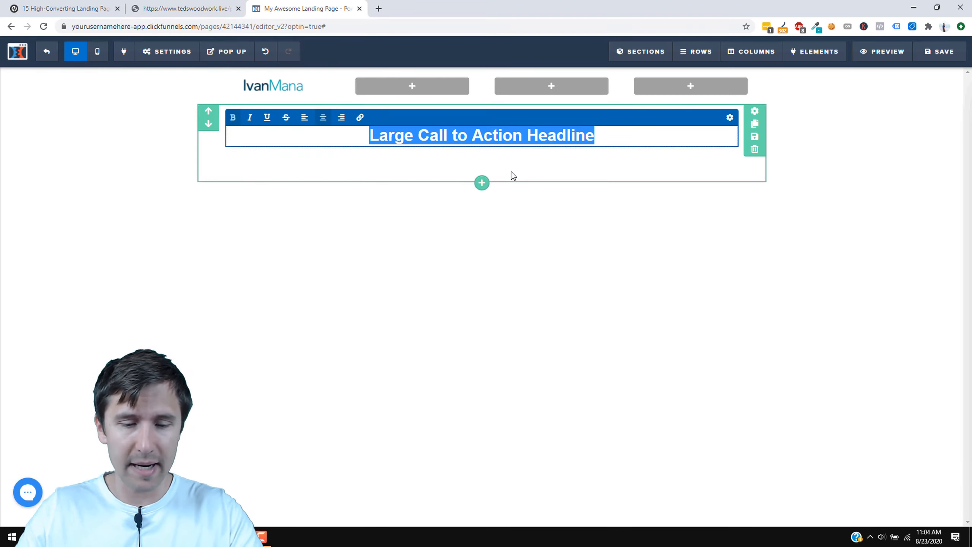
pyautogui.write('here im typing it out')
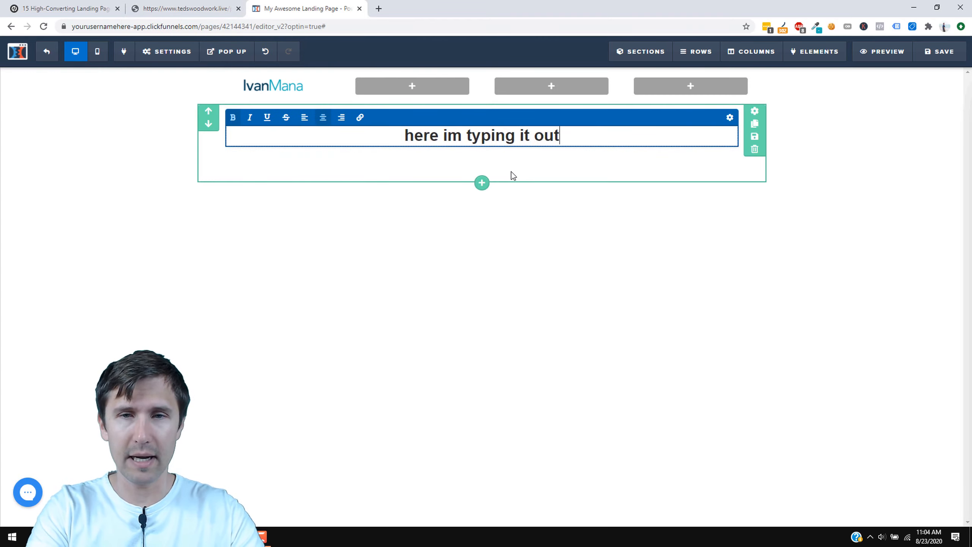
# Replace the headline's text with the copied sample headline and delete the blank lines after it.
pyautogui.doubleClick(507, 139)
pyautogui.tripleClick(507, 140)
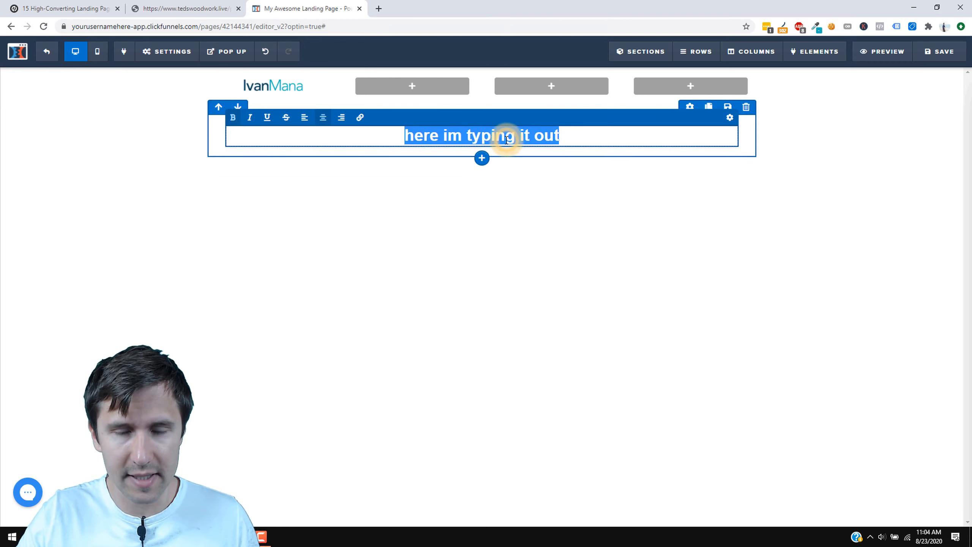
pyautogui.rightClick(504, 138)
pyautogui.click(530, 189)
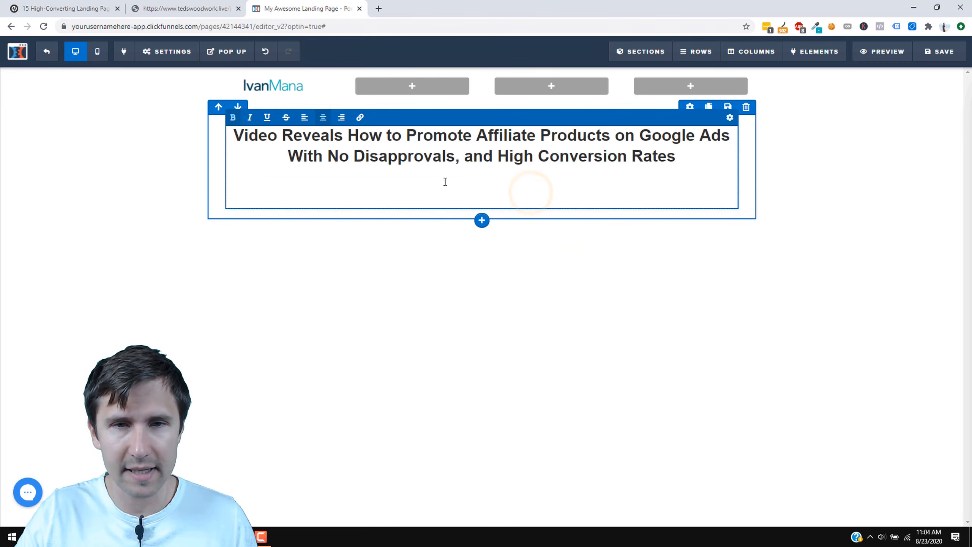
pyautogui.press('BackSpace')
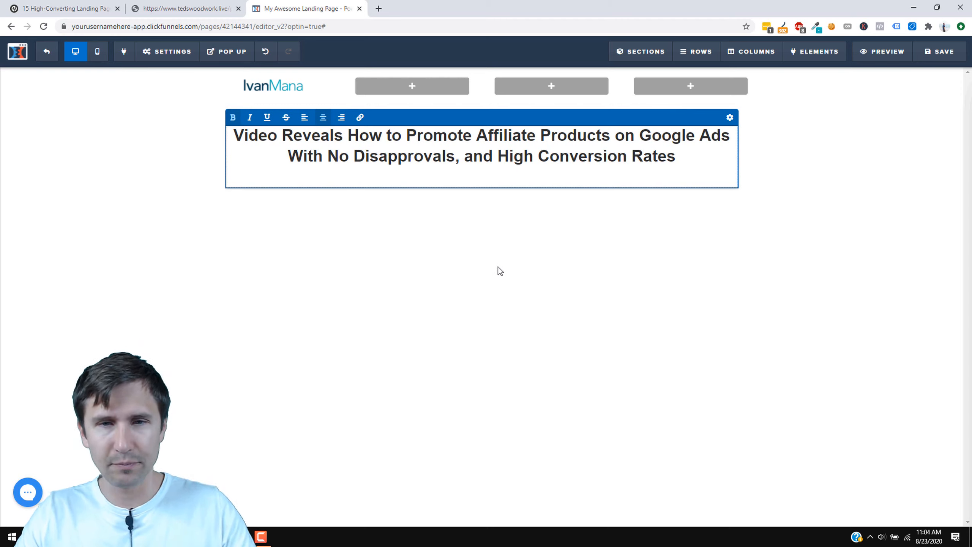
pyautogui.press('BackSpace')
pyautogui.click(440, 266)
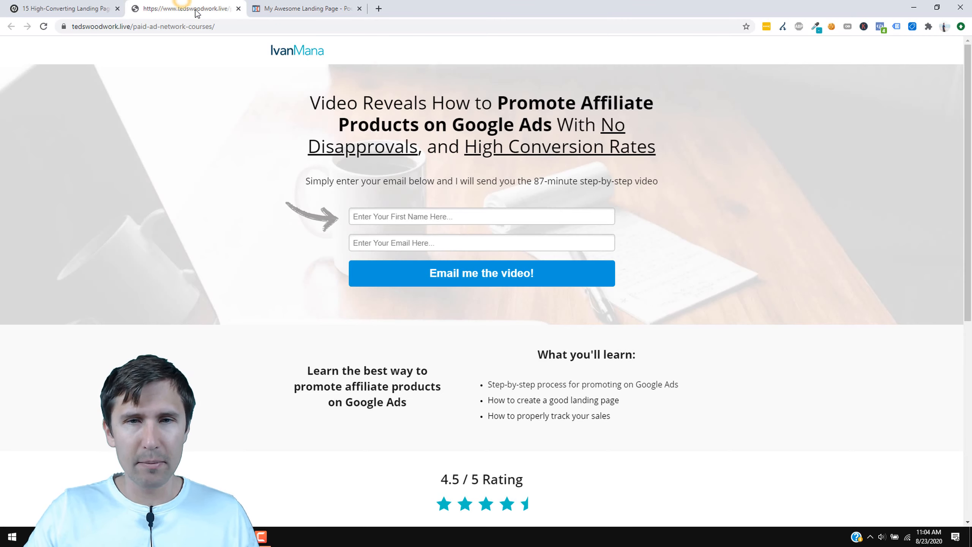
# Check the headline's formatting on the sample page and remove the bold from the whole headline.
pyautogui.click(171, 7)
pyautogui.click(321, 5)
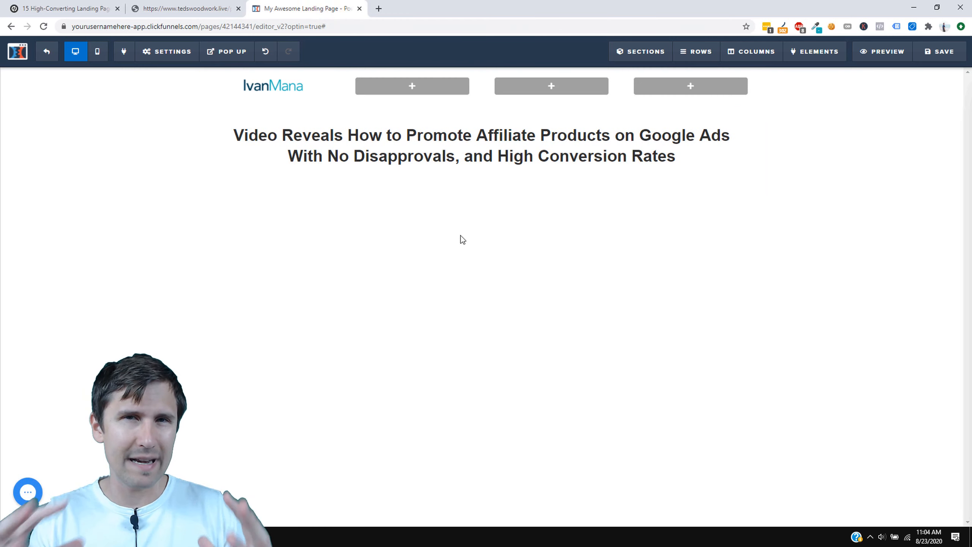
pyautogui.click(160, 7)
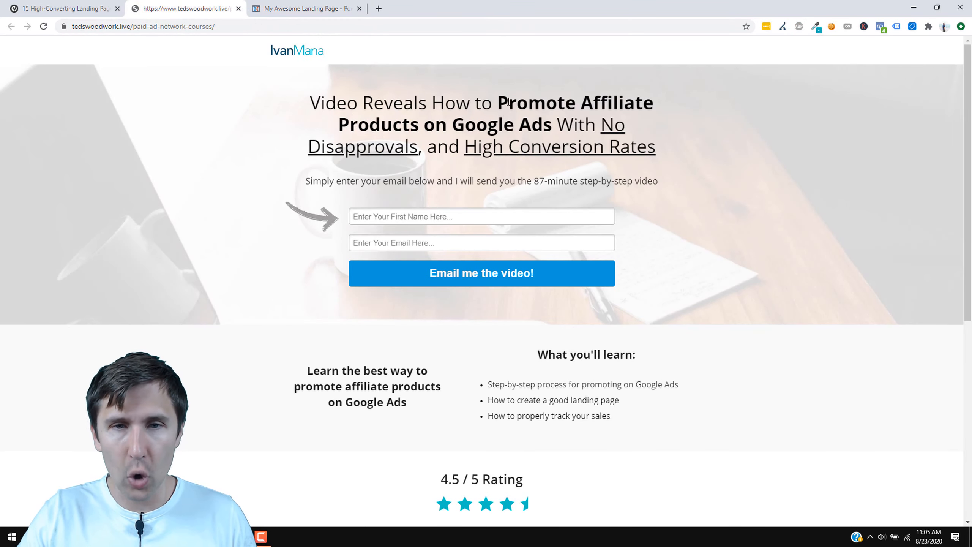
pyautogui.click(296, 8)
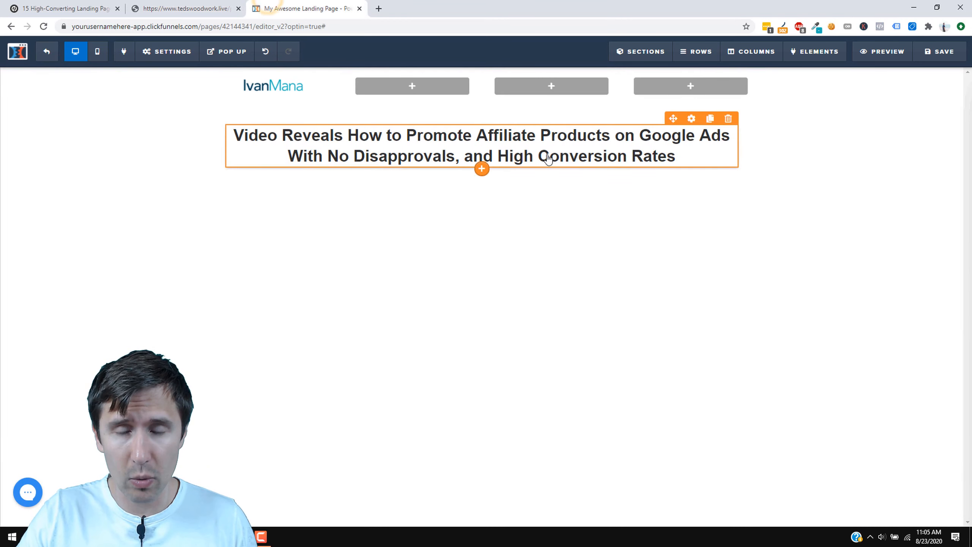
pyautogui.tripleClick(521, 143)
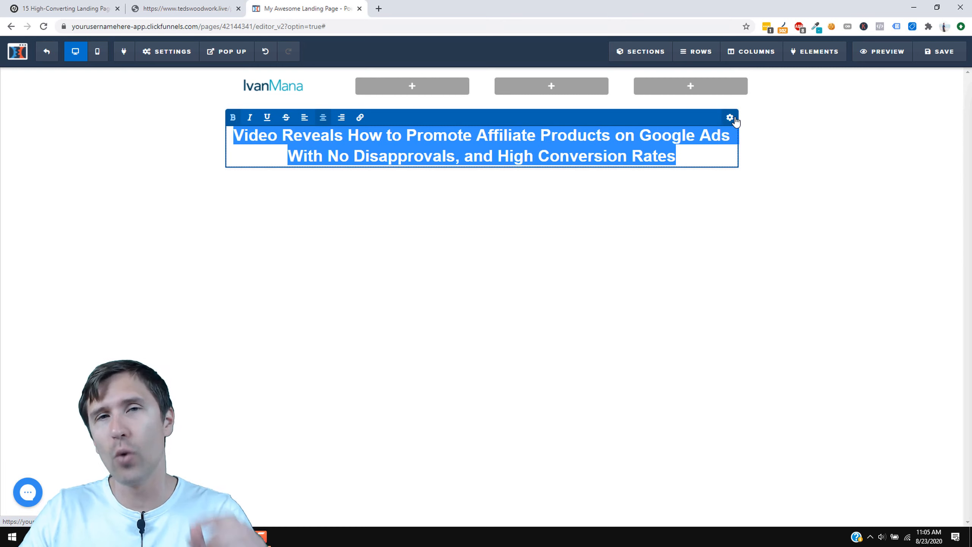
pyautogui.click(731, 118)
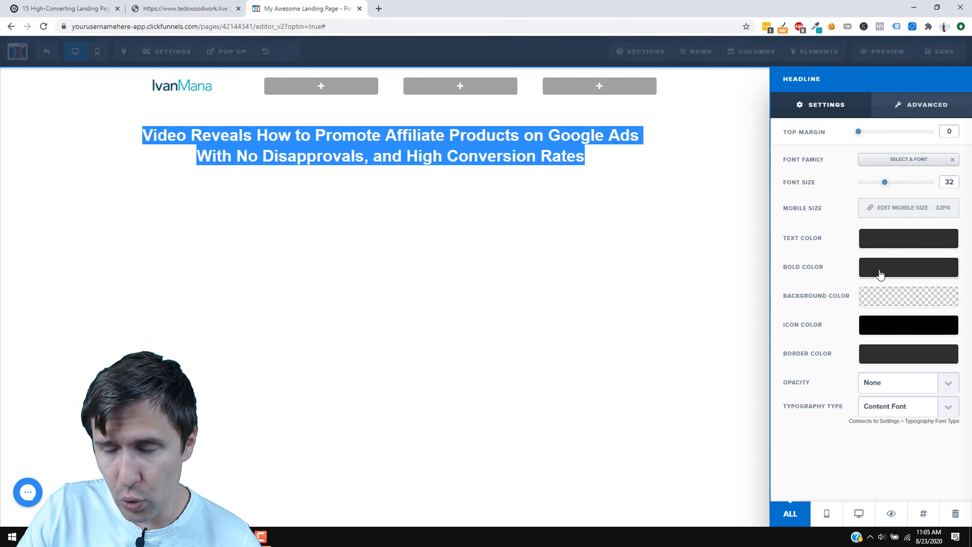
pyautogui.click(390, 167)
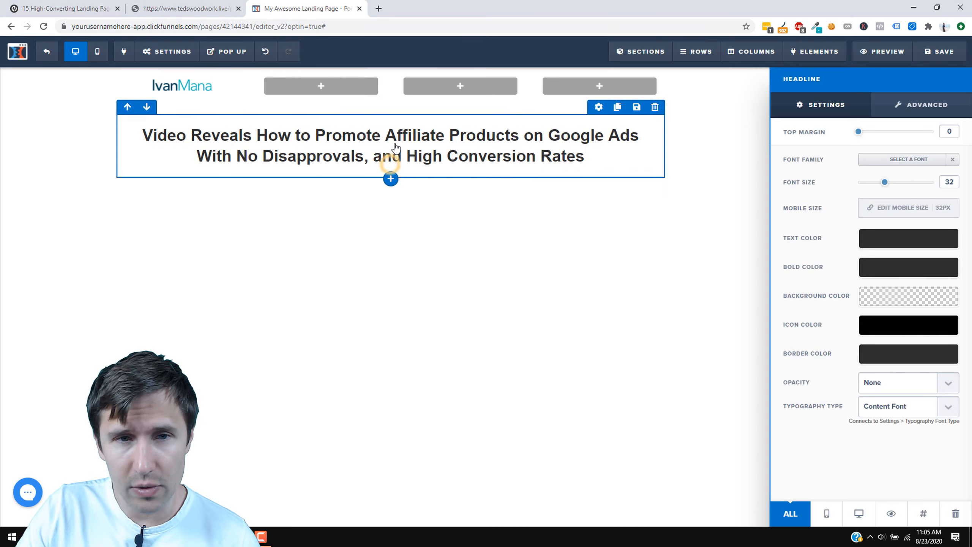
pyautogui.click(467, 137)
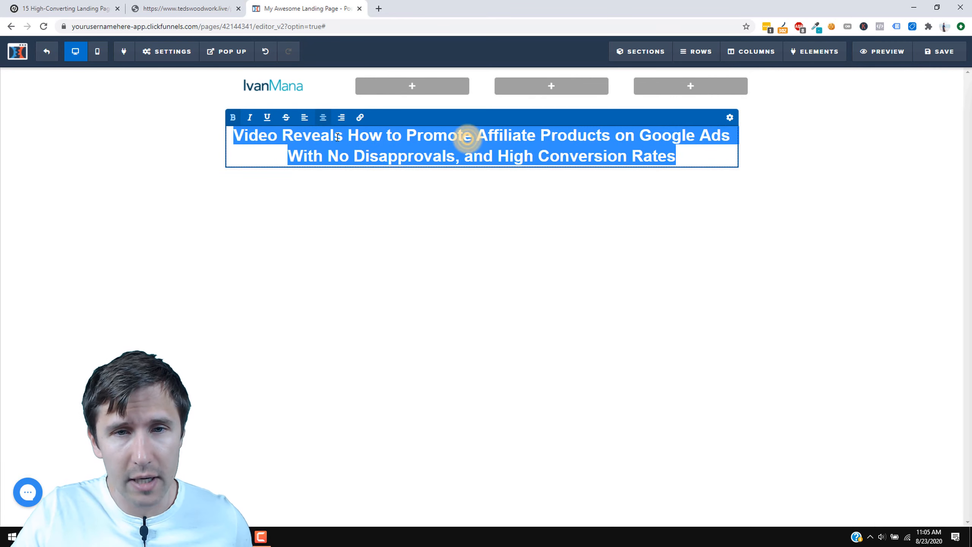
pyautogui.click(233, 117)
pyautogui.click(542, 257)
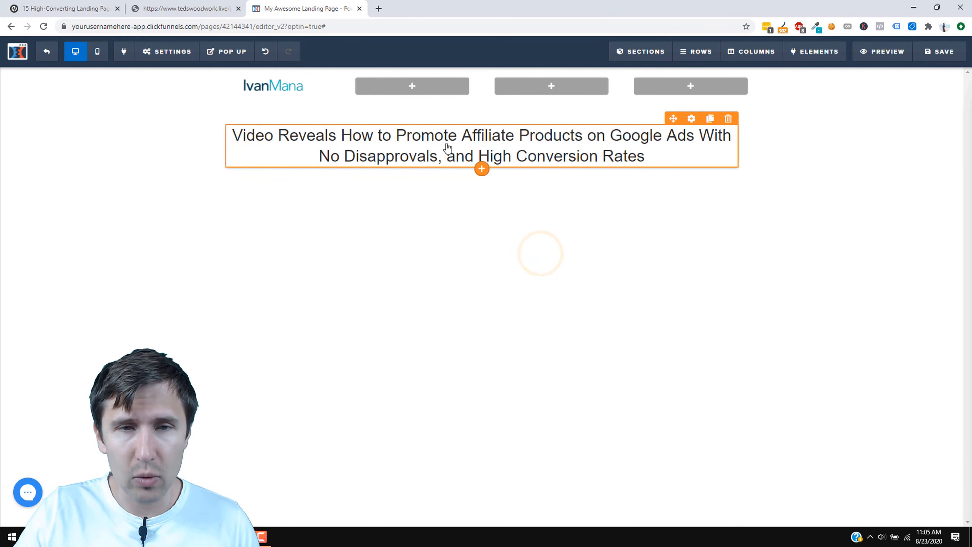
# Bold only "Promote Affiliate Products on Google Ads" in the headline, following the sample page.
pyautogui.click(478, 147)
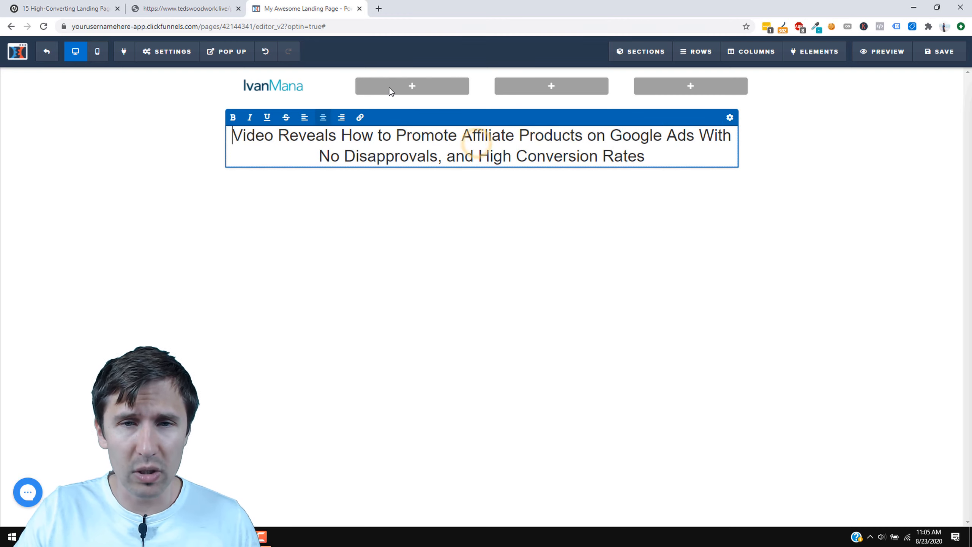
pyautogui.click(196, 7)
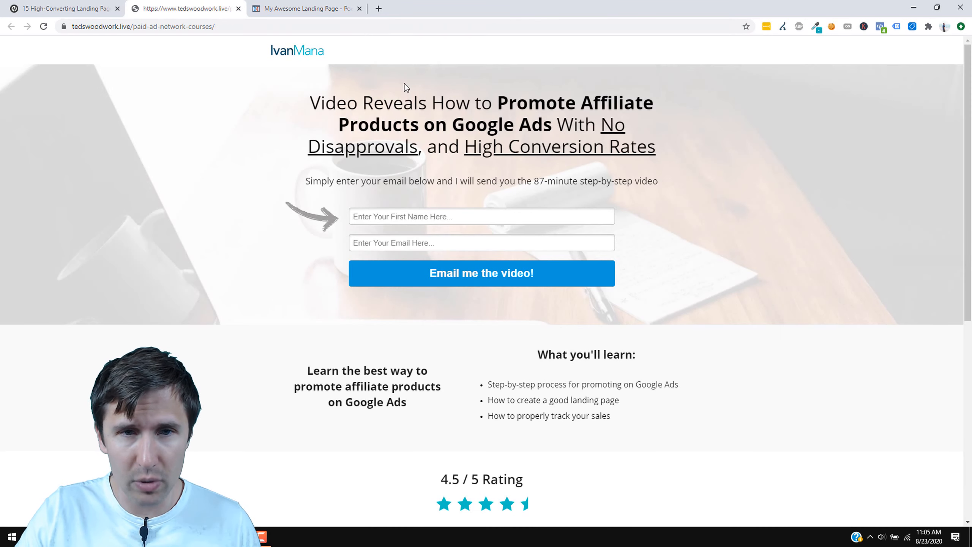
pyautogui.click(294, 4)
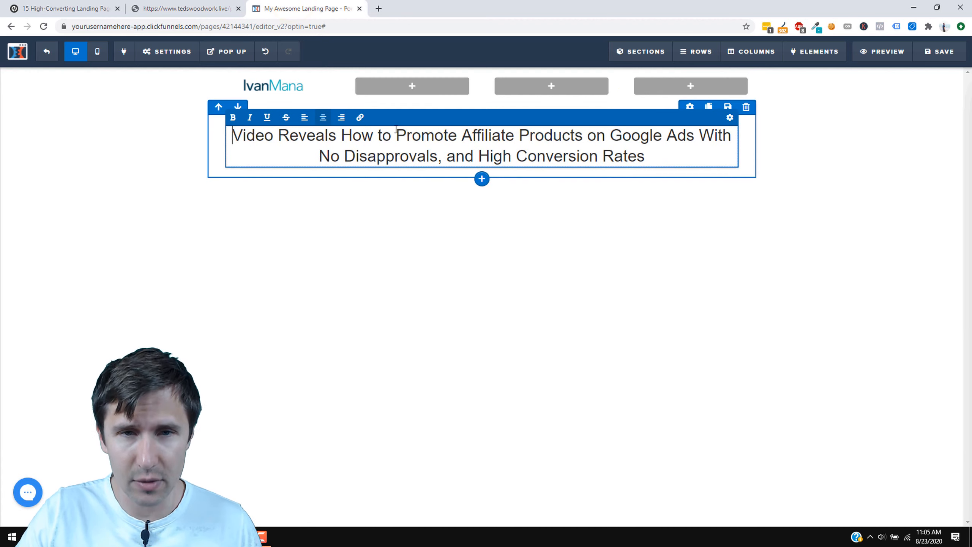
pyautogui.moveTo(397, 135); pyautogui.dragTo(688, 138)
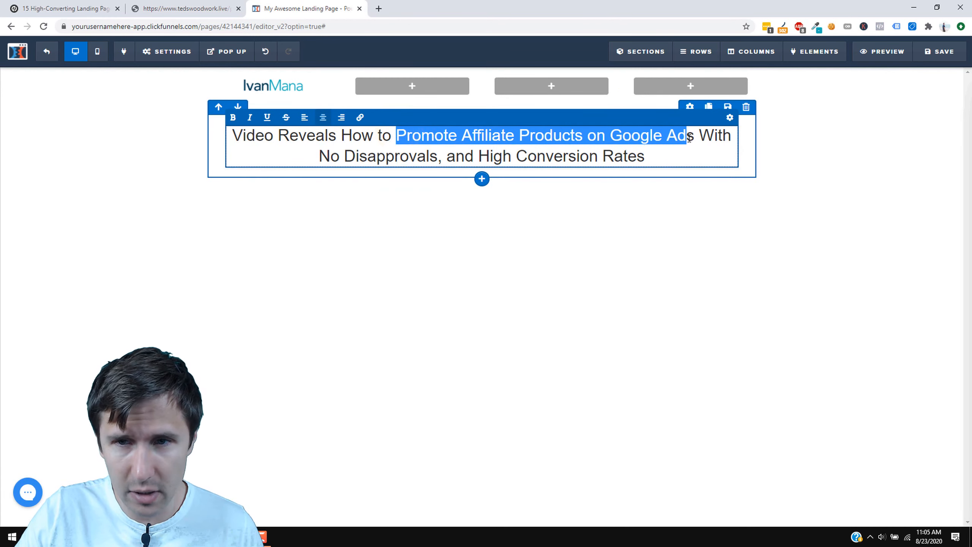
pyautogui.click(232, 117)
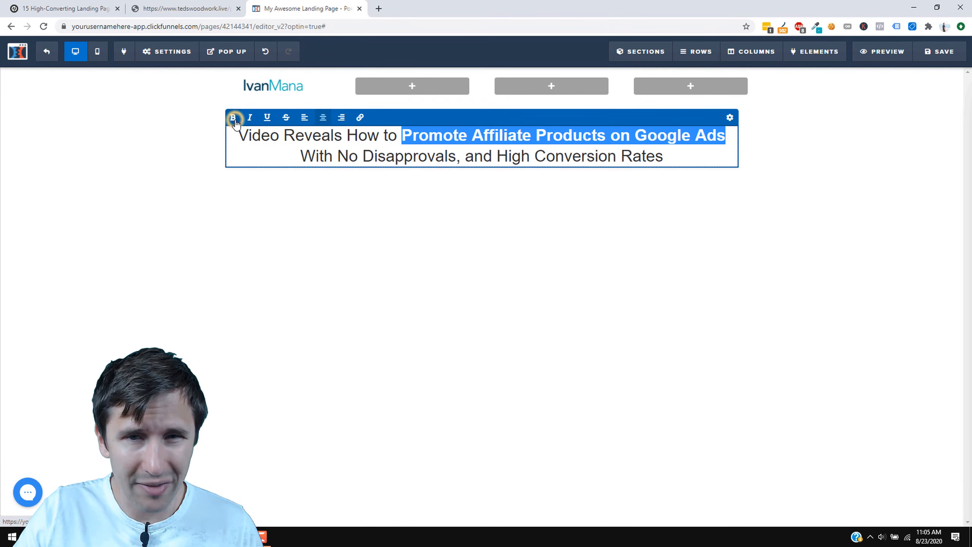
# Set the width of the headline's one-column row to 70%.
pyautogui.click(731, 117)
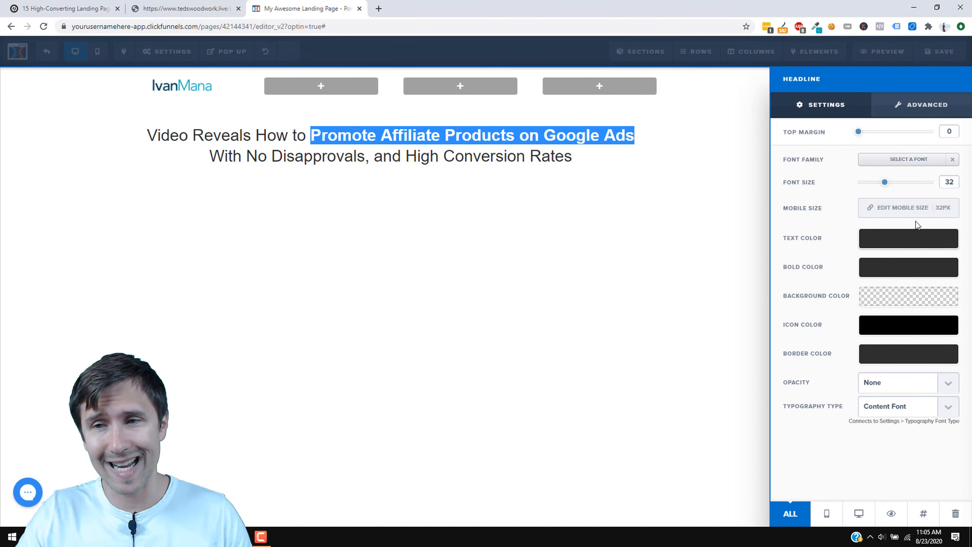
pyautogui.click(409, 189)
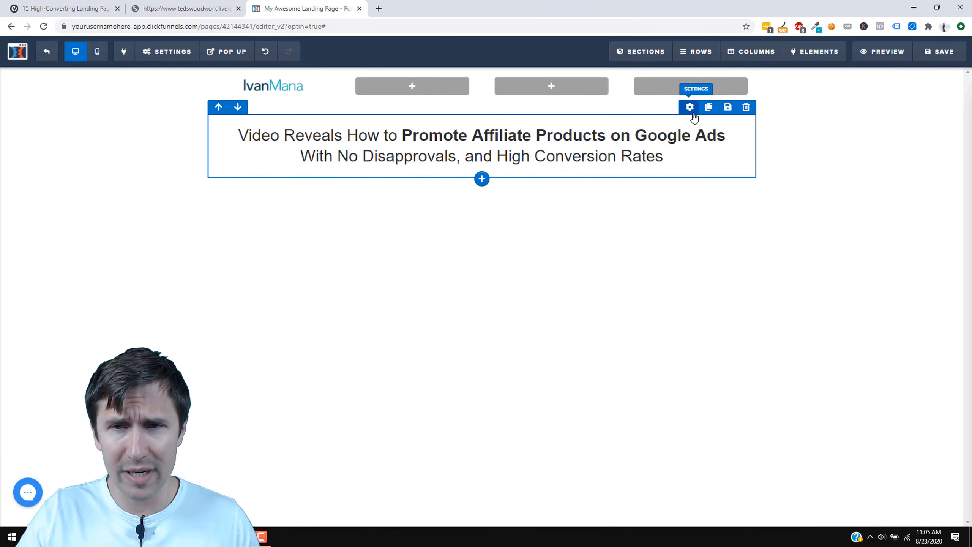
pyautogui.click(691, 109)
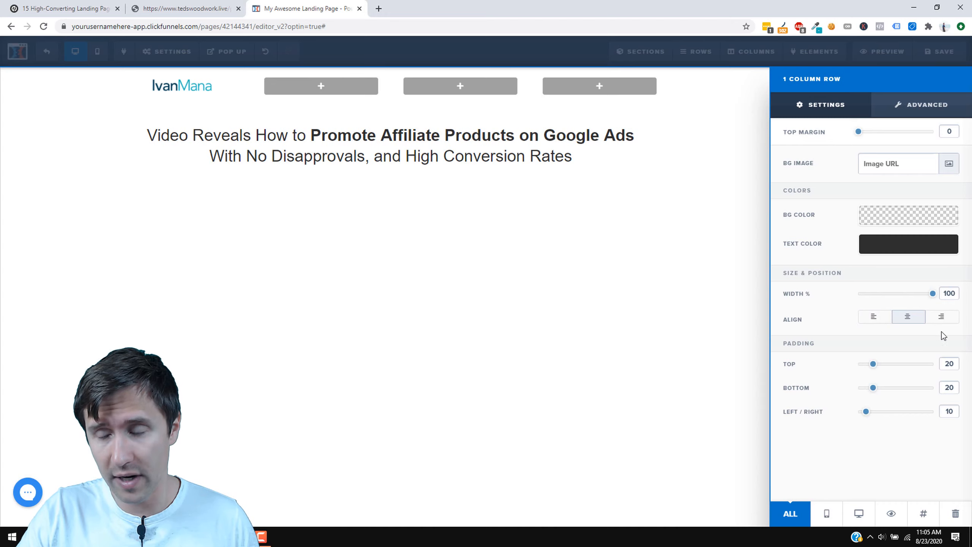
pyautogui.moveTo(933, 298); pyautogui.dragTo(897, 309)
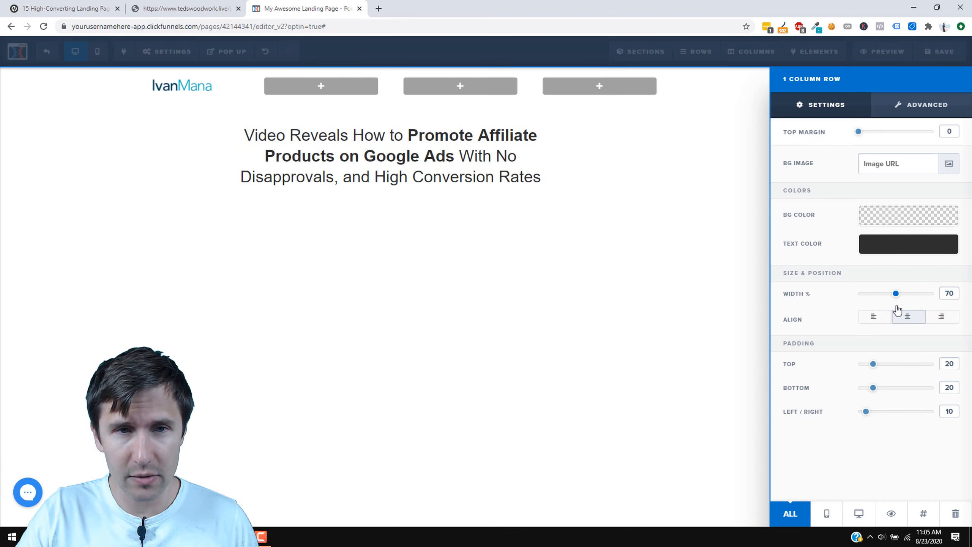
pyautogui.click(528, 217)
# Compare the headline with the sample page, inspect the code of its top section's background, and return to the editor.
pyautogui.click(171, 6)
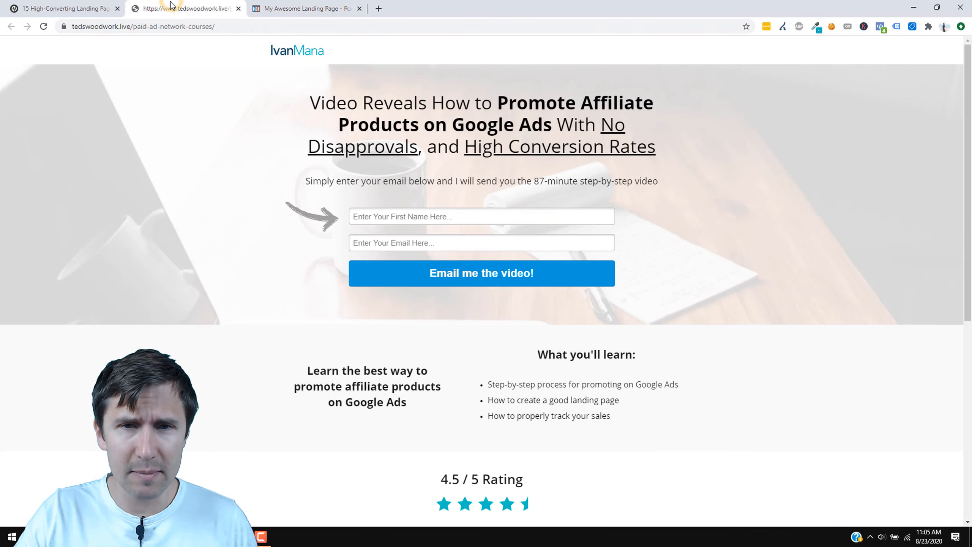
pyautogui.click(306, 5)
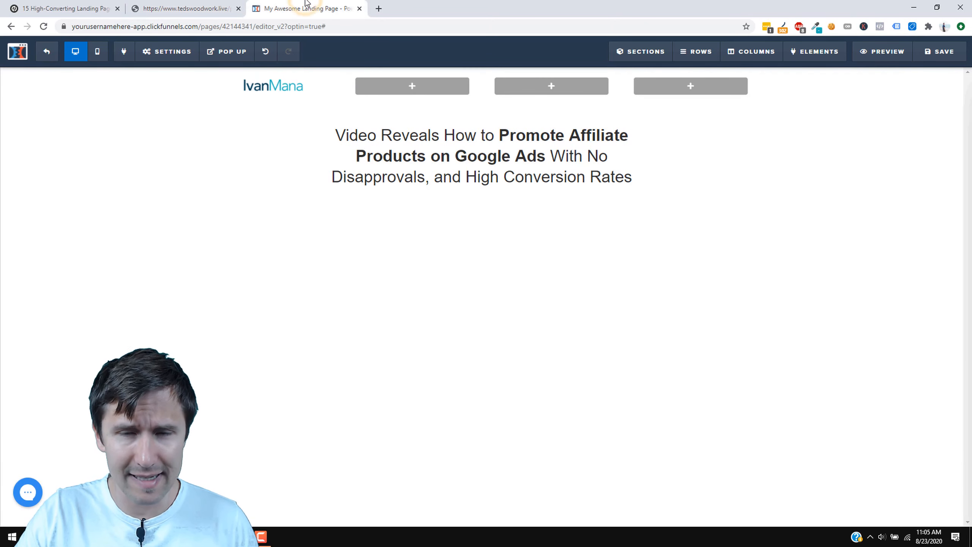
pyautogui.click(198, 4)
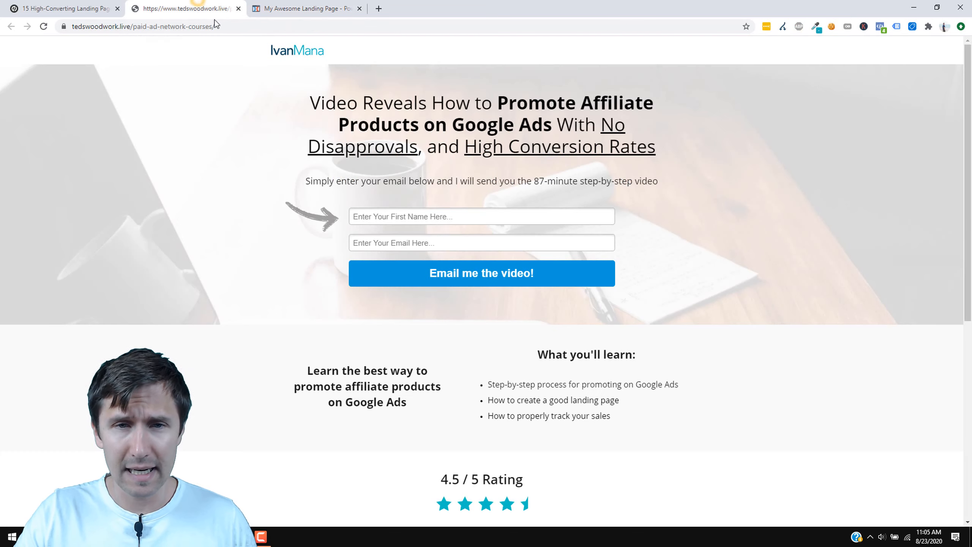
pyautogui.rightClick(789, 173)
pyautogui.click(816, 339)
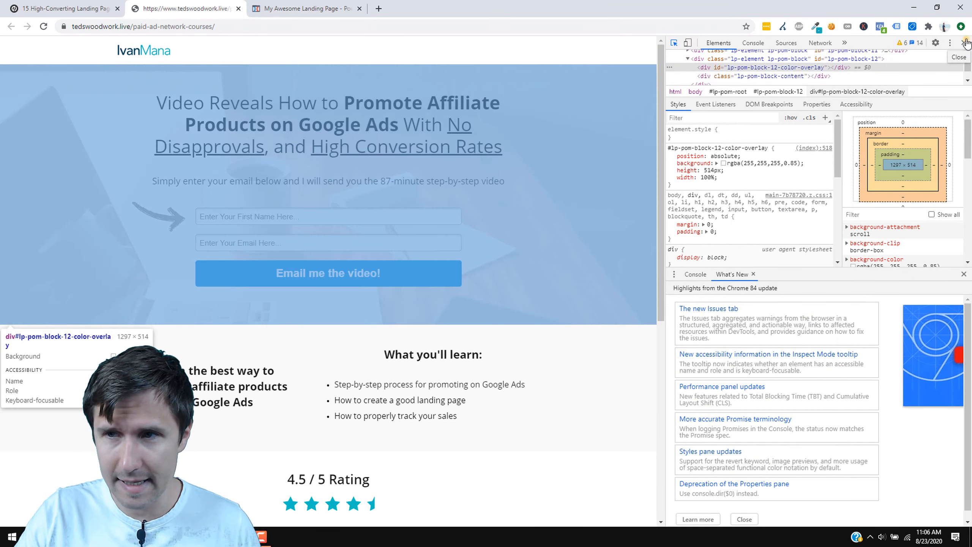
pyautogui.click(965, 43)
pyautogui.click(306, 8)
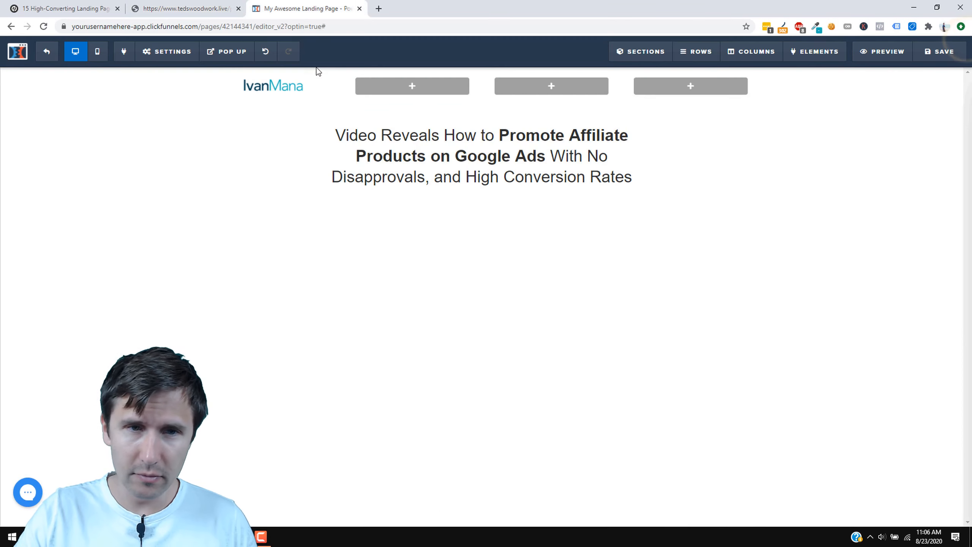
# Set the headline's font size to 36 and open the font choices for its font family.
pyautogui.click(533, 130)
pyautogui.tripleClick(543, 154)
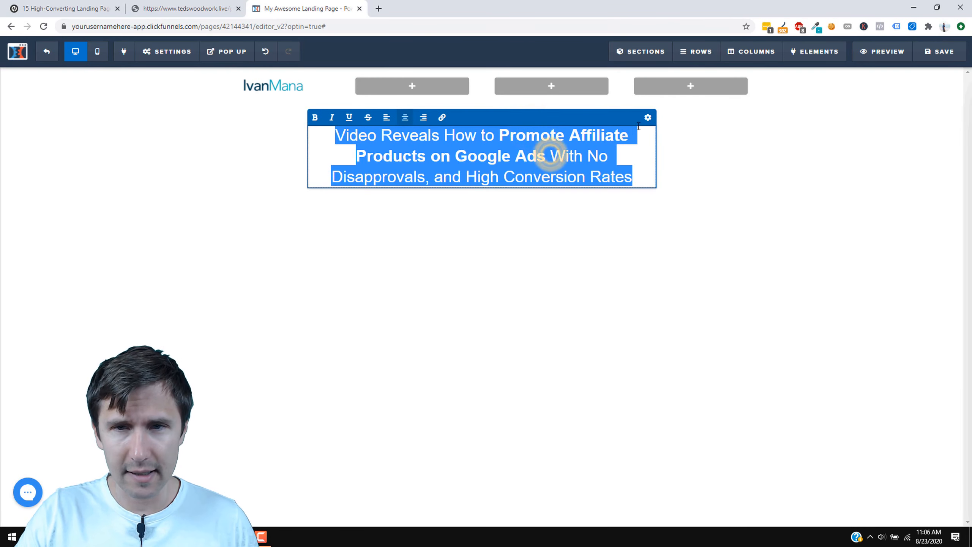
pyautogui.click(648, 119)
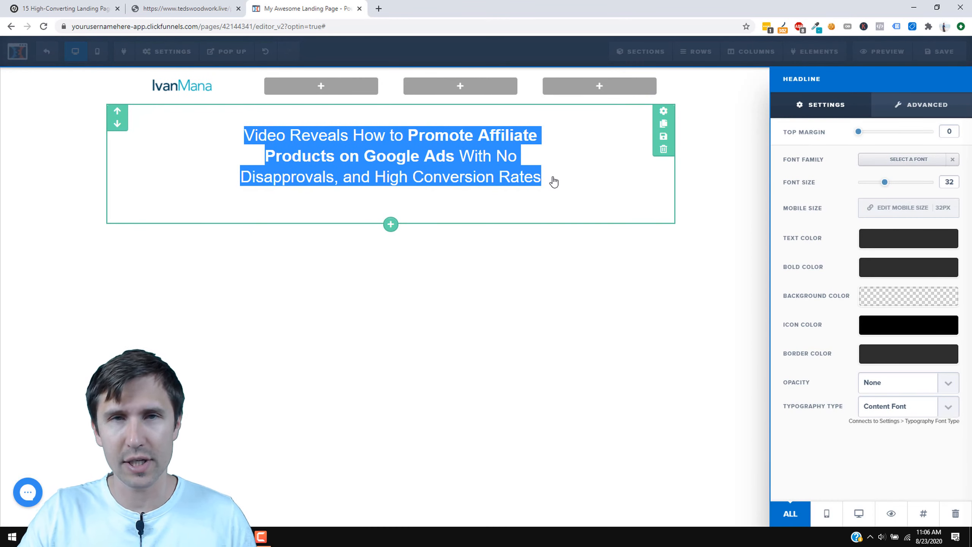
pyautogui.doubleClick(945, 183)
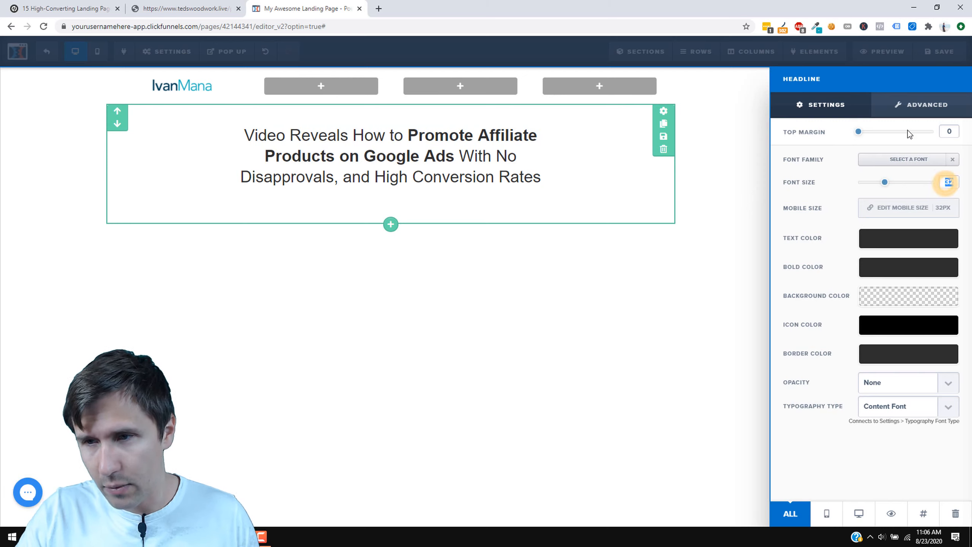
pyautogui.write('36')
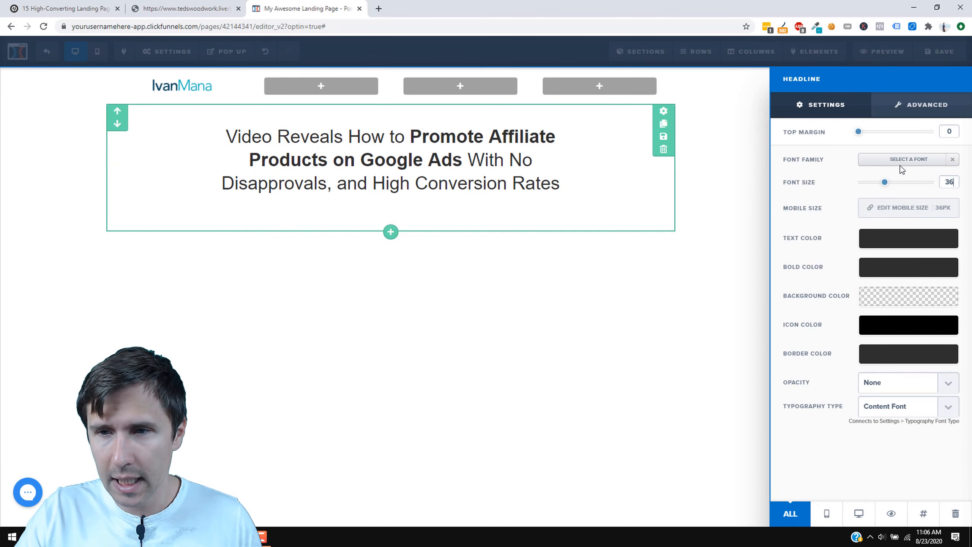
pyautogui.click(917, 161)
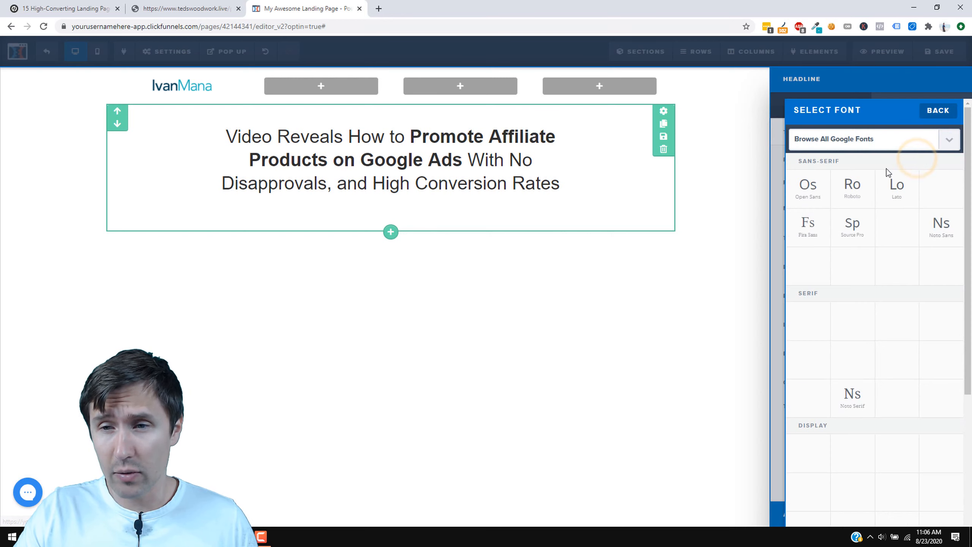
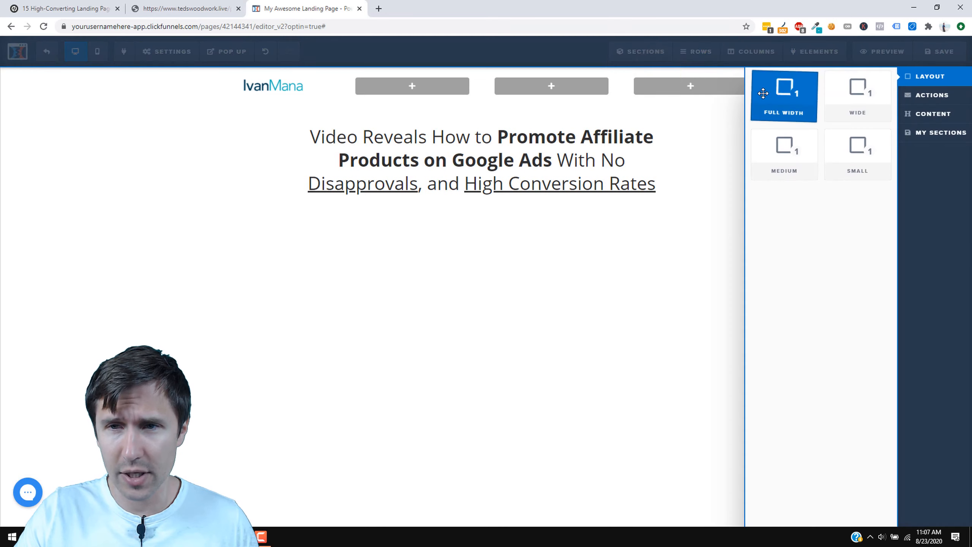
# Add an empty Wide section below the headline's section.
pyautogui.moveTo(787, 90); pyautogui.dragTo(646, 76)
pyautogui.click(650, 76)
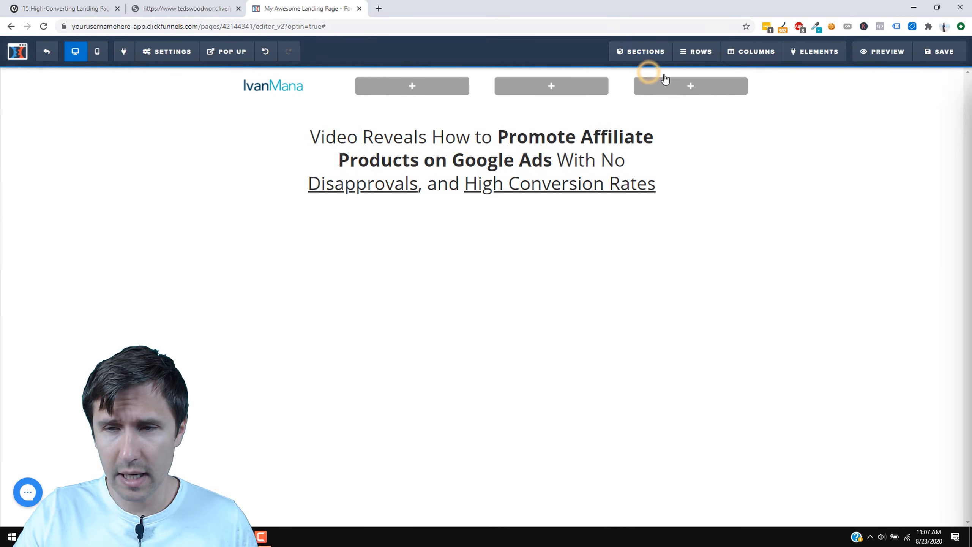
pyautogui.moveTo(861, 87); pyautogui.dragTo(448, 296)
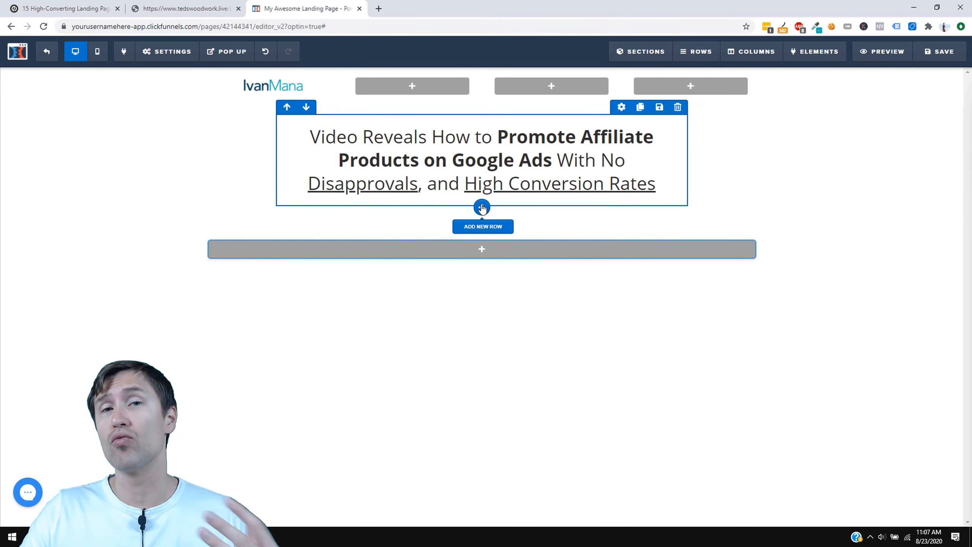
# Add a one-column row directly below the headline's row.
pyautogui.rightClick(482, 208)
pyautogui.click(441, 211)
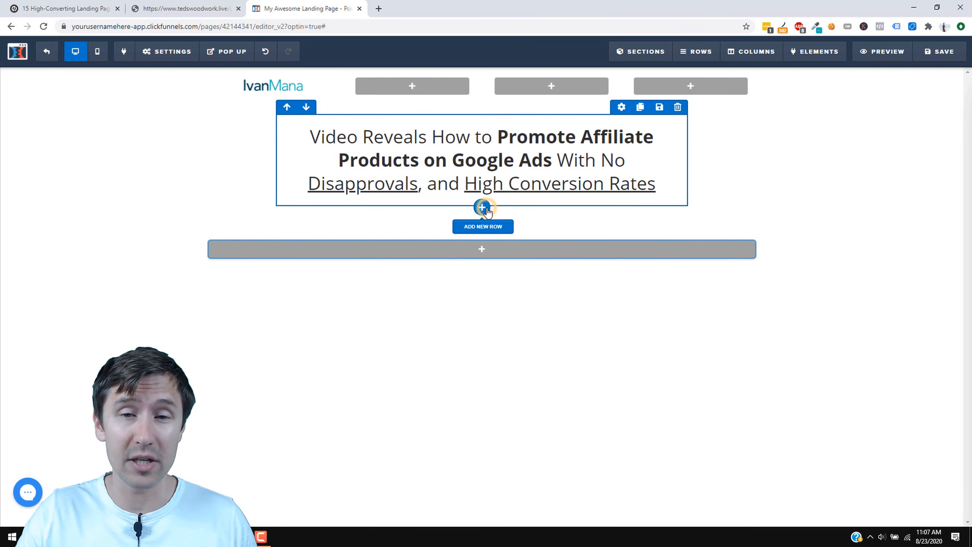
pyautogui.click(484, 209)
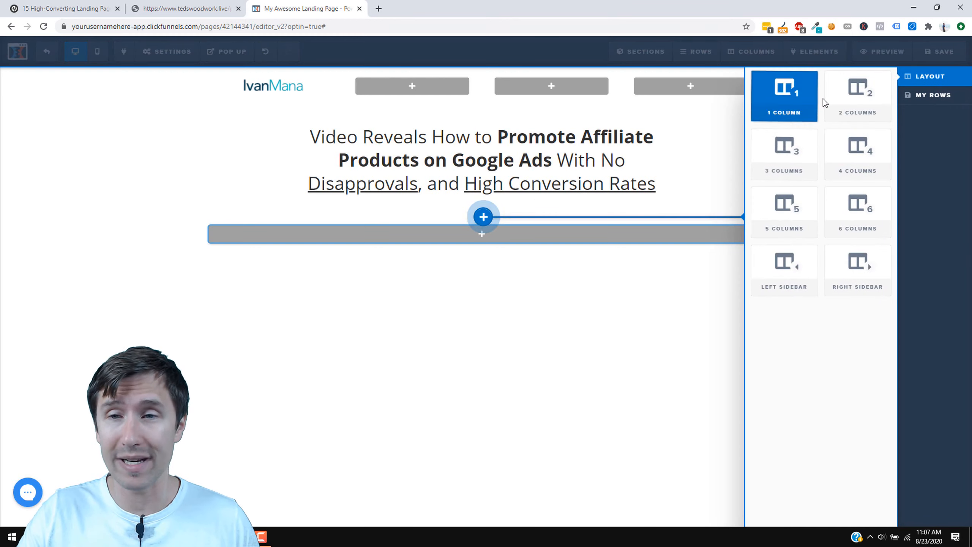
pyautogui.click(790, 98)
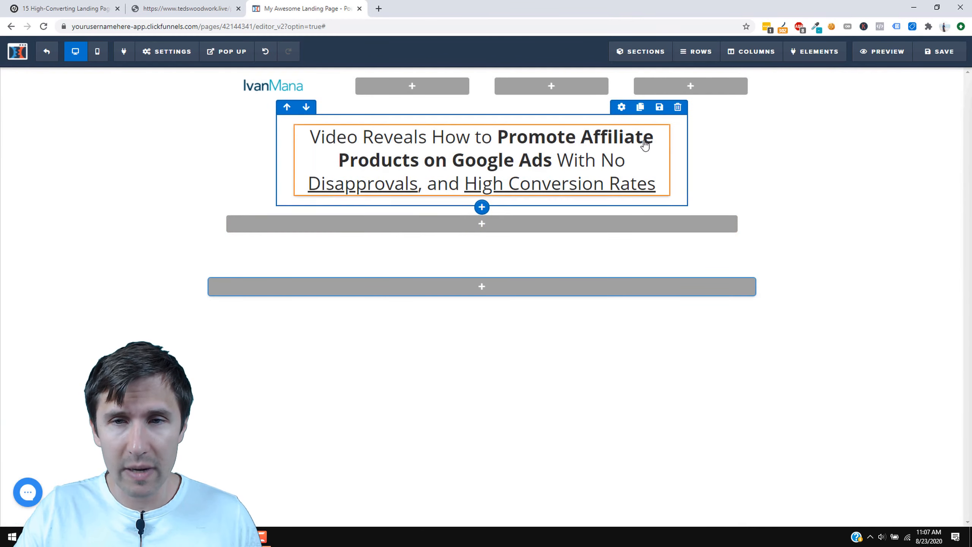
# Check the headline row's width setting and set the width of the new empty row below it to 75%.
pyautogui.click(189, 9)
pyautogui.click(292, 8)
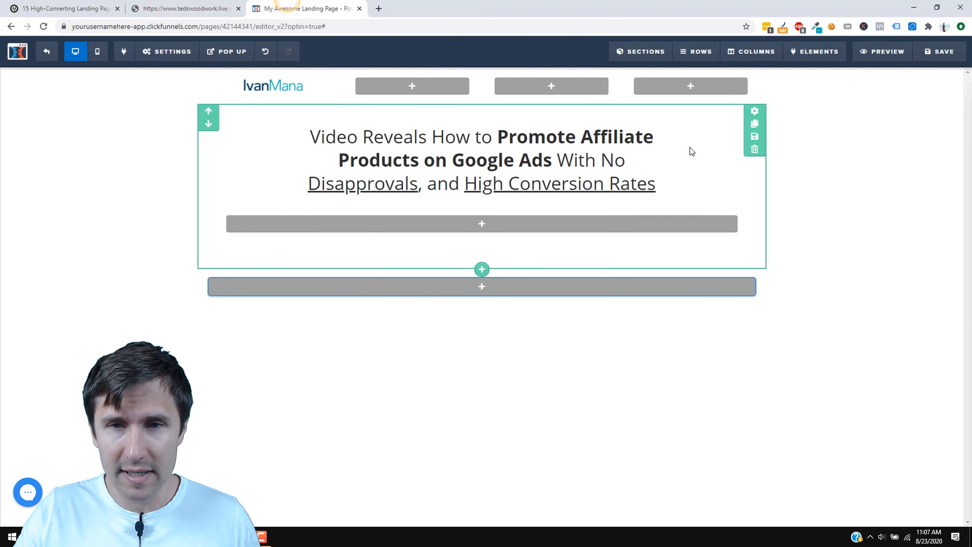
pyautogui.moveTo(651, 124)
pyautogui.click(622, 108)
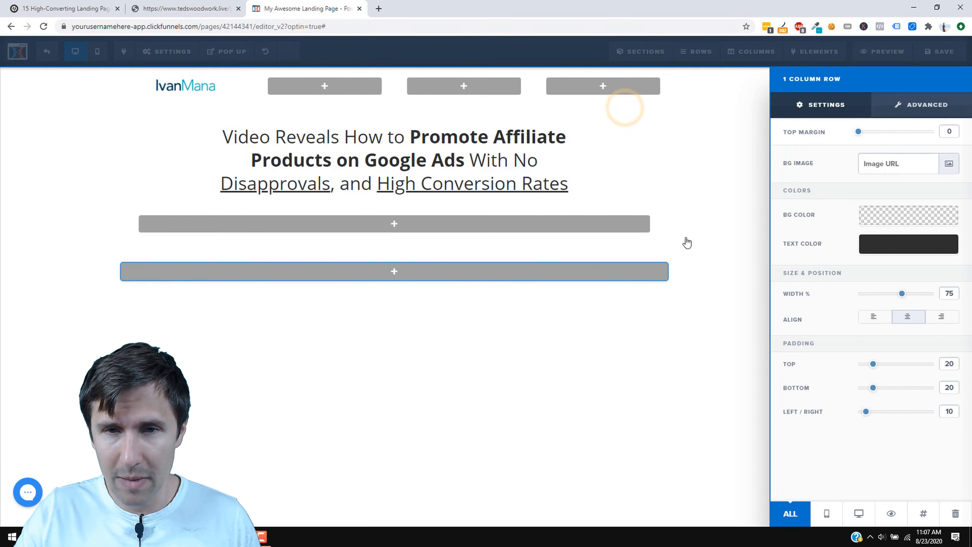
pyautogui.click(607, 213)
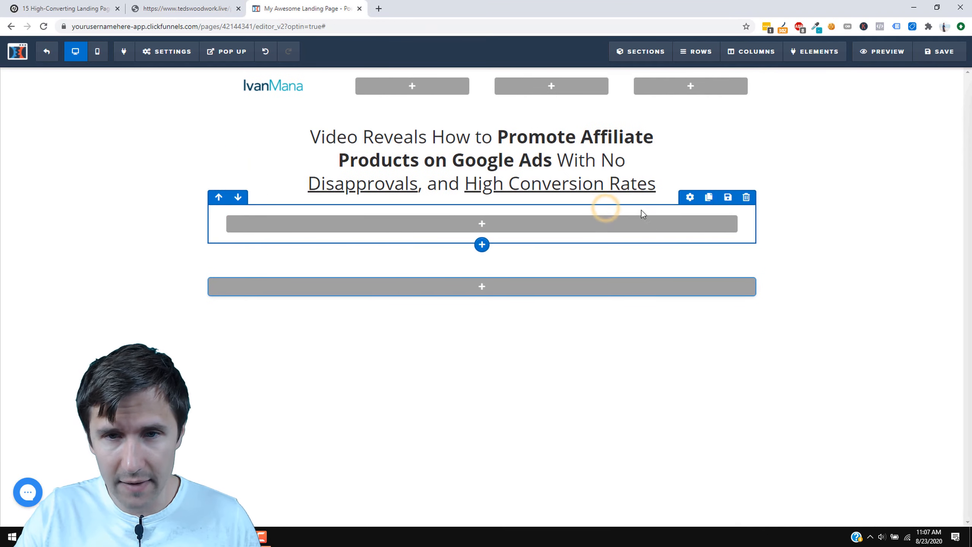
pyautogui.click(687, 199)
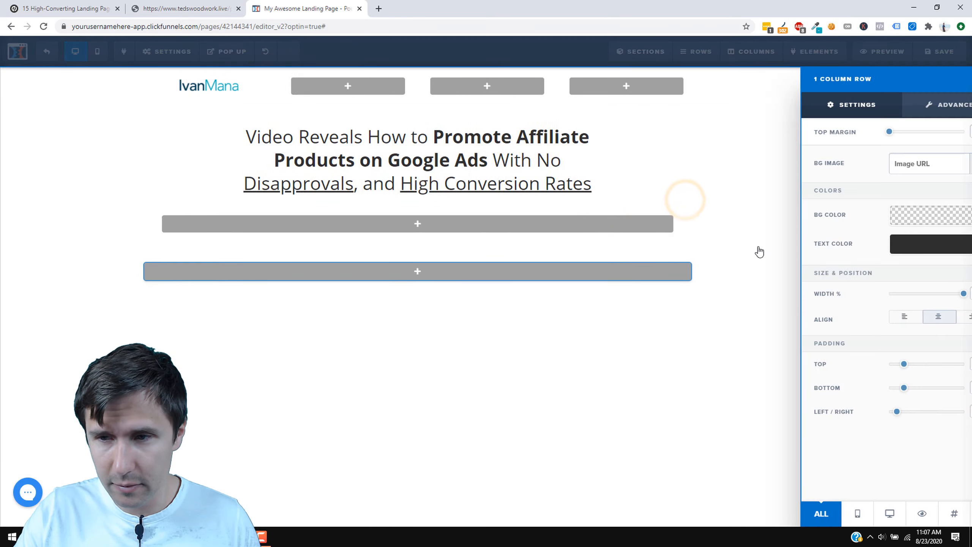
pyautogui.moveTo(934, 297); pyautogui.dragTo(906, 301)
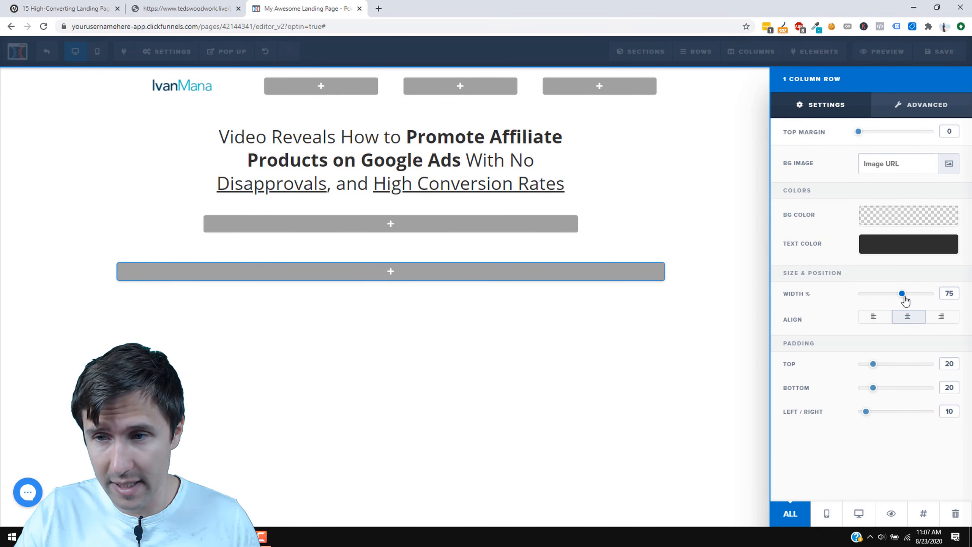
# Insert a Paragraph element into the empty row below the headline.
pyautogui.click(549, 215)
pyautogui.click(603, 224)
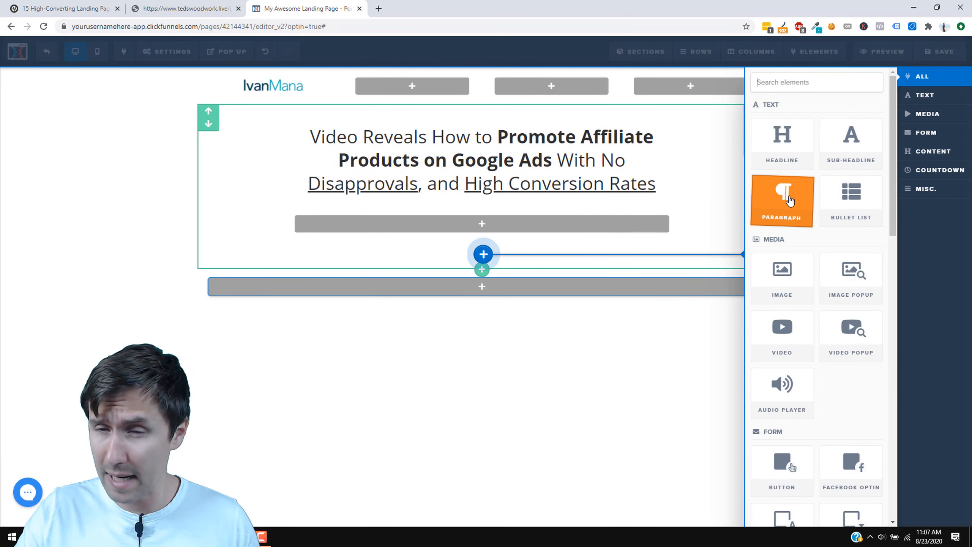
pyautogui.click(782, 199)
pyautogui.click(443, 225)
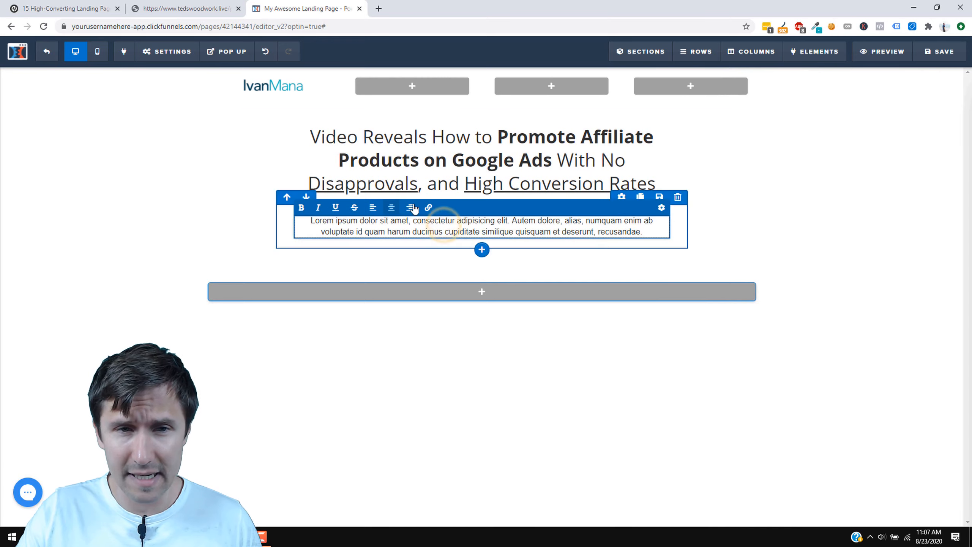
# Replace the paragraph's placeholder text with "Simply enter your email below and I will send you the 87-minute step-by-step video" copied from the sample page.
pyautogui.click(182, 8)
pyautogui.tripleClick(422, 181)
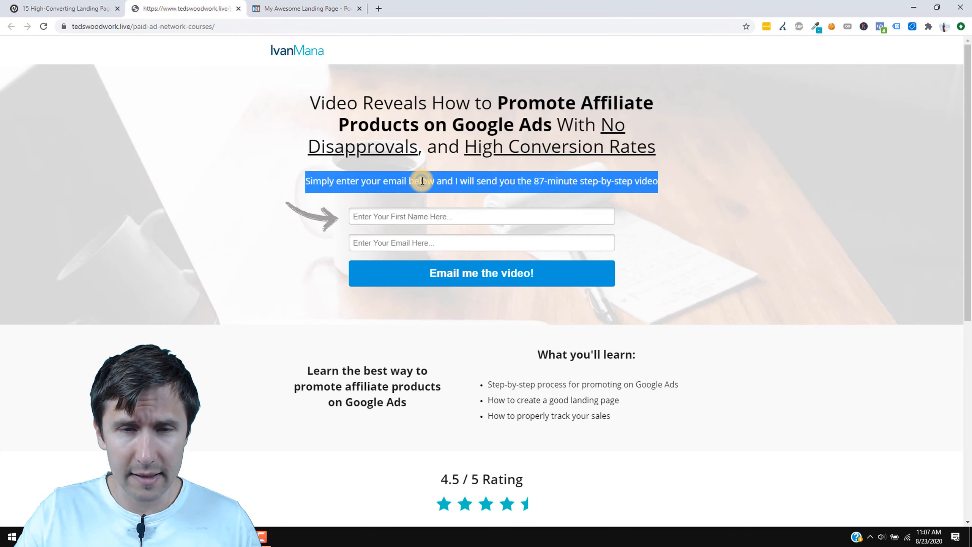
pyautogui.rightClick(423, 181)
pyautogui.click(436, 188)
pyautogui.hotkey('ctrl', 'Tab')
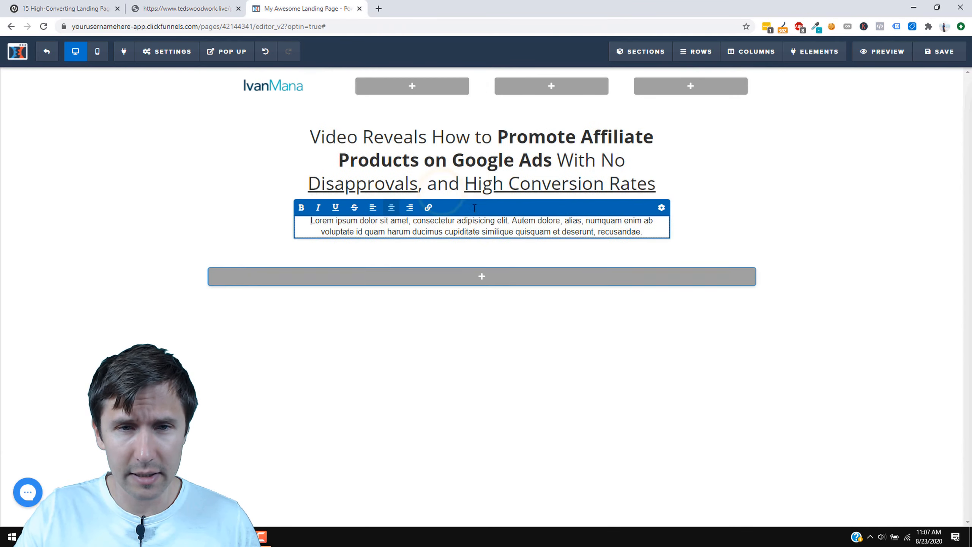
pyautogui.tripleClick(436, 227)
pyautogui.rightClick(437, 228)
pyautogui.click(472, 279)
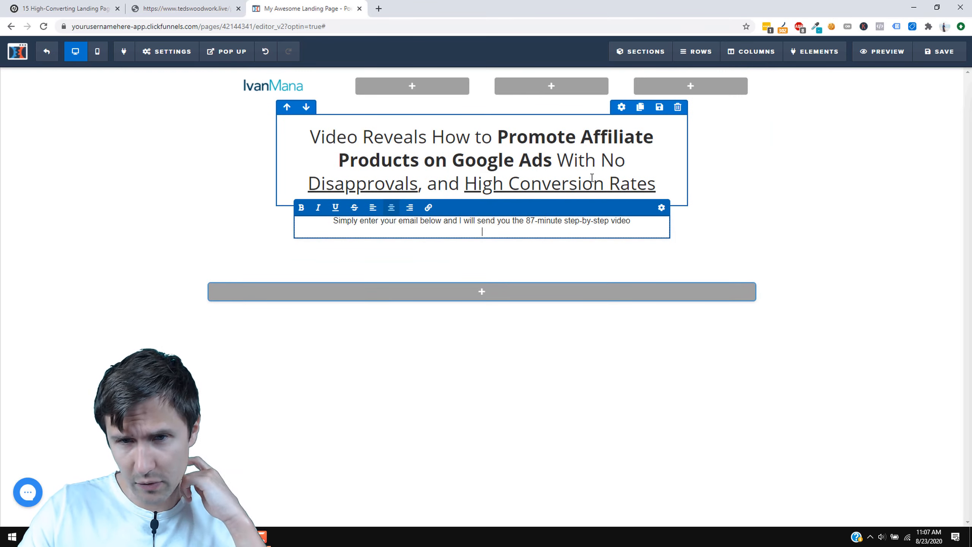
pyautogui.click(907, 187)
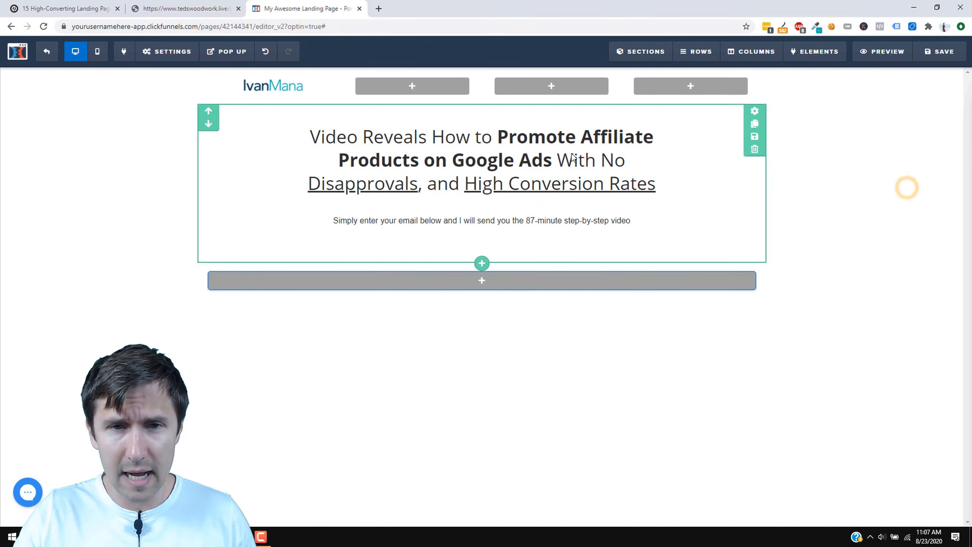
# Inspect the font and size of the "Simply enter your email below" line on the sample page.
pyautogui.click(178, 5)
pyautogui.click(798, 186)
pyautogui.rightClick(731, 192)
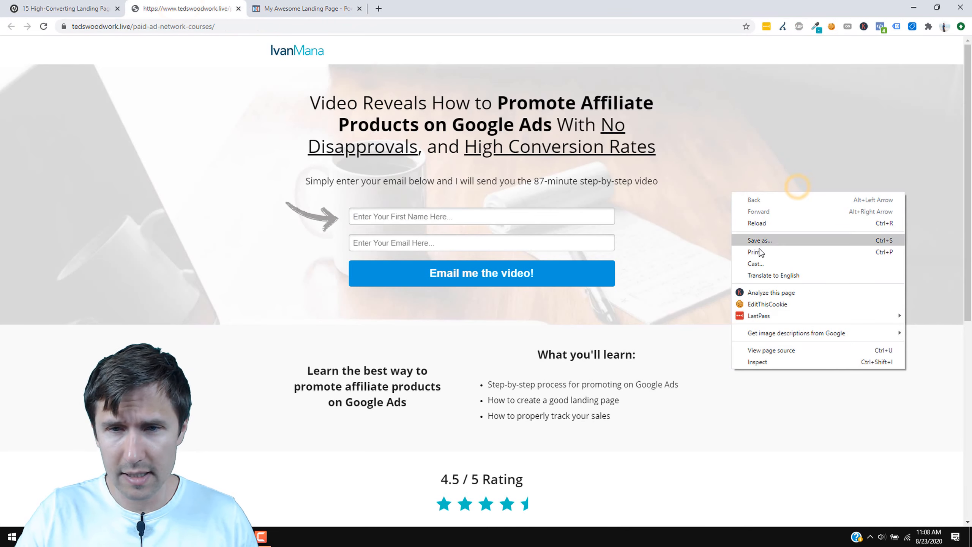
pyautogui.click(751, 362)
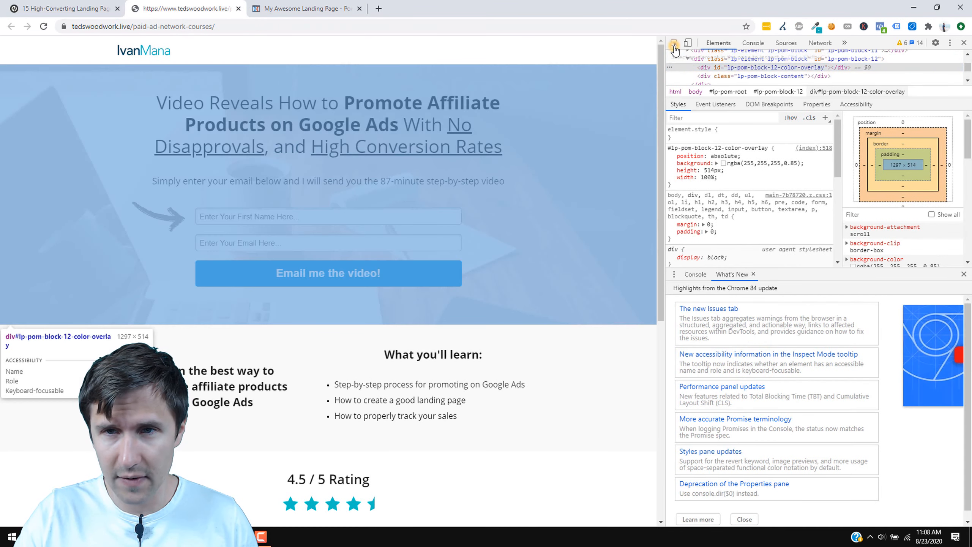
pyautogui.click(674, 46)
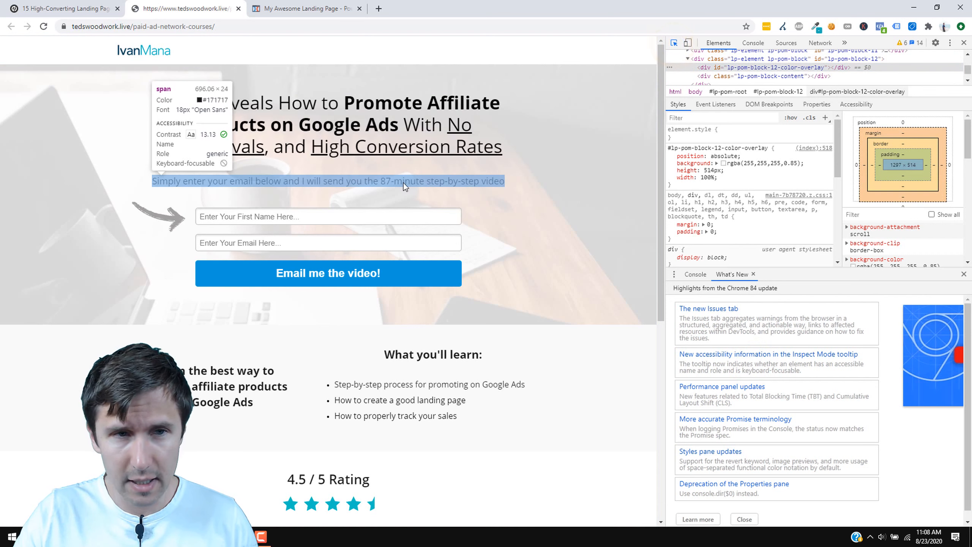
pyautogui.press('Delete')
pyautogui.click(964, 43)
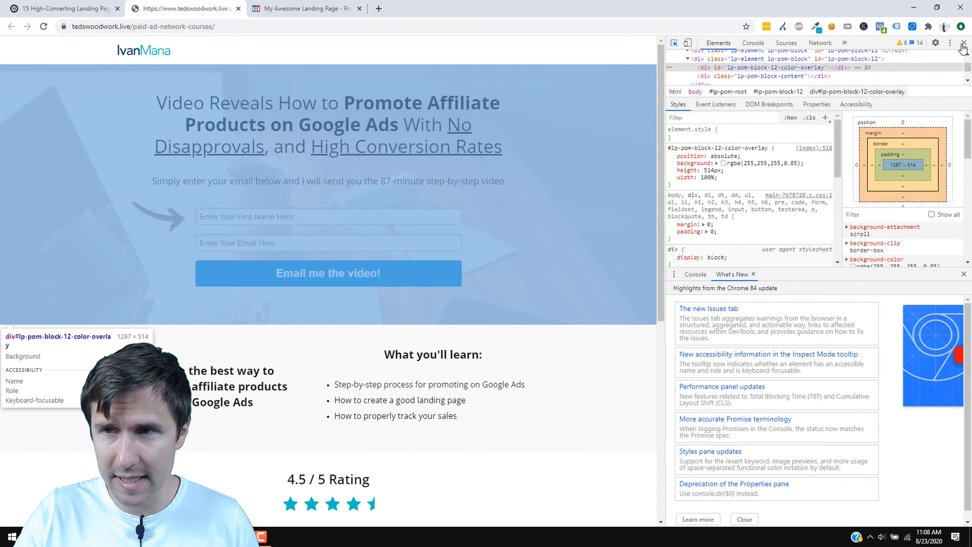
# Return to the page editor and set the paragraph's font size to 18.
pyautogui.click(287, 3)
pyautogui.click(580, 220)
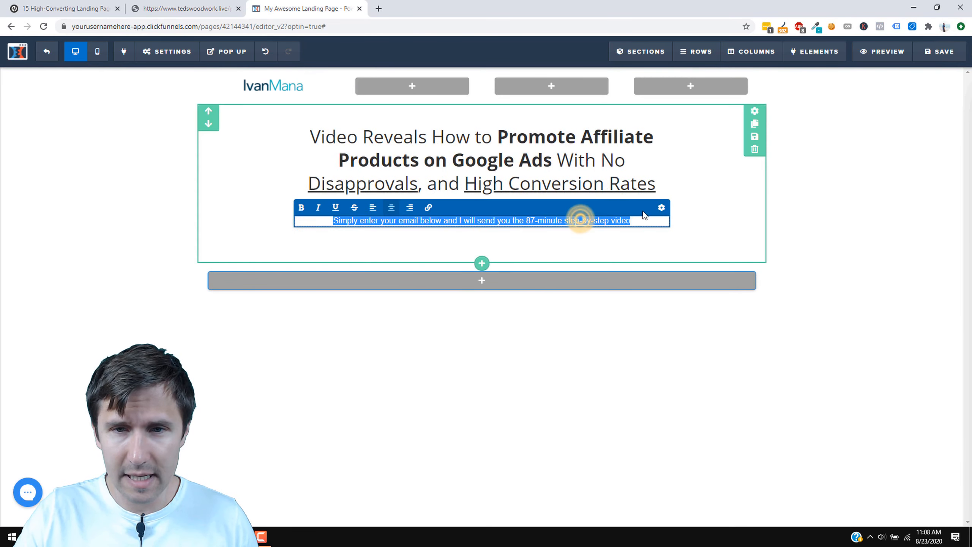
pyautogui.click(662, 209)
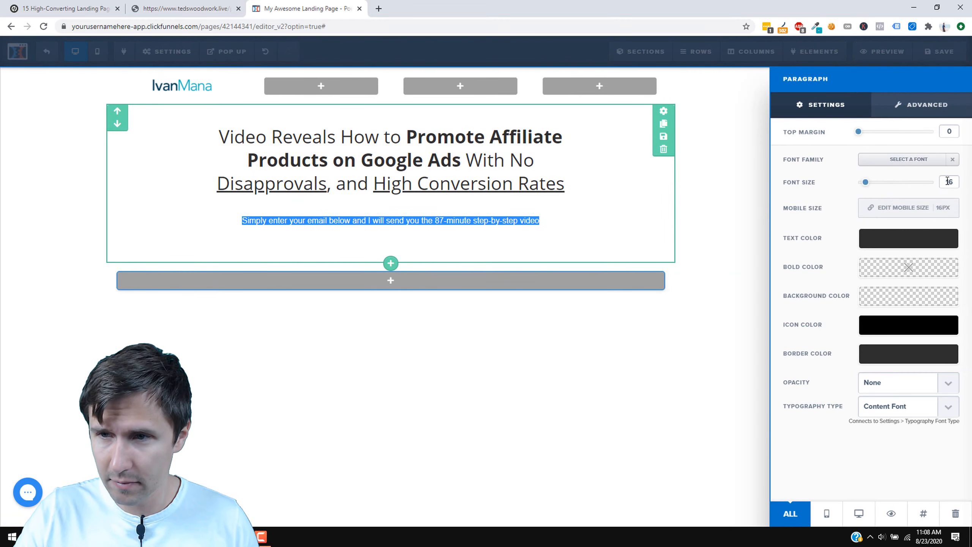
pyautogui.moveTo(868, 181); pyautogui.dragTo(869, 193)
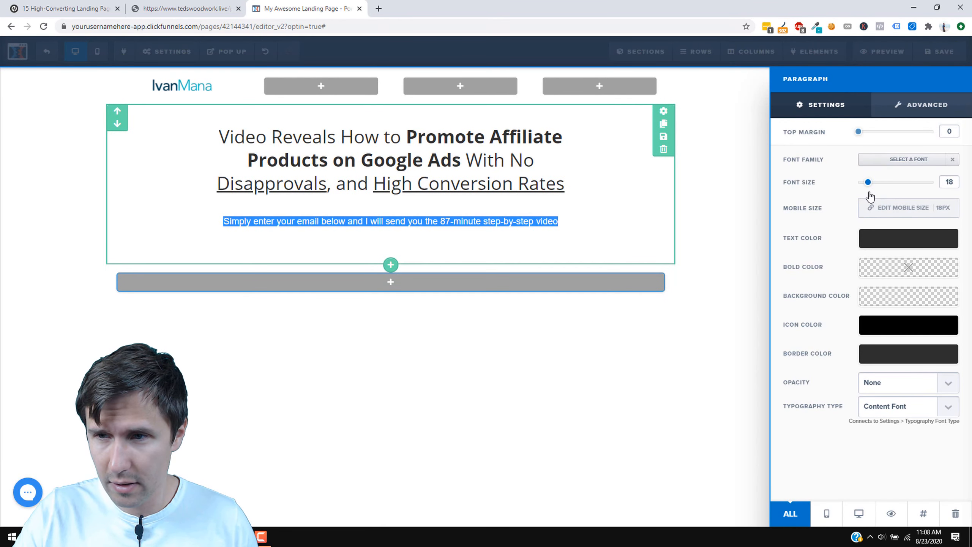
pyautogui.click(673, 239)
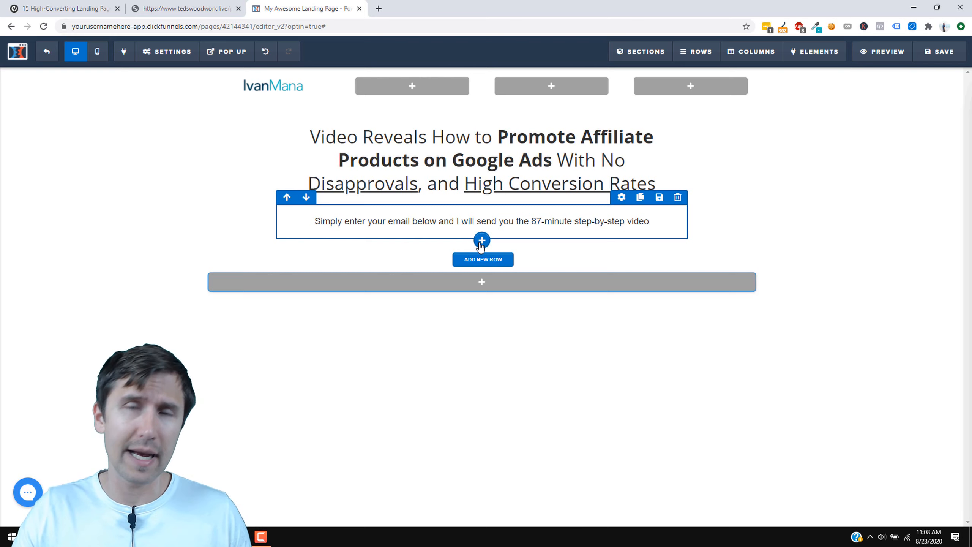
# Add a one-column row below the "Simply enter your email below" paragraph and check the form layout on the sample page.
pyautogui.click(481, 241)
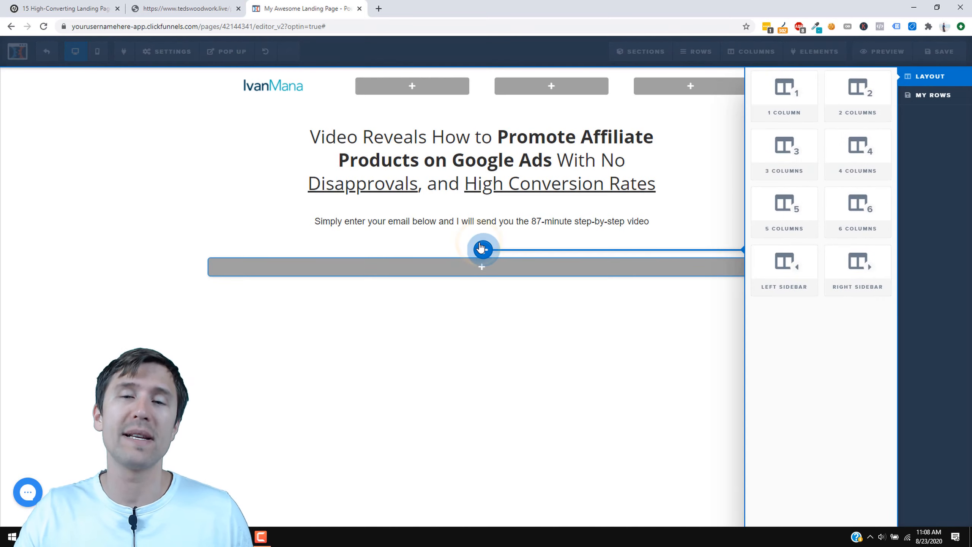
pyautogui.click(782, 98)
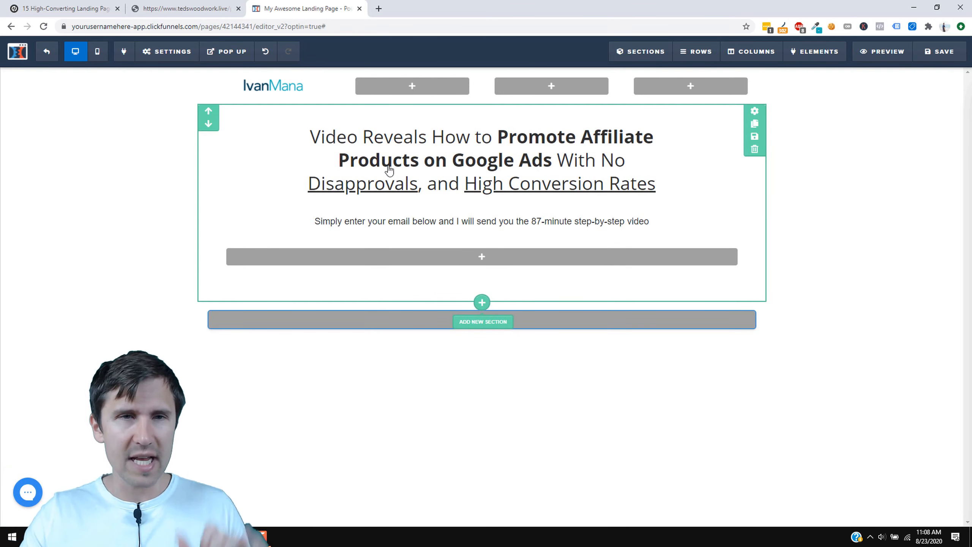
pyautogui.click(157, 9)
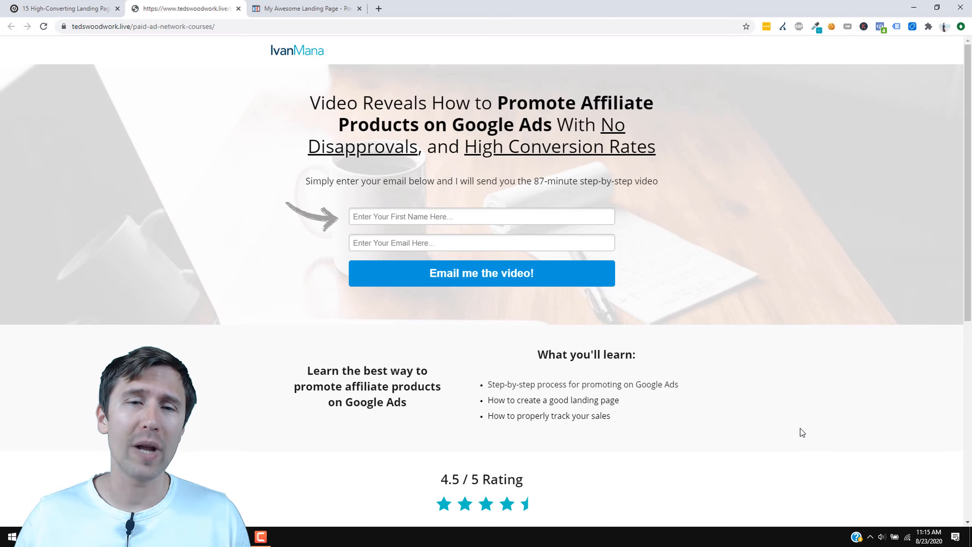
pyautogui.click(286, 3)
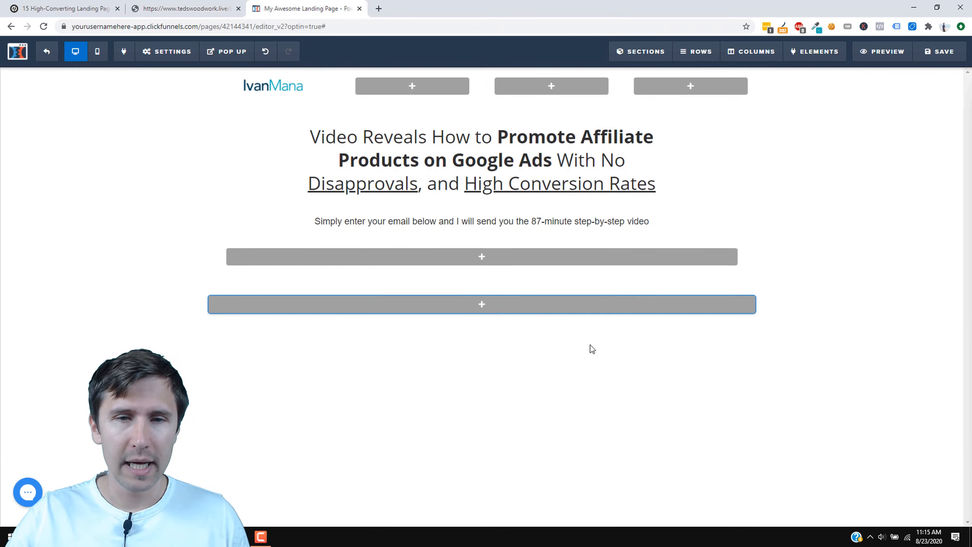
# Insert an Input form element into the empty row below the paragraph and duplicate it.
pyautogui.click(511, 258)
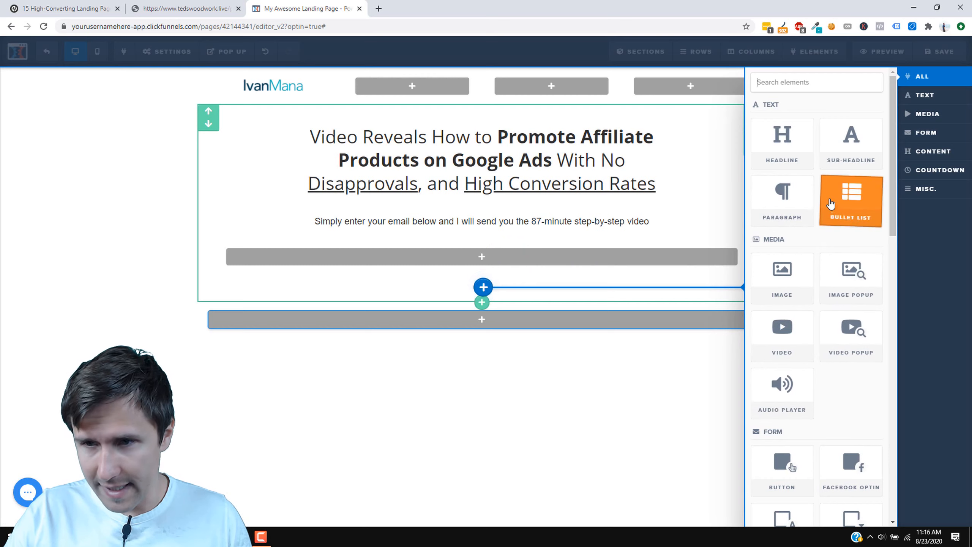
pyautogui.scroll(-3, 829, 310)
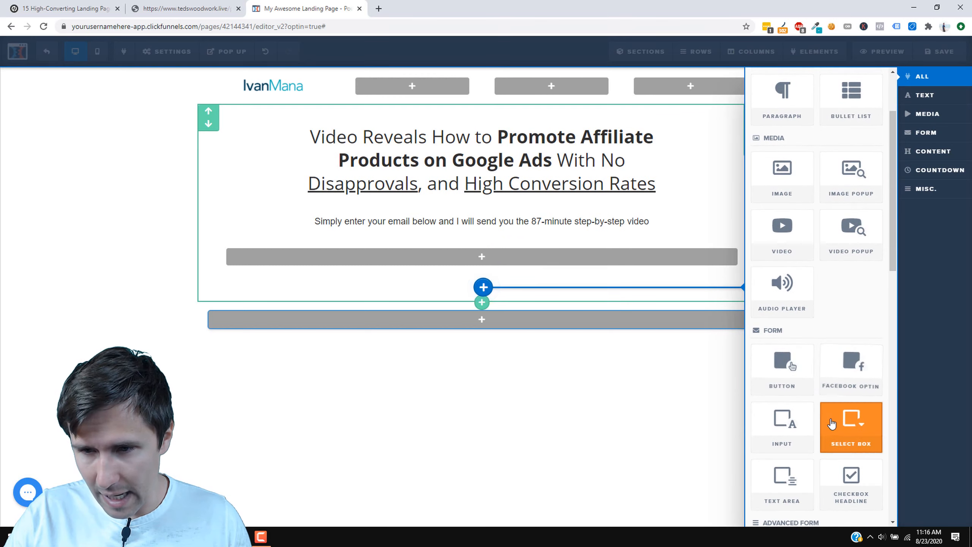
pyautogui.click(784, 429)
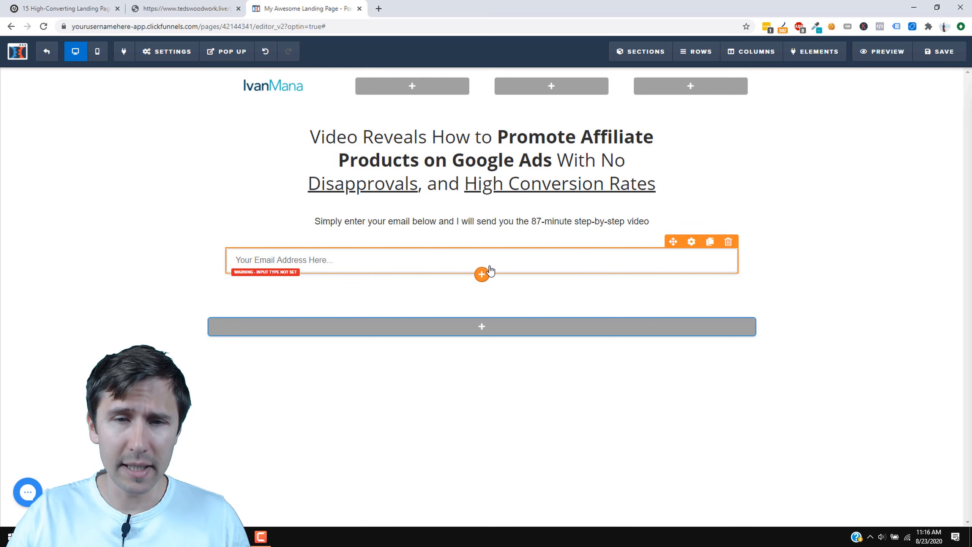
pyautogui.click(711, 241)
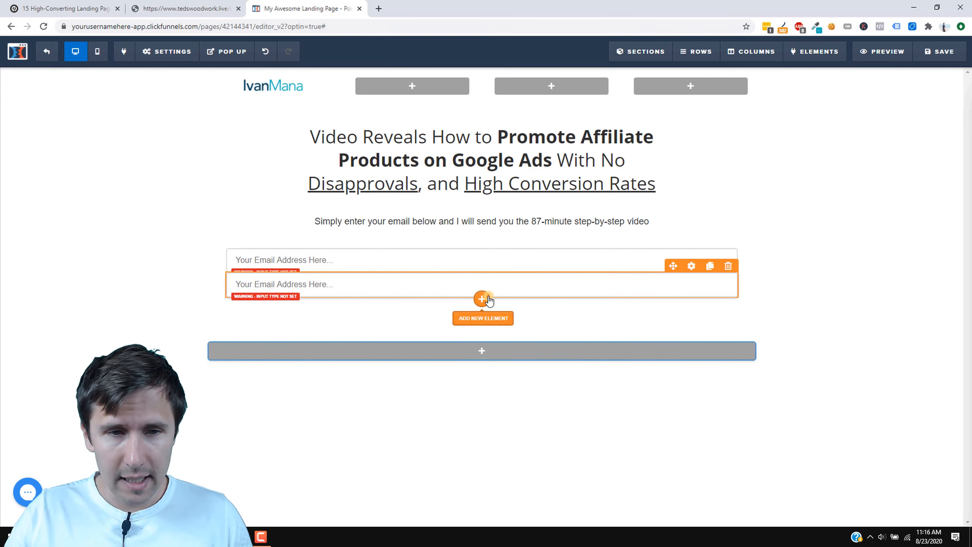
# Insert a Button form element below the two input fields.
pyautogui.click(483, 298)
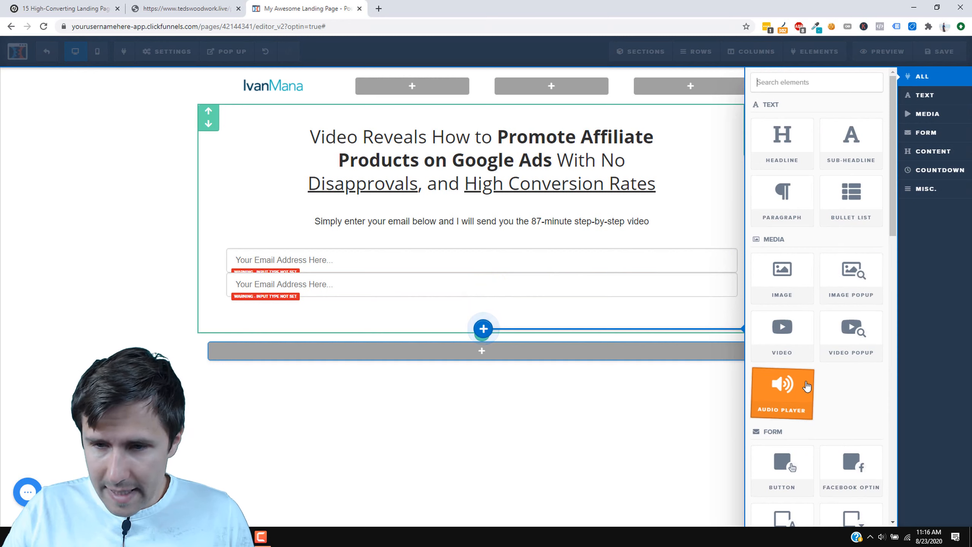
pyautogui.scroll(-2, 806, 372)
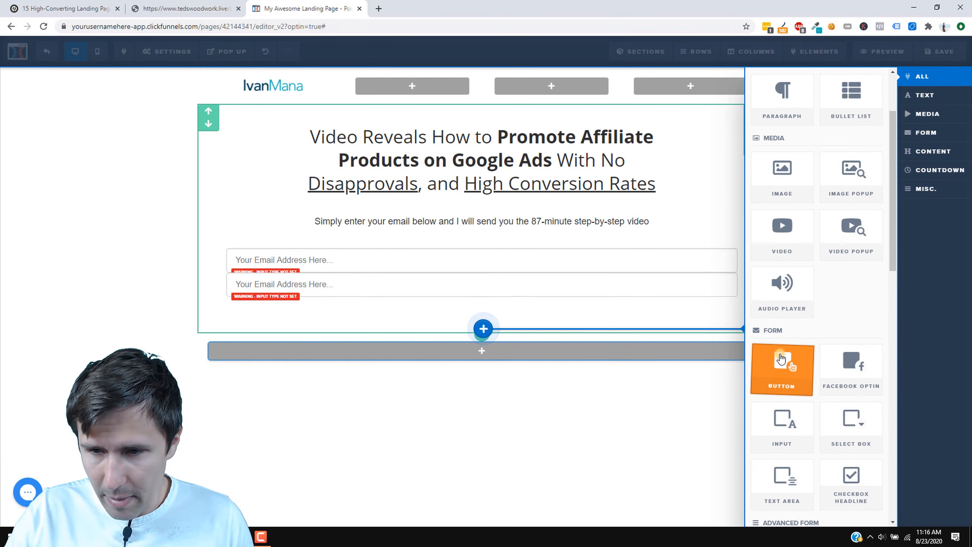
pyautogui.click(780, 353)
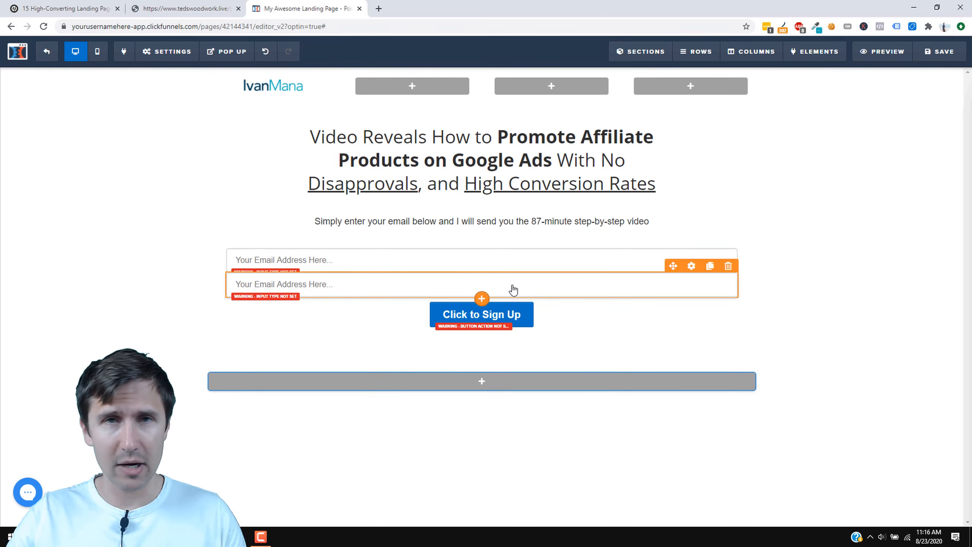
# Set the second input field's top margin to 15.
pyautogui.click(690, 266)
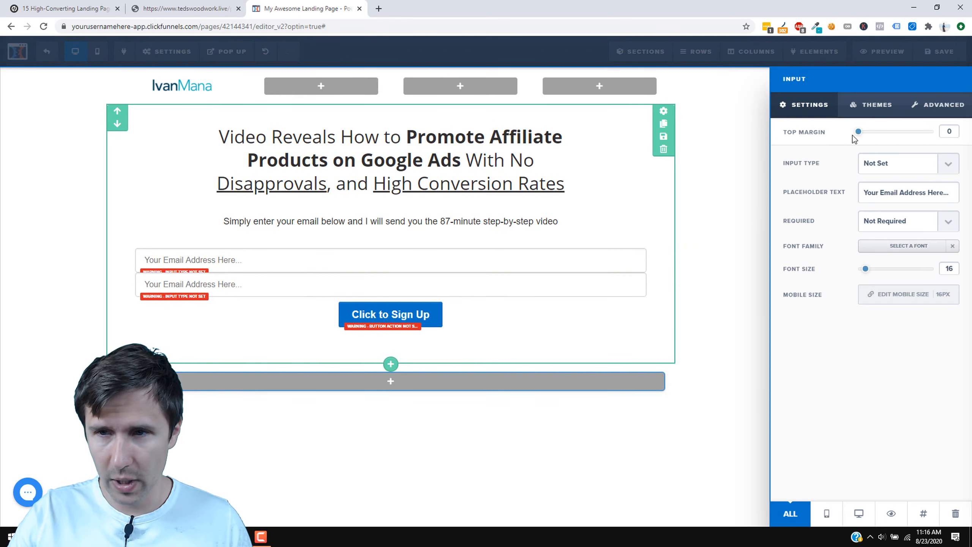
pyautogui.moveTo(856, 139); pyautogui.dragTo(867, 137)
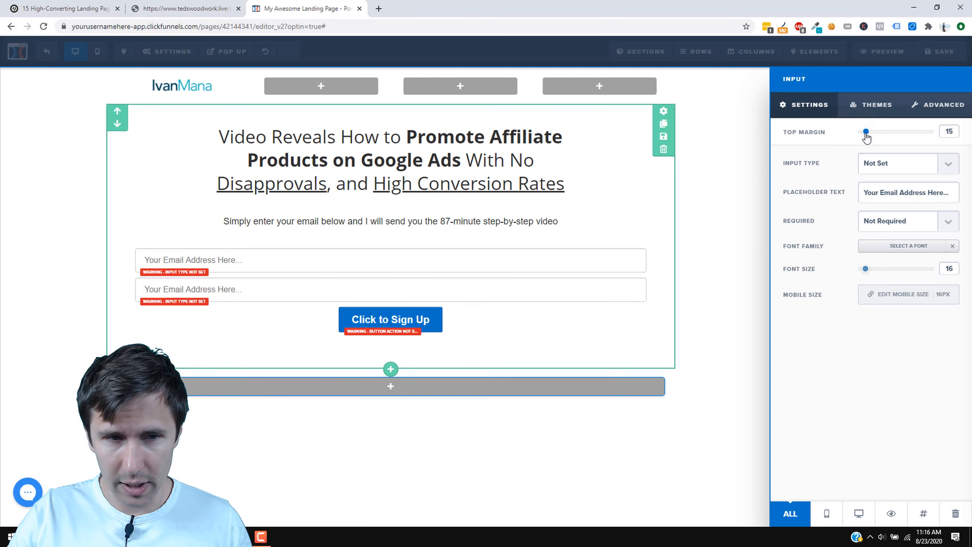
pyautogui.click(662, 282)
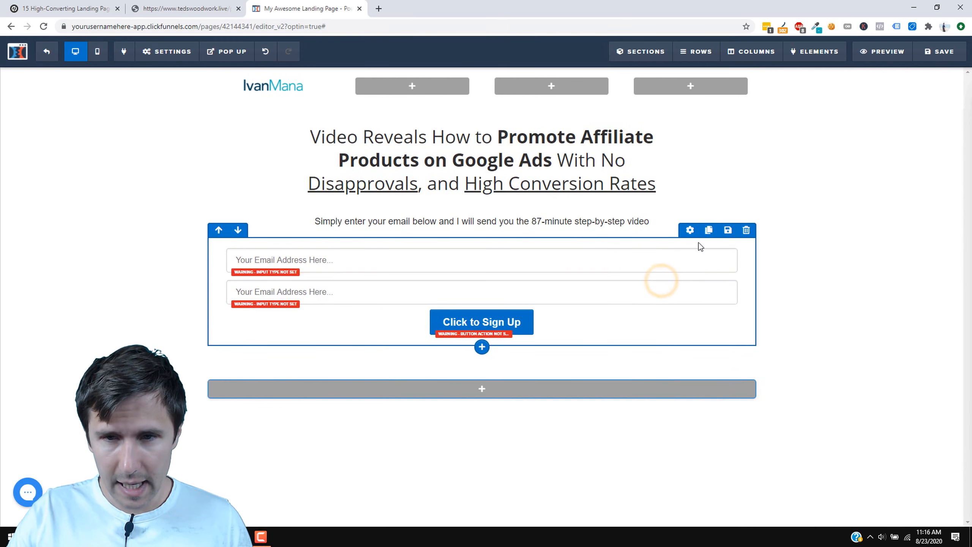
# Narrow the form row to 60% width, using the sample page's form as reference.
pyautogui.click(689, 230)
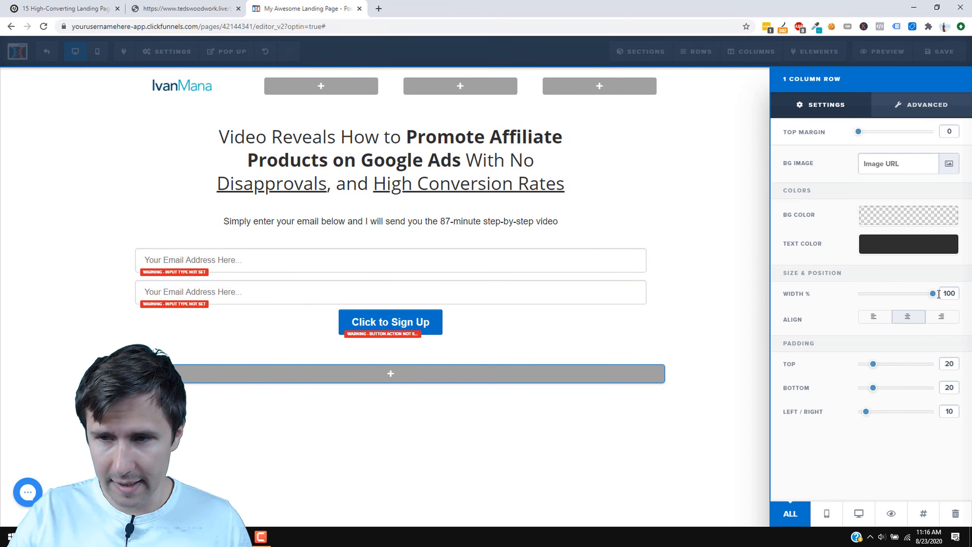
pyautogui.moveTo(931, 298); pyautogui.dragTo(905, 303)
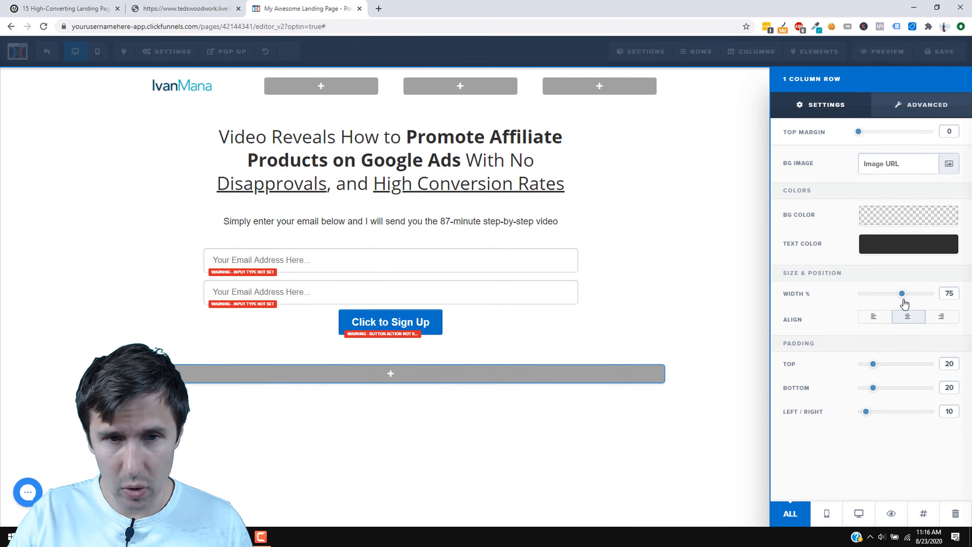
pyautogui.click(201, 9)
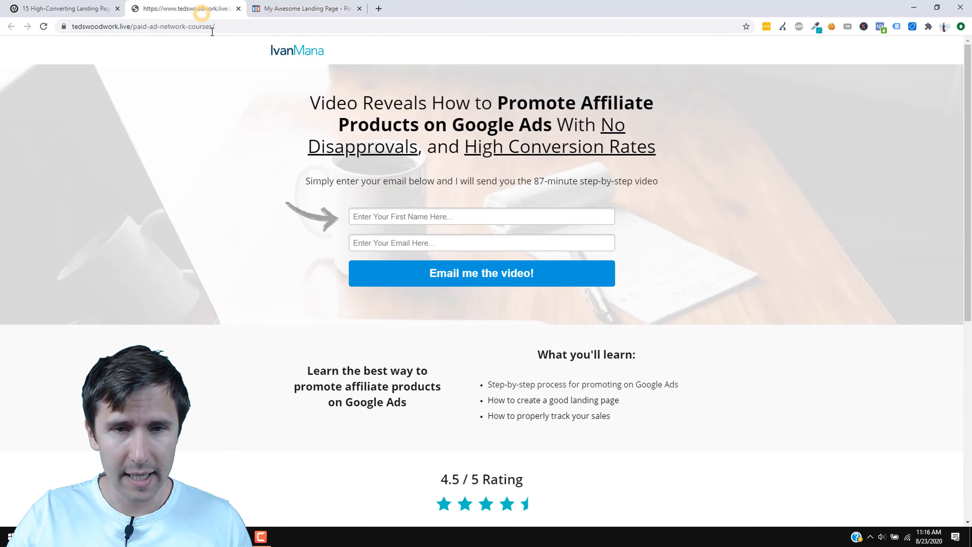
pyautogui.click(276, 3)
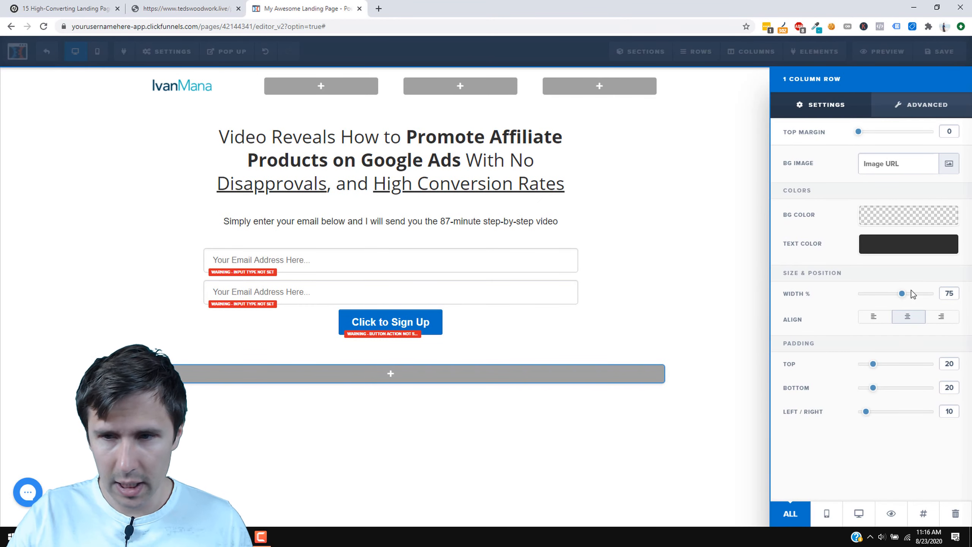
pyautogui.moveTo(902, 293); pyautogui.dragTo(888, 302)
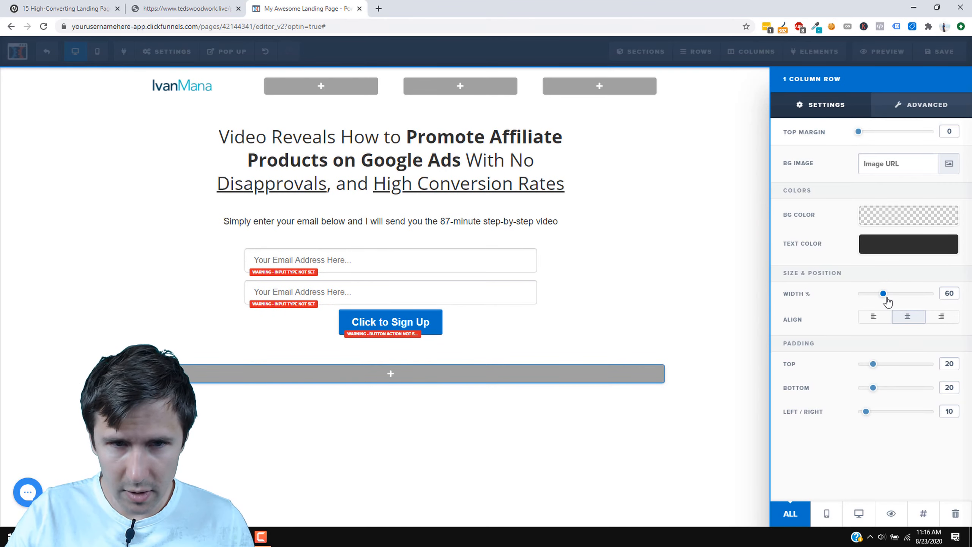
pyautogui.click(482, 312)
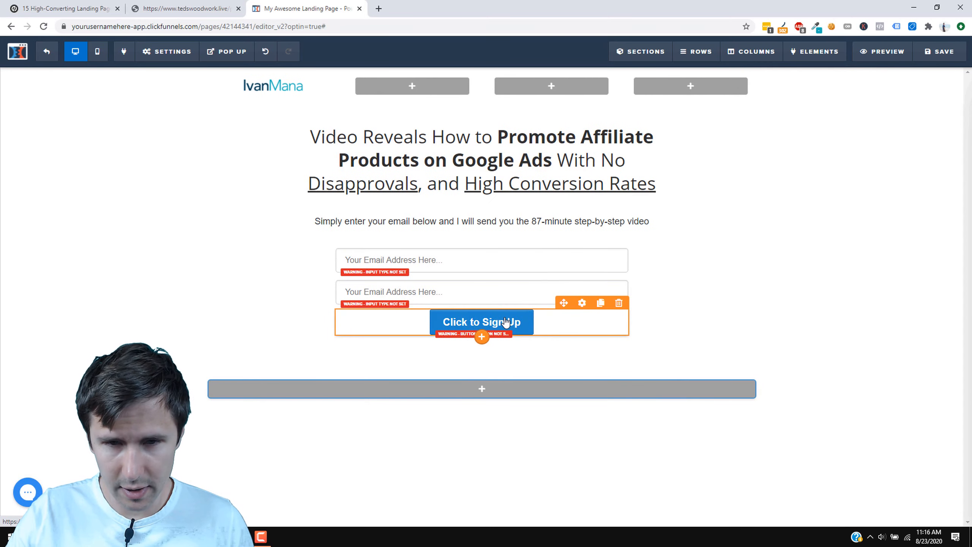
# Change the "Click to Sign Up" button's width so it spans the whole form row.
pyautogui.click(523, 326)
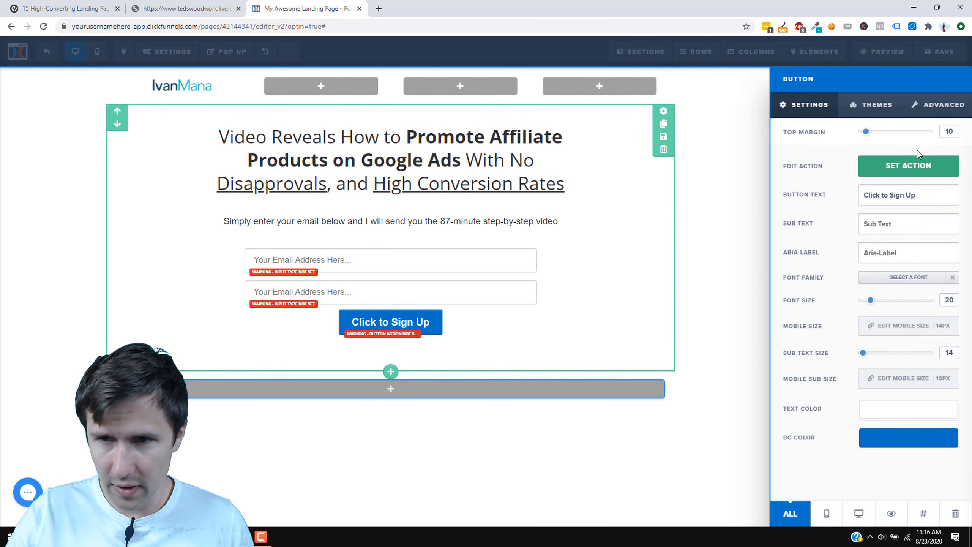
pyautogui.click(930, 110)
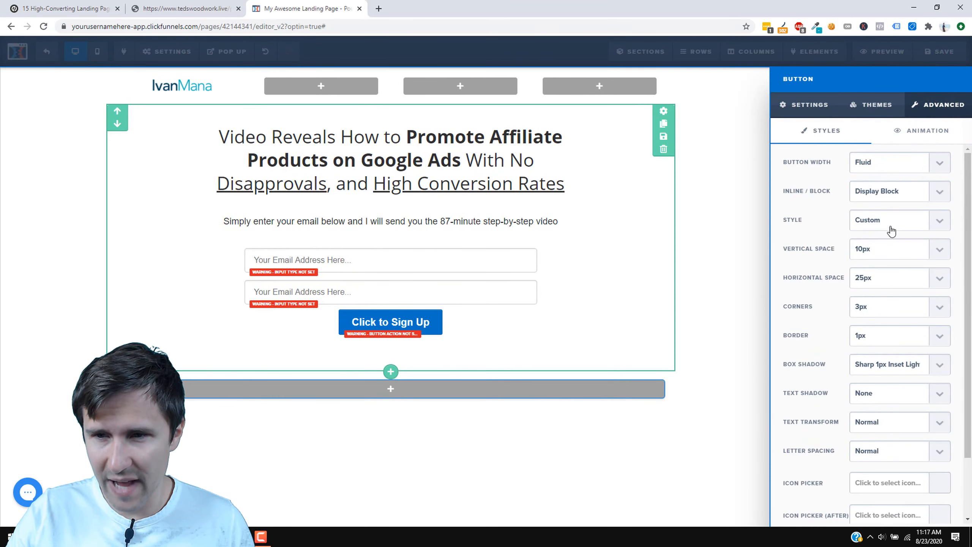
pyautogui.click(880, 169)
pyautogui.click(873, 191)
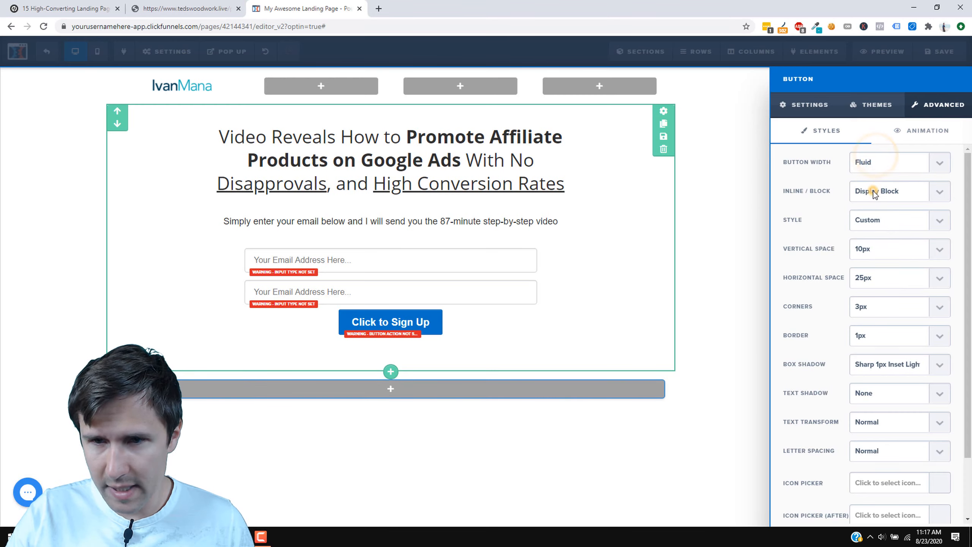
pyautogui.click(571, 278)
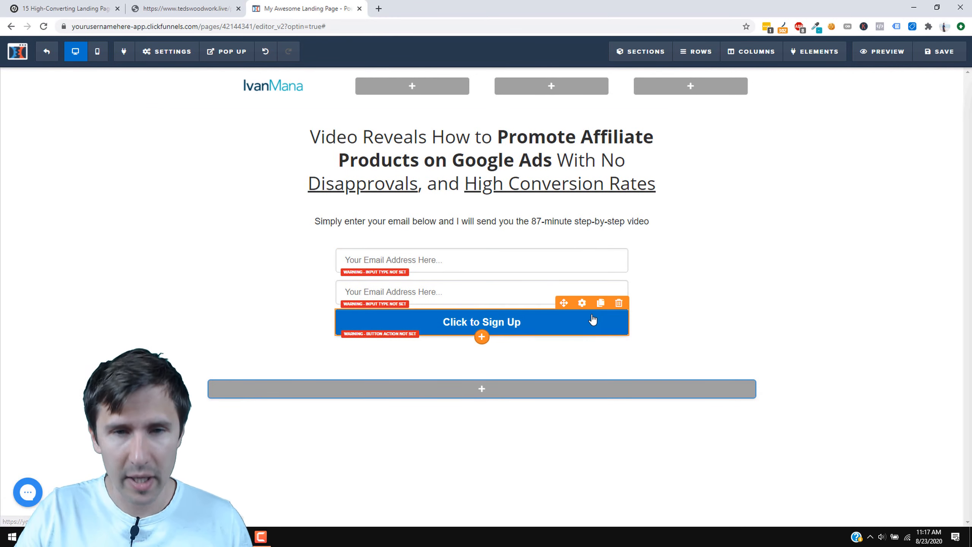
# Make the first input field required and set its input type to First Name, checking the sample page's form for reference.
pyautogui.click(463, 268)
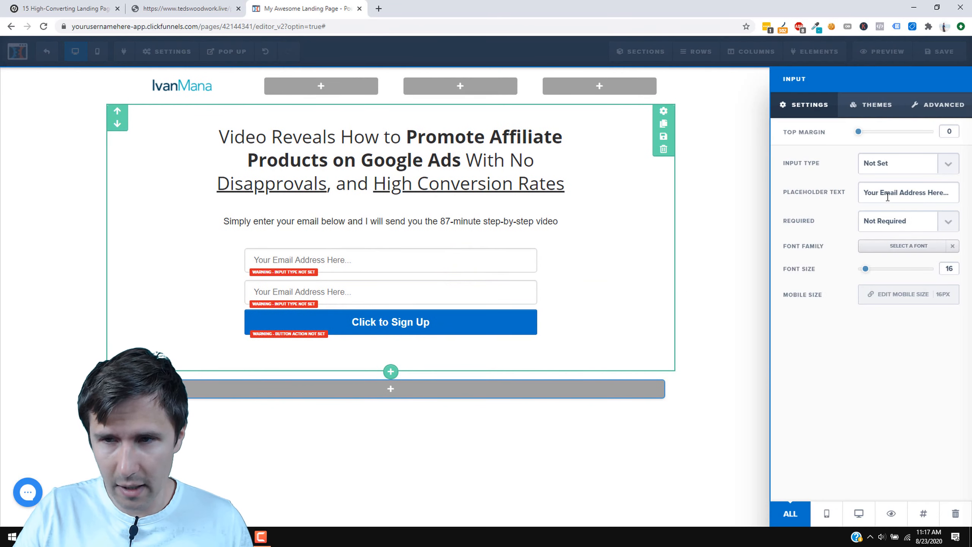
pyautogui.click(178, 9)
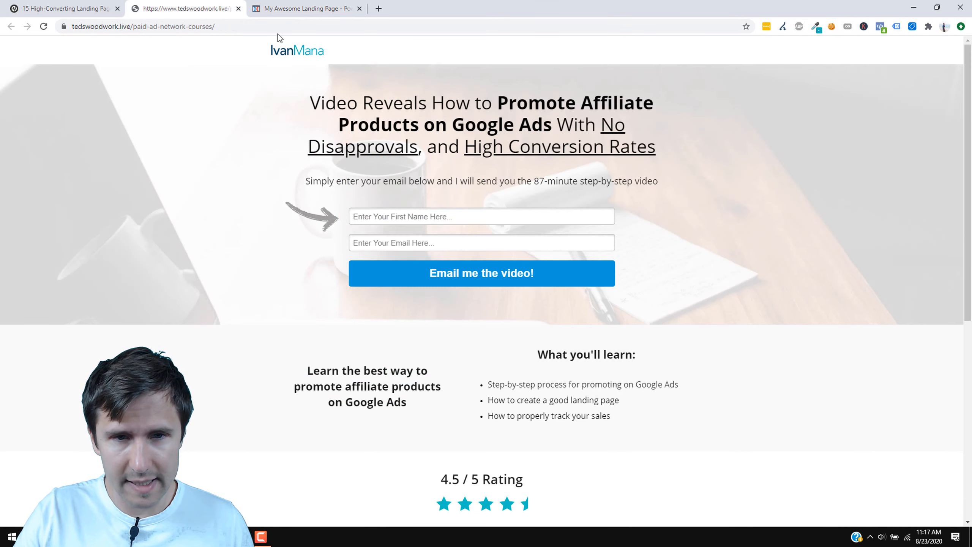
pyautogui.click(273, 6)
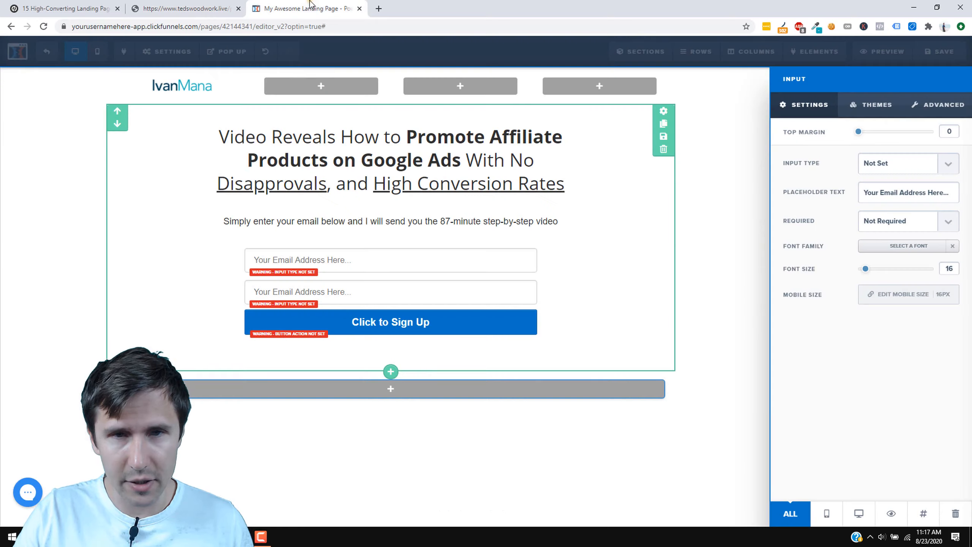
pyautogui.click(880, 226)
pyautogui.click(874, 244)
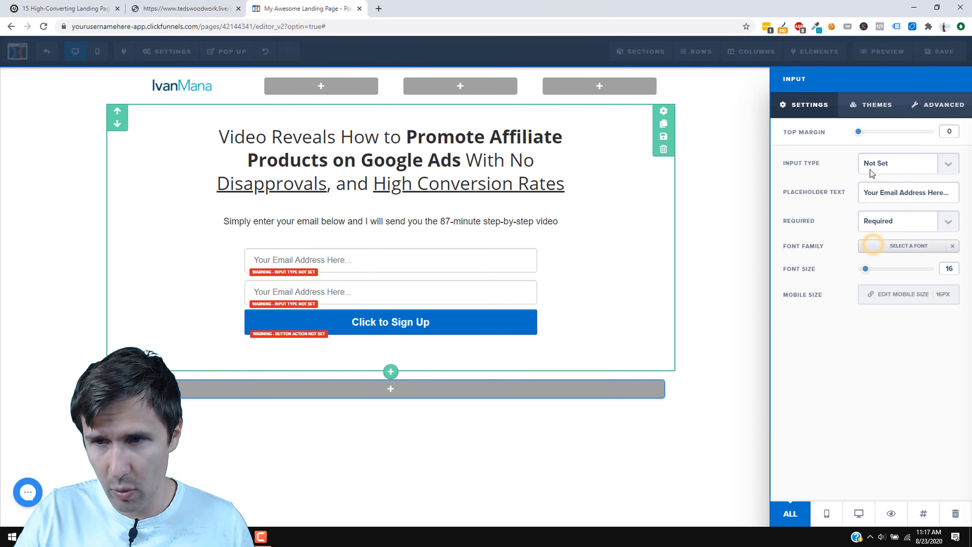
pyautogui.click(871, 168)
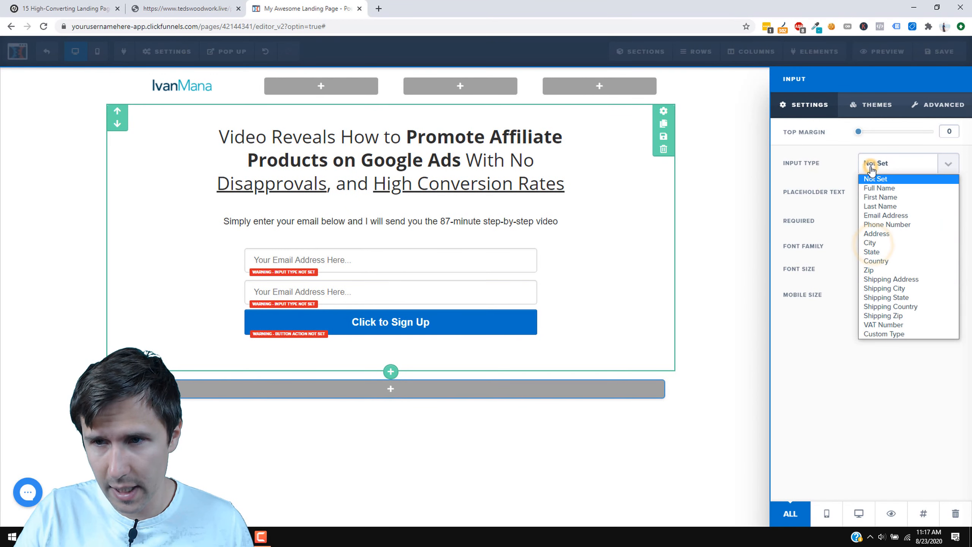
pyautogui.click(880, 197)
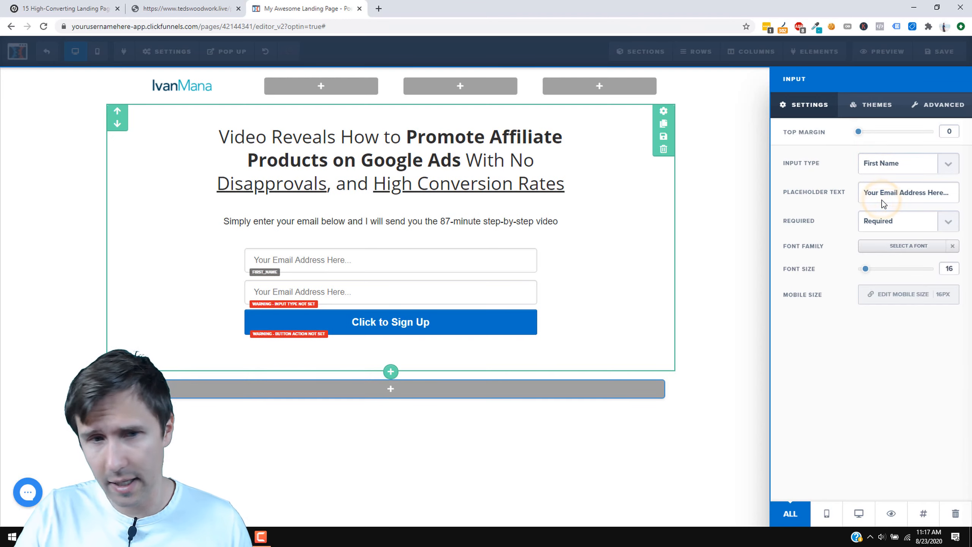
# Replace the first input field's placeholder text with "Enter Your Name Here...".
pyautogui.tripleClick(883, 199)
pyautogui.write('En')
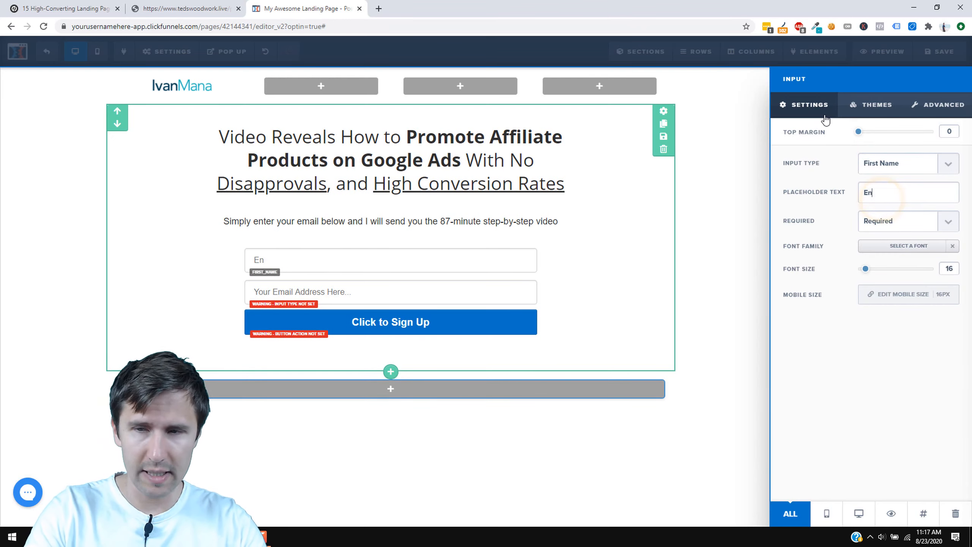
pyautogui.write('ter Your Name Here...')
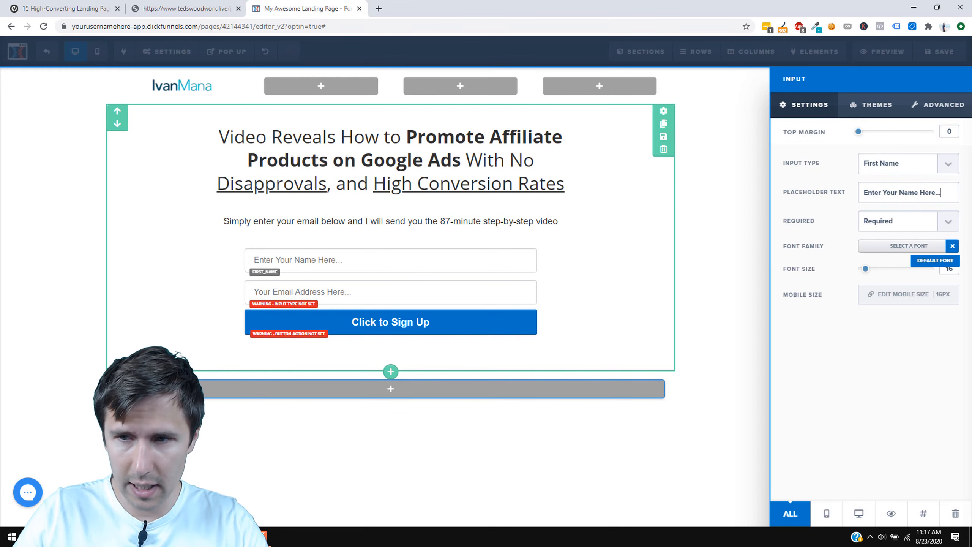
# Set the second input field's input type to Email Address.
pyautogui.click(502, 310)
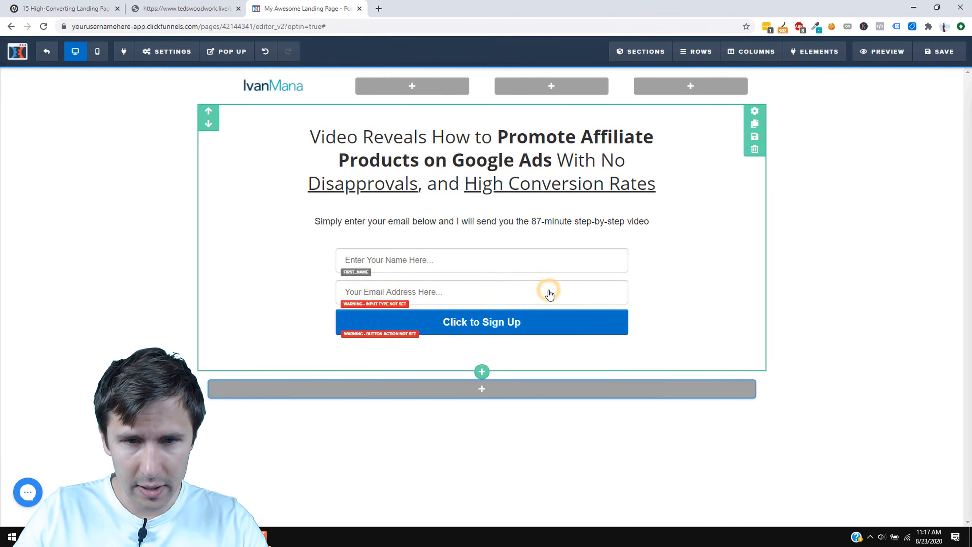
pyautogui.click(886, 165)
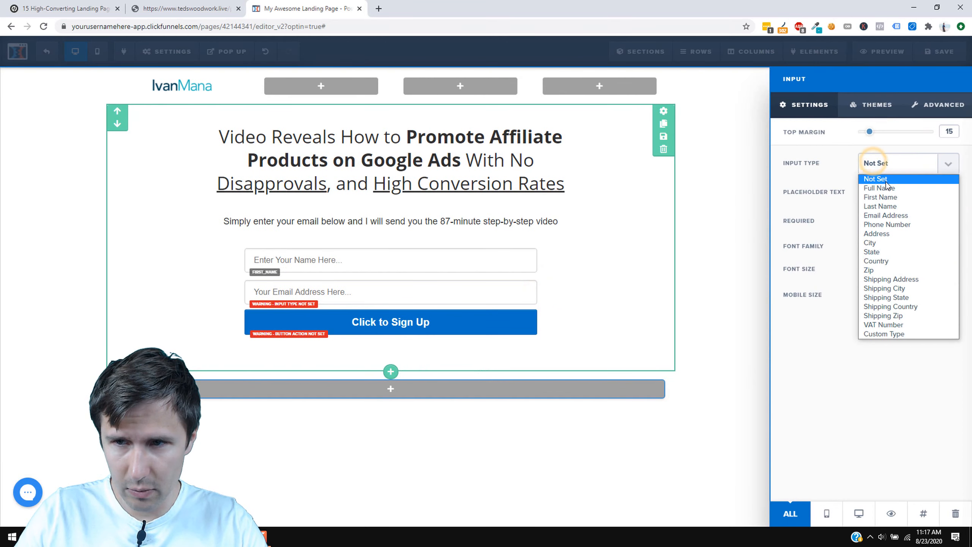
pyautogui.click(889, 218)
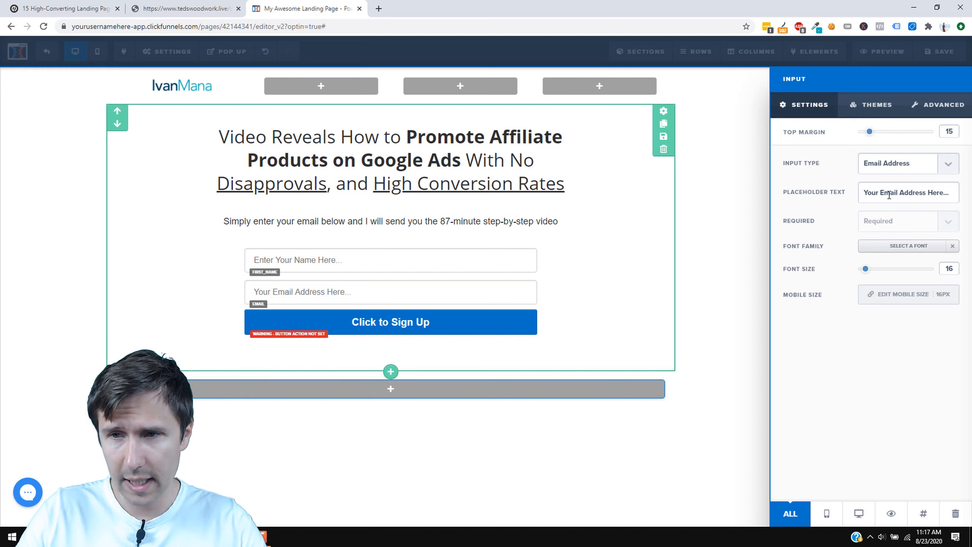
# Replace the second input field's placeholder text with "Enter Your Email Here...".
pyautogui.tripleClick(870, 198)
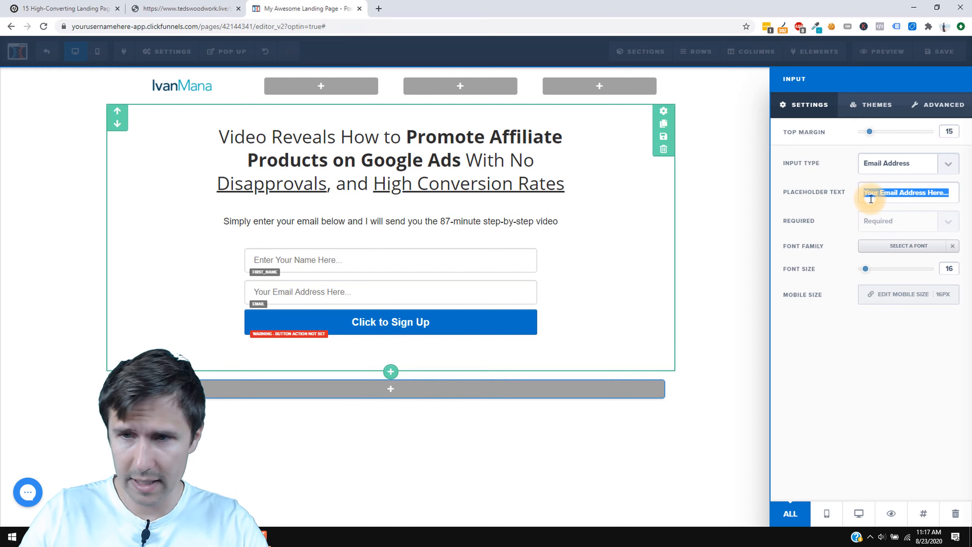
pyautogui.write('Enter Your E')
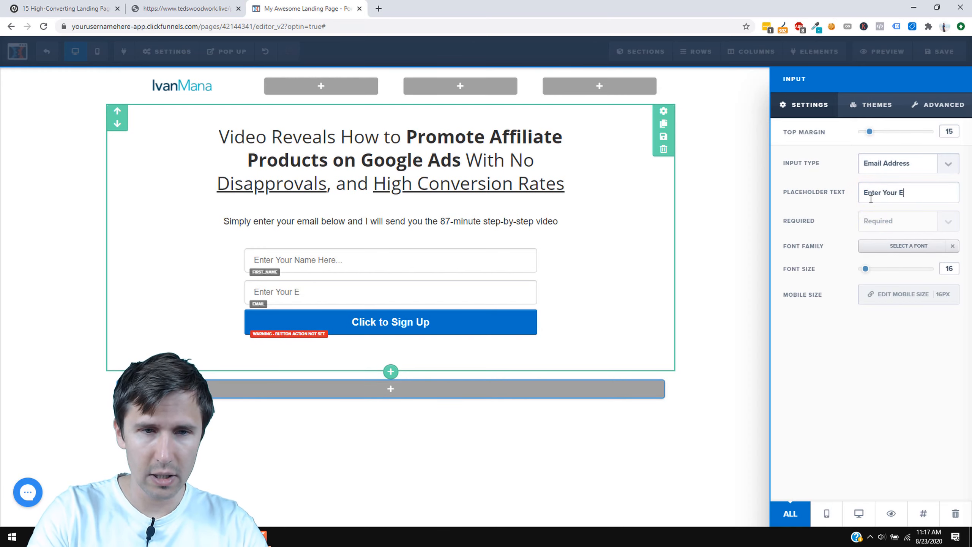
pyautogui.write('mail Here...')
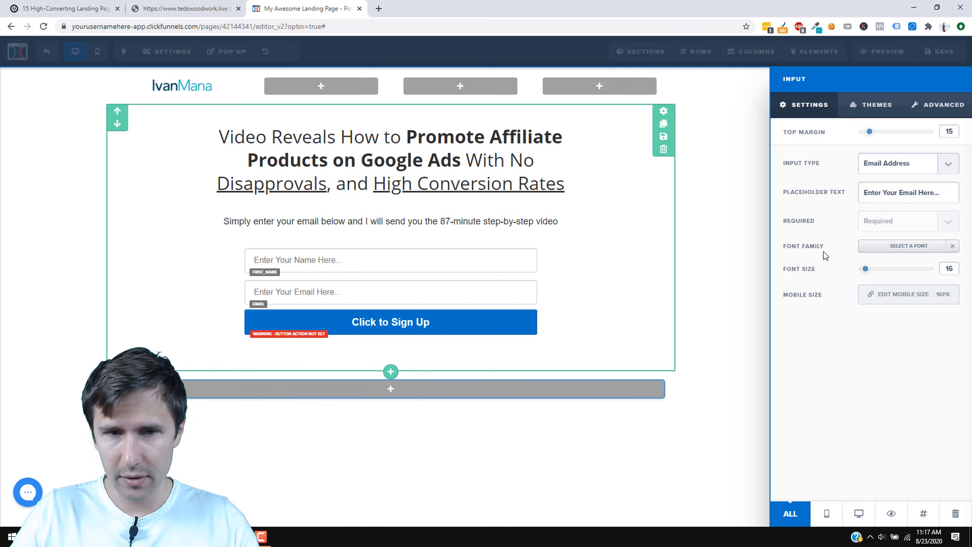
pyautogui.click(659, 291)
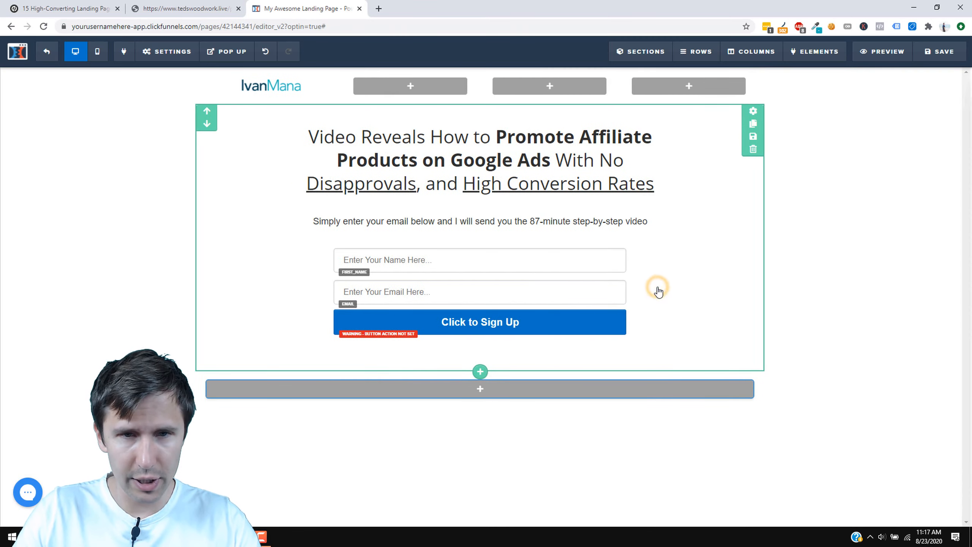
# Set the "Click to Sign Up" button's top margin to 15 and its vertical space to 15px.
pyautogui.click(584, 322)
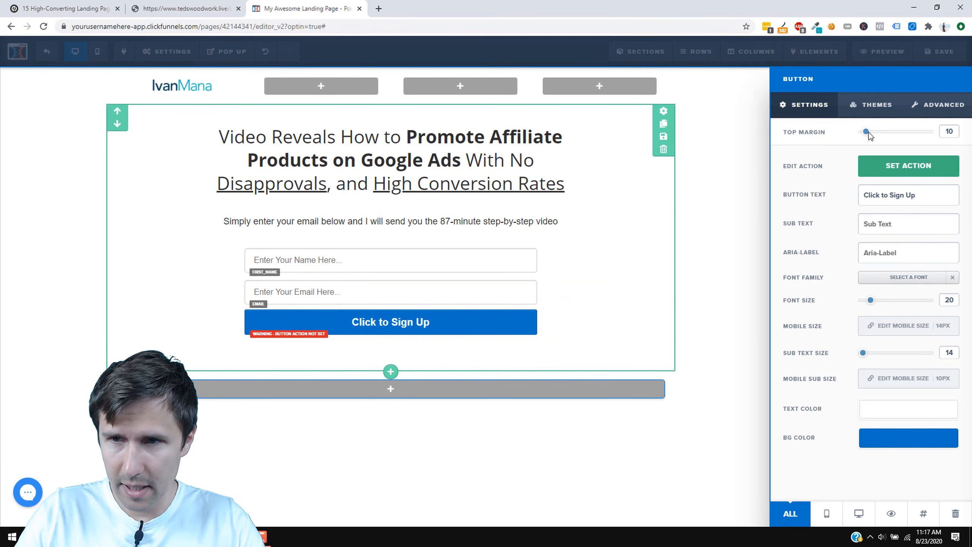
pyautogui.moveTo(867, 132)
pyautogui.mouseDown()
pyautogui.moveTo(877, 136)
pyautogui.moveTo(869, 143)
pyautogui.mouseUp()
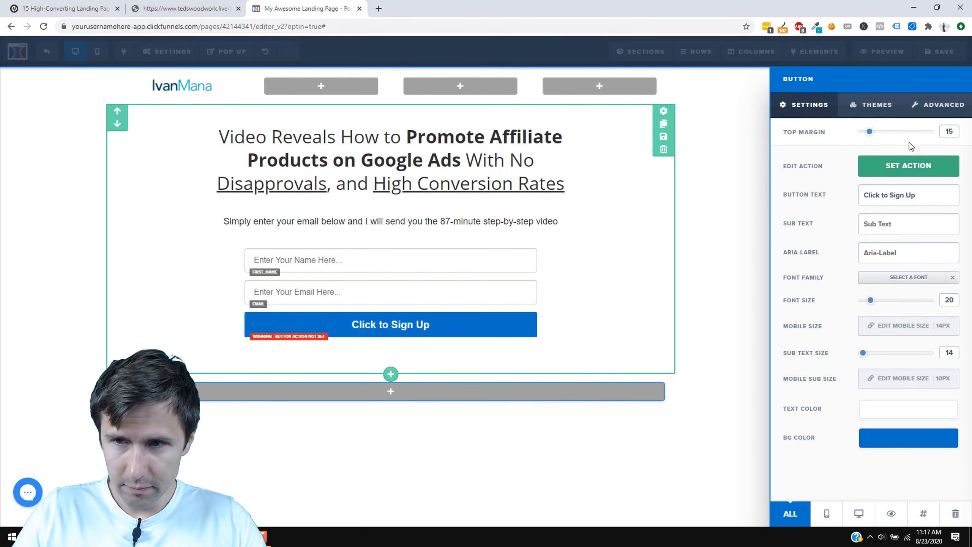
pyautogui.click(940, 104)
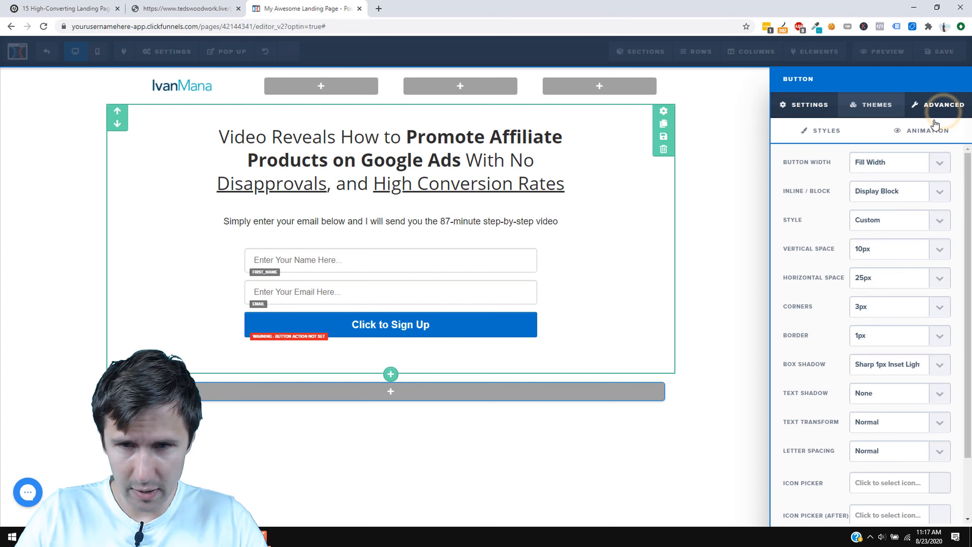
pyautogui.click(876, 252)
pyautogui.click(867, 291)
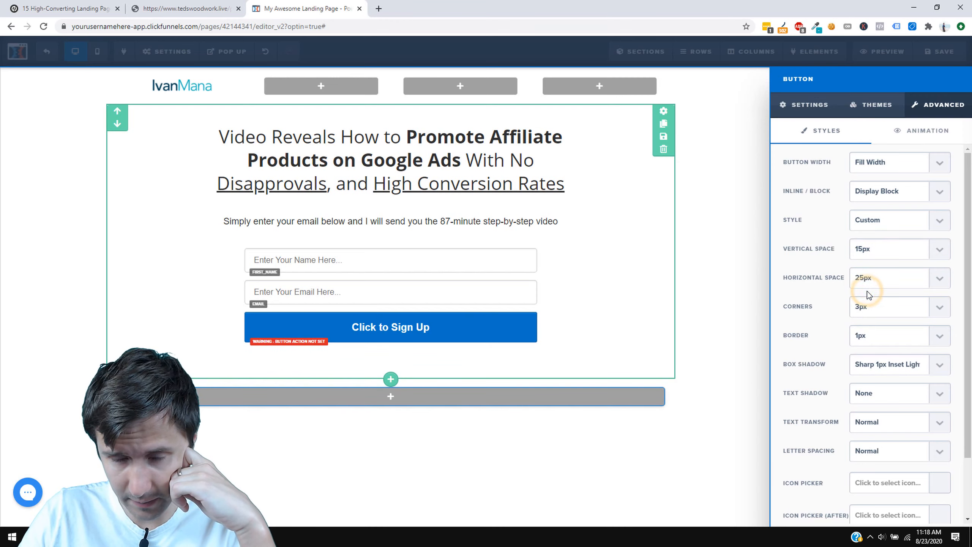
# Check the sample page's button wording and change the form button's text to "Email me the video!".
pyautogui.click(193, 8)
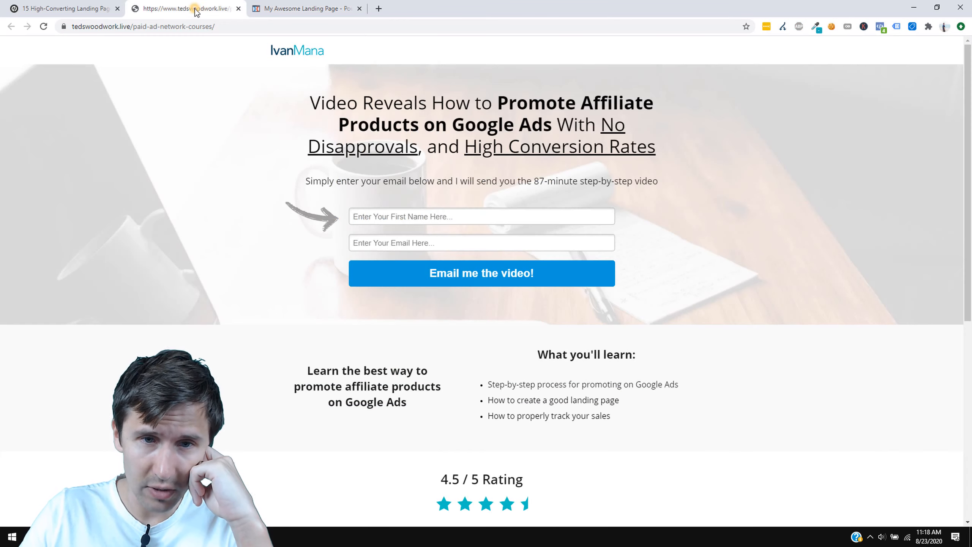
pyautogui.click(306, 8)
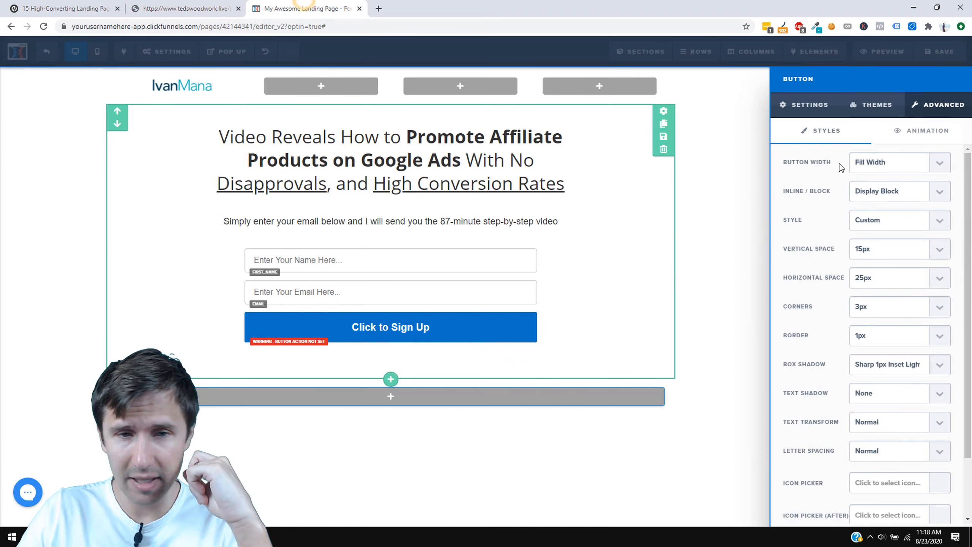
pyautogui.click(812, 109)
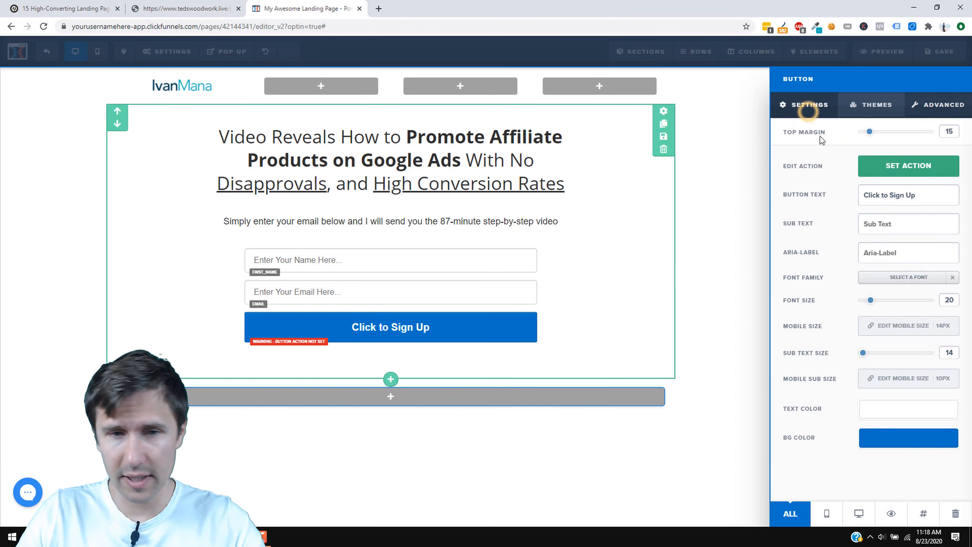
pyautogui.tripleClick(890, 195)
pyautogui.write('Email me')
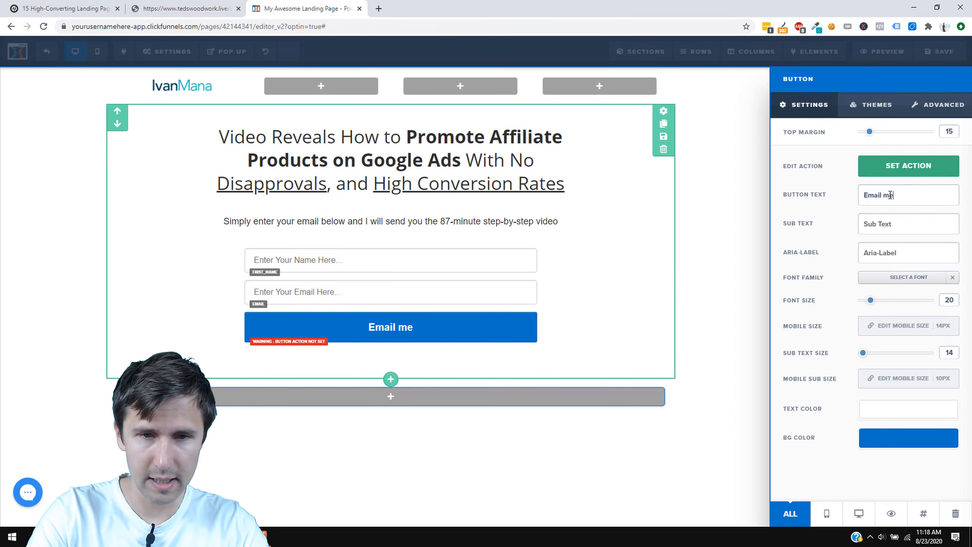
pyautogui.write(' the video!')
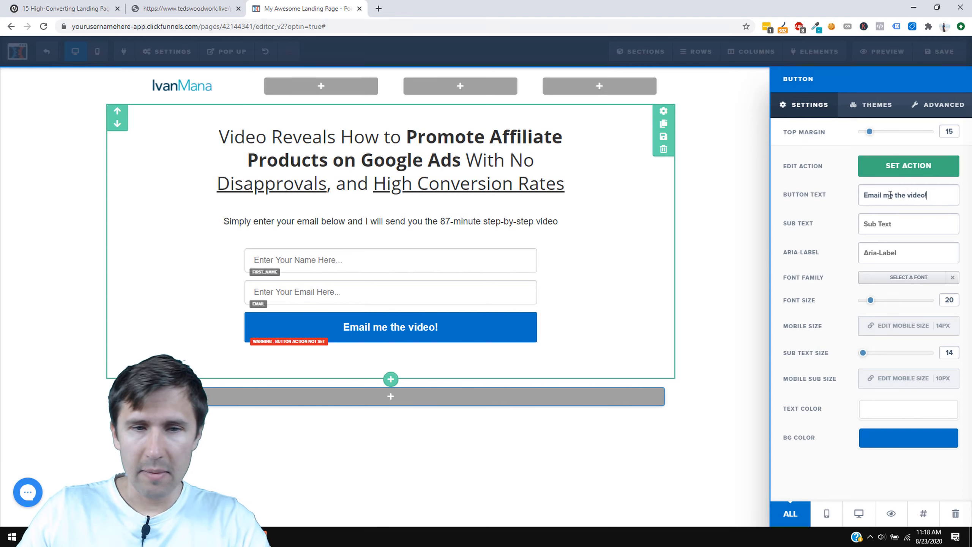
# Set the "Email me the video!" button's font size to 24.
pyautogui.moveTo(870, 301); pyautogui.dragTo(873, 302)
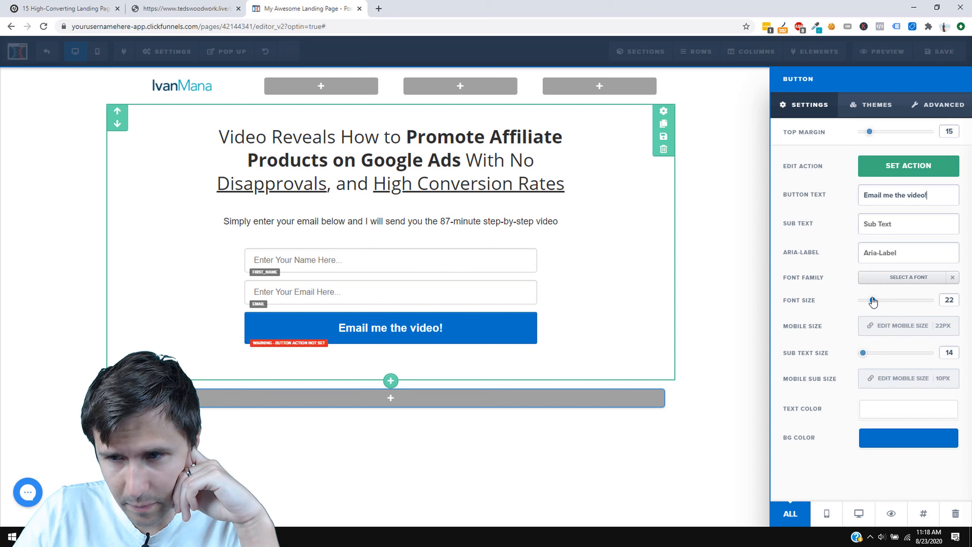
pyautogui.moveTo(873, 302); pyautogui.dragTo(873, 306)
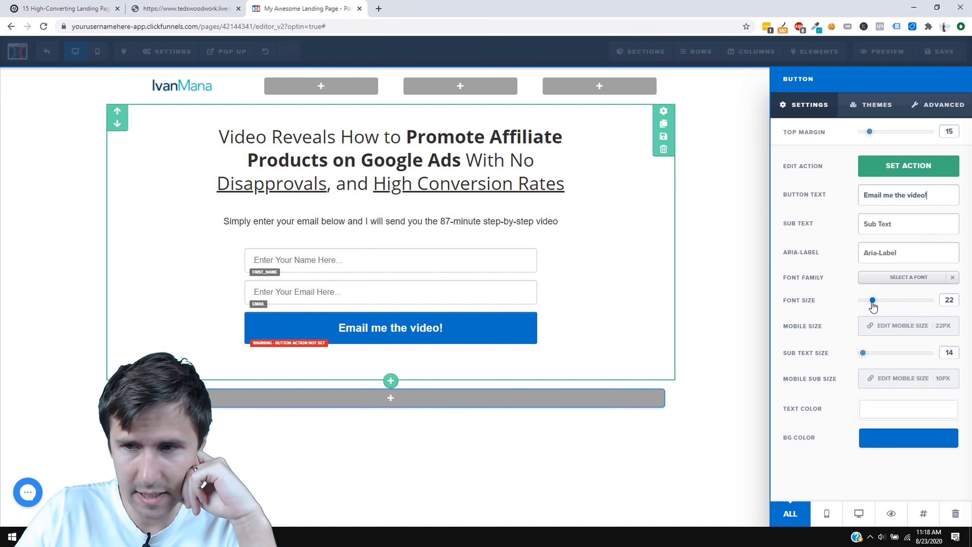
pyautogui.doubleClick(944, 301)
pyautogui.write('24')
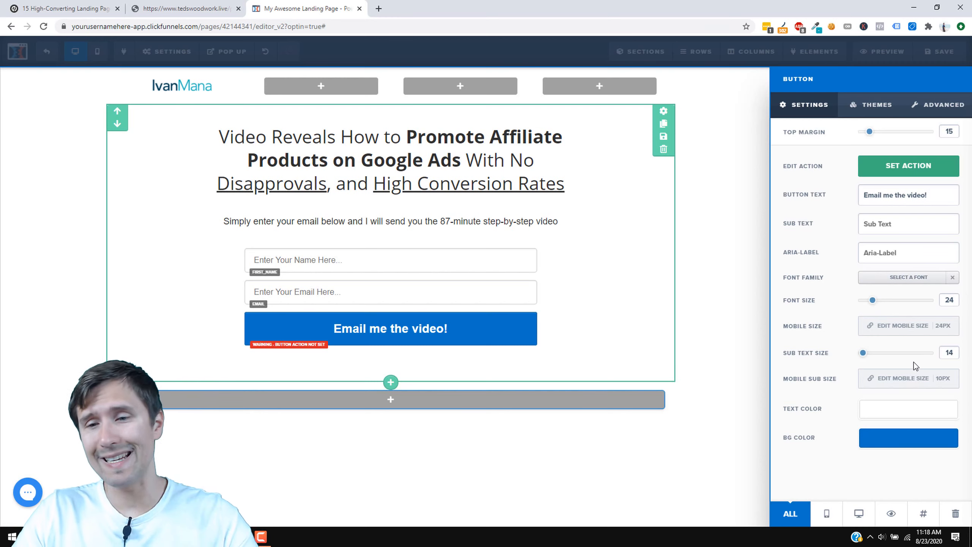
# Try "Enter your email here" as the button's sub text and clear it again.
pyautogui.click(896, 219)
pyautogui.write('Enter your email here')
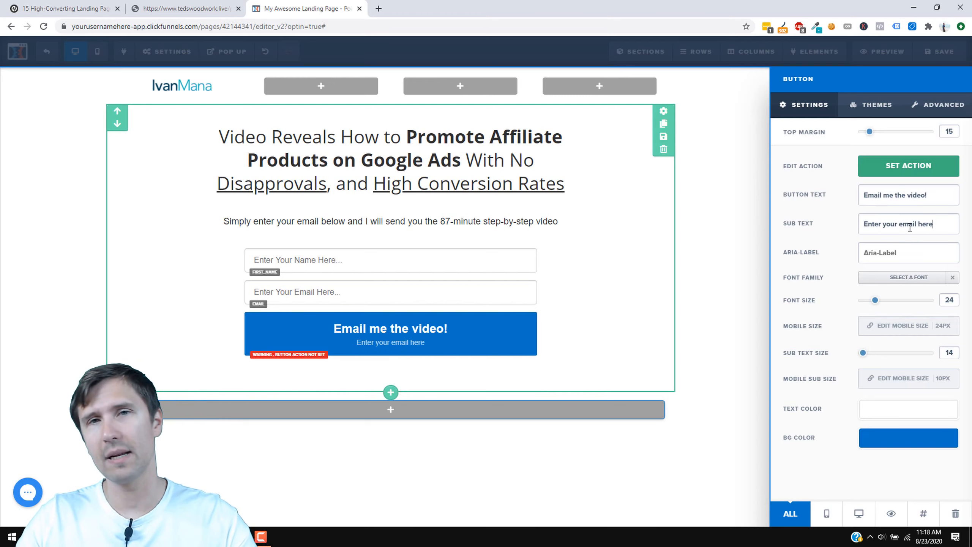
pyautogui.tripleClick(879, 229)
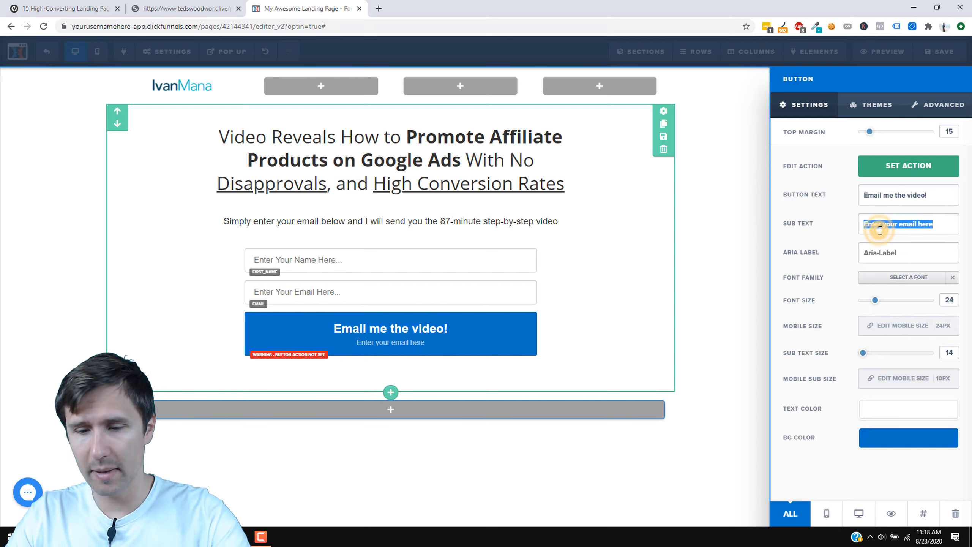
pyautogui.press('BackSpace')
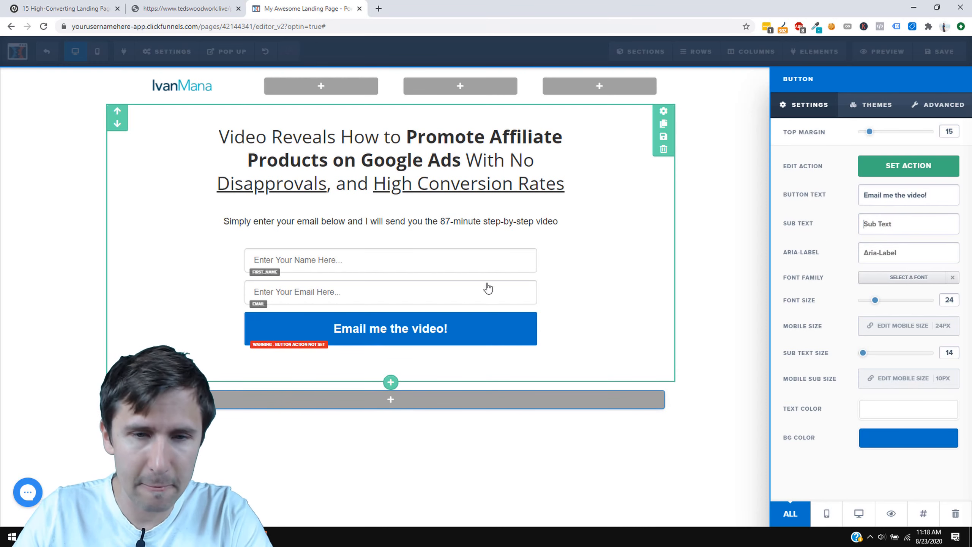
pyautogui.click(873, 103)
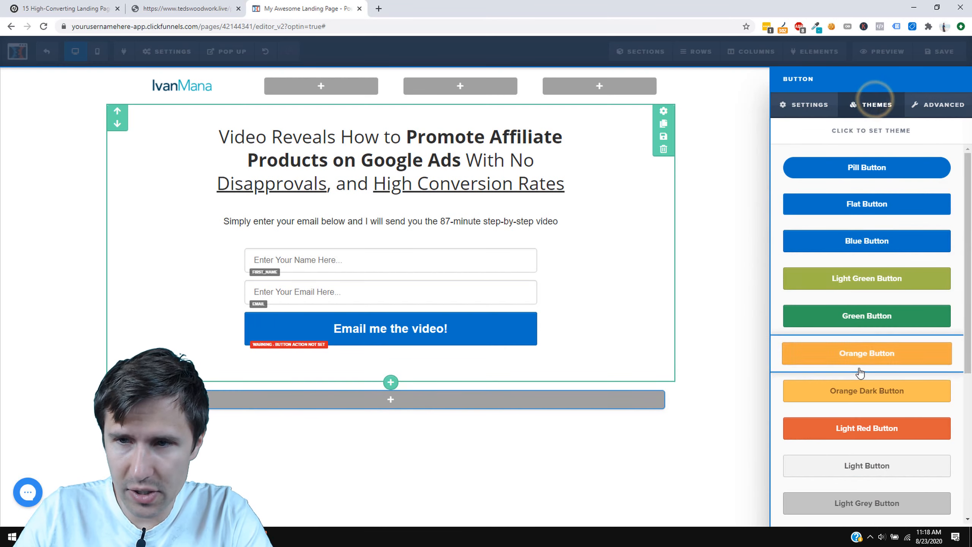
pyautogui.scroll(-5, 859, 372)
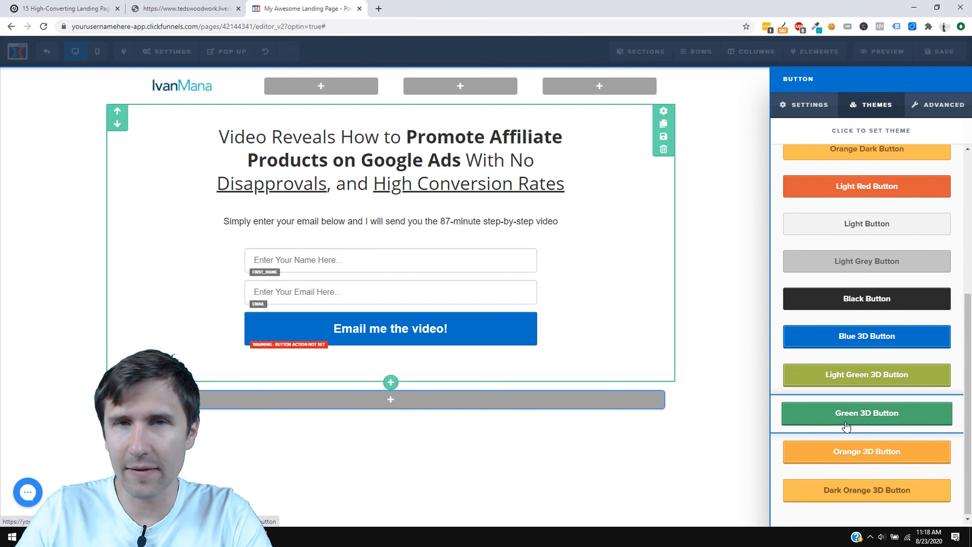
pyautogui.scroll(5, 846, 426)
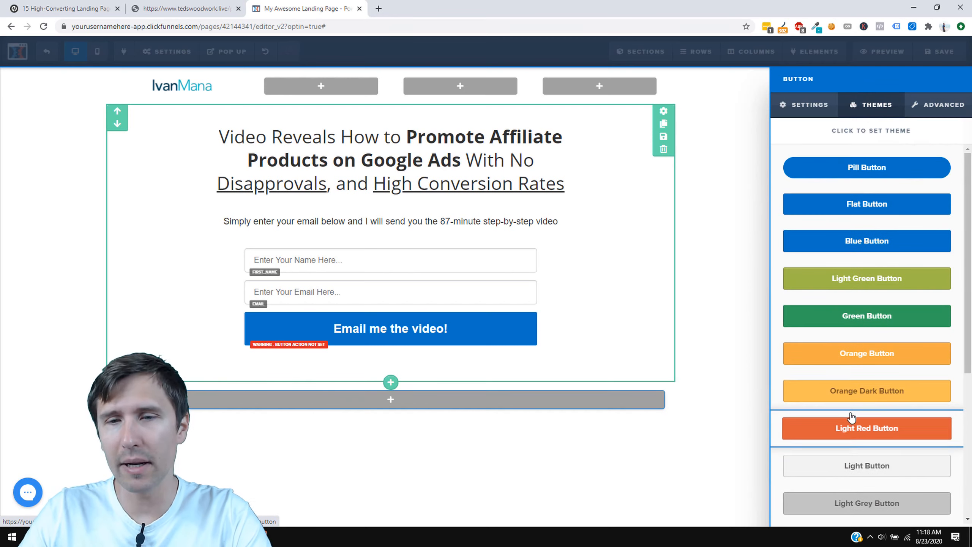
# Try an outlined circled right-arrow icon after the button text, filtering the icons by "arrow", and remove it again.
pyautogui.click(927, 111)
pyautogui.scroll(-2, 895, 401)
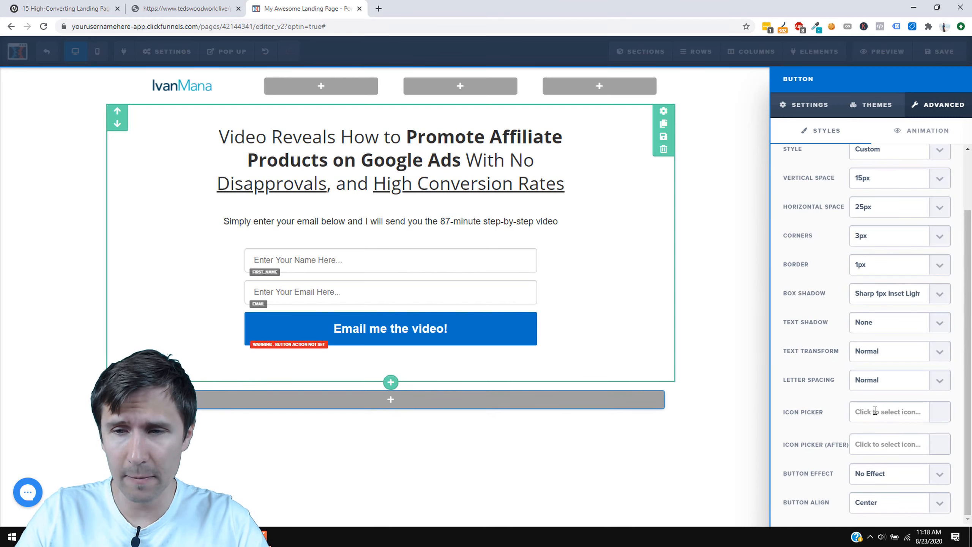
pyautogui.click(877, 444)
pyautogui.scroll(-2, 844, 417)
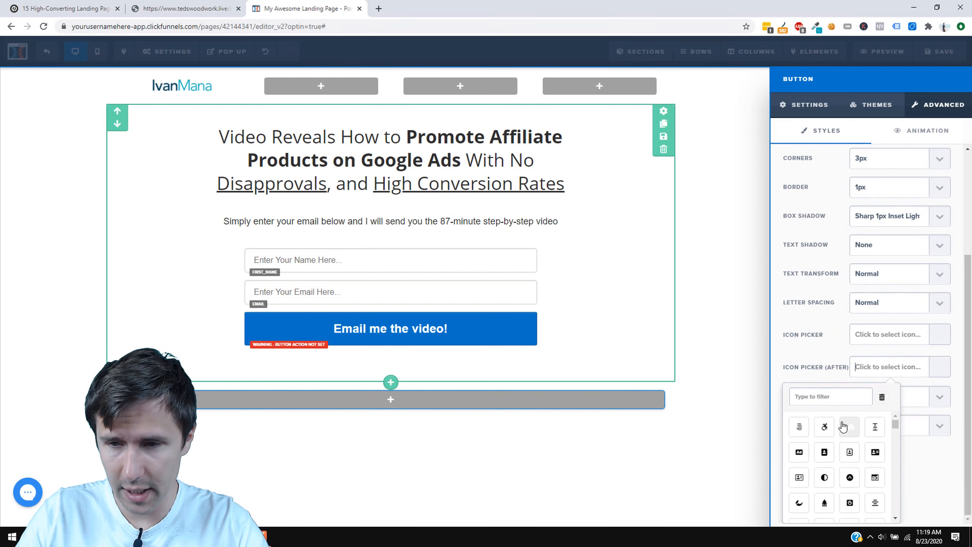
pyautogui.write('arrow right')
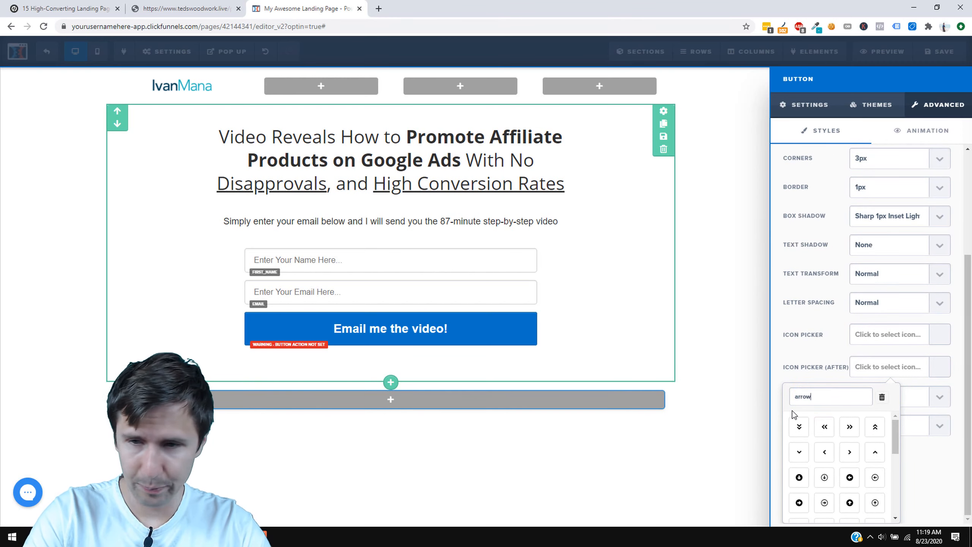
pyautogui.press('BackSpace')
pyautogui.press('BackSpace')
pyautogui.press('BackSpace')
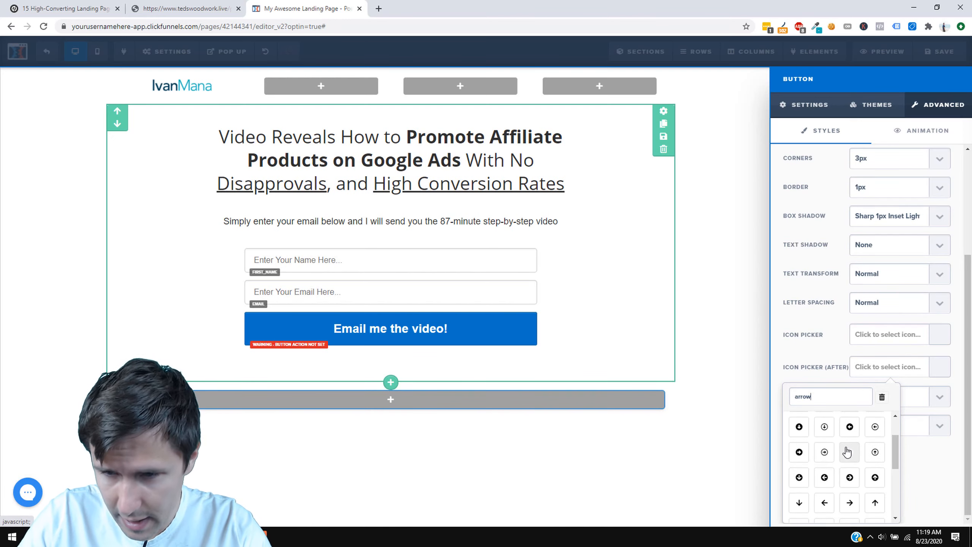
pyautogui.click(825, 454)
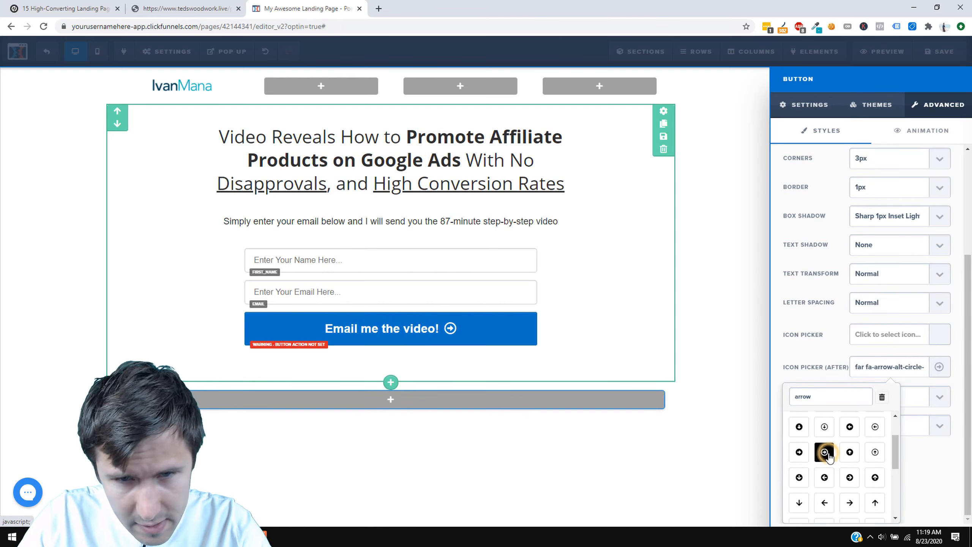
pyautogui.click(882, 401)
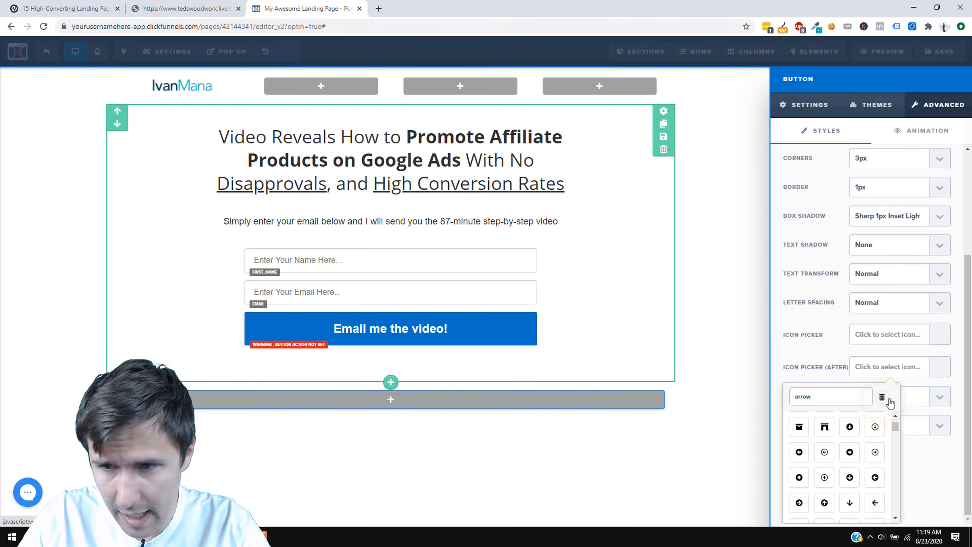
# Add the outlined circled right-arrow icon after the "Email me the video!" button text.
pyautogui.scroll(2, 880, 373)
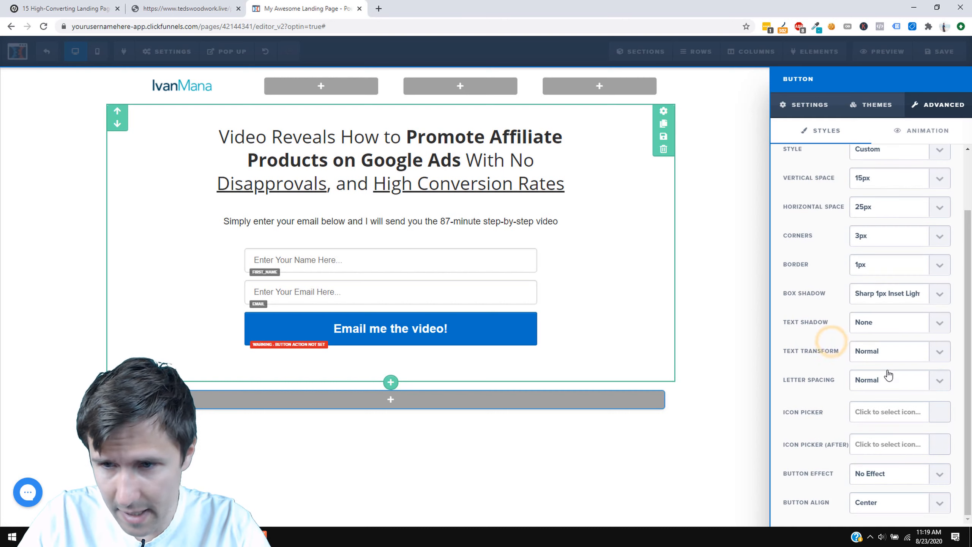
pyautogui.click(883, 440)
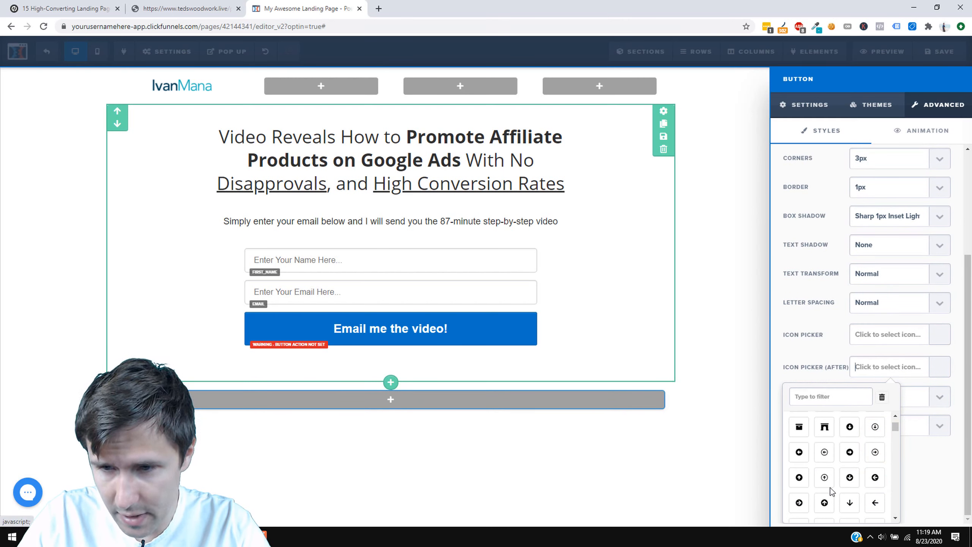
pyautogui.click(875, 452)
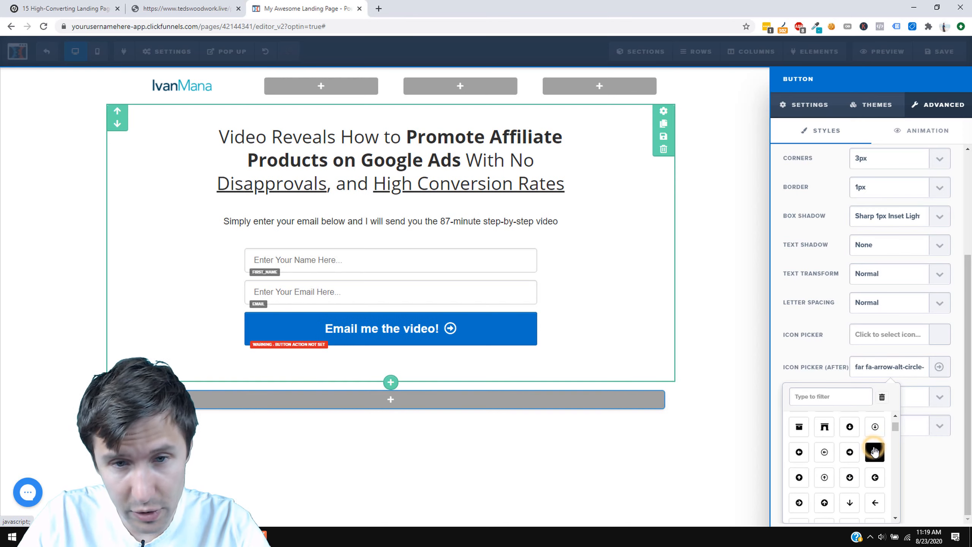
pyautogui.click(752, 251)
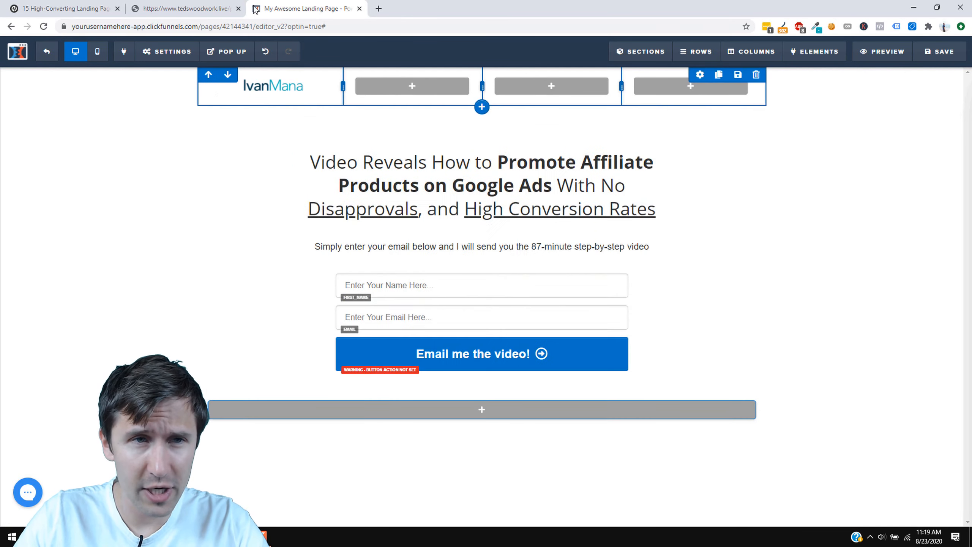
# Check the sample page's hero section and set the width of the section holding the headline and form to Full Page.
pyautogui.click(206, 8)
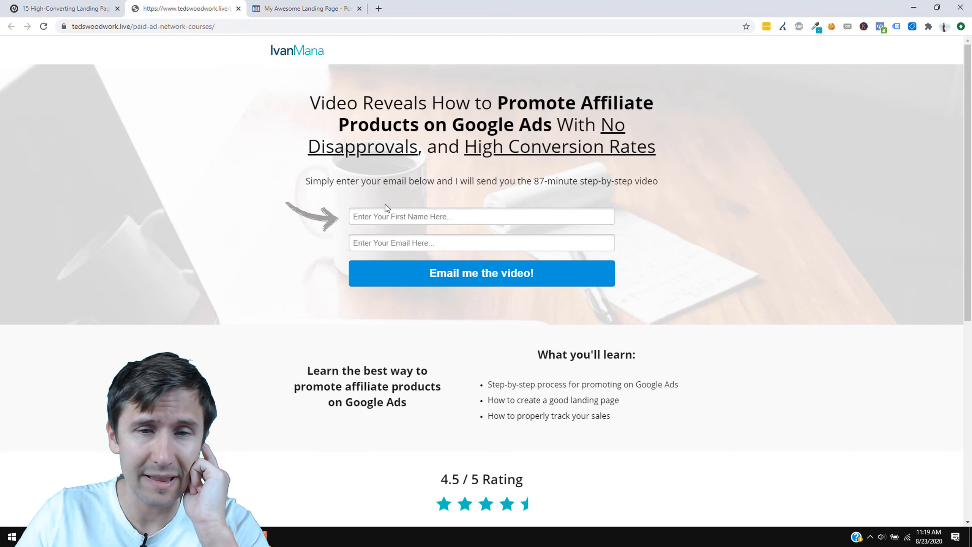
pyautogui.click(331, 8)
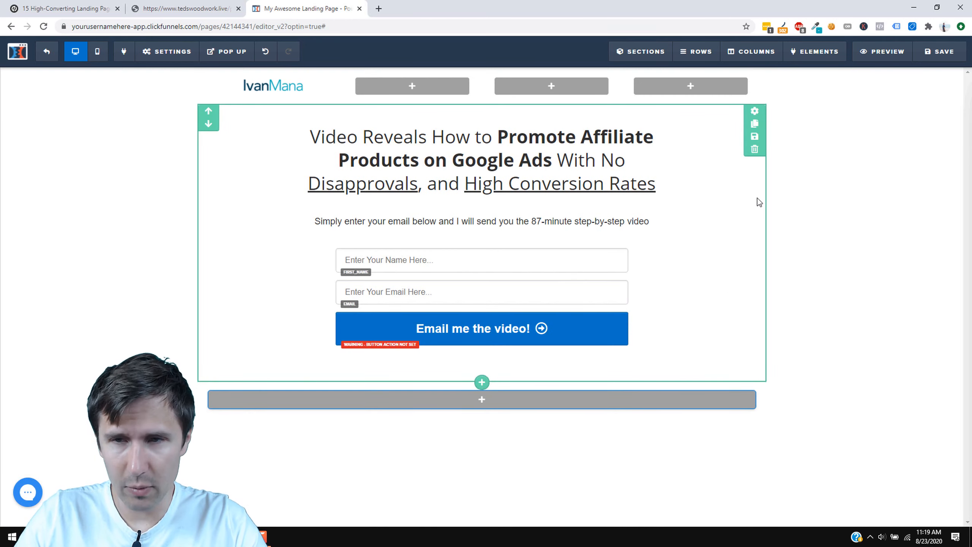
pyautogui.click(752, 113)
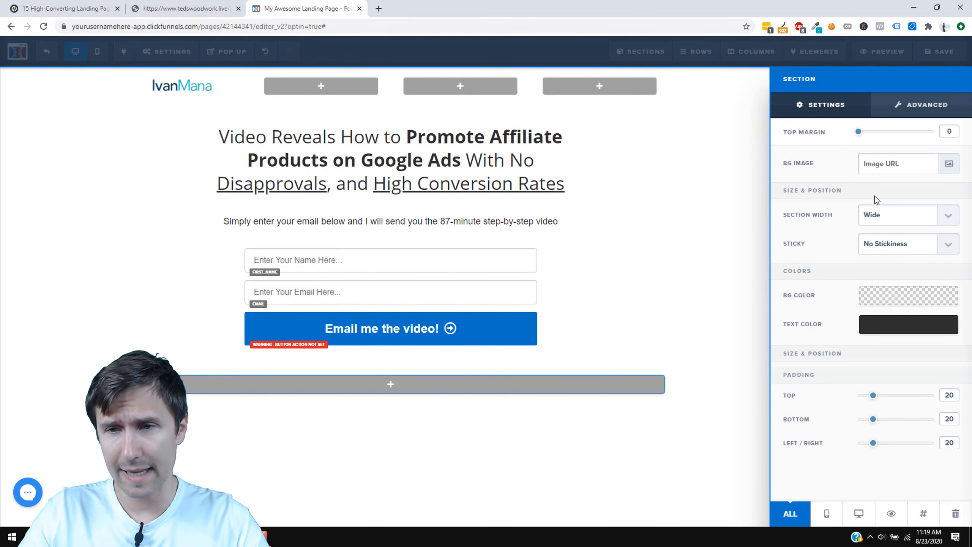
pyautogui.click(905, 222)
pyautogui.click(876, 231)
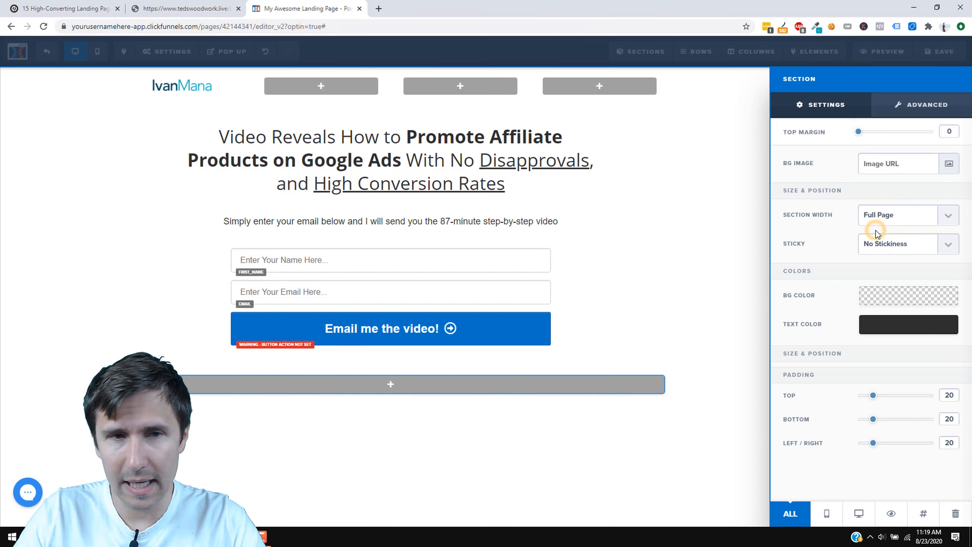
pyautogui.click(620, 256)
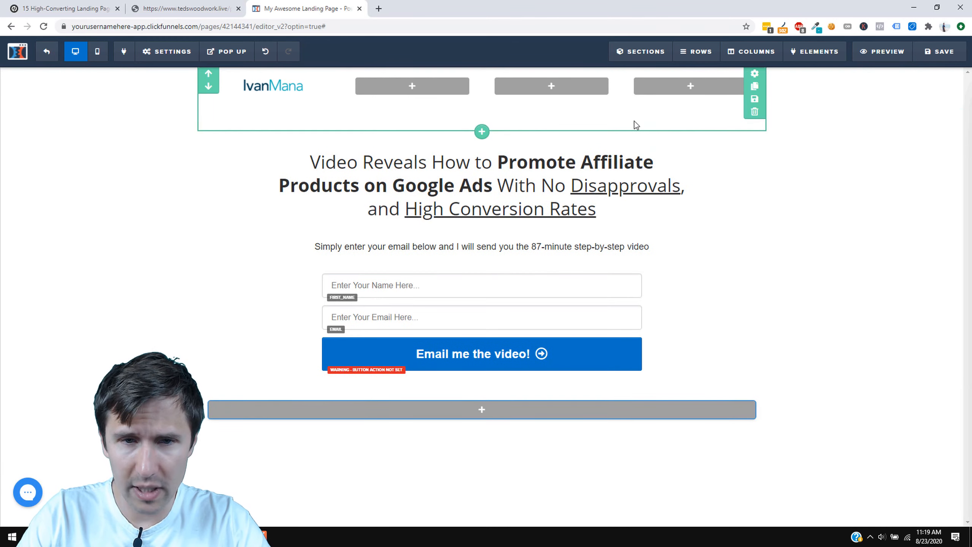
# Set the width of the headline's one-column row to 70%.
pyautogui.click(638, 106)
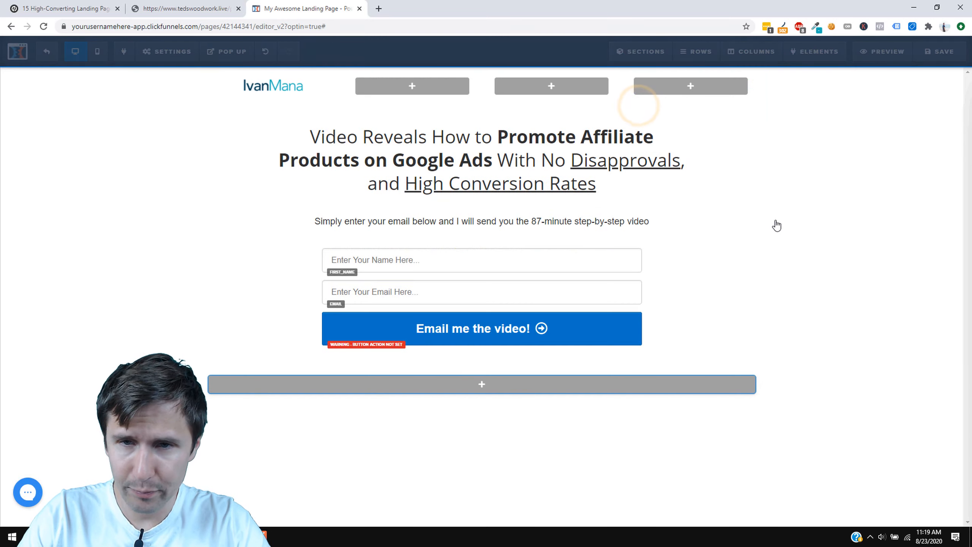
pyautogui.moveTo(903, 296)
pyautogui.mouseDown()
pyautogui.moveTo(910, 300)
pyautogui.moveTo(901, 303)
pyautogui.mouseUp()
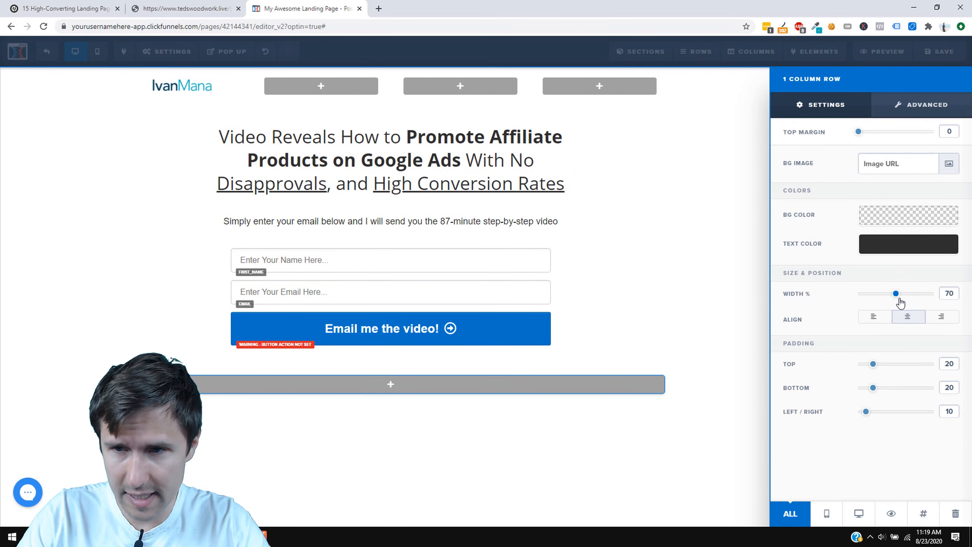
pyautogui.click(712, 236)
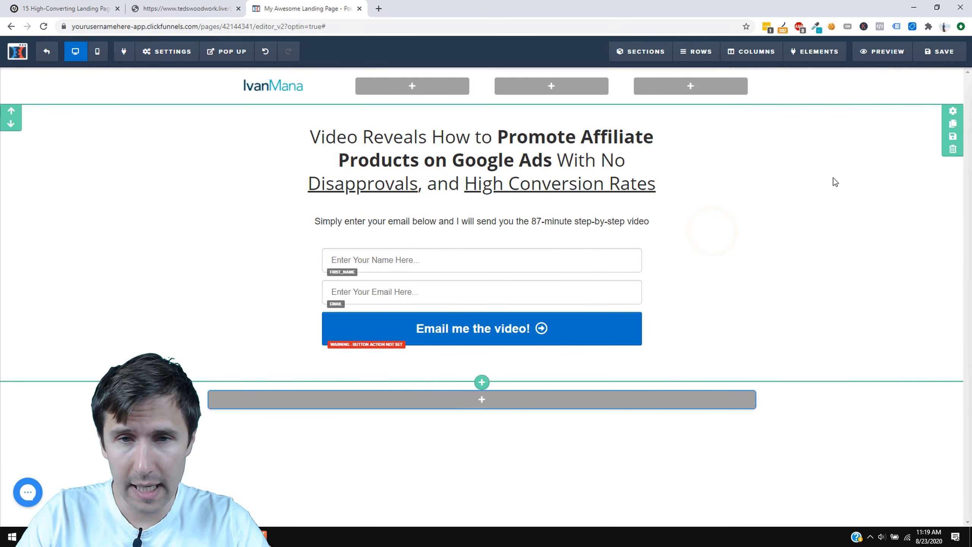
# Search Pixabay for "laptop" photos to use as the headline and form section's background image.
pyautogui.click(951, 111)
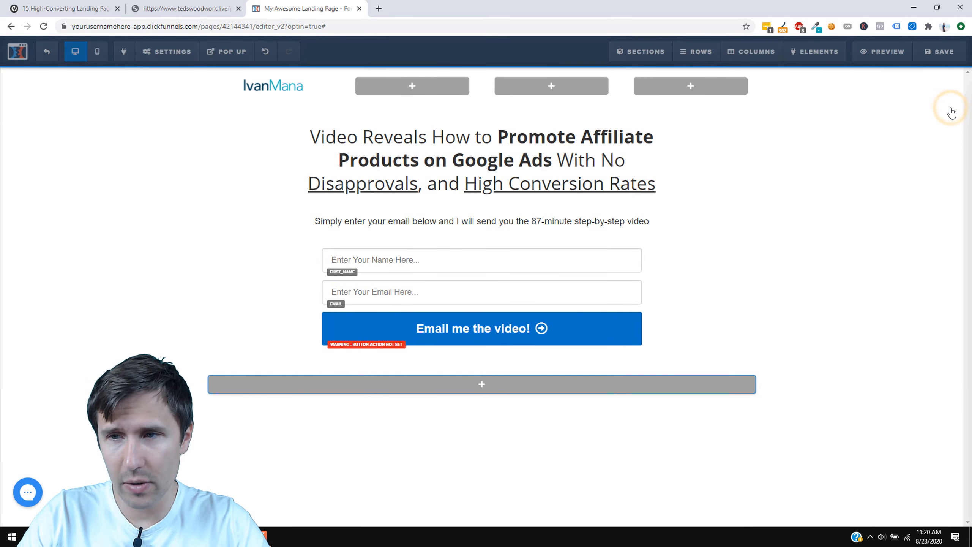
pyautogui.click(951, 161)
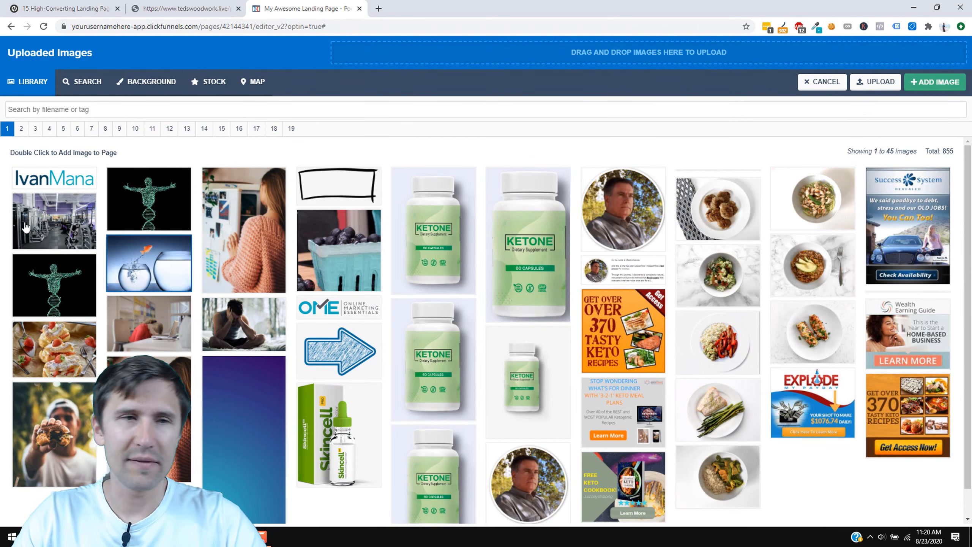
pyautogui.click(103, 88)
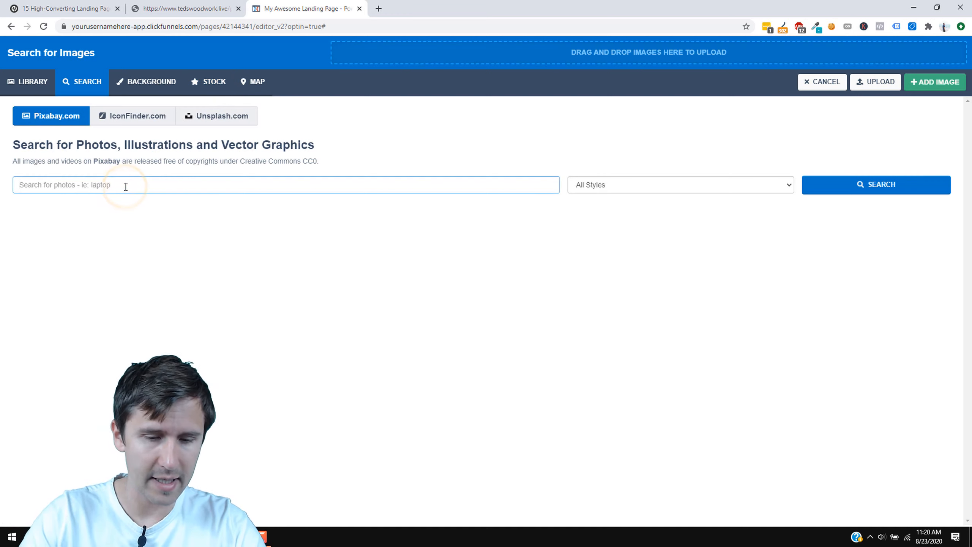
pyautogui.write('laptop')
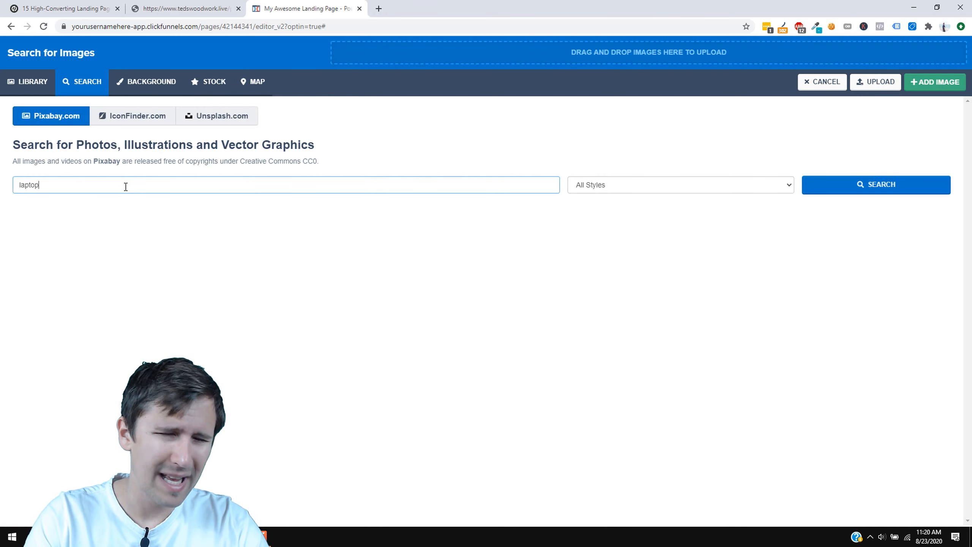
pyautogui.press('Return')
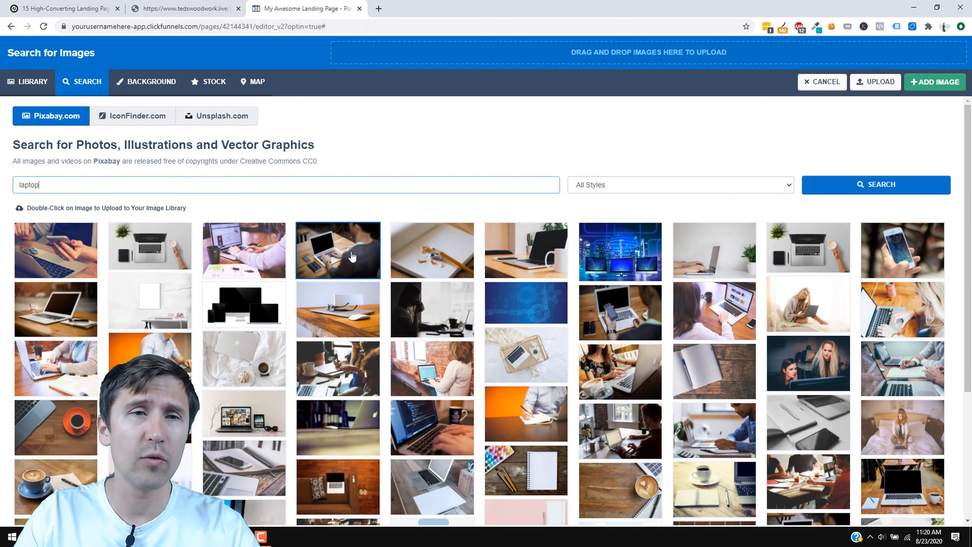
# Compare with the sample page and add the photo of a laptop beside a white mug as the section's background.
pyautogui.click(173, 8)
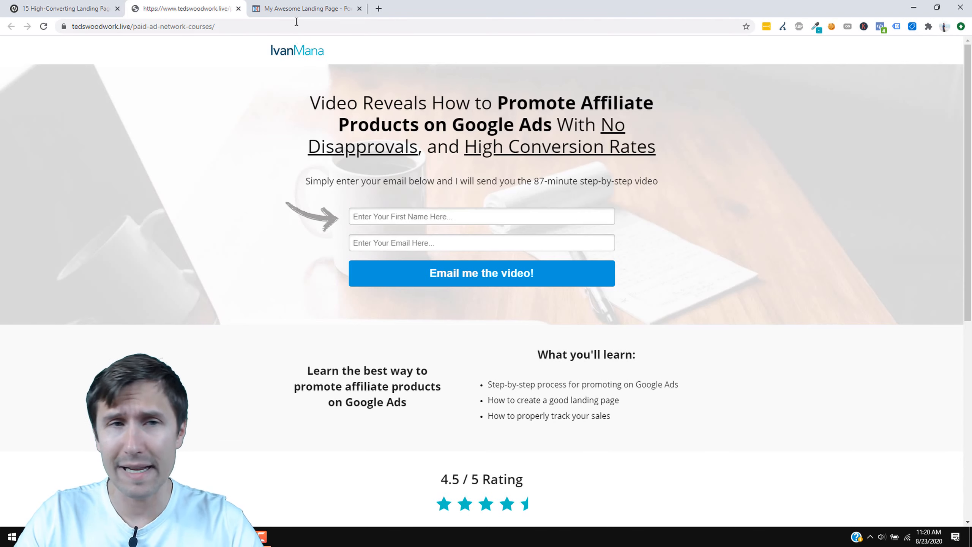
pyautogui.click(320, 3)
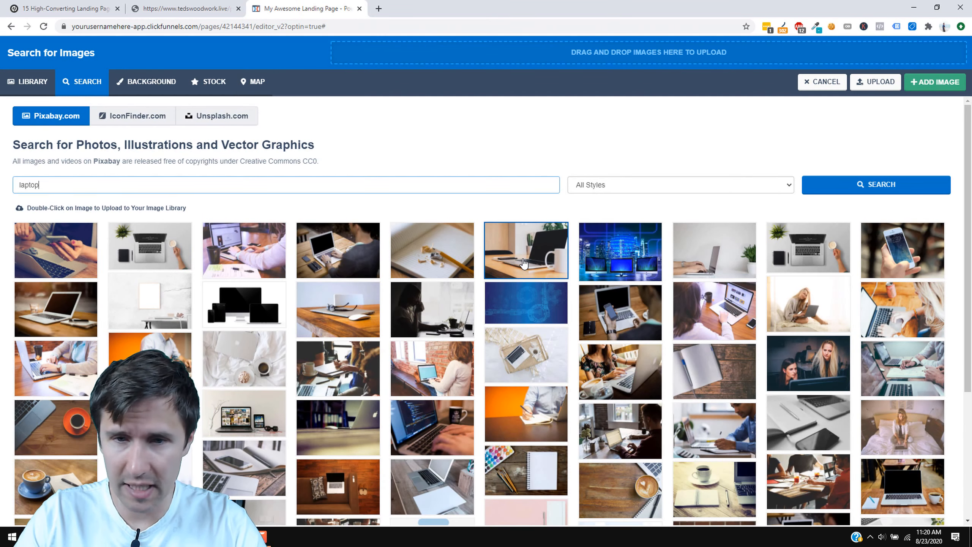
pyautogui.click(550, 253)
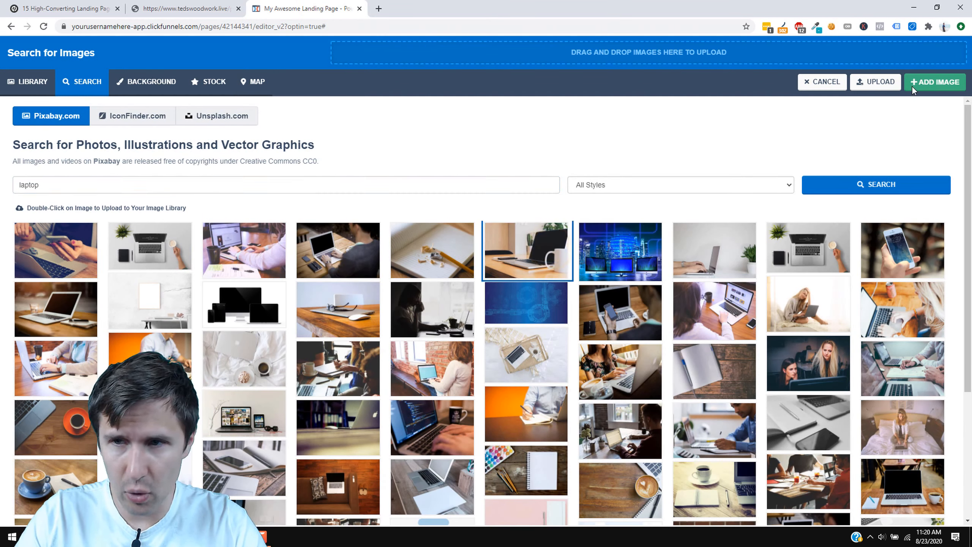
pyautogui.doubleClick(524, 249)
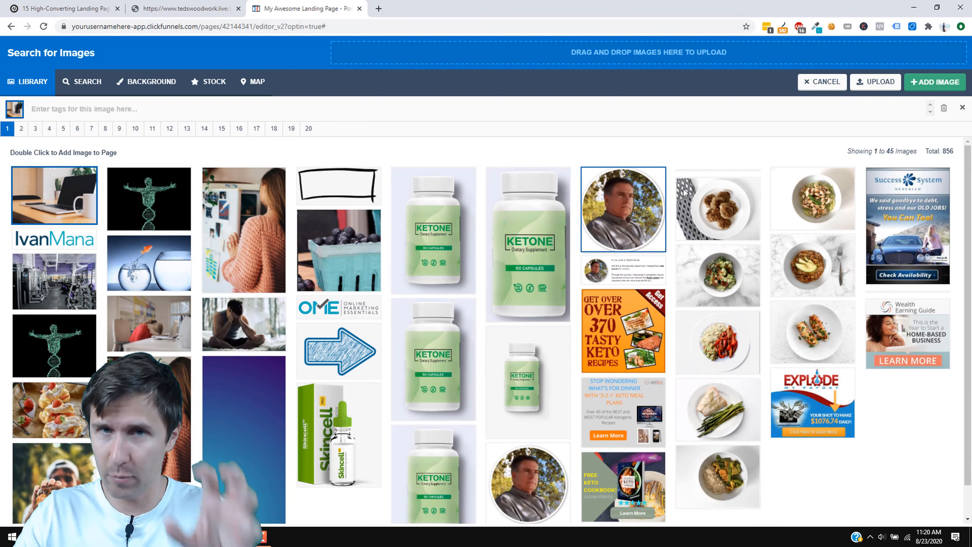
pyautogui.click(937, 82)
pyautogui.click(484, 176)
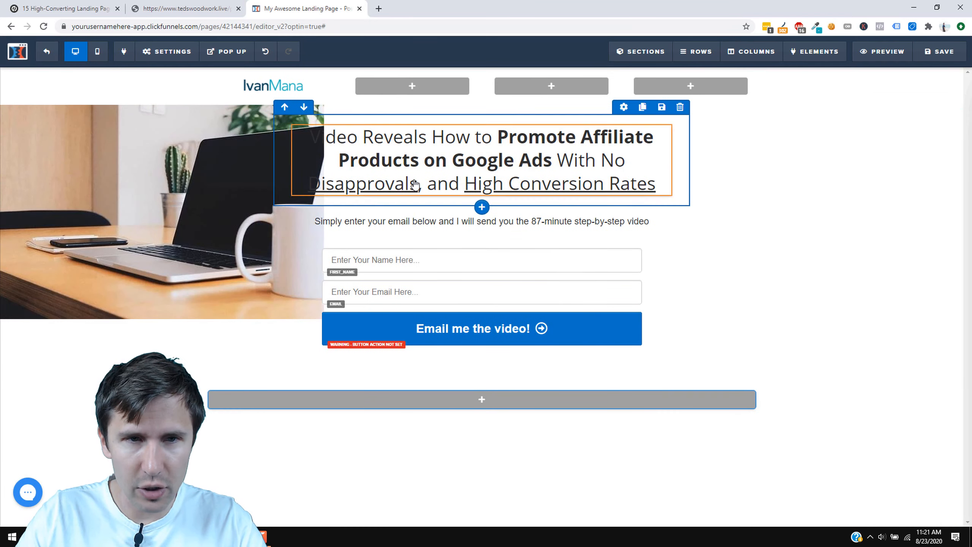
# Try the background image positions Full Center (Parallax), Fill 100% Width and No Repeat on the headline and form section.
pyautogui.click(953, 112)
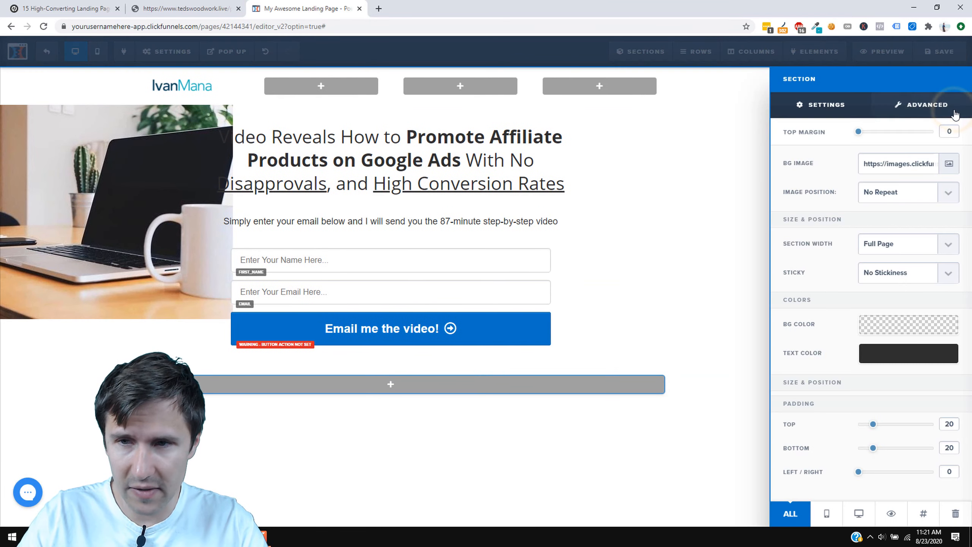
pyautogui.click(880, 192)
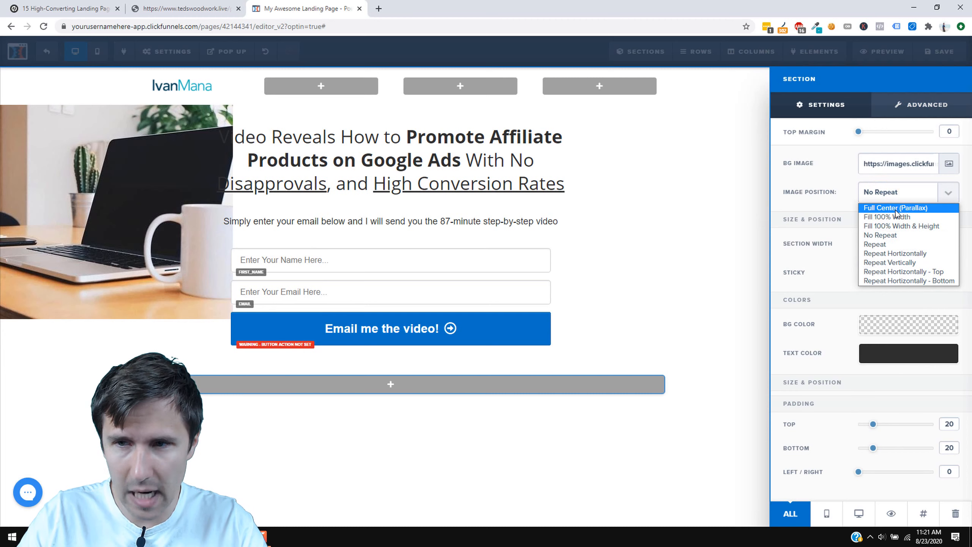
pyautogui.click(895, 209)
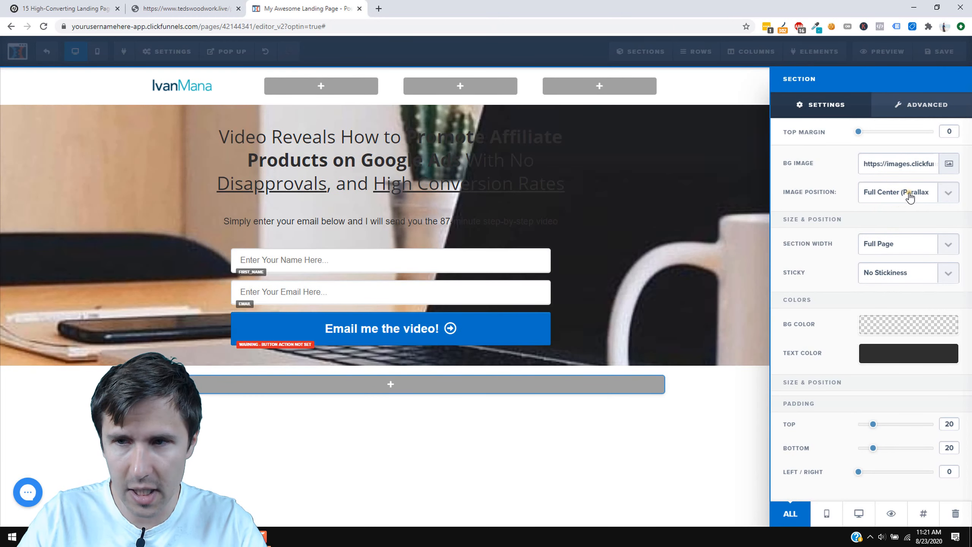
pyautogui.click(911, 193)
pyautogui.click(893, 218)
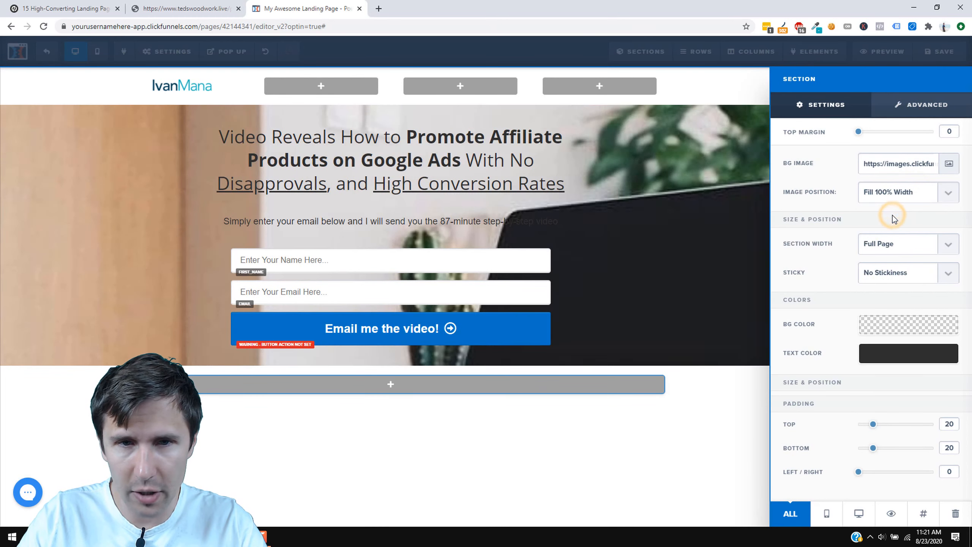
pyautogui.click(883, 193)
pyautogui.click(878, 239)
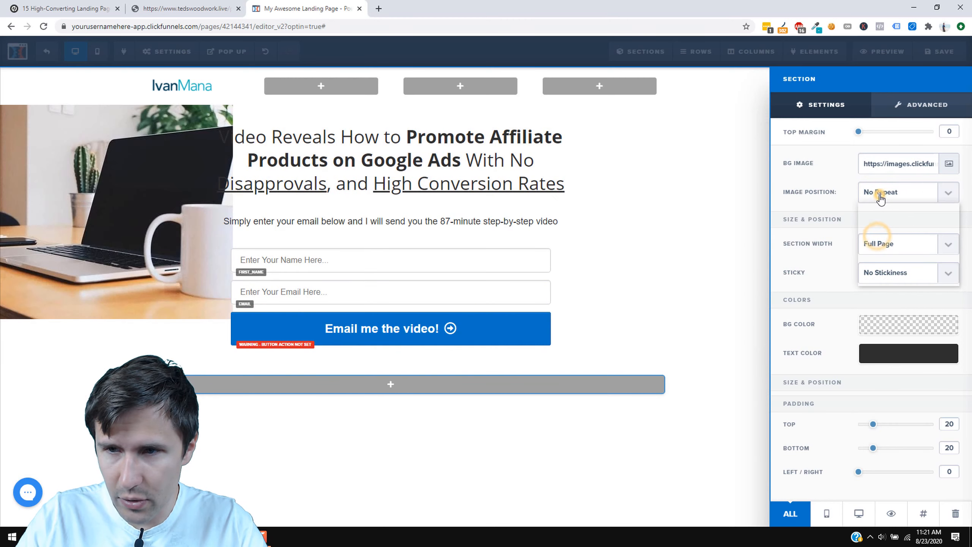
# Try the background image positions Repeat, Fill 100% Width and Fill 100% Width & Height, ending on Fill 100% Width.
pyautogui.click(880, 193)
pyautogui.click(883, 245)
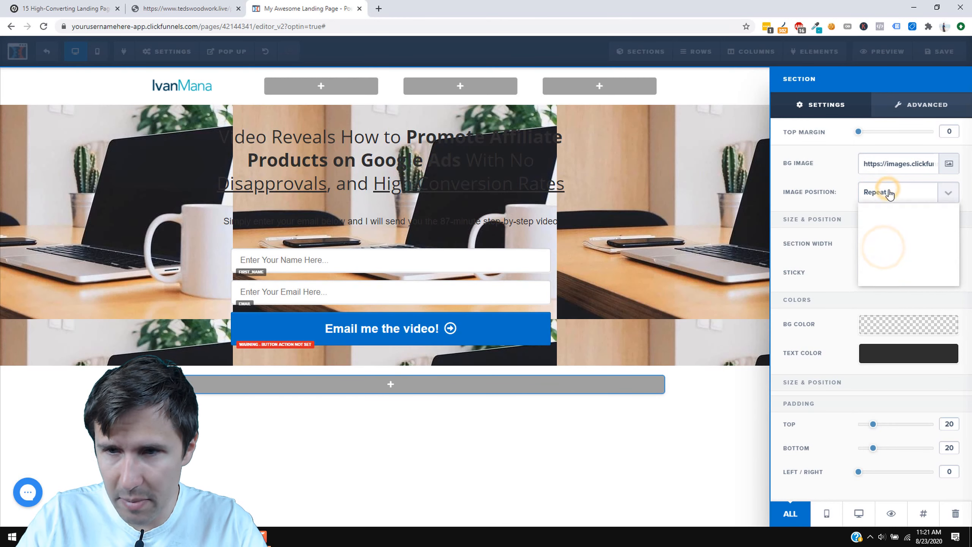
pyautogui.click(887, 193)
pyautogui.click(889, 217)
pyautogui.click(888, 191)
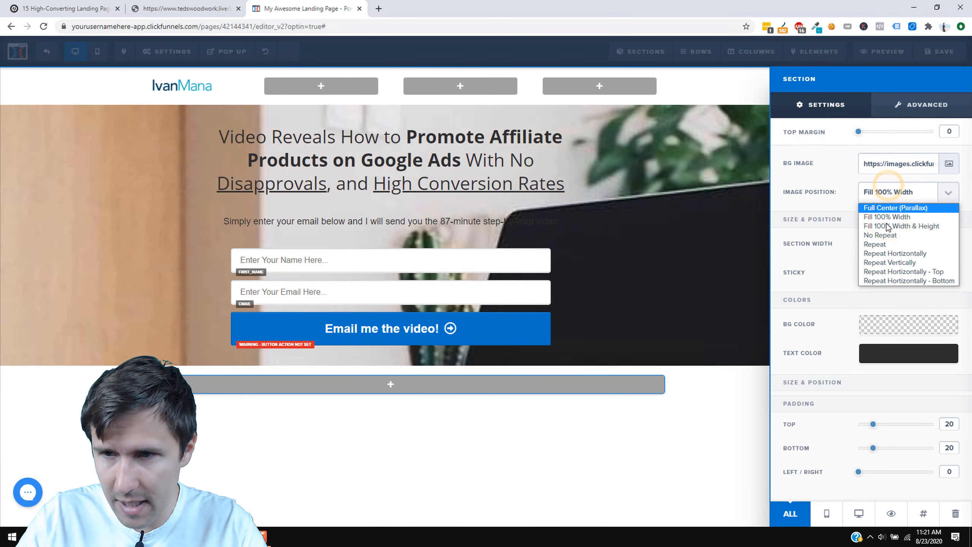
pyautogui.click(888, 225)
pyautogui.click(887, 192)
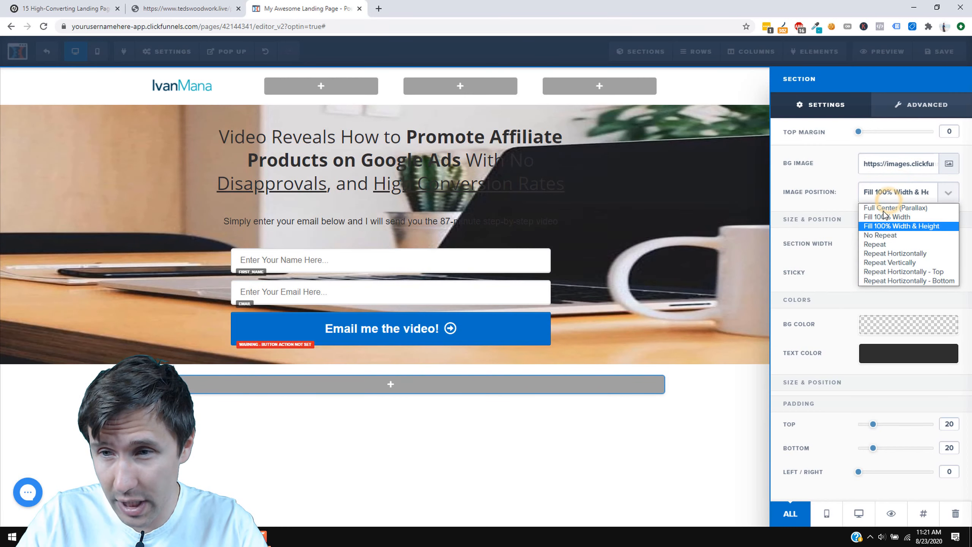
pyautogui.click(889, 217)
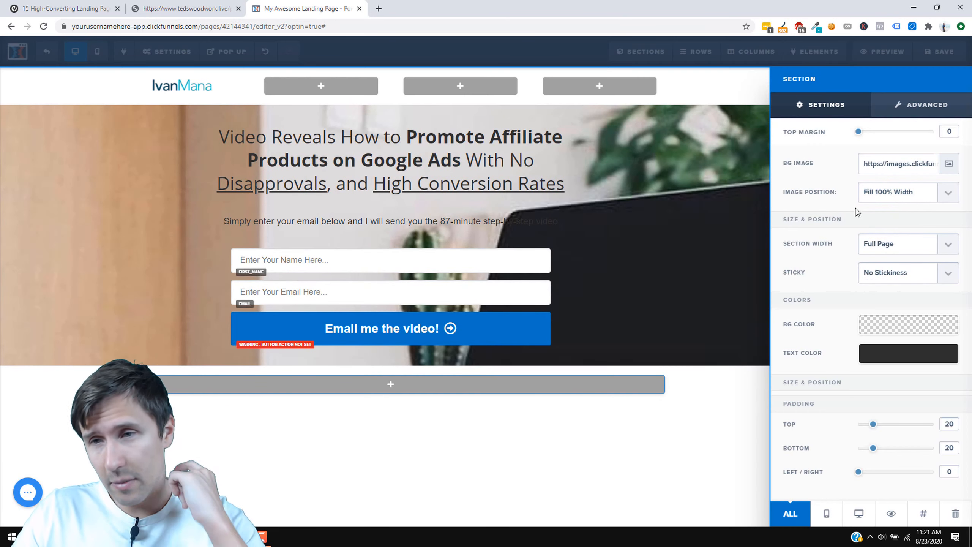
# Set the section's background image position to Full Center (Parallax) and close the section settings.
pyautogui.click(884, 192)
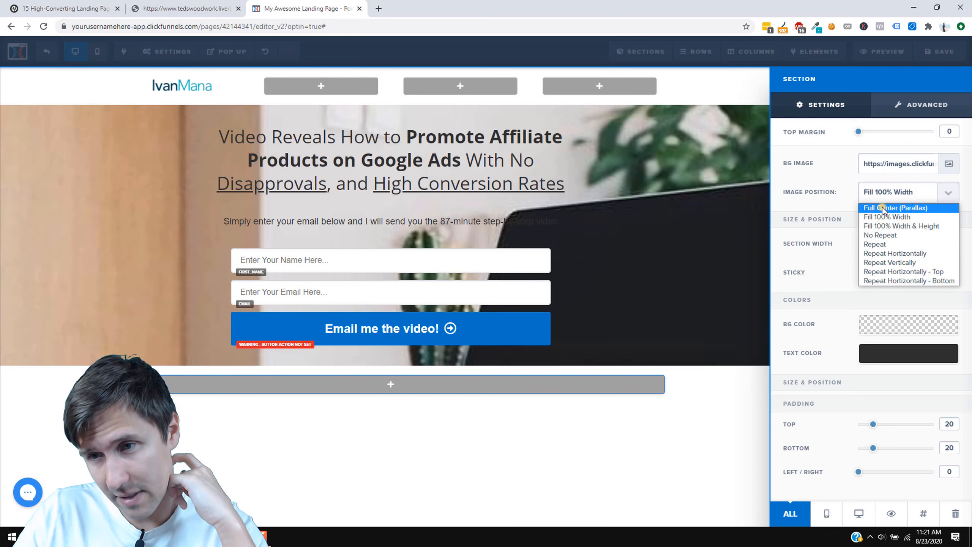
pyautogui.click(882, 208)
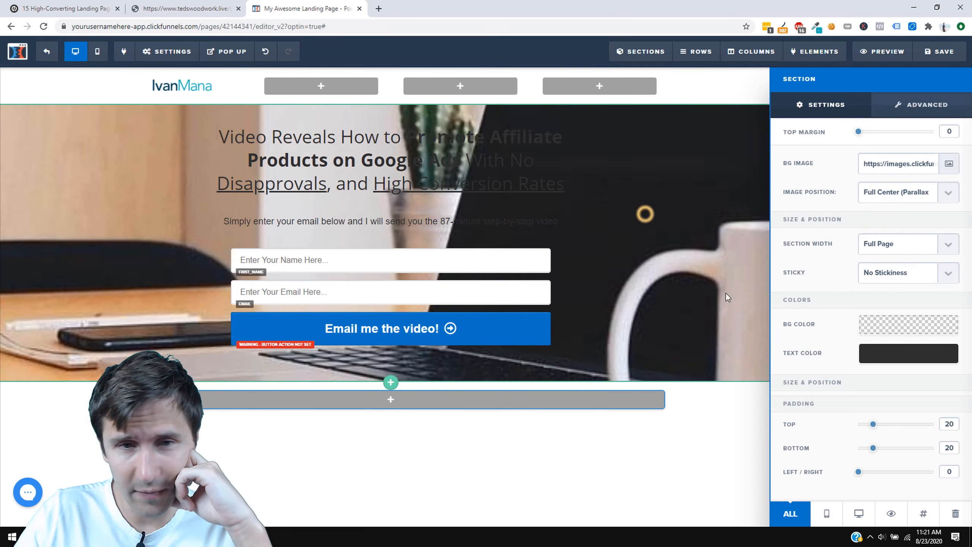
pyautogui.click(728, 297)
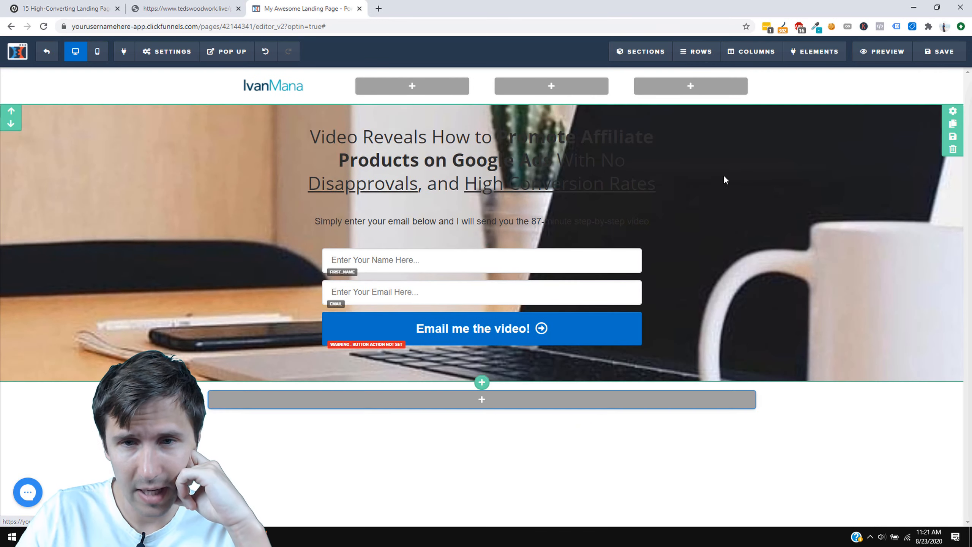
# Replace the section's background with the sample page's faded desk photo, uploaded to the image library.
pyautogui.click(951, 113)
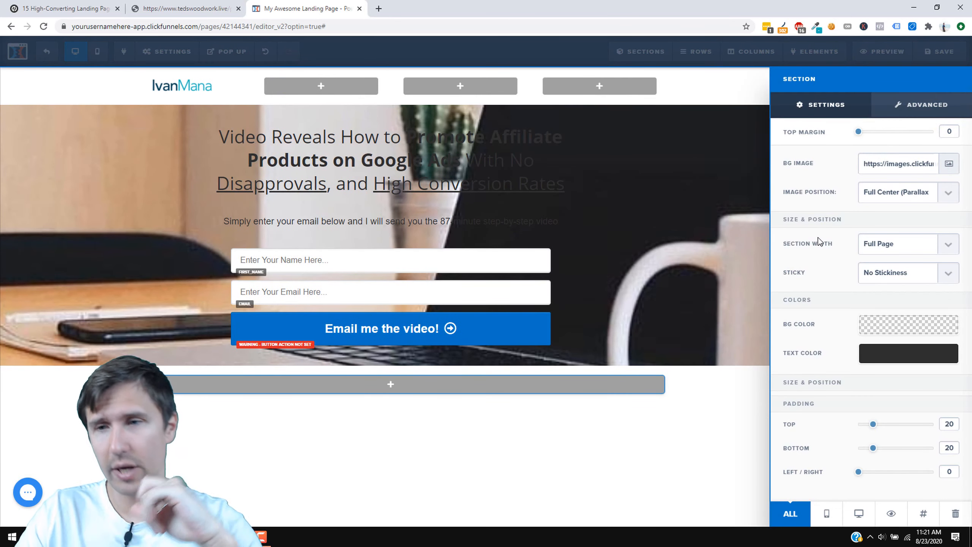
pyautogui.click(950, 164)
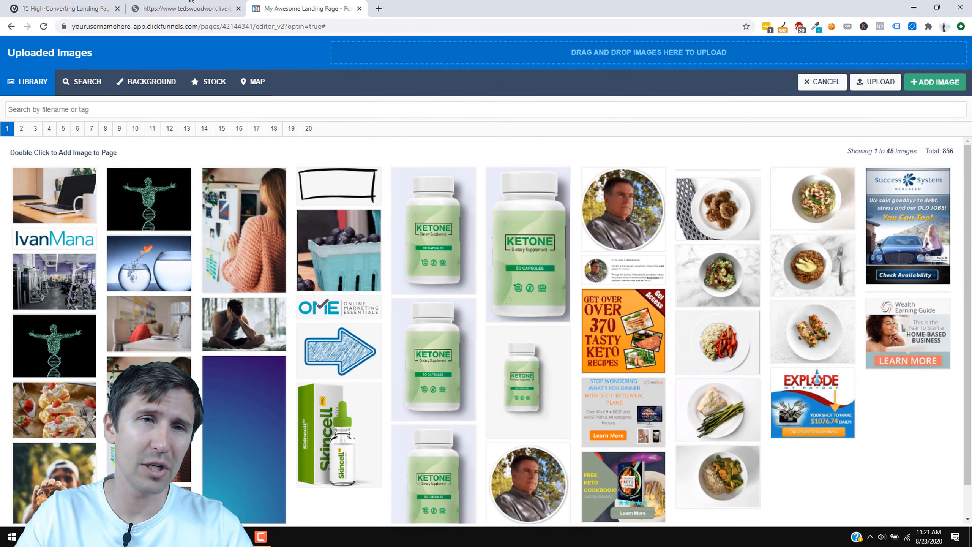
pyautogui.click(176, 6)
pyautogui.click(303, 8)
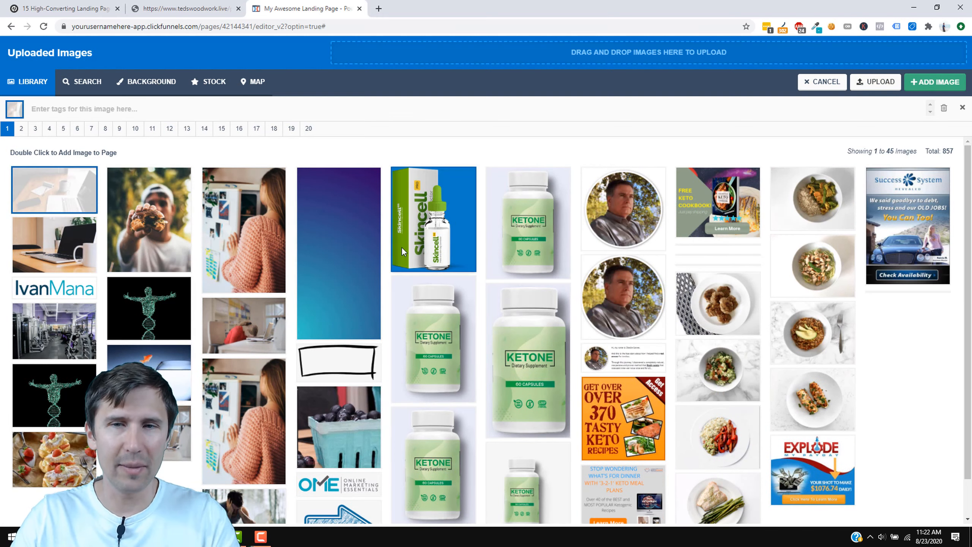
pyautogui.click(934, 81)
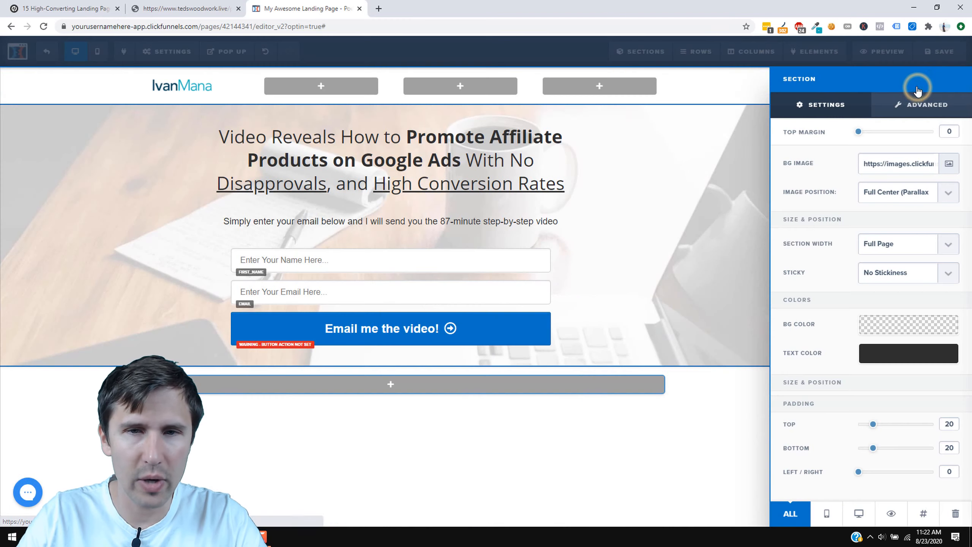
pyautogui.click(624, 337)
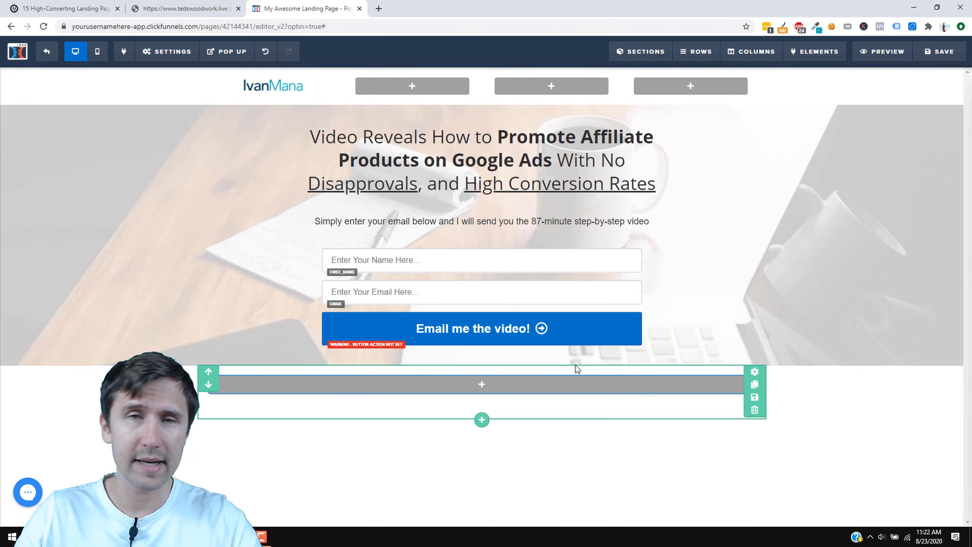
# Check the section below the form on the sample page and add a two-column row to the empty section under the form.
pyautogui.click(192, 6)
pyautogui.click(307, 5)
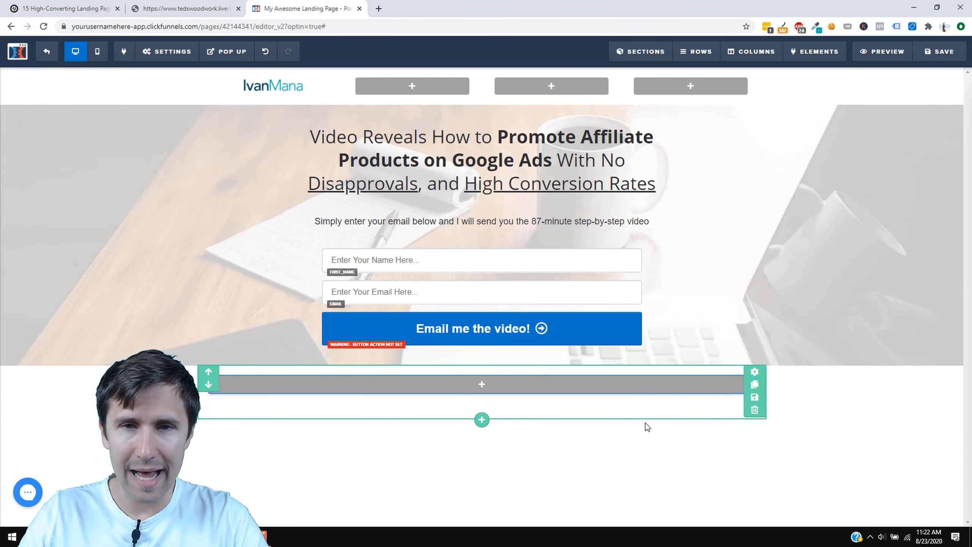
pyautogui.click(191, 2)
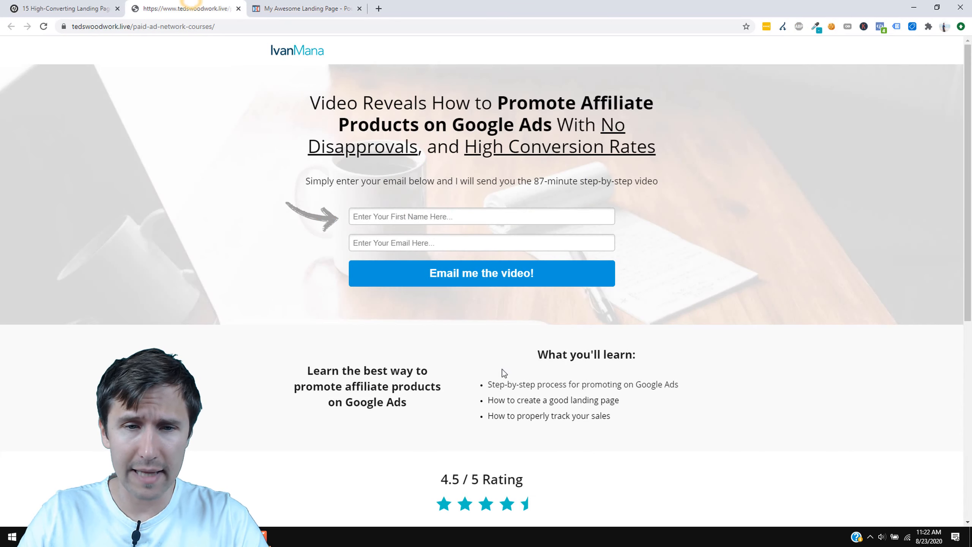
pyautogui.scroll(-4, 503, 372)
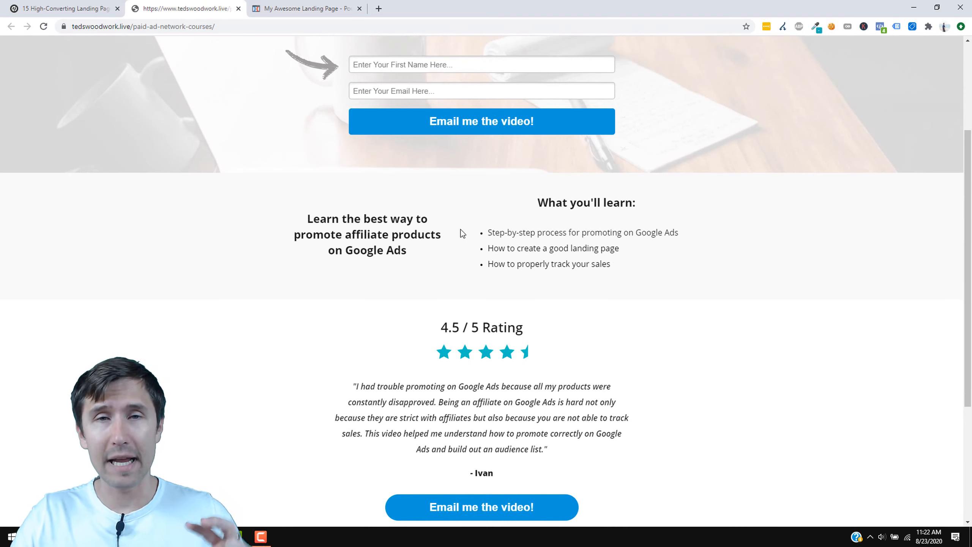
pyautogui.click(306, 8)
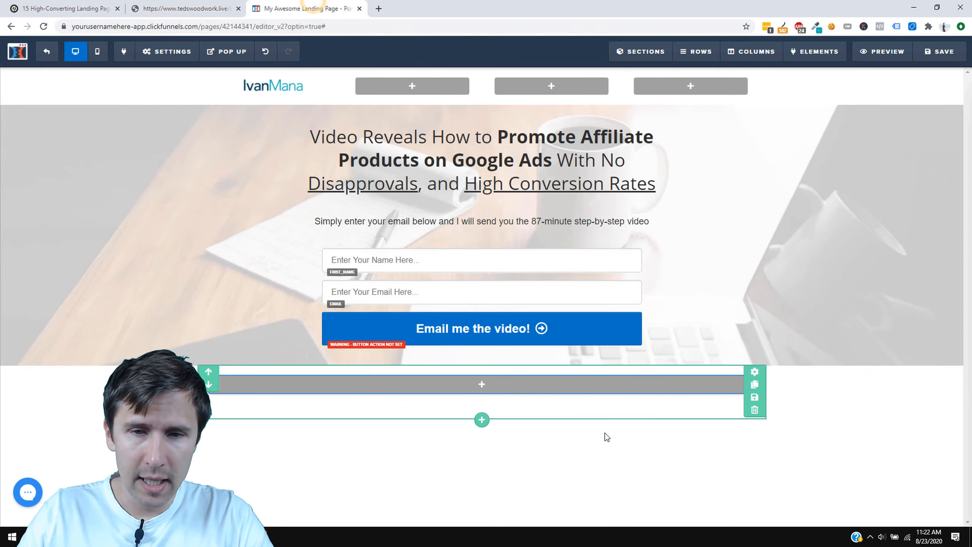
pyautogui.click(578, 392)
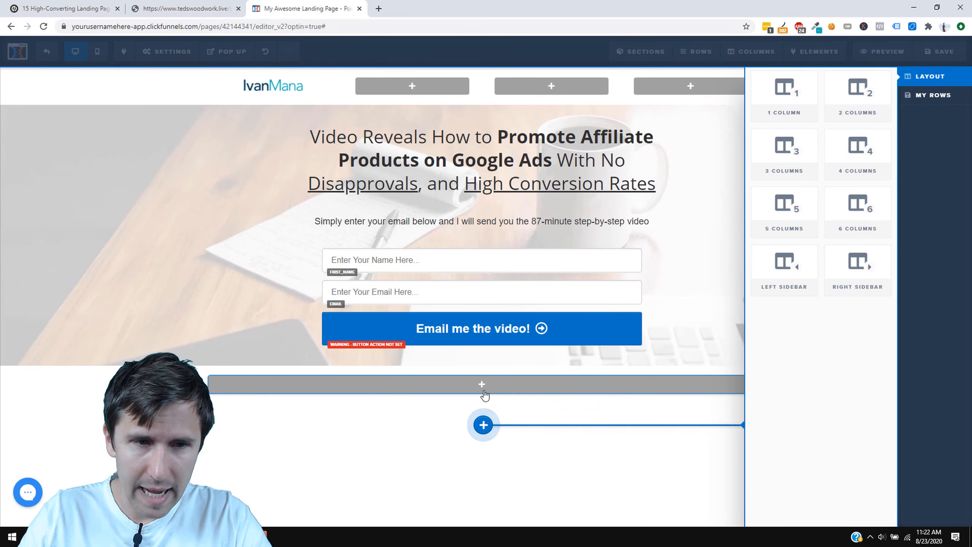
pyautogui.click(854, 98)
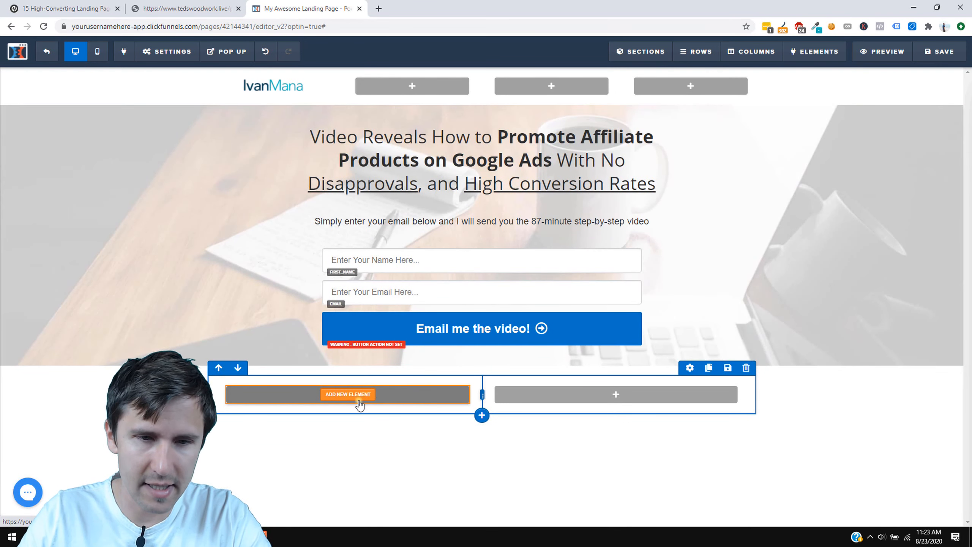
# Add a sub-headline element to the first column of the two-column row and compare with the sample page.
pyautogui.click(359, 401)
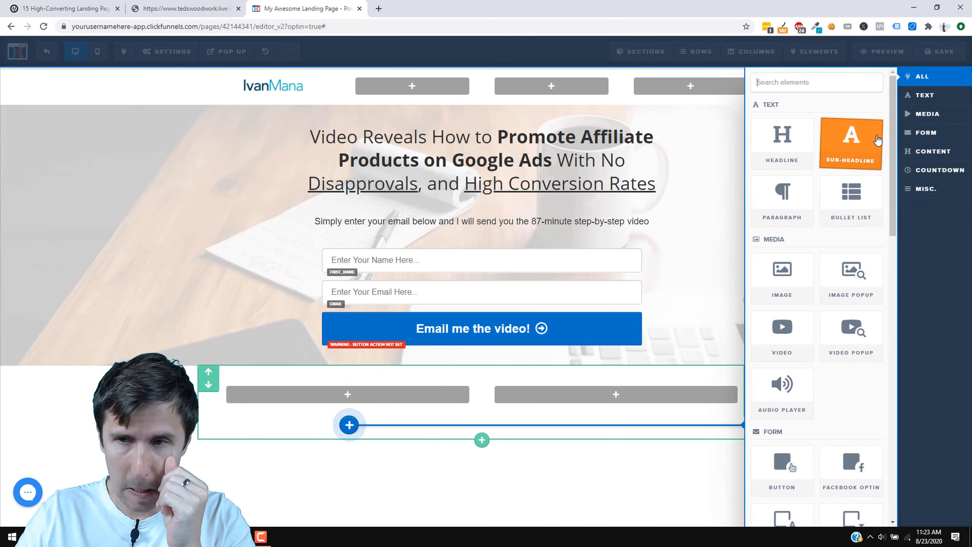
pyautogui.click(877, 140)
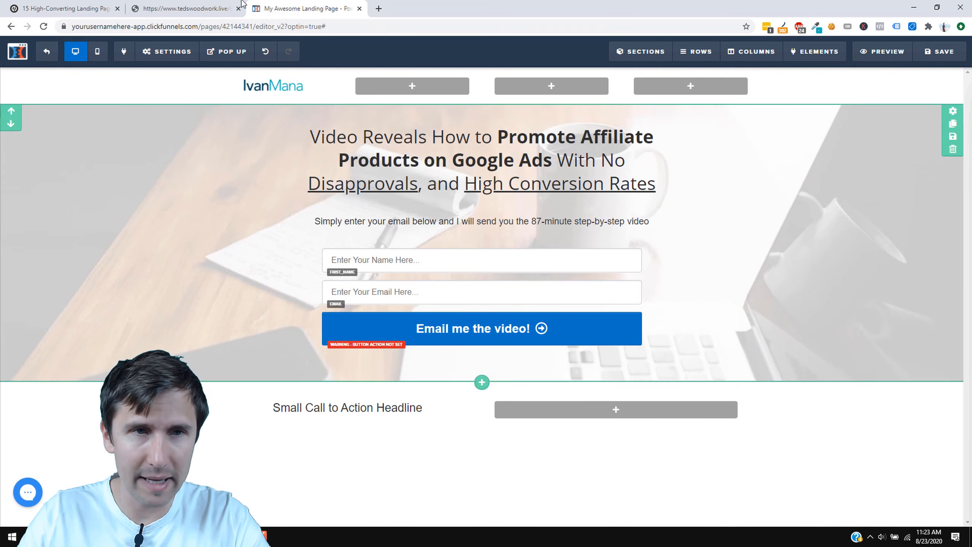
pyautogui.click(199, 7)
pyautogui.click(302, 4)
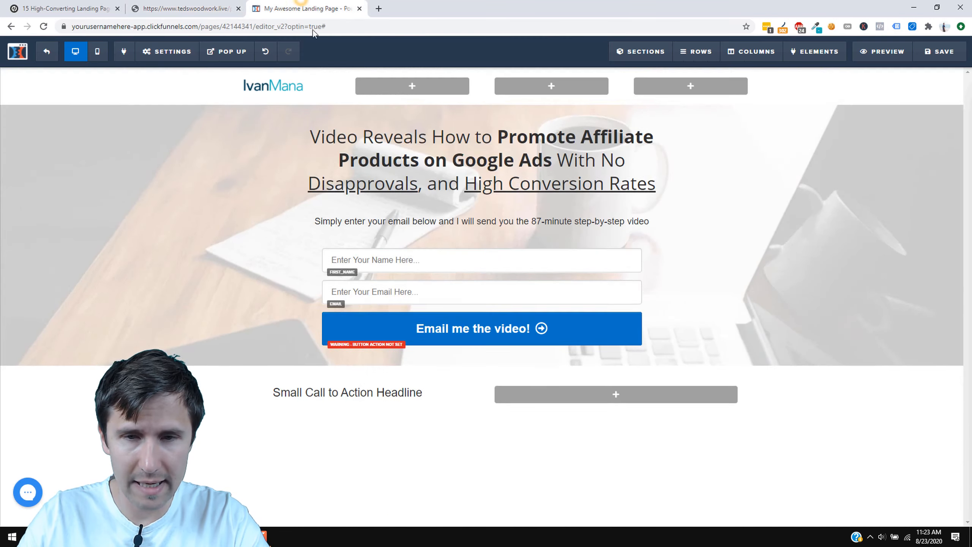
# Add a sub-headline to the second column of the row, with a bullet list beneath it.
pyautogui.click(614, 396)
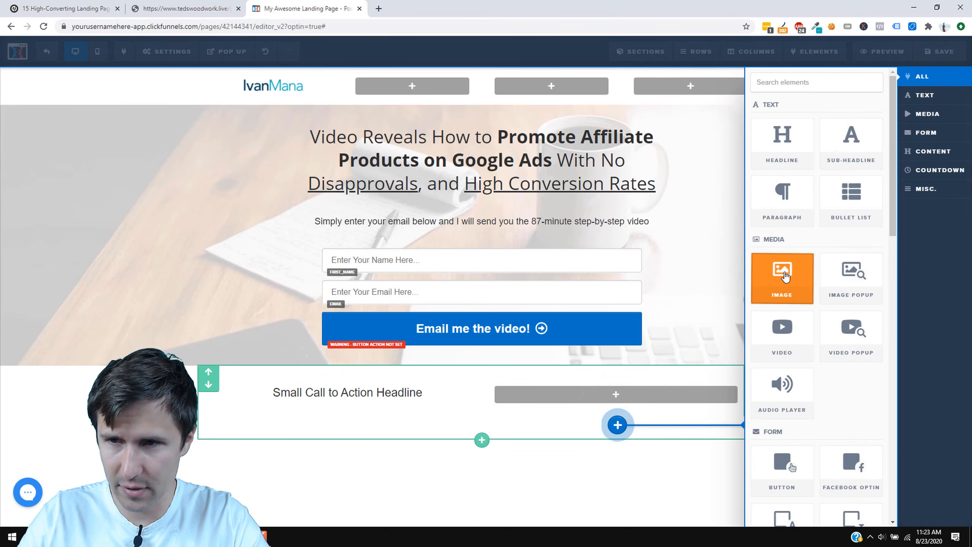
pyautogui.click(852, 142)
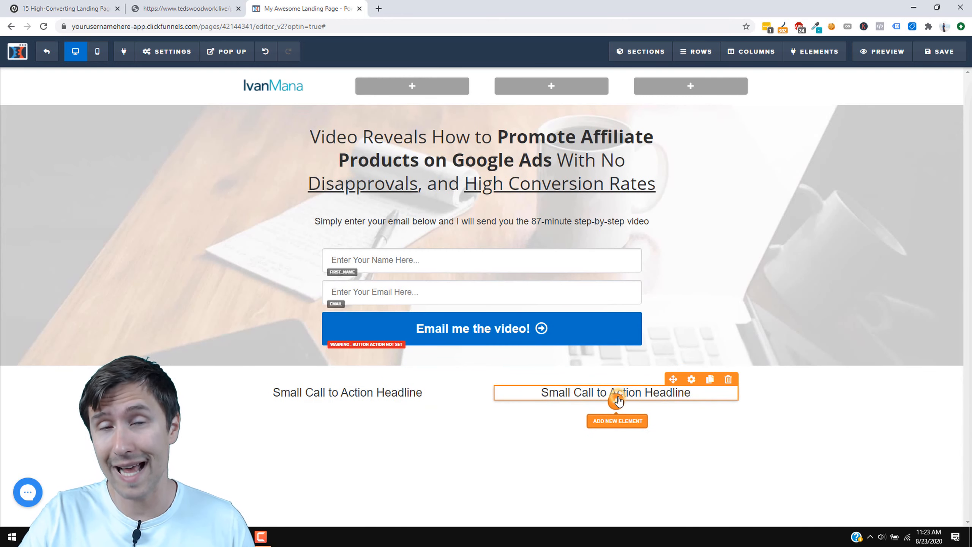
pyautogui.click(617, 400)
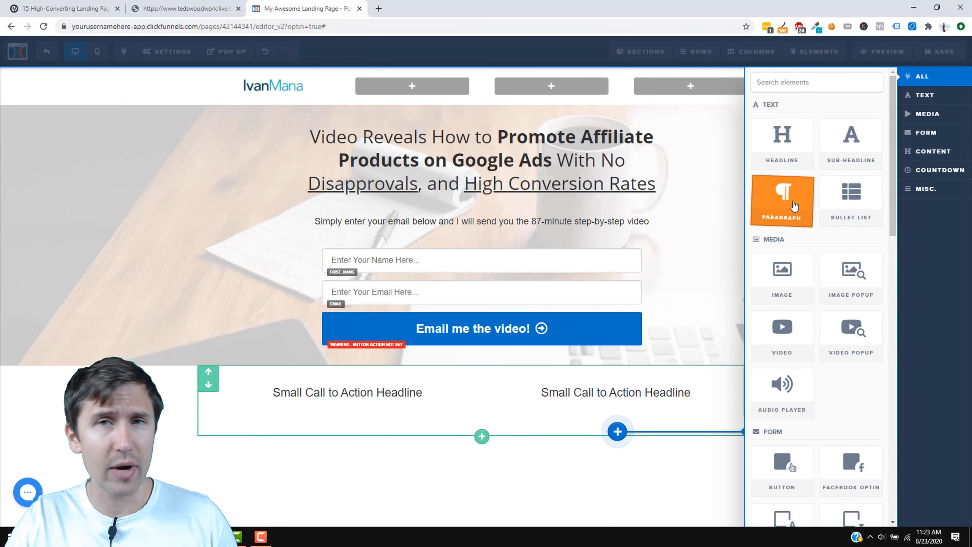
pyautogui.click(861, 192)
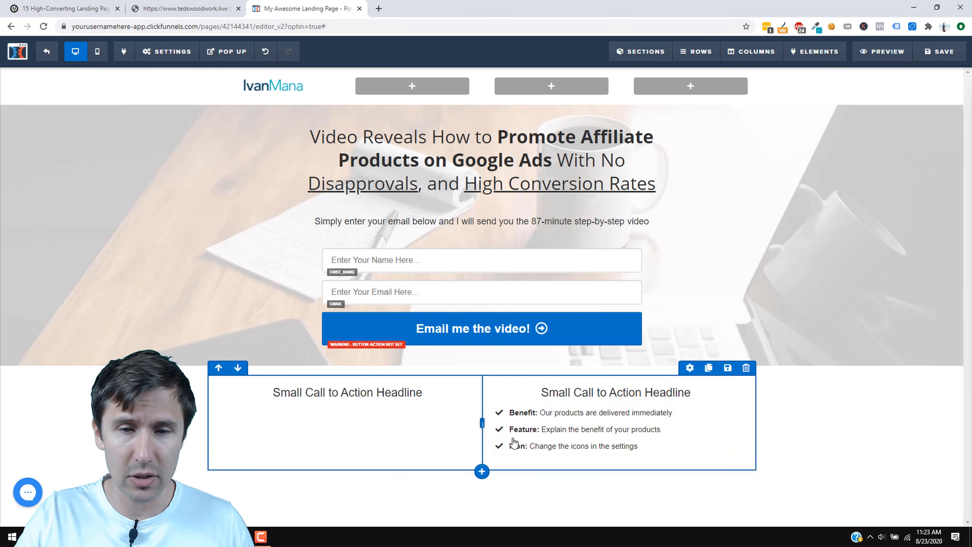
# Replace the first column's sub-headline with "Learn the best way to promote affiliate products on Google Ads", copied from the sample page, without trailing blank lines.
pyautogui.click(188, 6)
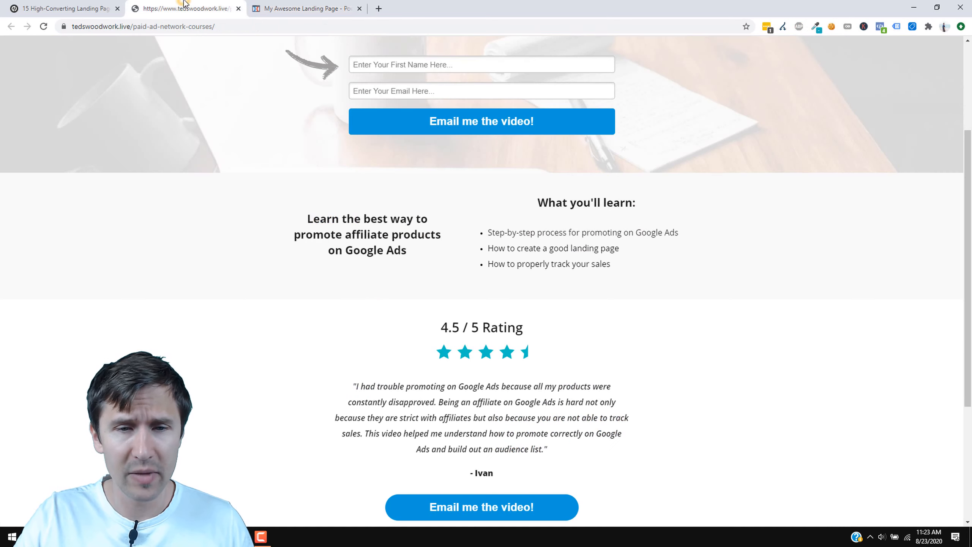
pyautogui.tripleClick(370, 235)
pyautogui.rightClick(375, 242)
pyautogui.click(388, 251)
pyautogui.click(350, 281)
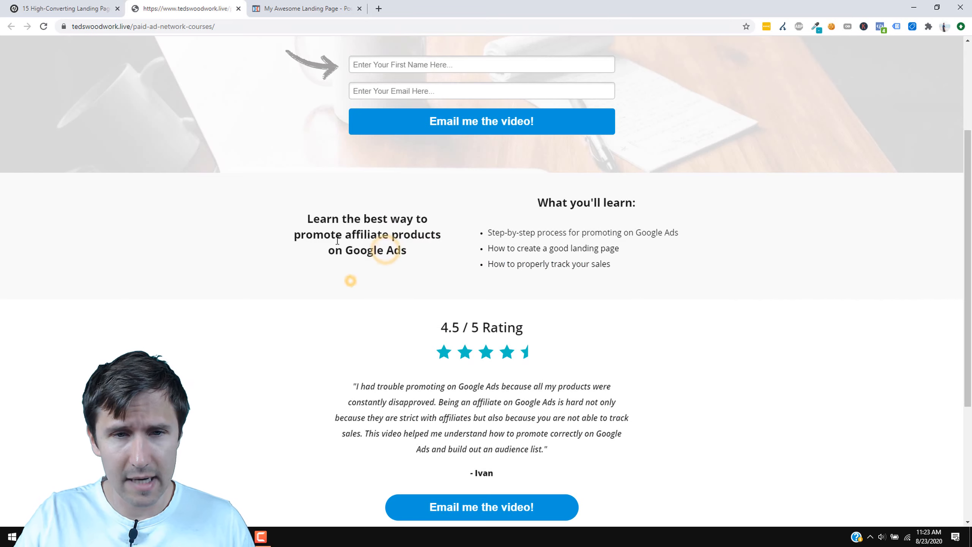
pyautogui.click(306, 8)
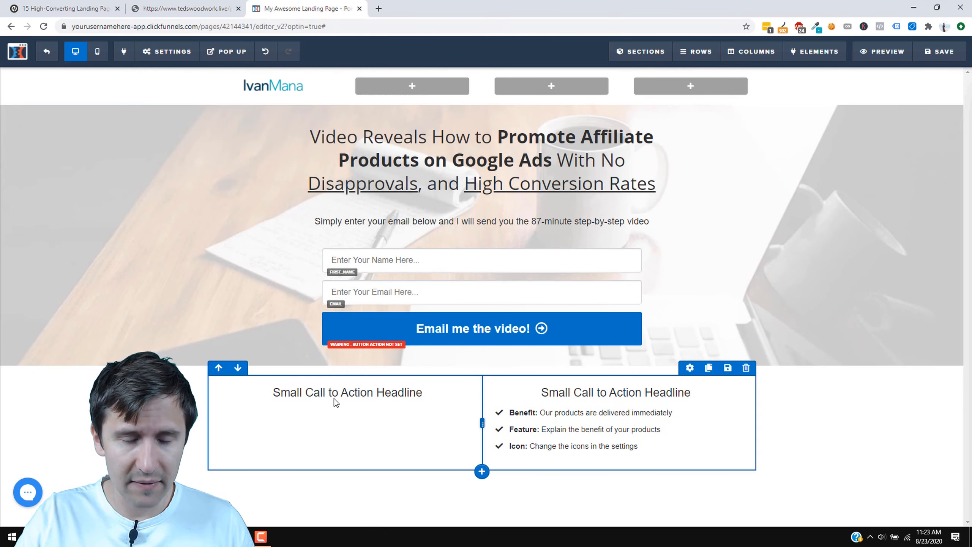
pyautogui.tripleClick(335, 394)
pyautogui.rightClick(335, 395)
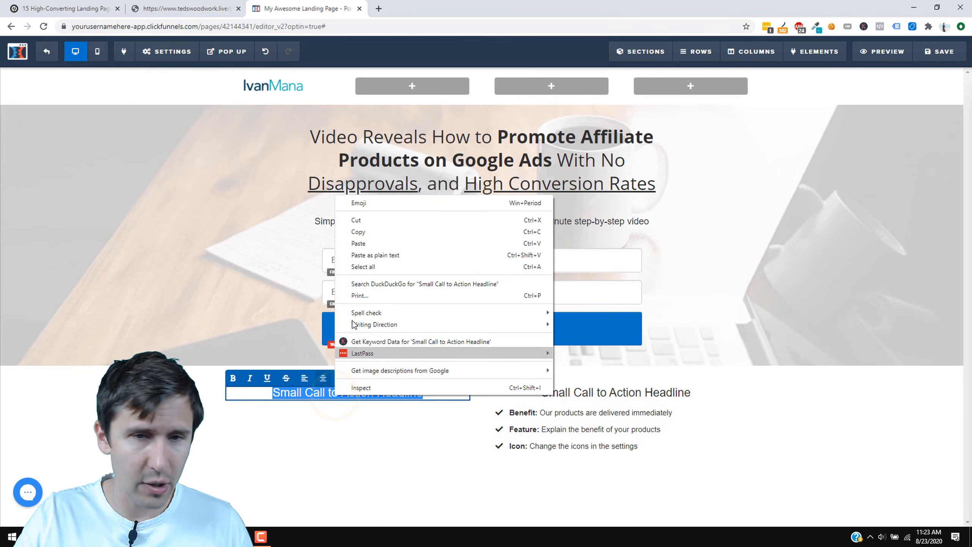
pyautogui.click(370, 242)
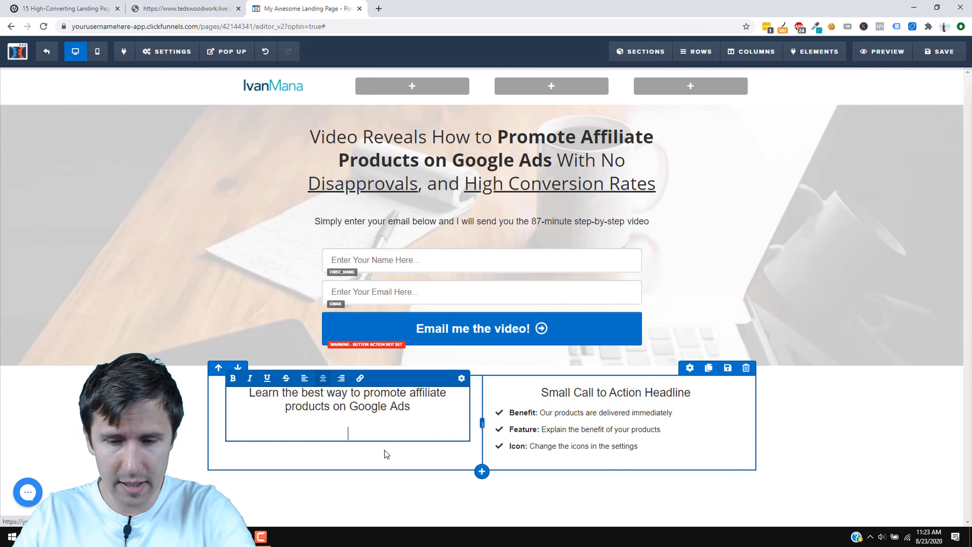
pyautogui.press('BackSpace')
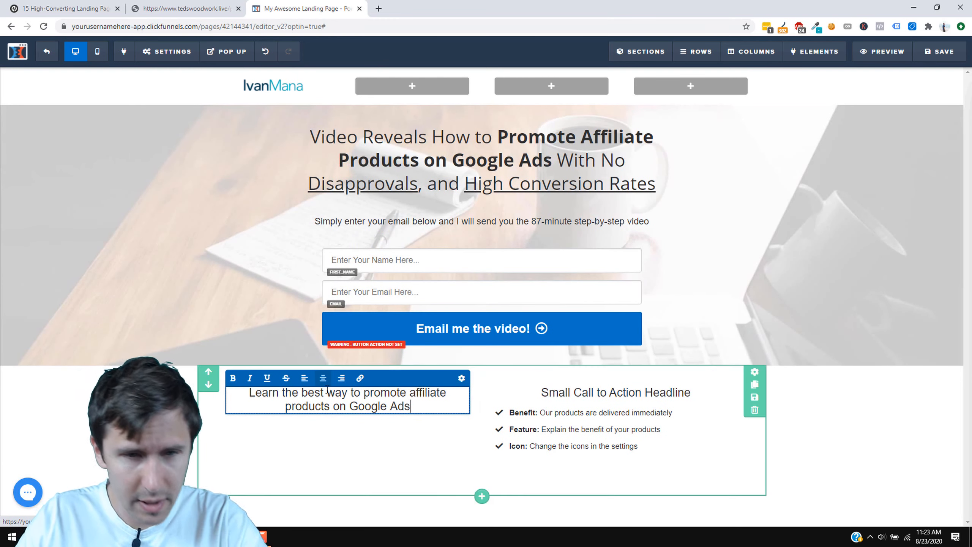
# Make the first column's sub-headline bold and set its top margin to 45.
pyautogui.click(308, 395)
pyautogui.hotkey('ctrl', 'a')
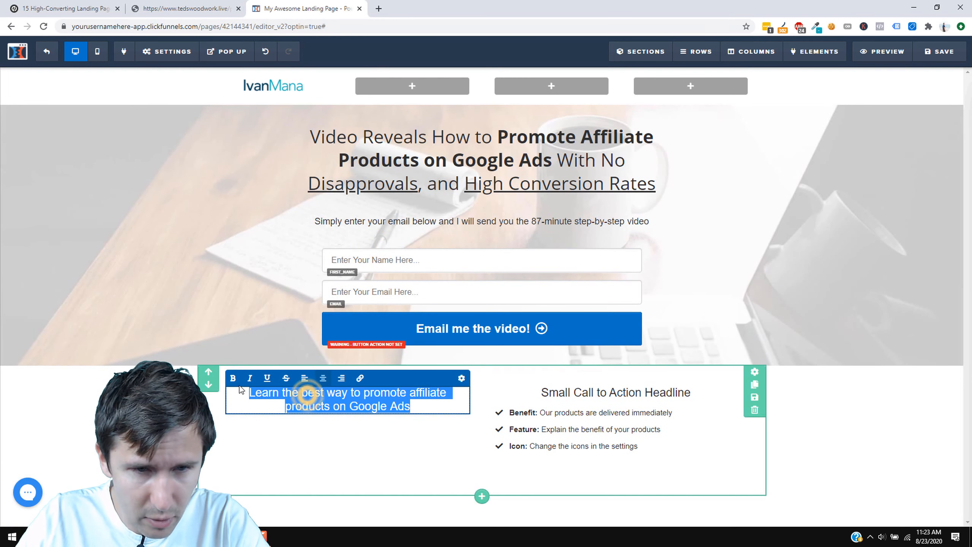
pyautogui.click(233, 378)
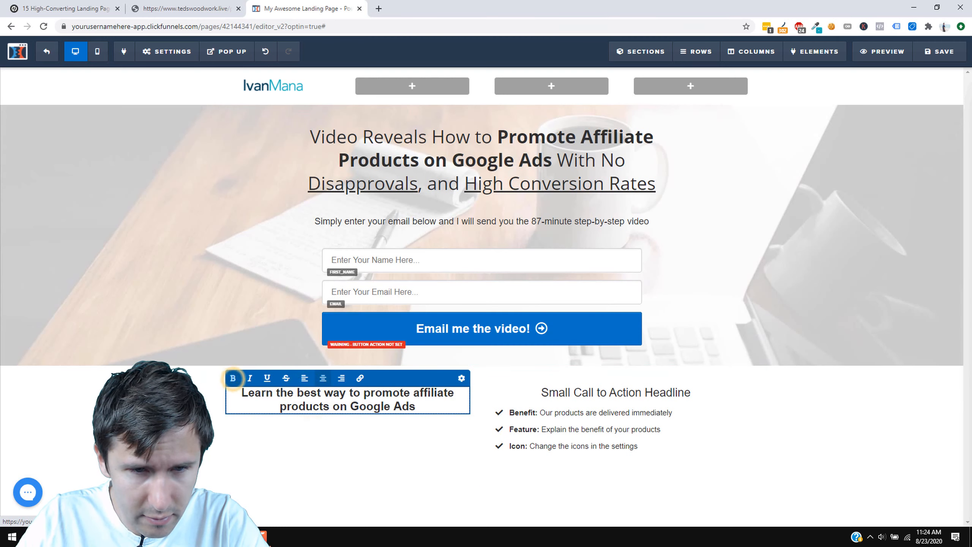
pyautogui.click(420, 402)
pyautogui.click(890, 250)
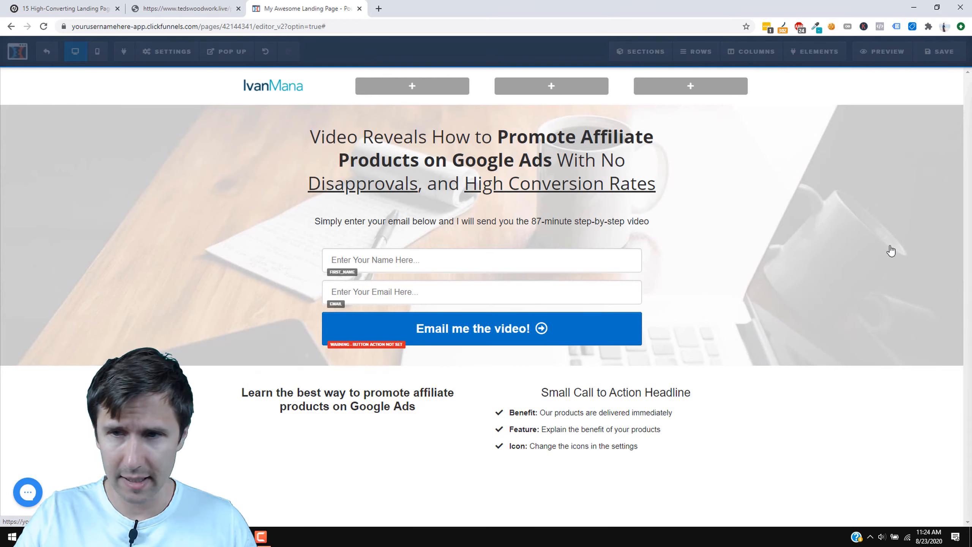
pyautogui.moveTo(860, 133); pyautogui.dragTo(892, 138)
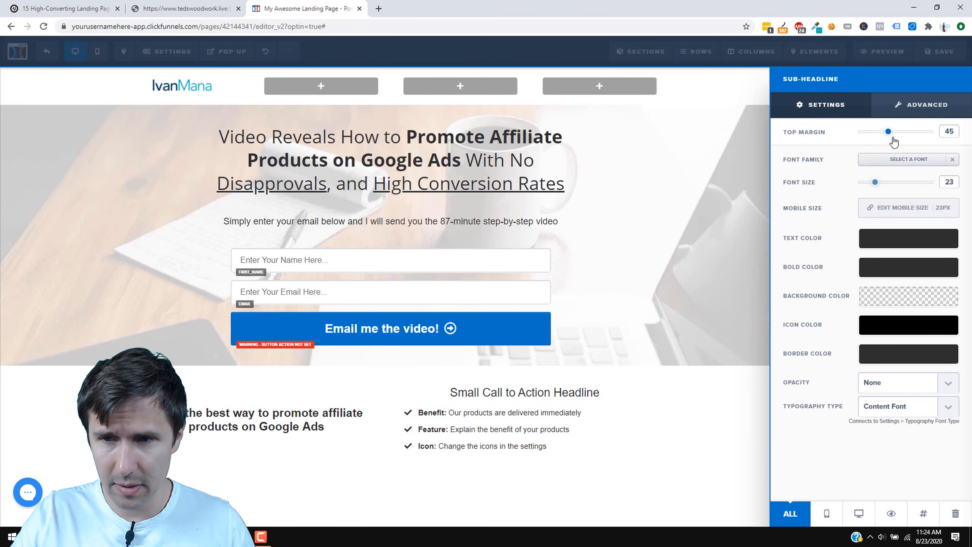
# Examine the sub-headline's advanced style options, including the line height and text transform choices, and close its settings.
pyautogui.click(912, 109)
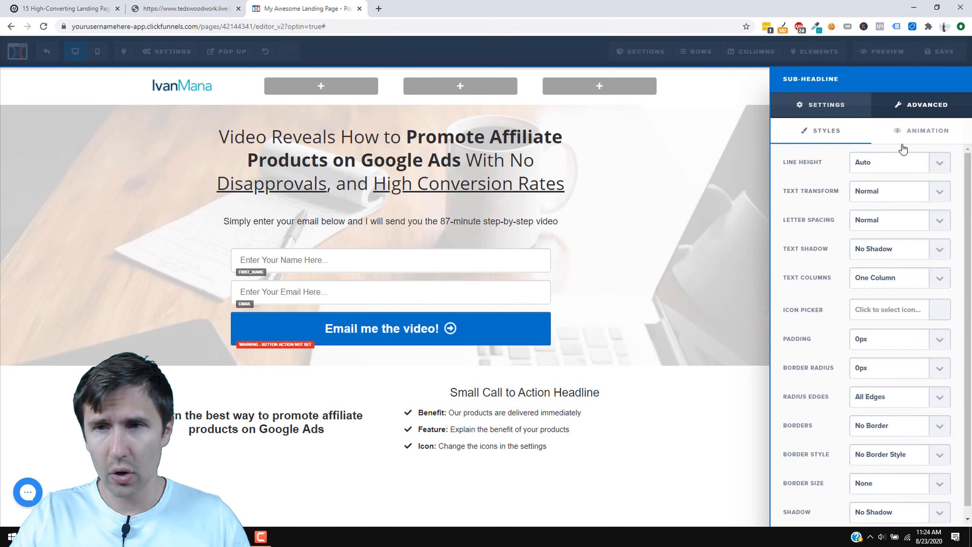
pyautogui.click(880, 159)
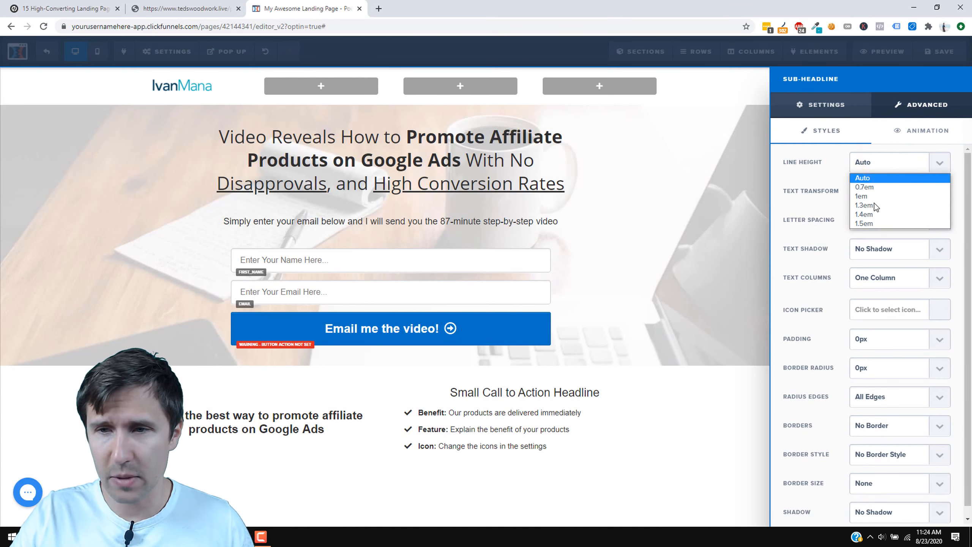
pyautogui.click(816, 163)
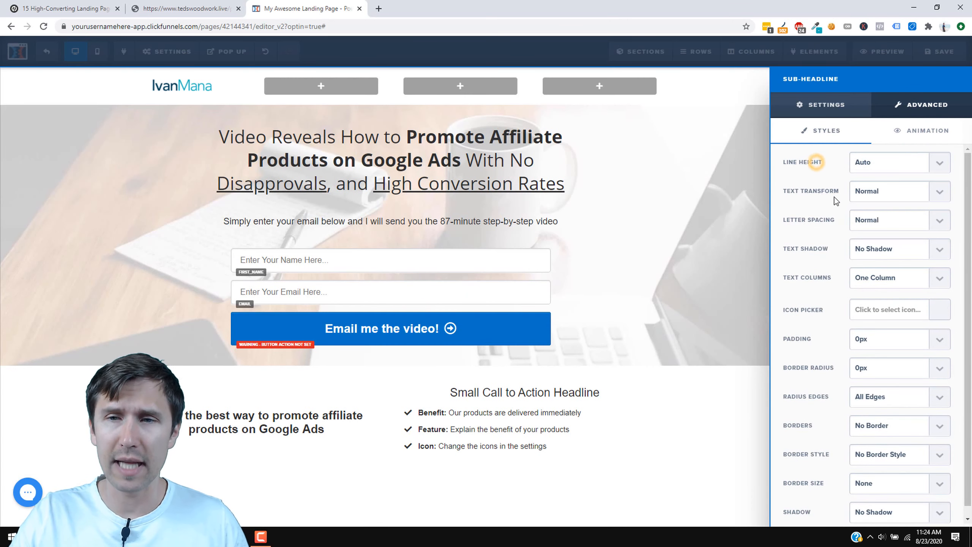
pyautogui.click(878, 191)
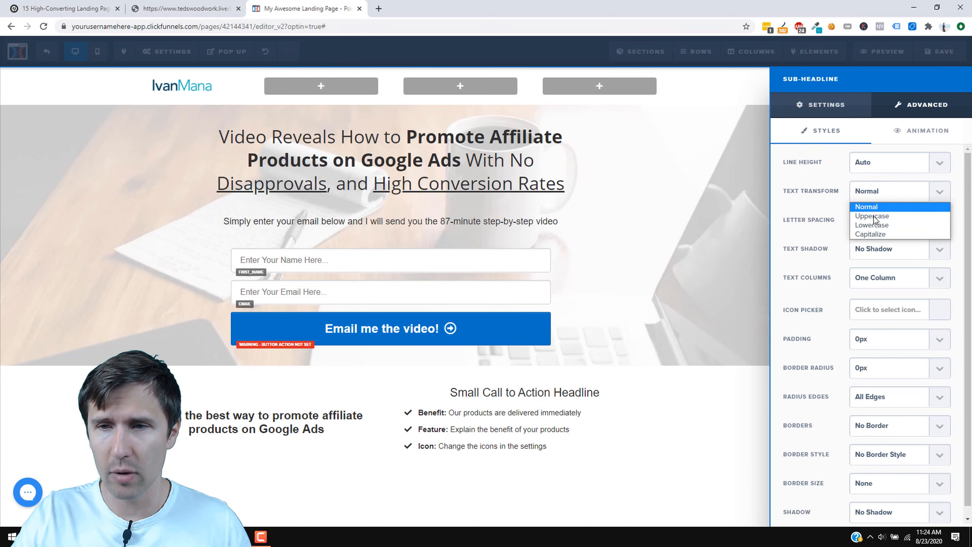
pyautogui.click(812, 212)
pyautogui.scroll(-1, 863, 421)
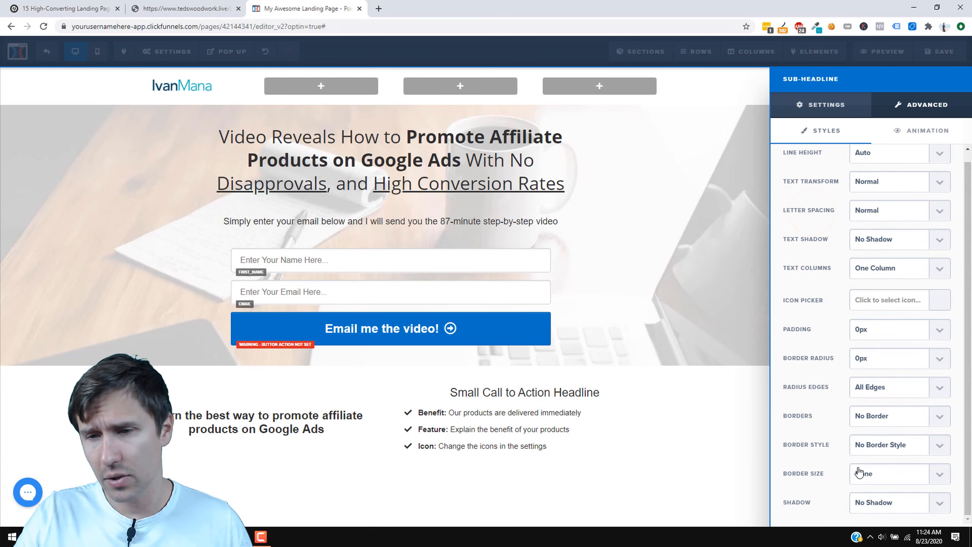
pyautogui.click(831, 111)
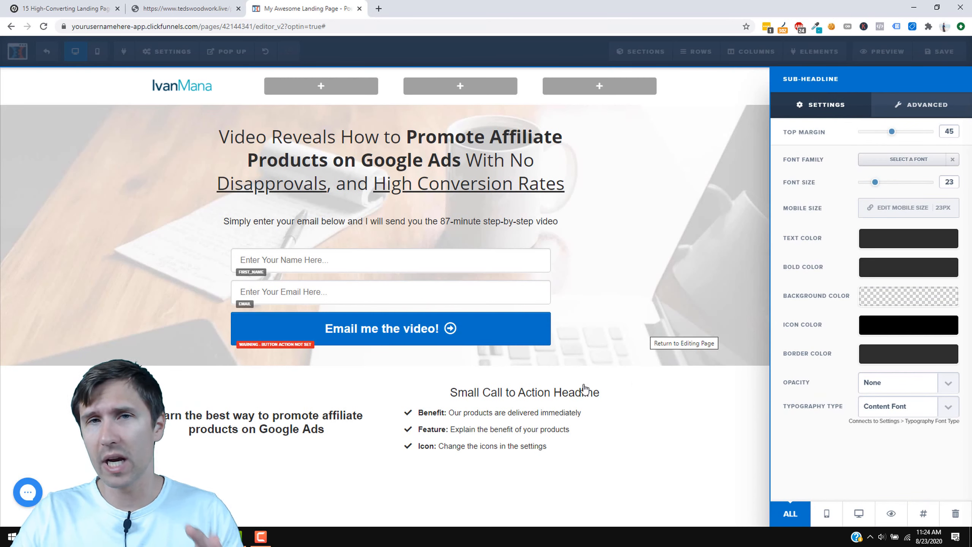
pyautogui.click(592, 343)
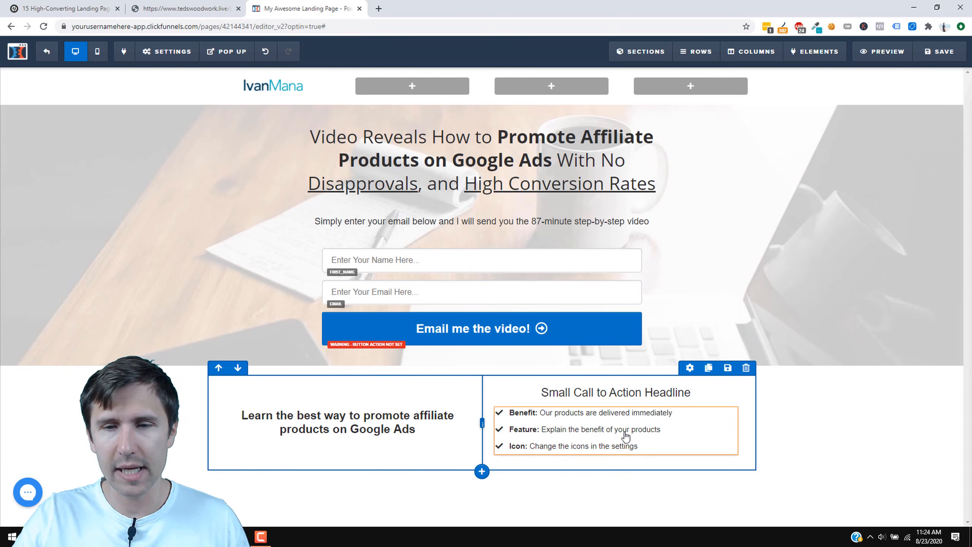
# Try adjusting the width of the two-column row and close the row settings.
pyautogui.click(690, 367)
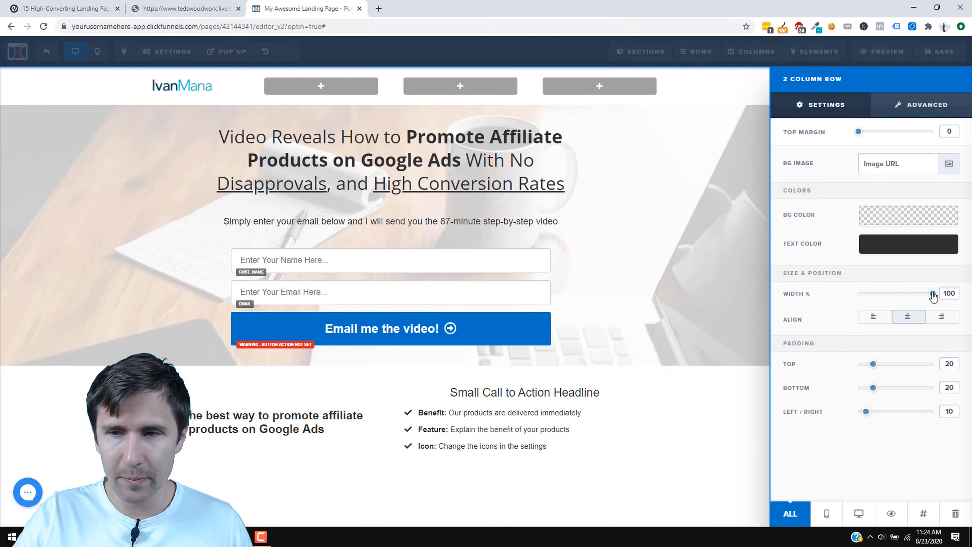
pyautogui.moveTo(932, 294); pyautogui.dragTo(957, 306)
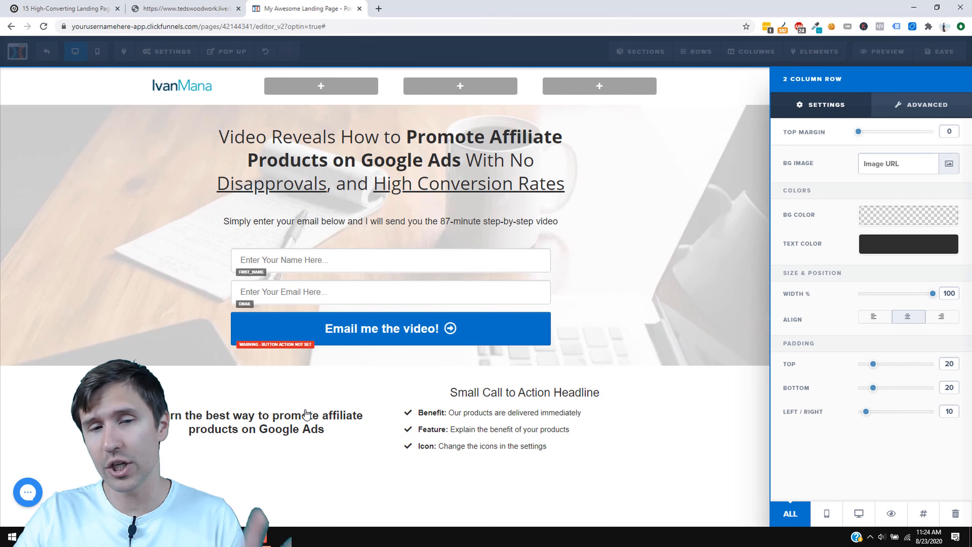
pyautogui.click(301, 441)
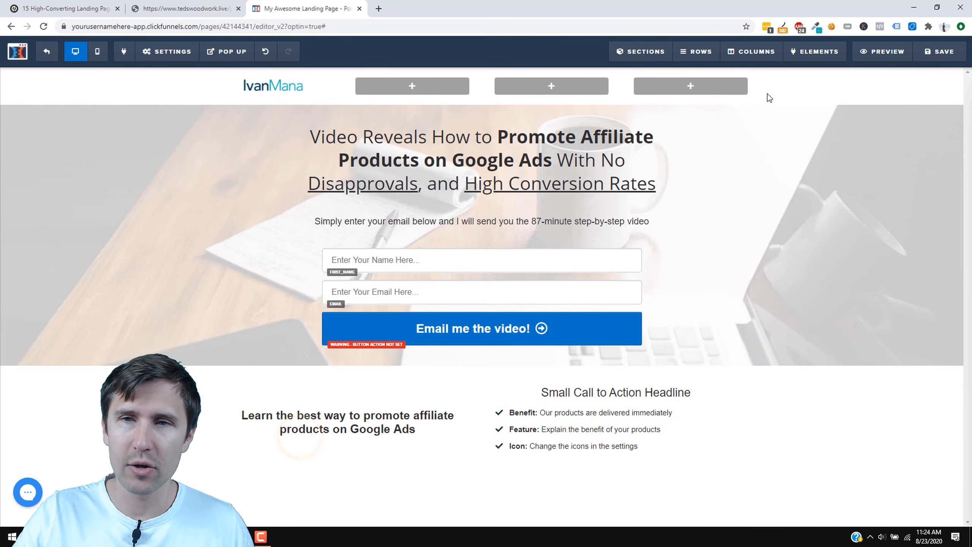
# Set the left/right padding of the two-column row's first column to 60 and compare the layout with the sample page.
pyautogui.click(747, 53)
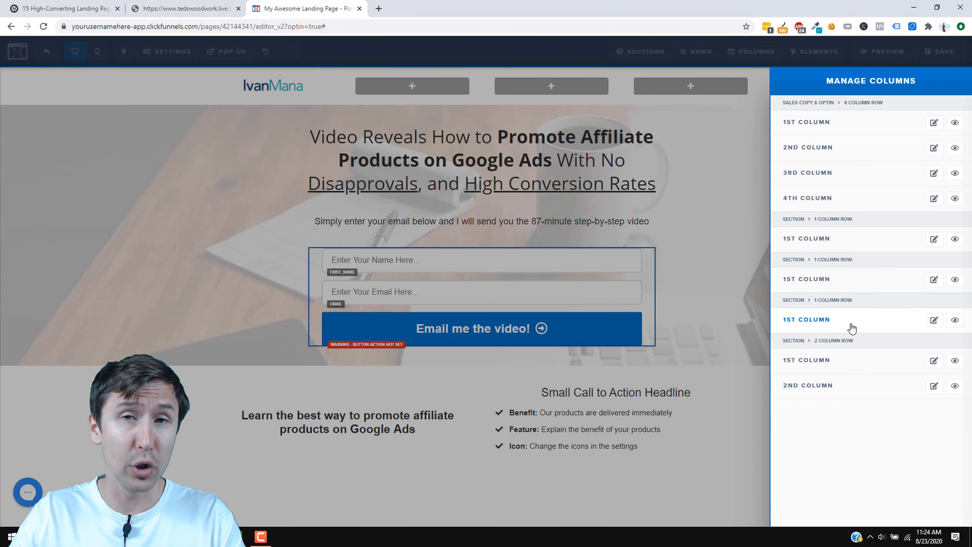
pyautogui.click(843, 363)
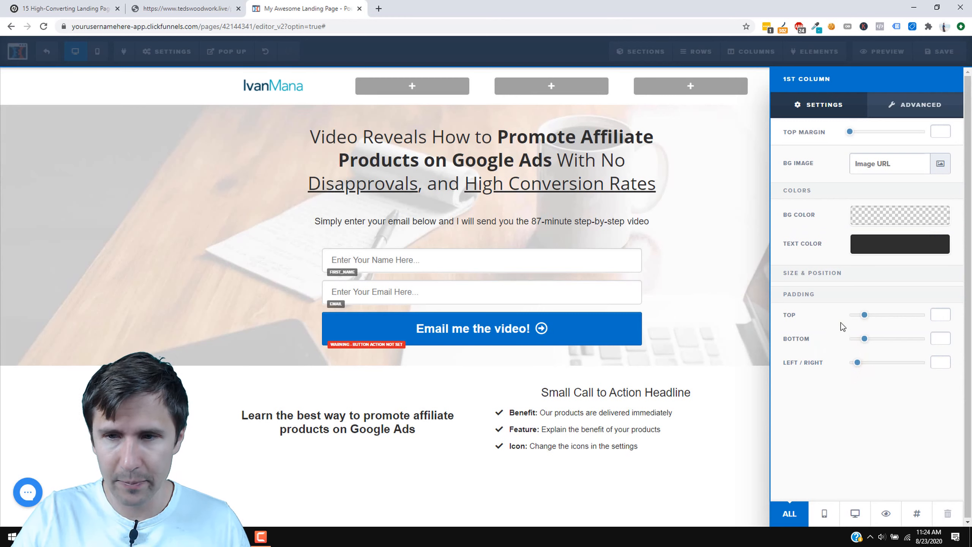
pyautogui.moveTo(863, 365); pyautogui.dragTo(898, 393)
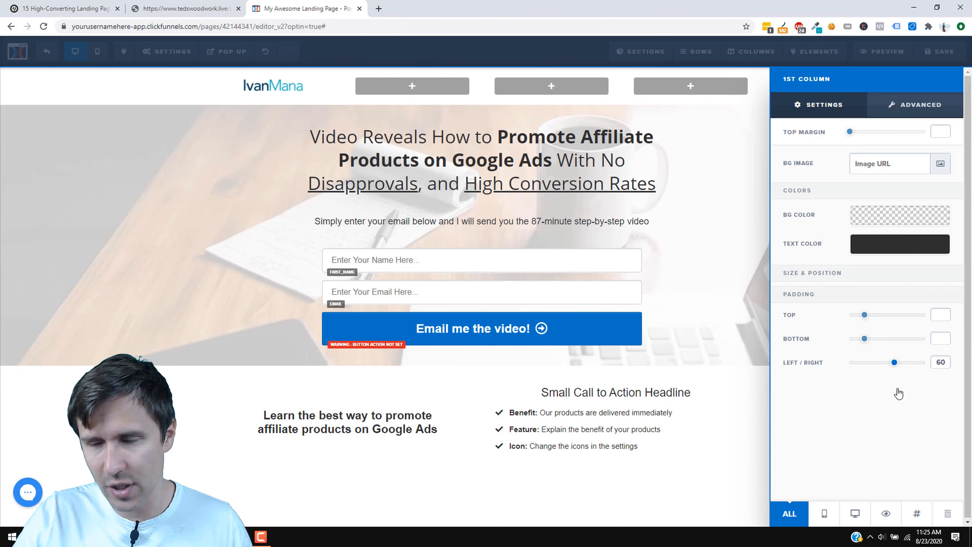
pyautogui.click(153, 10)
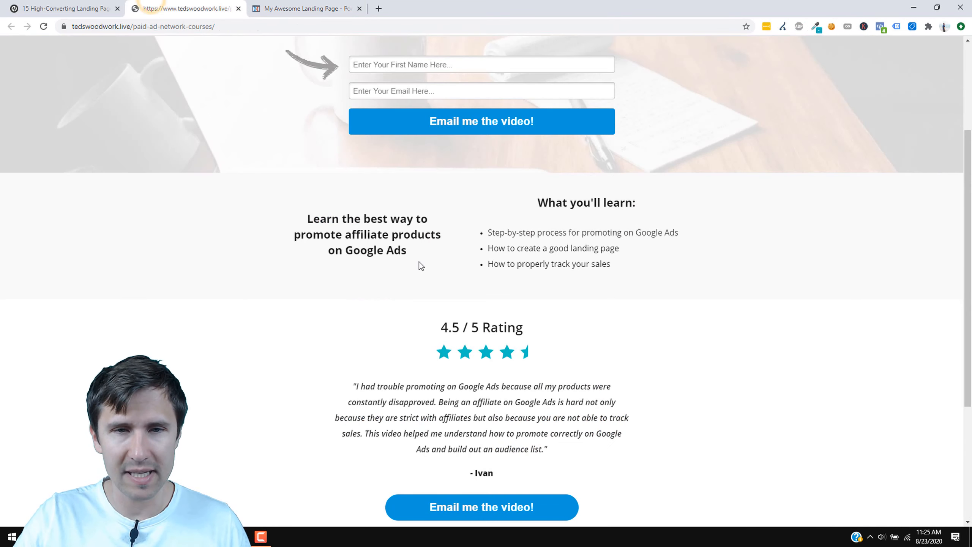
pyautogui.scroll(3, 476, 324)
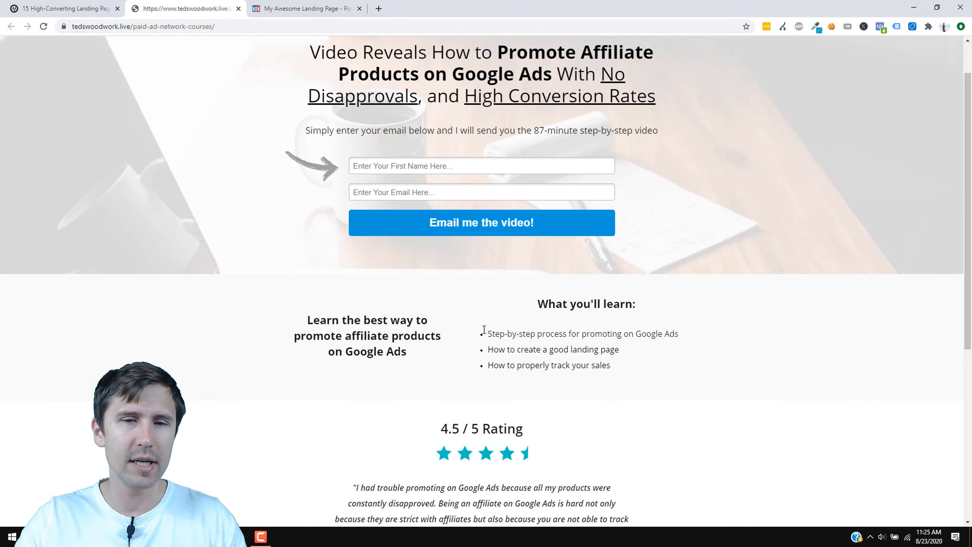
pyautogui.click(343, 5)
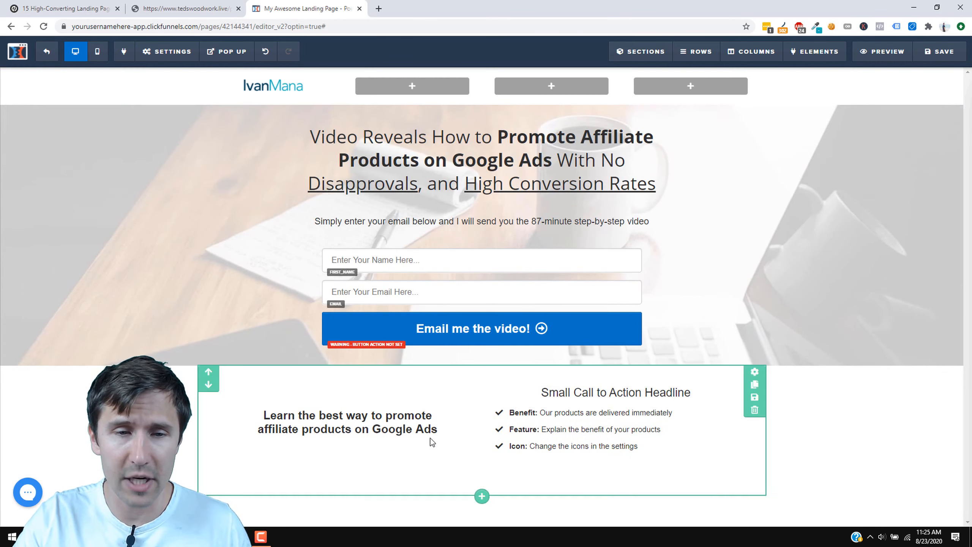
# Replace the second column's "Small Call to Action Headline" with "What you'll learn:", matching the sample page.
pyautogui.click(210, 4)
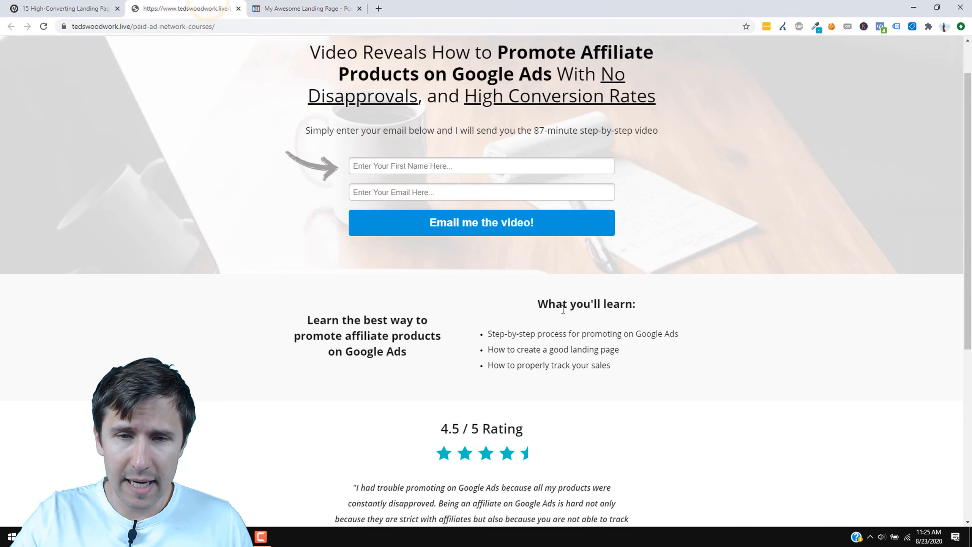
pyautogui.click(318, 8)
pyautogui.tripleClick(597, 392)
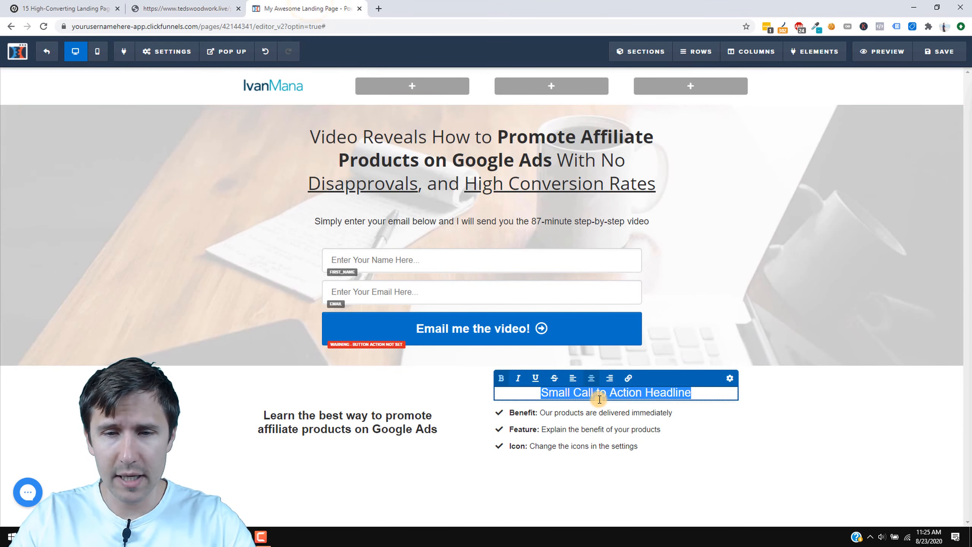
pyautogui.write("What you'll")
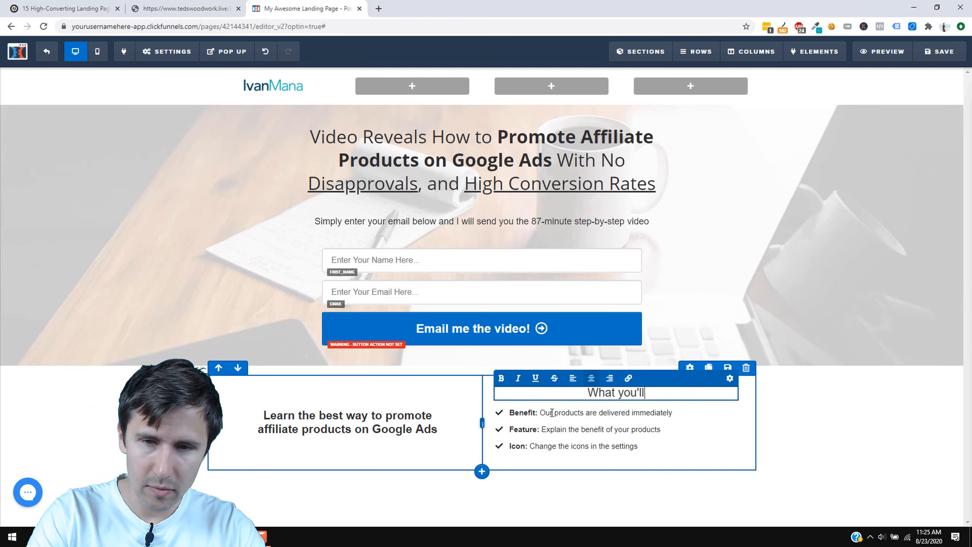
pyautogui.write(' learn:')
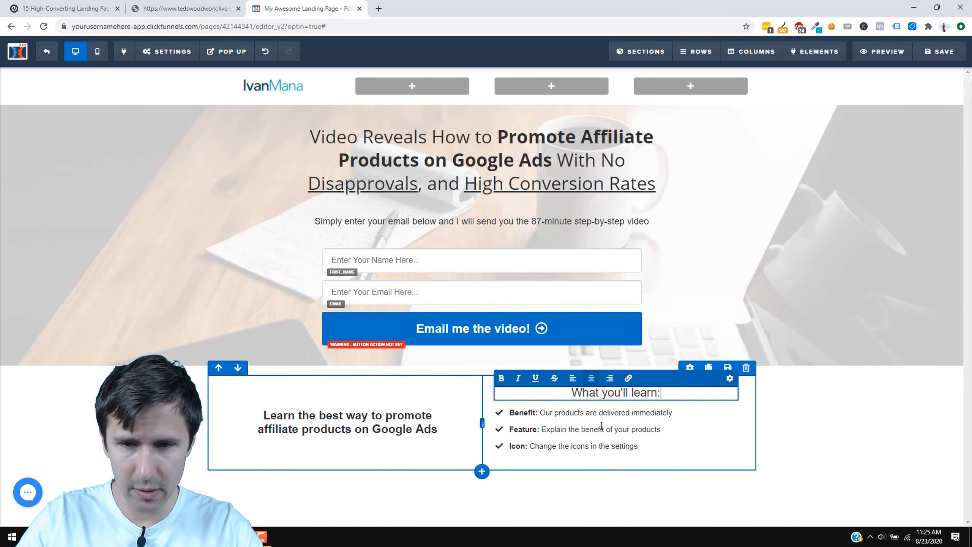
# Replace the first bullet with the sample page's "Step-by-step process for promoting on Google Ads" as plain text, without the extra blank line.
pyautogui.click(183, 8)
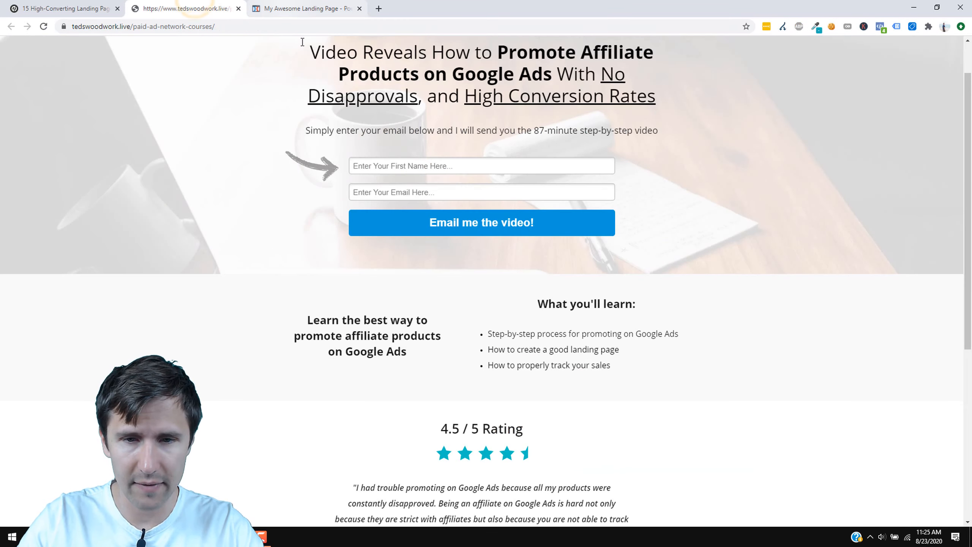
pyautogui.tripleClick(557, 333)
pyautogui.rightClick(558, 333)
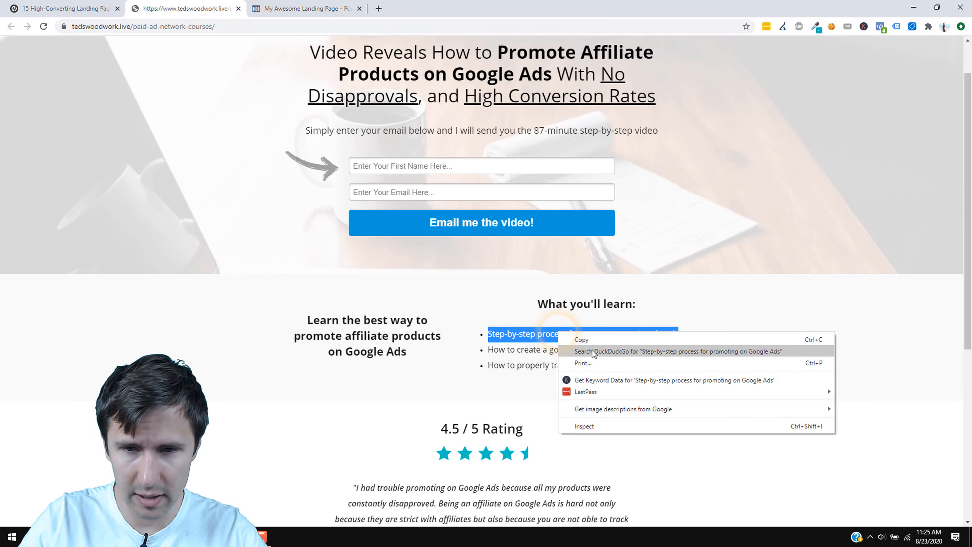
pyautogui.click(580, 336)
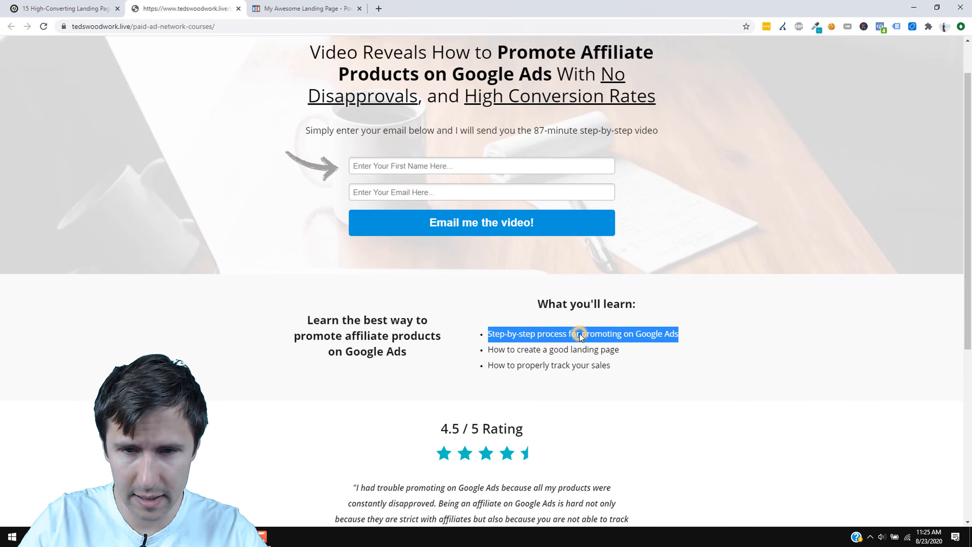
pyautogui.click(301, 7)
pyautogui.tripleClick(581, 411)
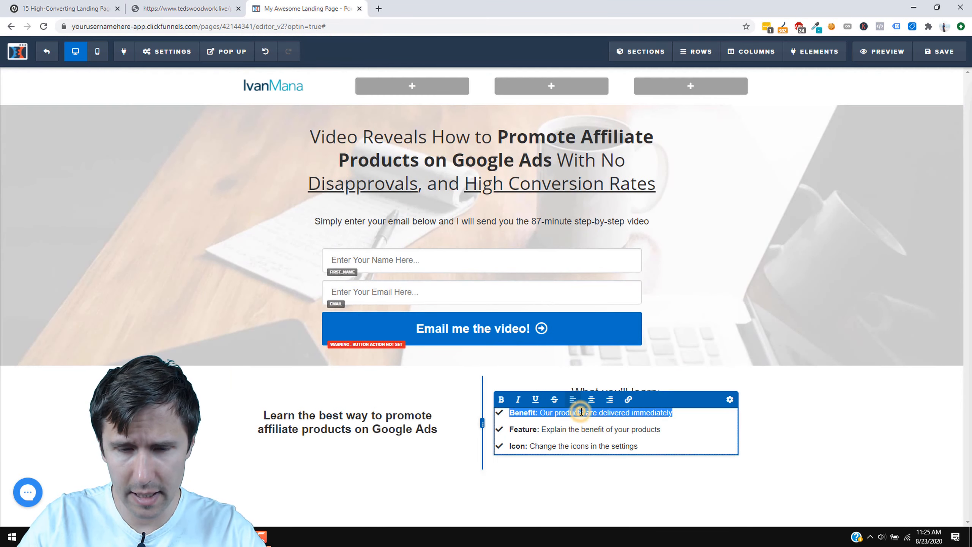
pyautogui.hotkey('ctrl', 'v')
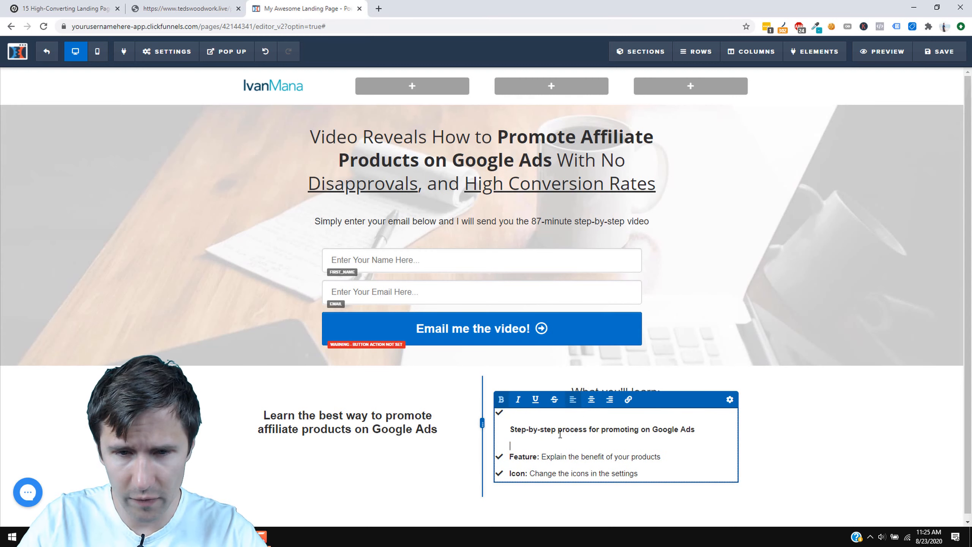
pyautogui.hotkey('ctrl', 'z')
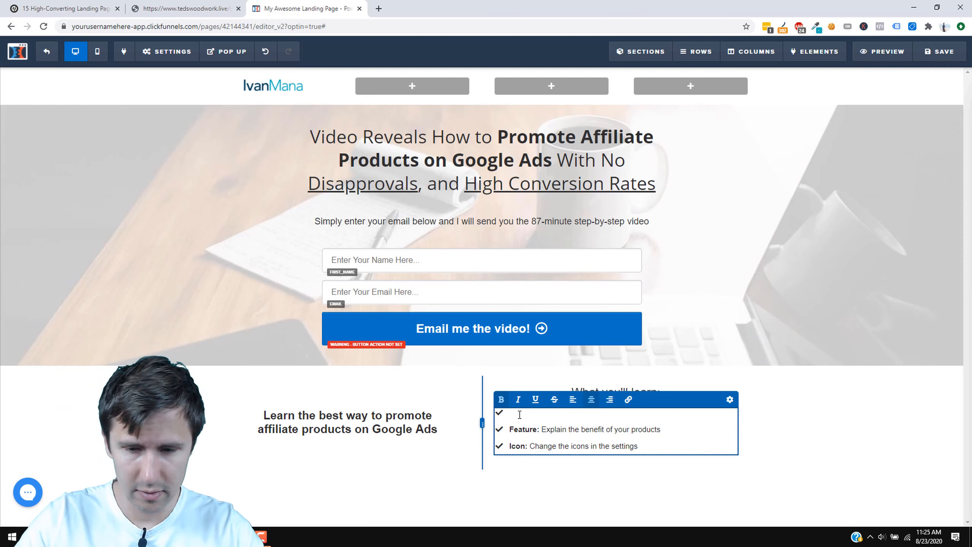
pyautogui.hotkey('ctrl', 'shift', 'v')
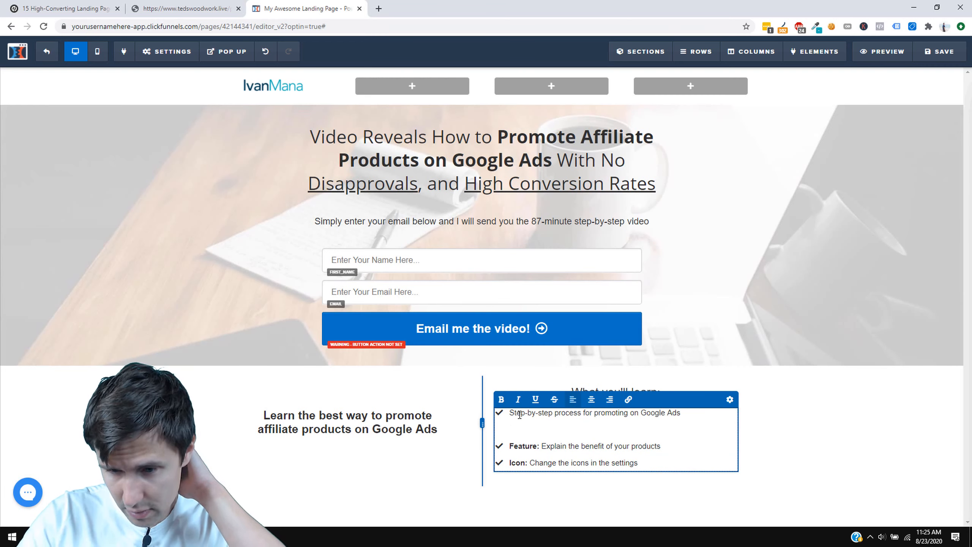
pyautogui.press('BackSpace')
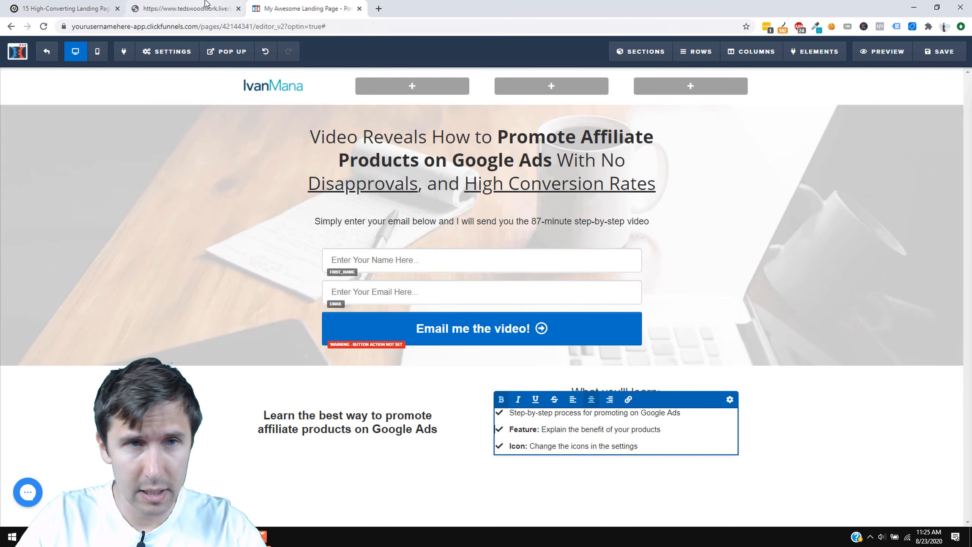
# Replace the second bullet with the sample page's "How to create a good landing page" as plain text, without the extra blank line.
pyautogui.click(203, 8)
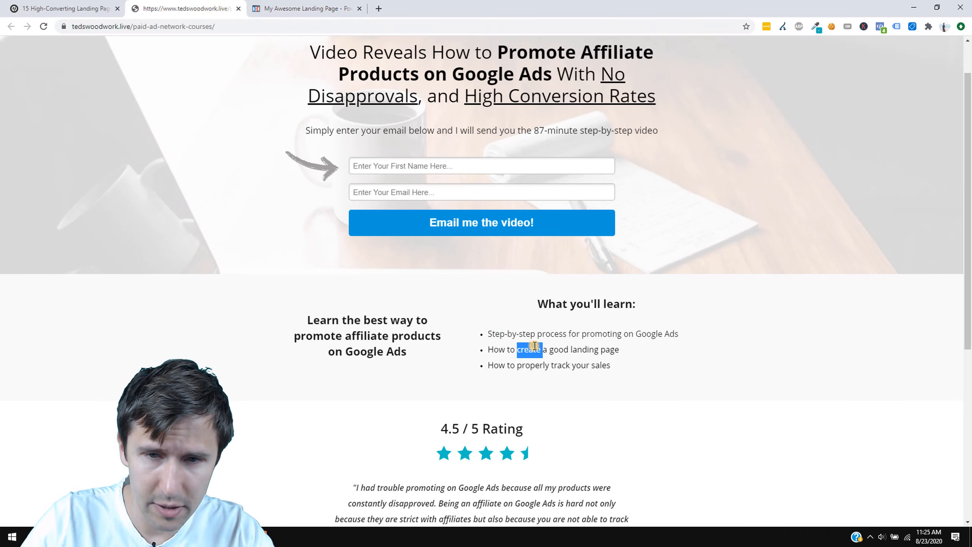
pyautogui.tripleClick(532, 349)
pyautogui.hotkey('ctrl', 'c')
pyautogui.click(300, 4)
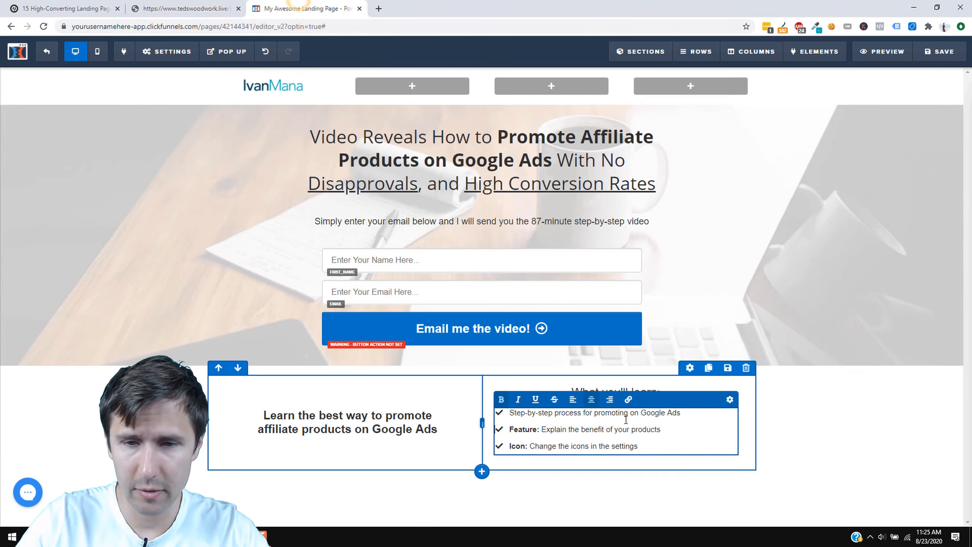
pyautogui.tripleClick(579, 422)
pyautogui.hotkey('ctrl', 'v')
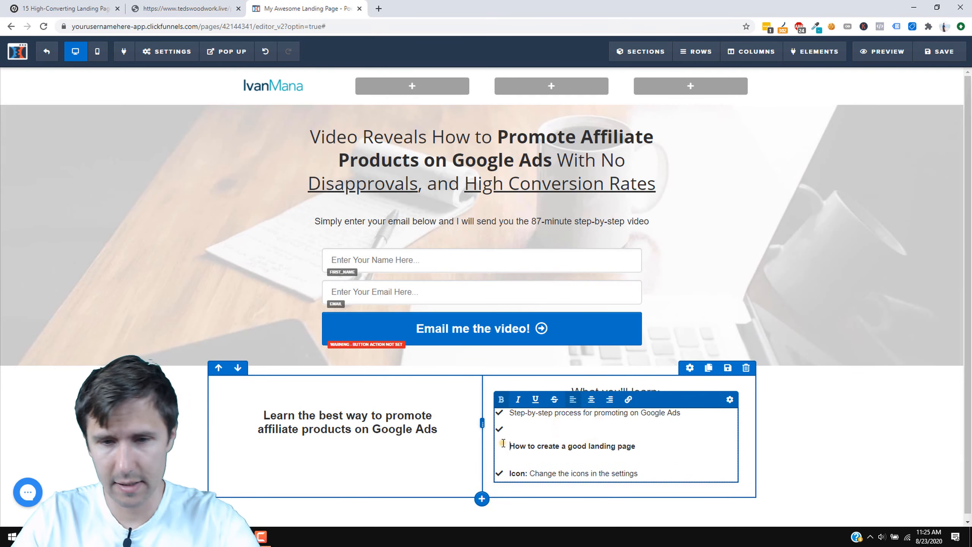
pyautogui.hotkey('ctrl', 'z')
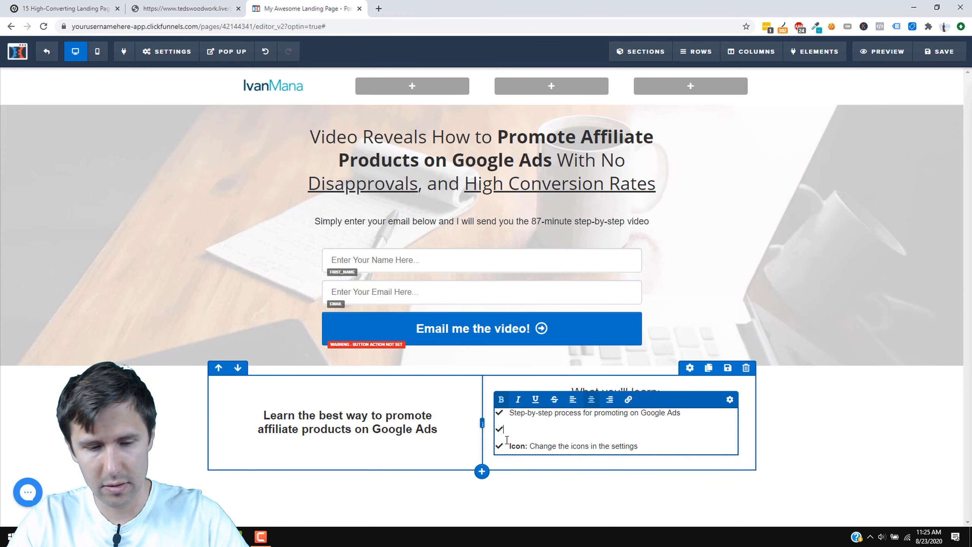
pyautogui.hotkey('ctrl', 'shift', 'v')
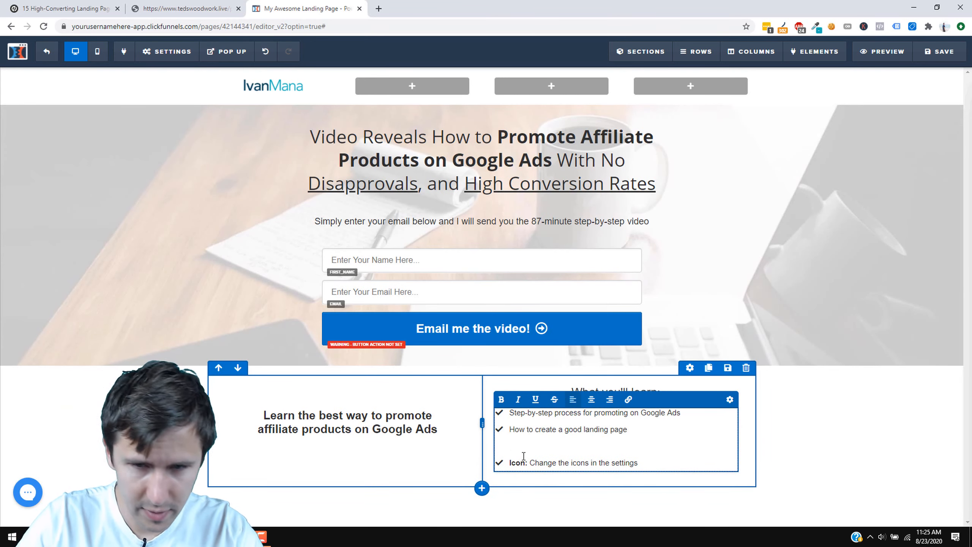
pyautogui.press('BackSpace')
# Replace the third bullet with "How to properly track your ads" and remove its bold formatting.
pyautogui.tripleClick(557, 446)
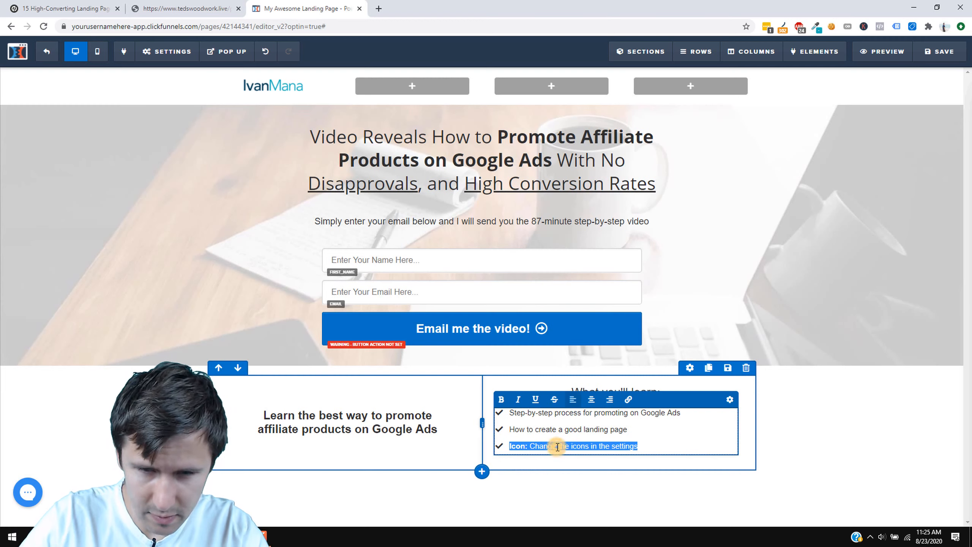
pyautogui.write('How to properly track your ads')
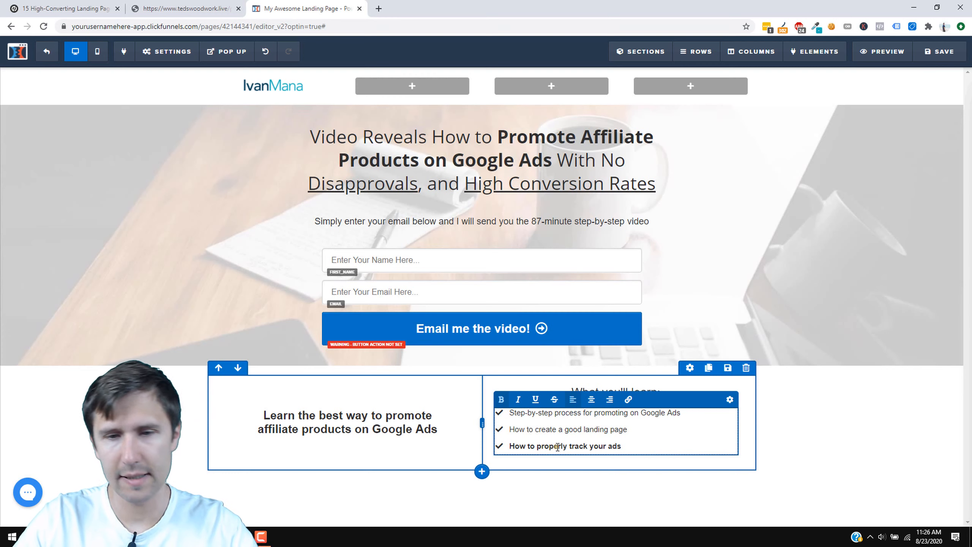
pyautogui.tripleClick(558, 447)
pyautogui.click(500, 399)
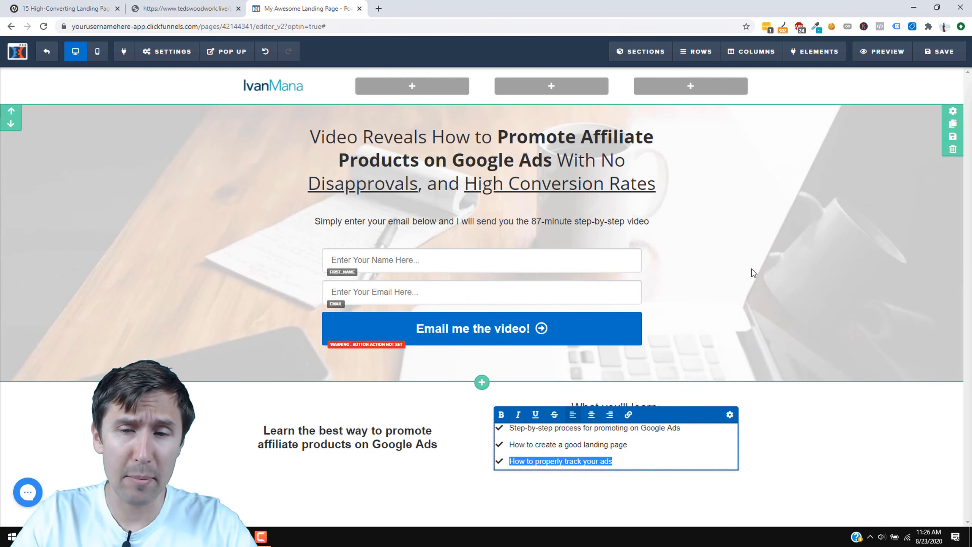
pyautogui.click(763, 266)
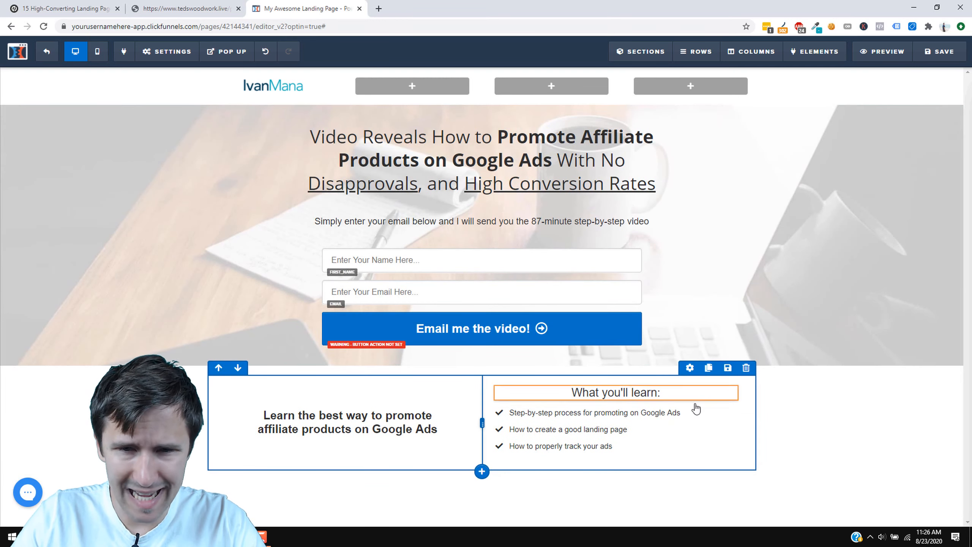
# Make the "What you'll learn:" headline bold.
pyautogui.scroll(1, 702, 390)
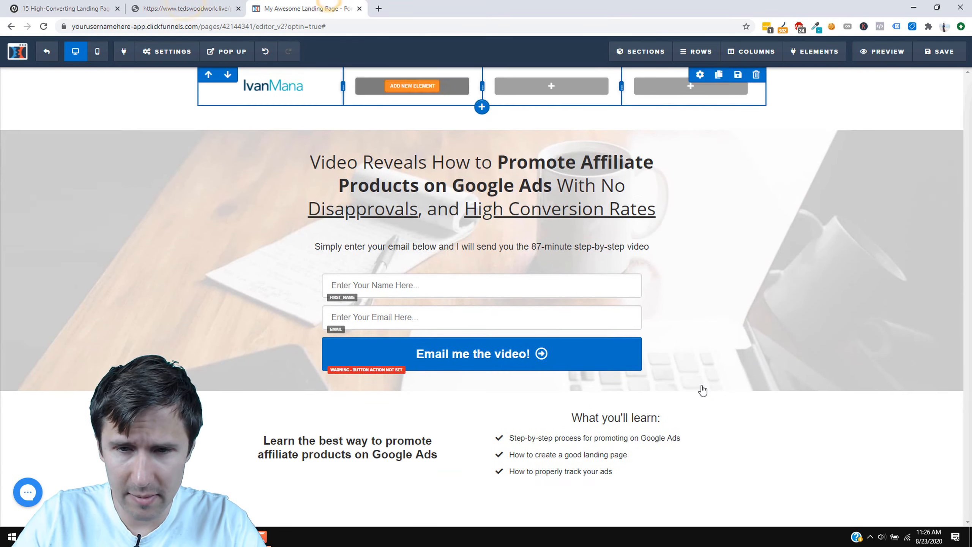
pyautogui.tripleClick(620, 393)
pyautogui.click(498, 378)
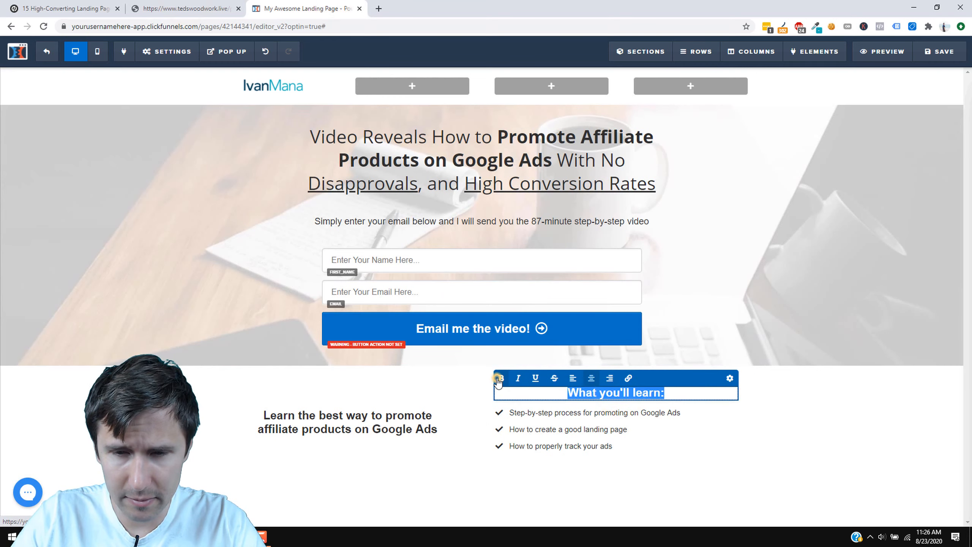
pyautogui.click(845, 423)
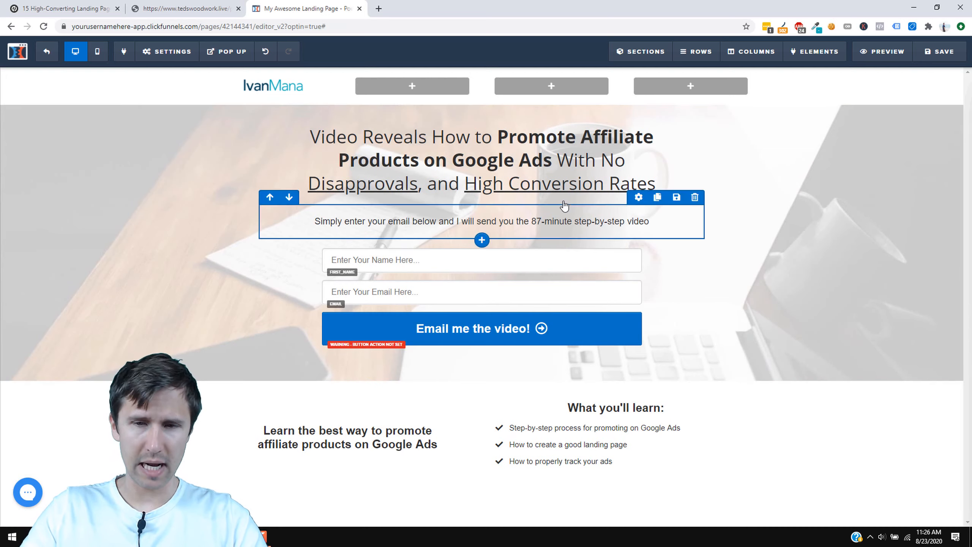
# Check the sample page, try centering the second column's bullet list, and restore its left alignment.
pyautogui.click(197, 8)
pyautogui.click(288, 5)
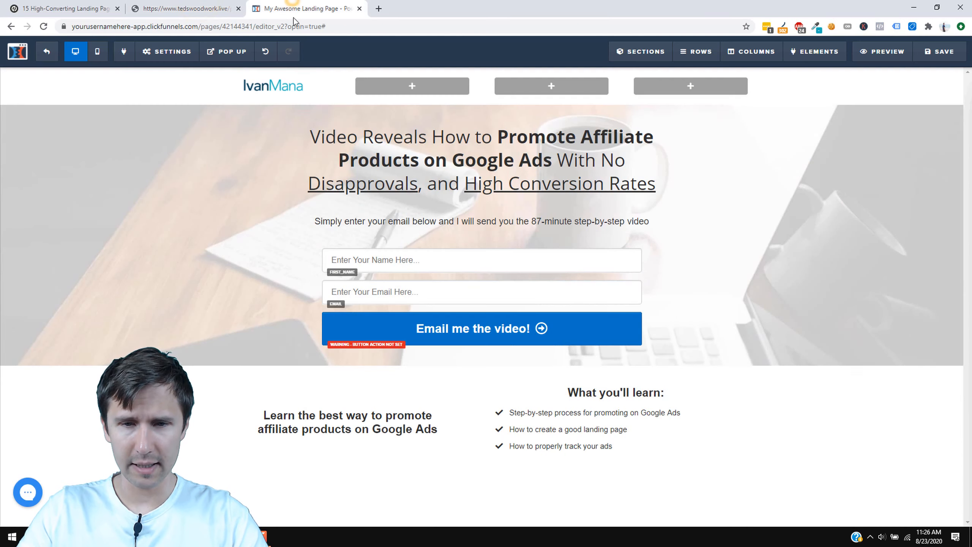
pyautogui.click(658, 444)
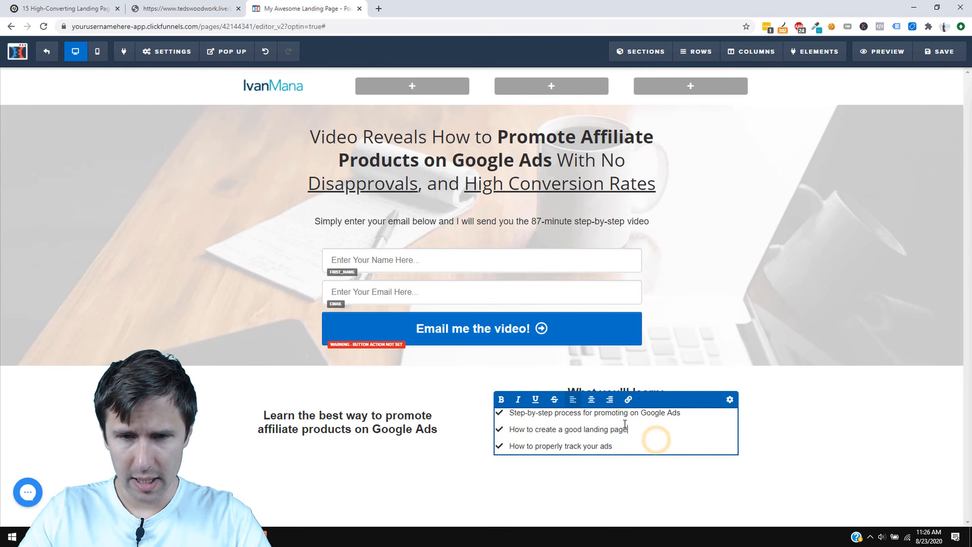
pyautogui.click(589, 400)
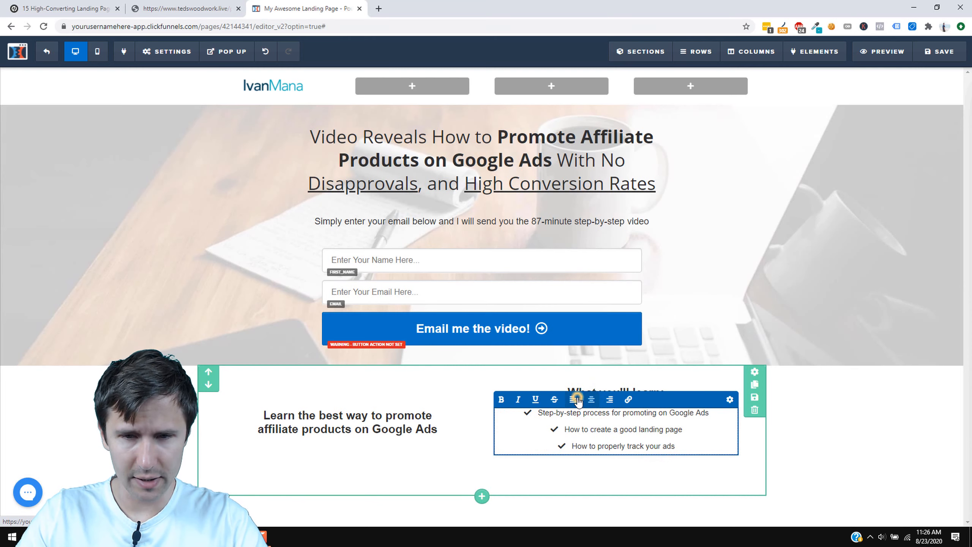
pyautogui.click(573, 400)
pyautogui.click(915, 389)
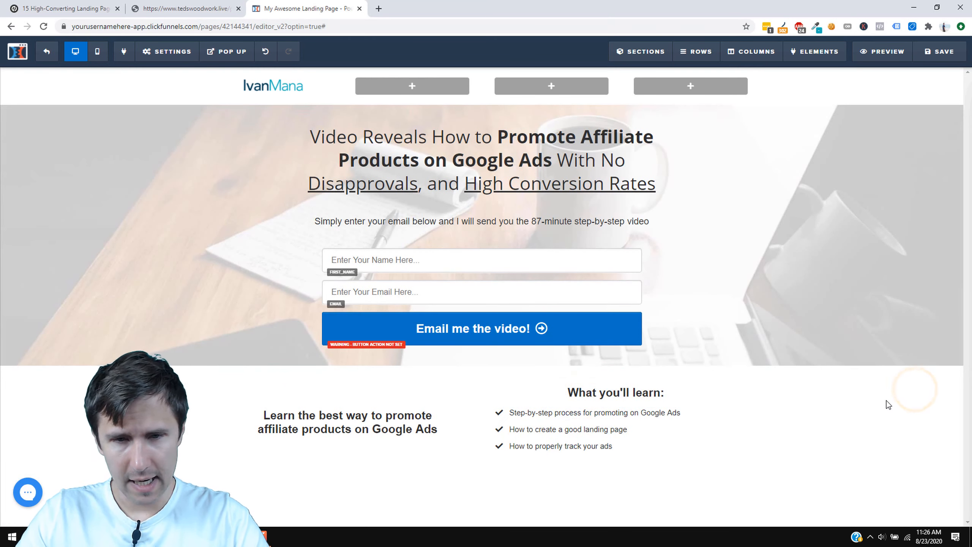
# Add a full-width section at the end of the page, below the "What you'll learn" section.
pyautogui.moveTo(642, 51)
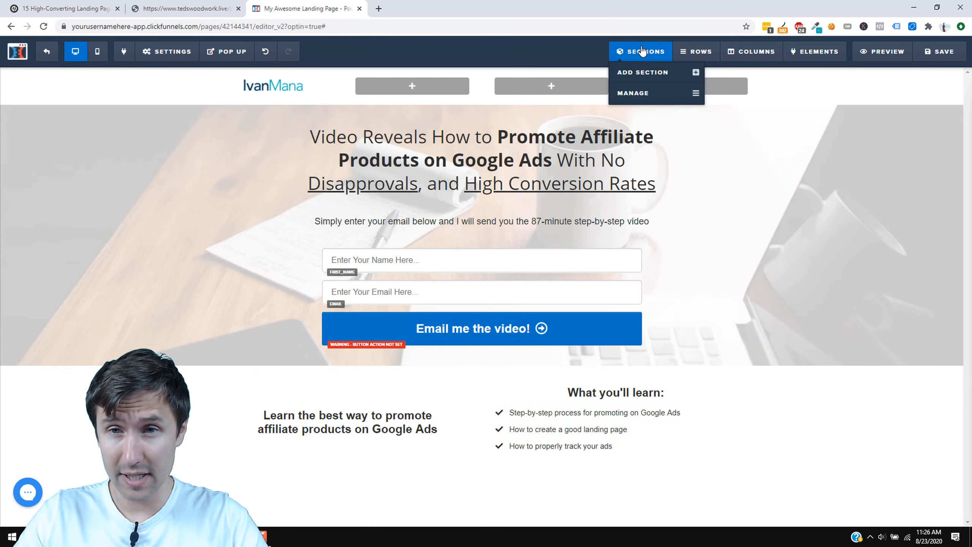
pyautogui.click(646, 73)
pyautogui.click(783, 96)
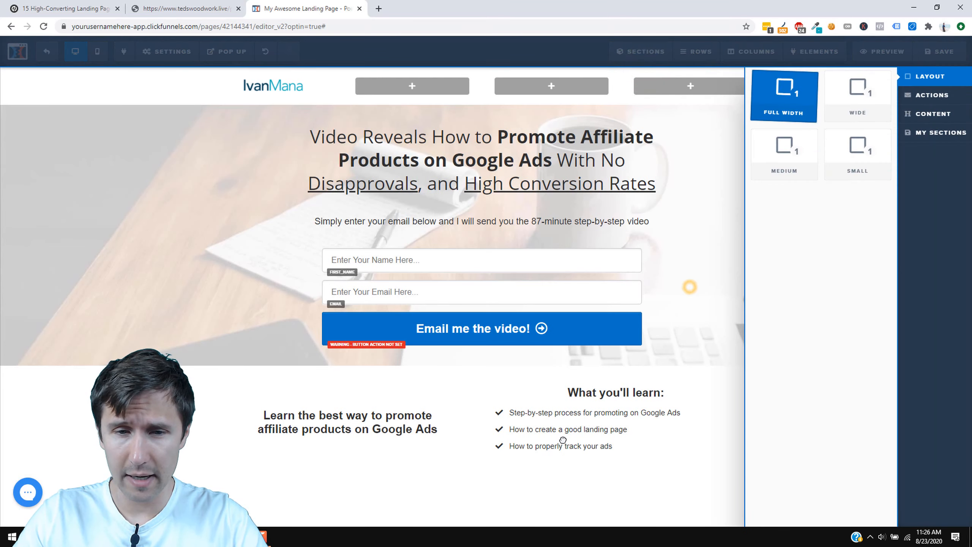
pyautogui.scroll(-2, 502, 502)
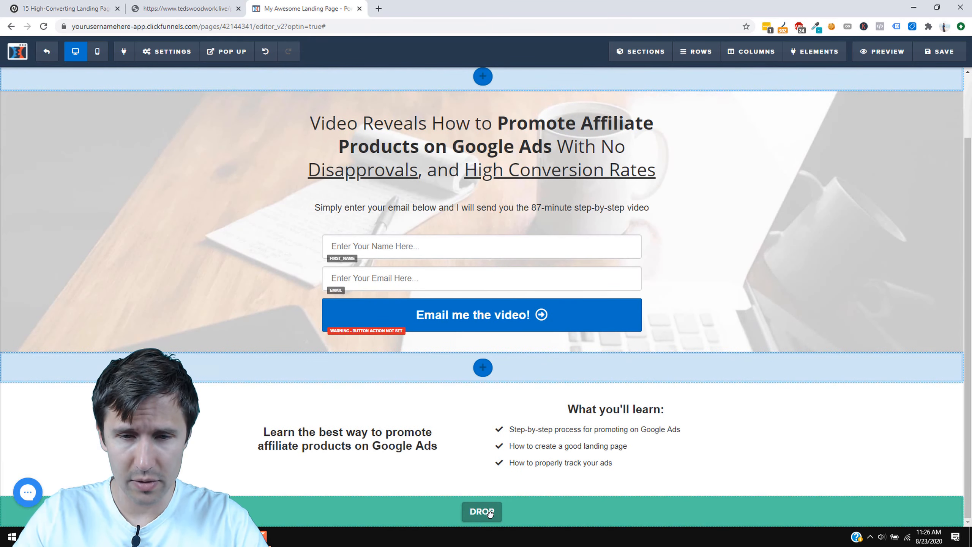
pyautogui.click(490, 513)
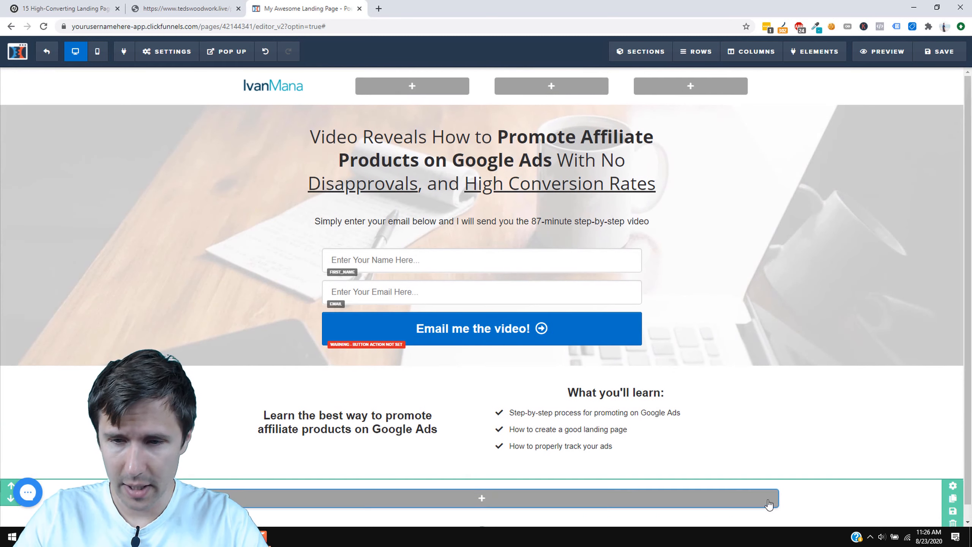
# Set the new empty section's width to Wide.
pyautogui.click(952, 487)
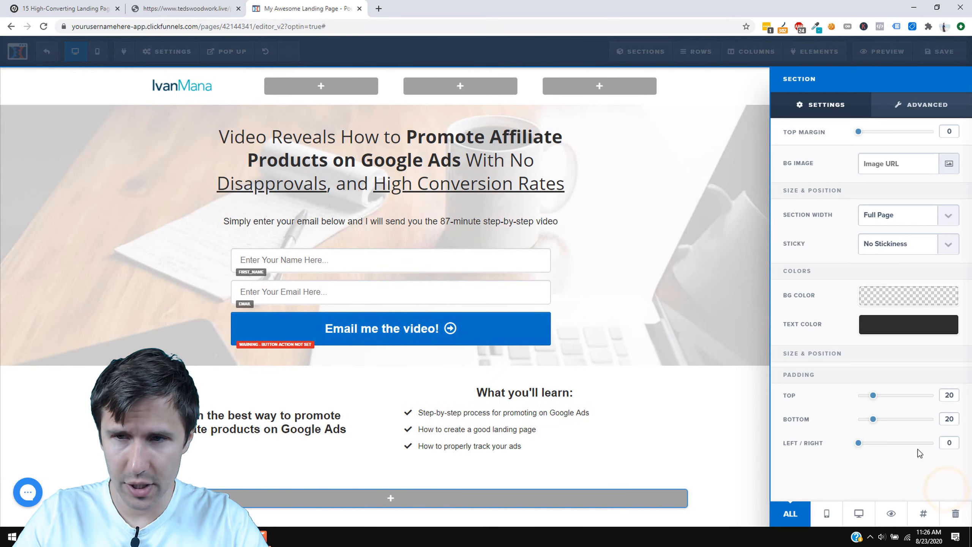
pyautogui.click(893, 214)
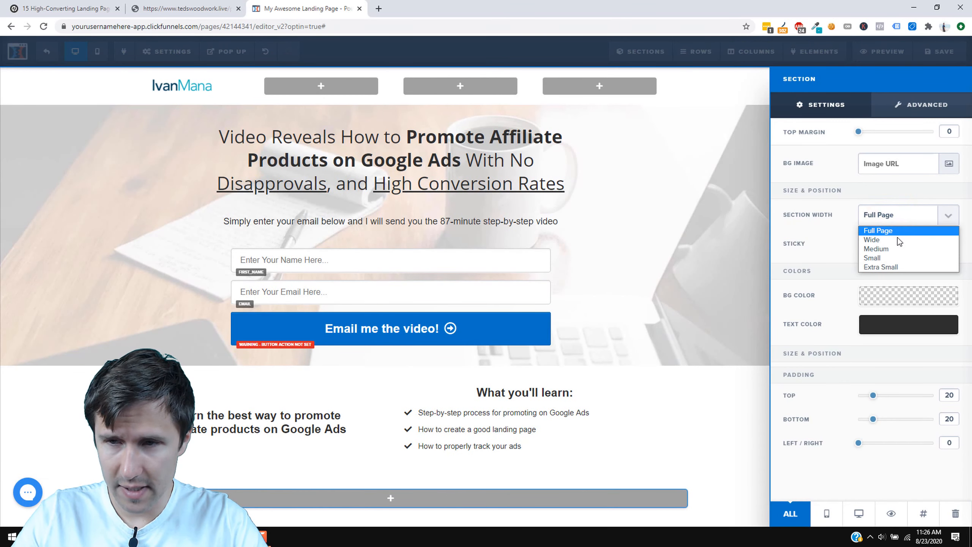
pyautogui.click(878, 240)
pyautogui.click(678, 354)
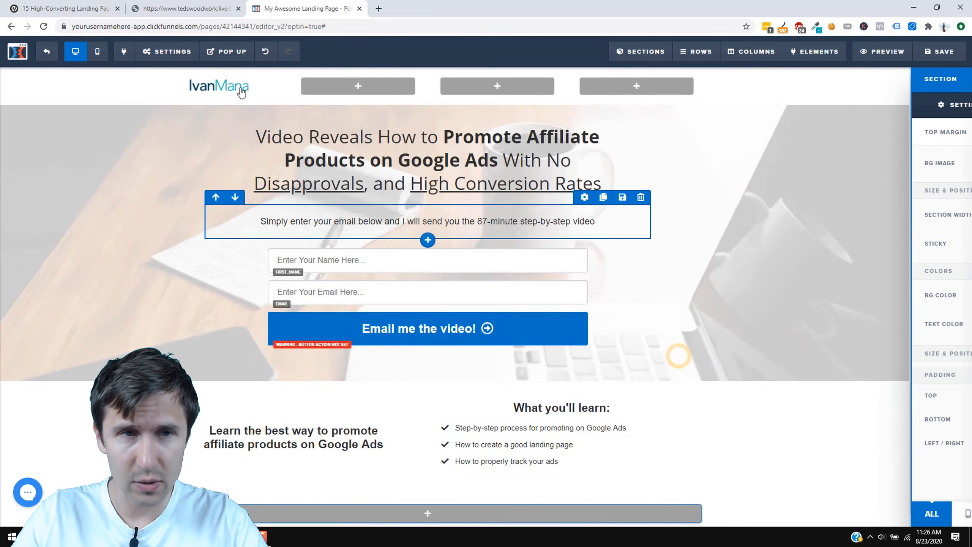
# Review the sample page's sections and set the "What you'll learn" section's width to Full Page.
pyautogui.click(199, 4)
pyautogui.scroll(-4, 450, 282)
pyautogui.scroll(4, 450, 282)
pyautogui.scroll(-8, 451, 281)
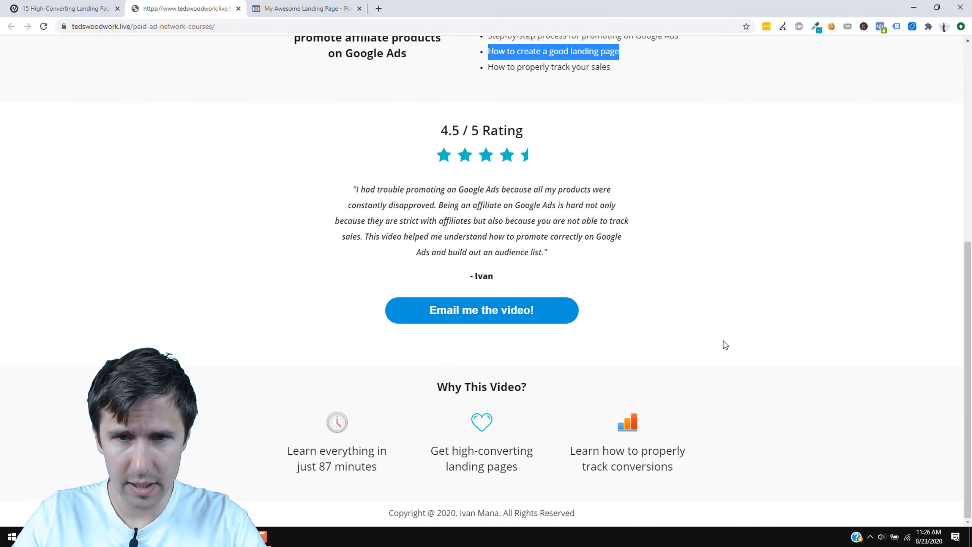
pyautogui.scroll(4, 709, 357)
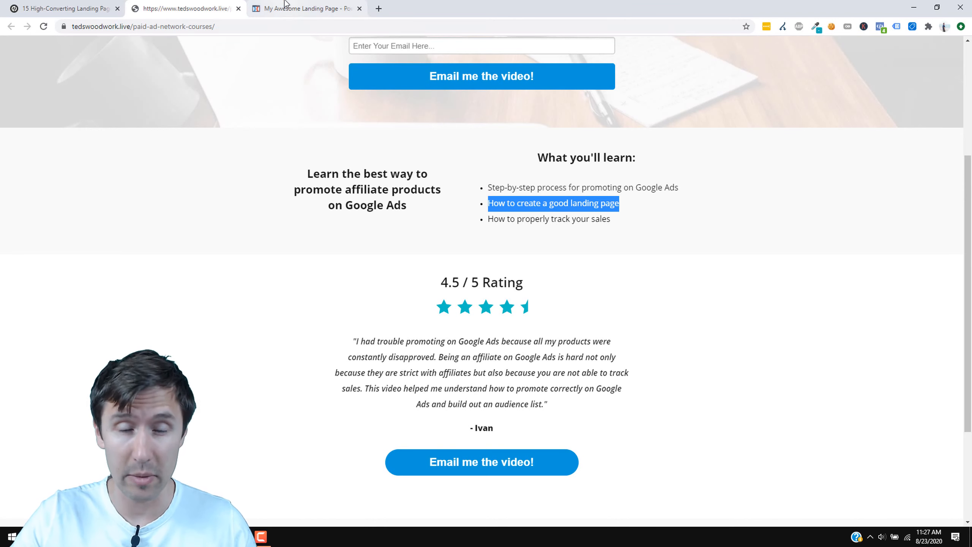
pyautogui.click(291, 8)
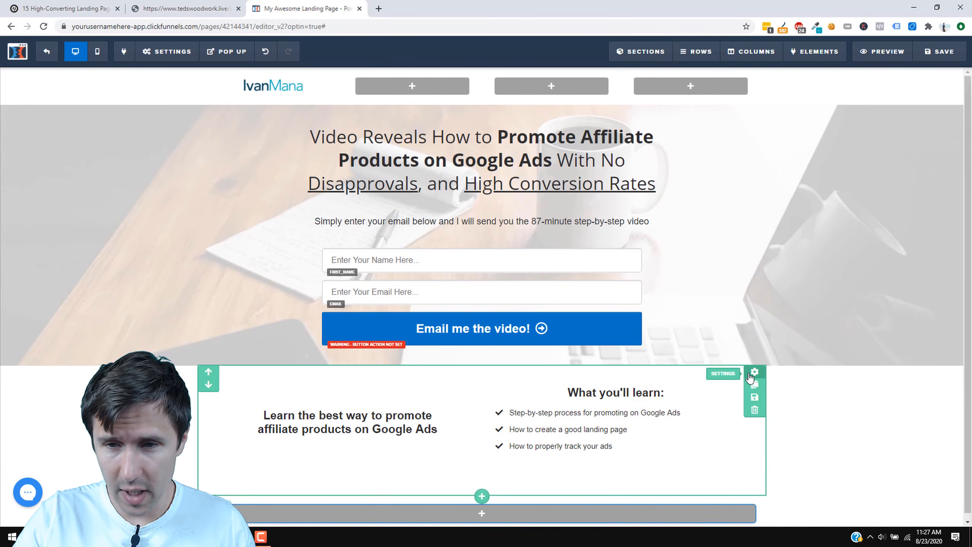
pyautogui.click(749, 375)
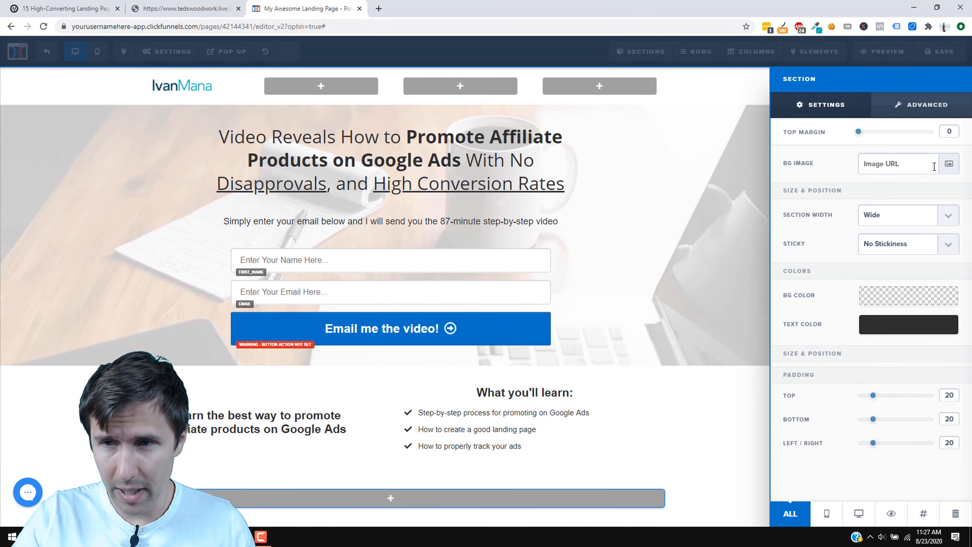
pyautogui.click(892, 221)
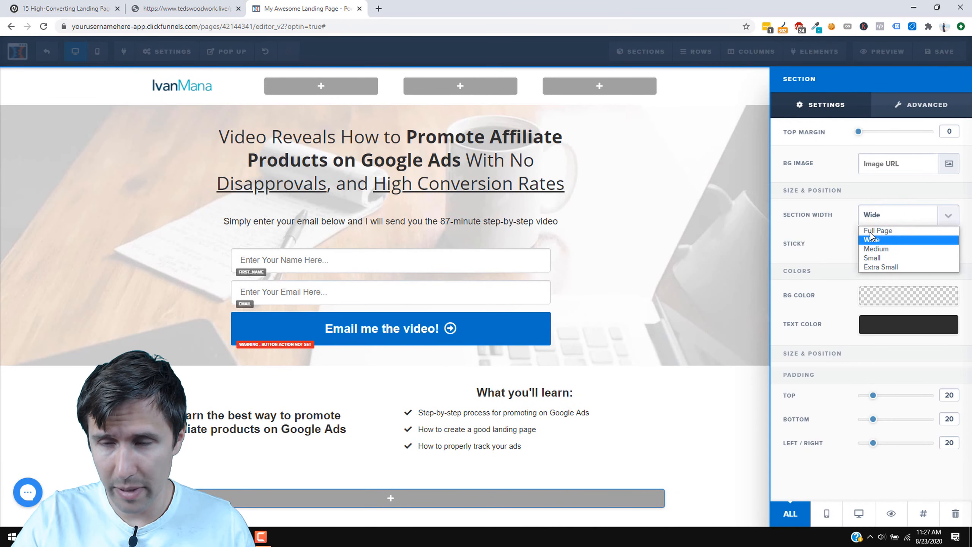
pyautogui.click(870, 232)
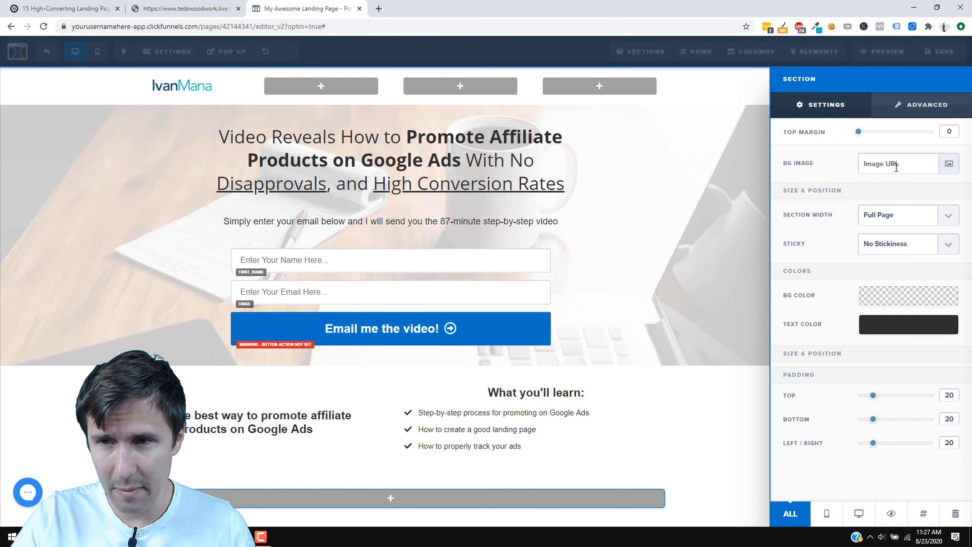
# Give the "What you'll learn" section the light grey background rgba(229, 229, 229, 0.21) and compare it with the sample page.
pyautogui.click(874, 294)
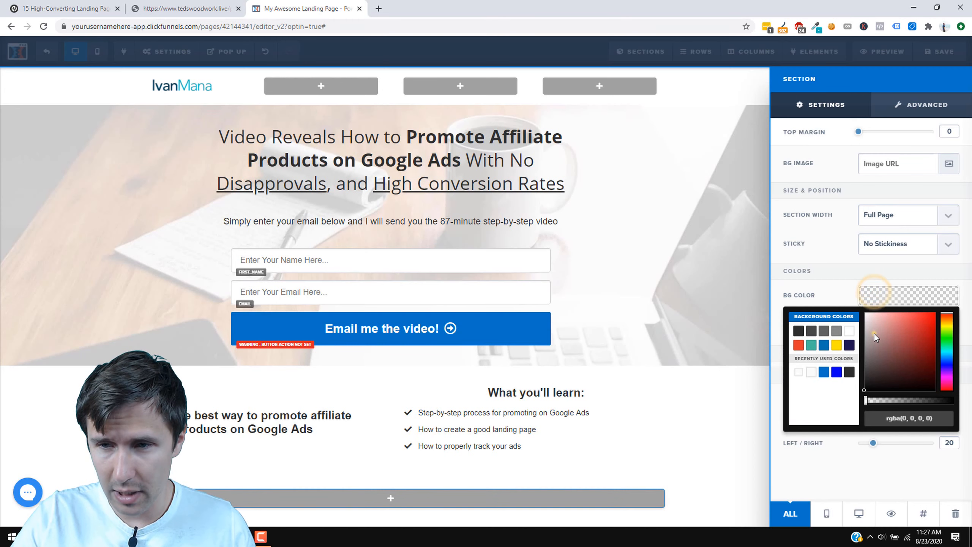
pyautogui.moveTo(874, 333); pyautogui.dragTo(855, 320)
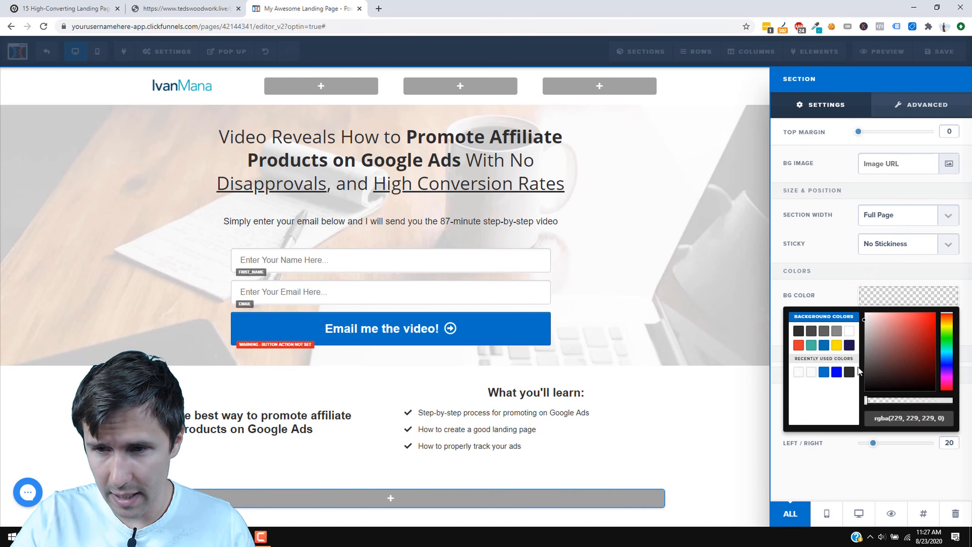
pyautogui.click(867, 402)
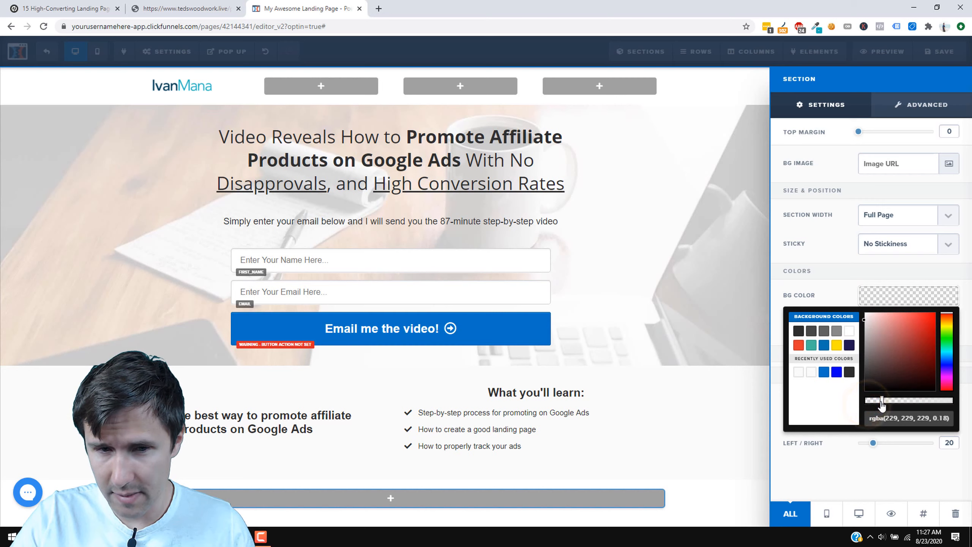
pyautogui.moveTo(879, 404)
pyautogui.mouseDown()
pyautogui.moveTo(958, 414)
pyautogui.moveTo(893, 401)
pyautogui.moveTo(884, 410)
pyautogui.mouseUp()
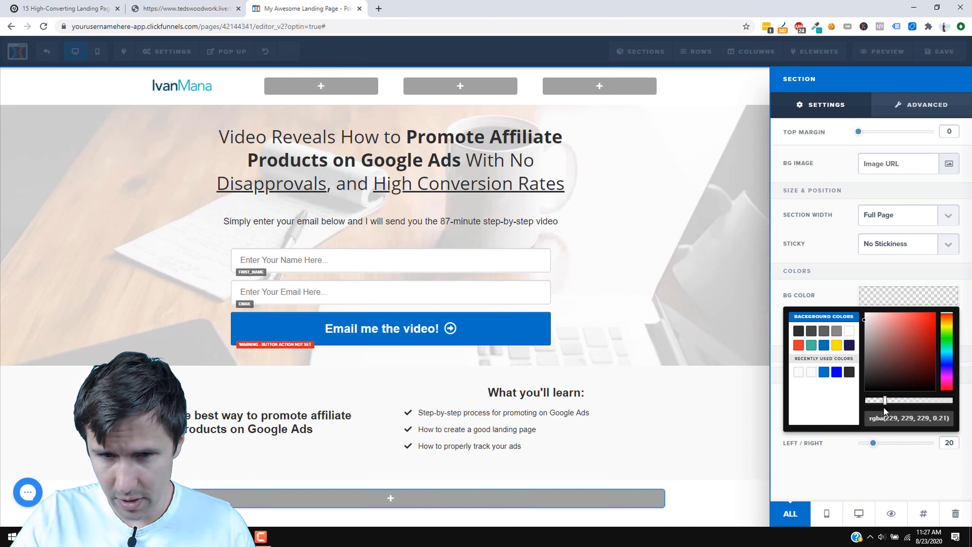
pyautogui.click(668, 401)
pyautogui.click(179, 8)
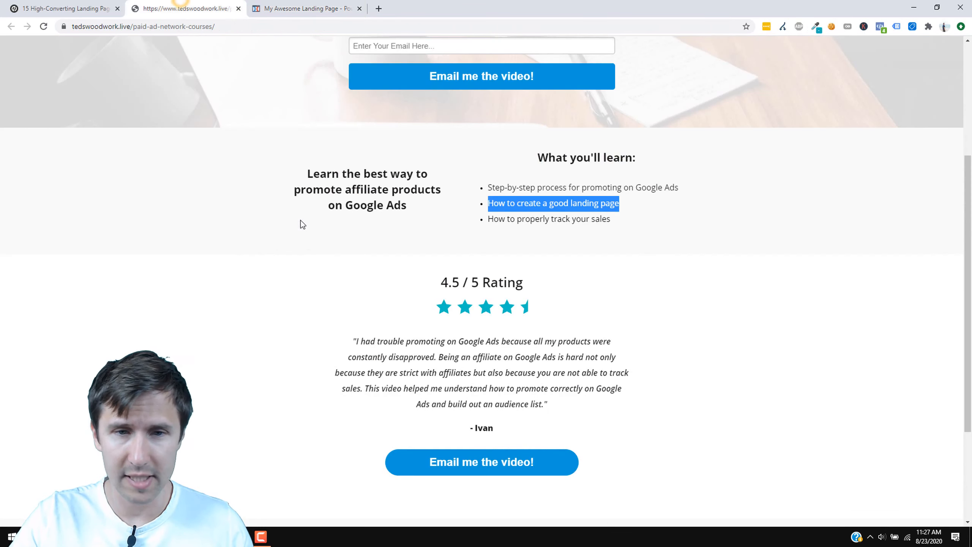
pyautogui.click(278, 3)
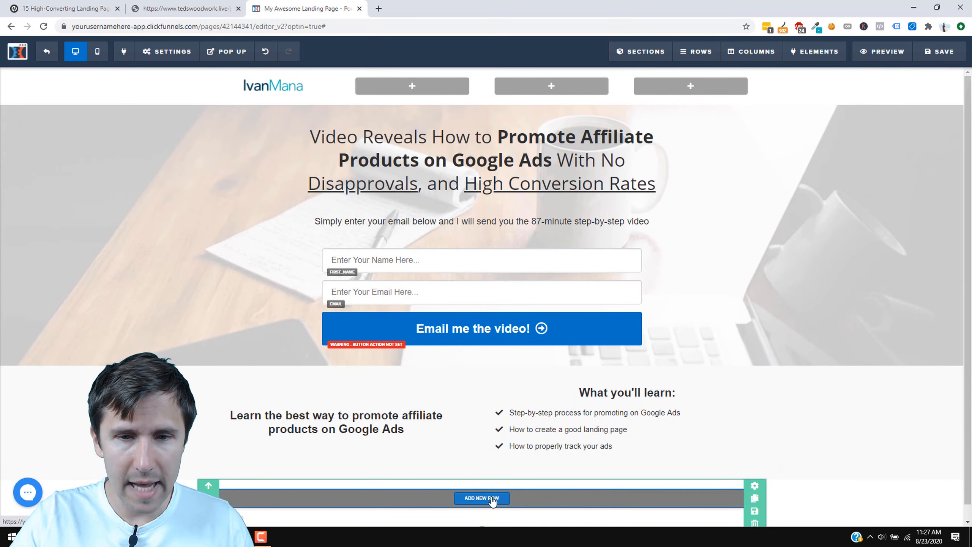
# Insert a one-column row in the empty section and add another full-width section below it.
pyautogui.click(491, 499)
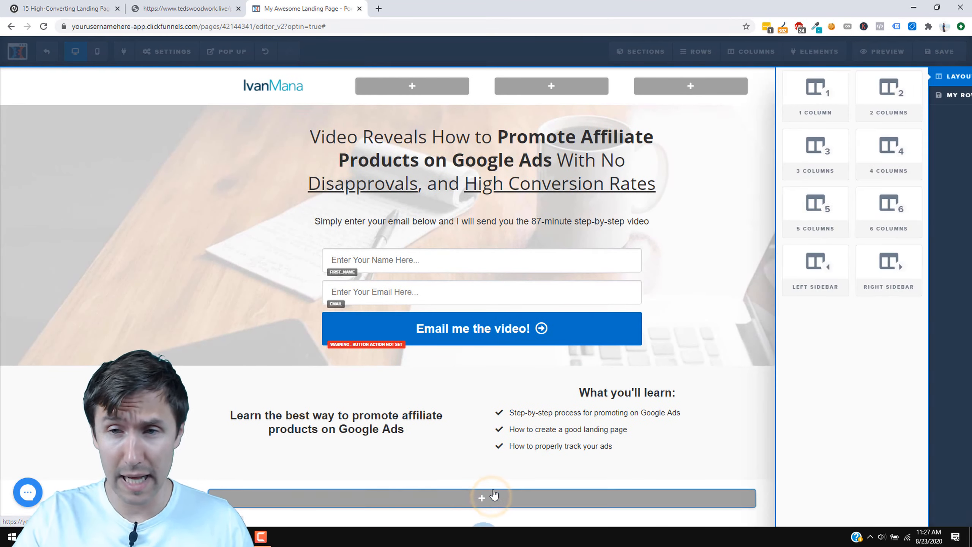
pyautogui.click(772, 103)
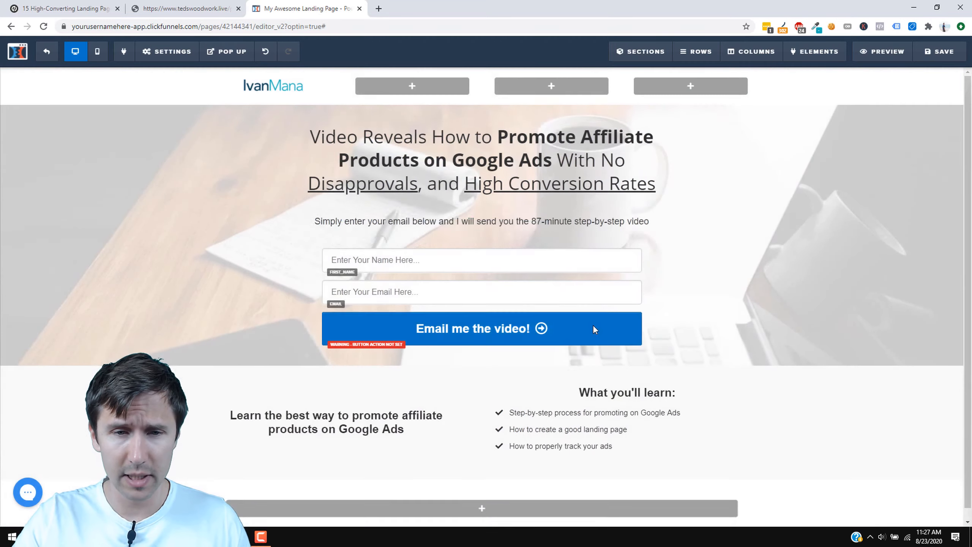
pyautogui.moveTo(646, 52)
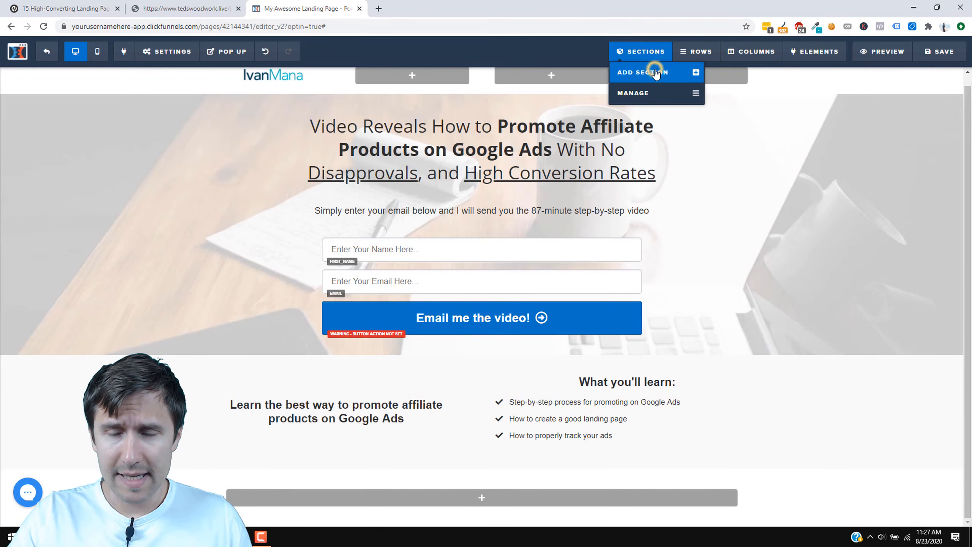
pyautogui.click(655, 74)
pyautogui.click(784, 94)
pyautogui.click(744, 244)
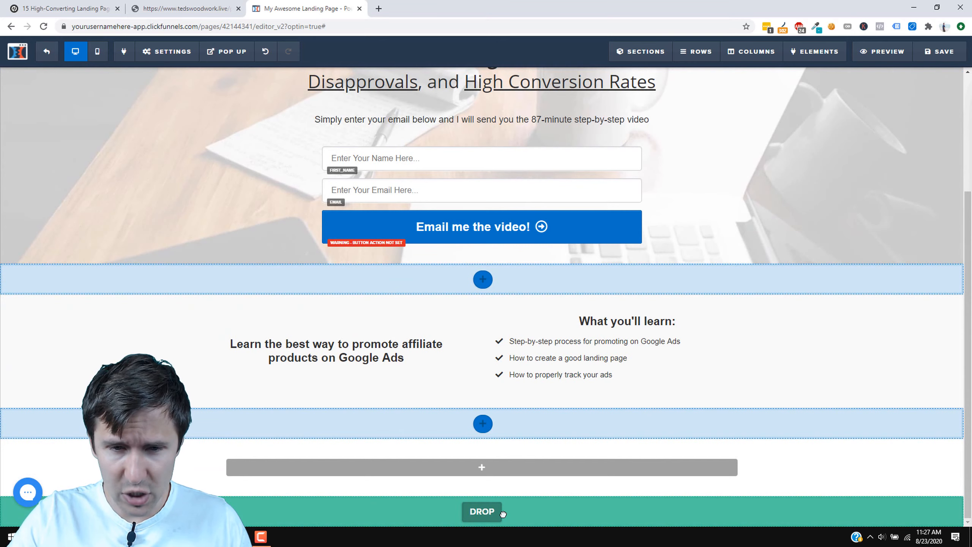
pyautogui.click(501, 513)
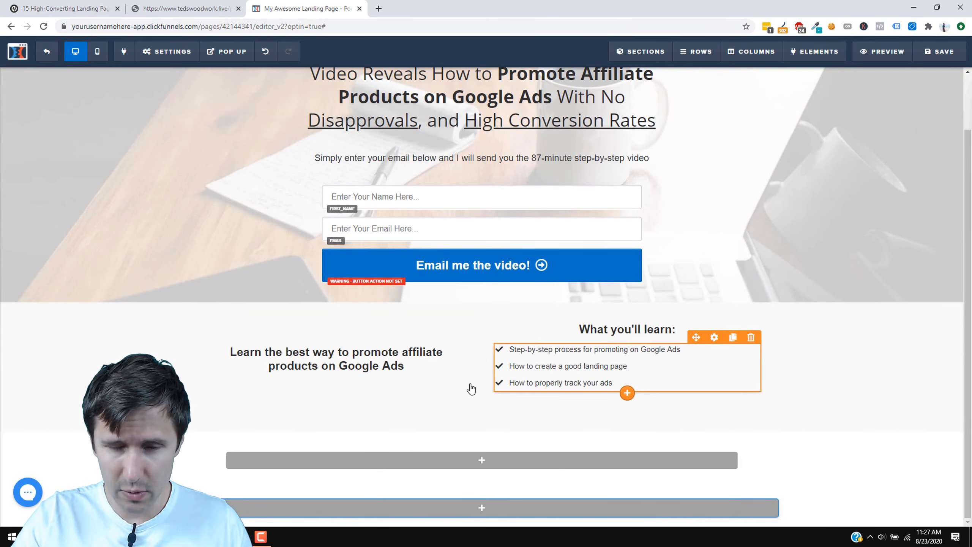
# Check the sample page's lower sections and set the width of the section holding the empty one-column row to Full Page.
pyautogui.click(177, 4)
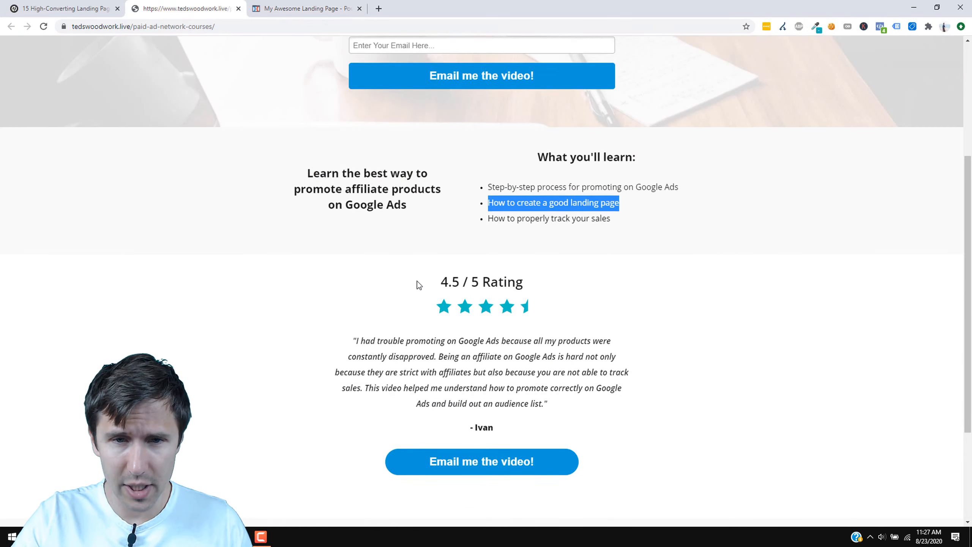
pyautogui.scroll(-4, 417, 281)
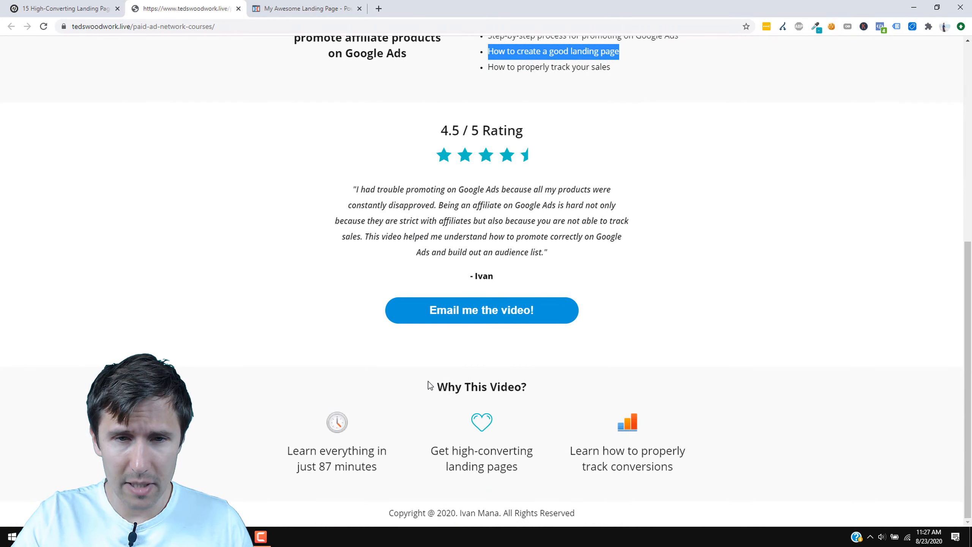
pyautogui.scroll(3, 429, 381)
pyautogui.click(306, 9)
pyautogui.moveTo(647, 77)
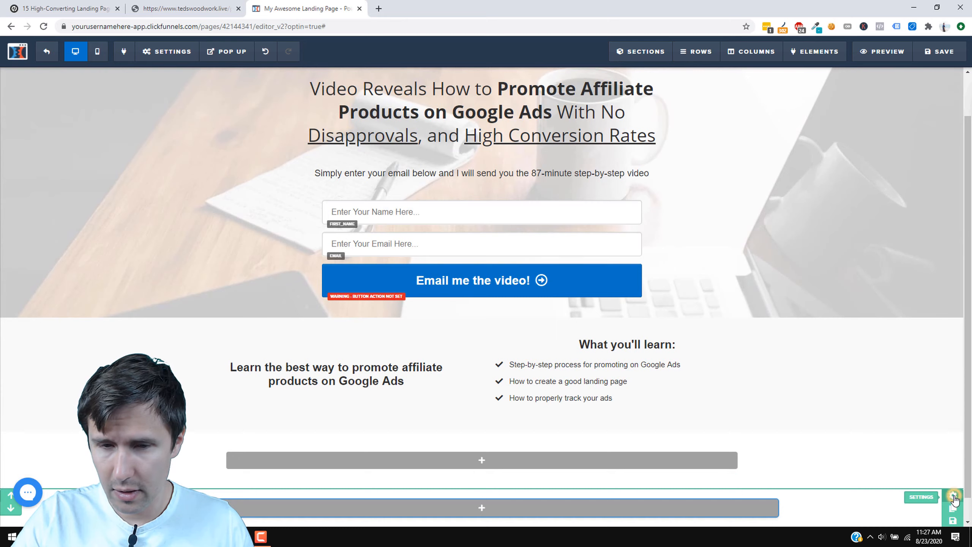
pyautogui.click(953, 496)
pyautogui.click(755, 447)
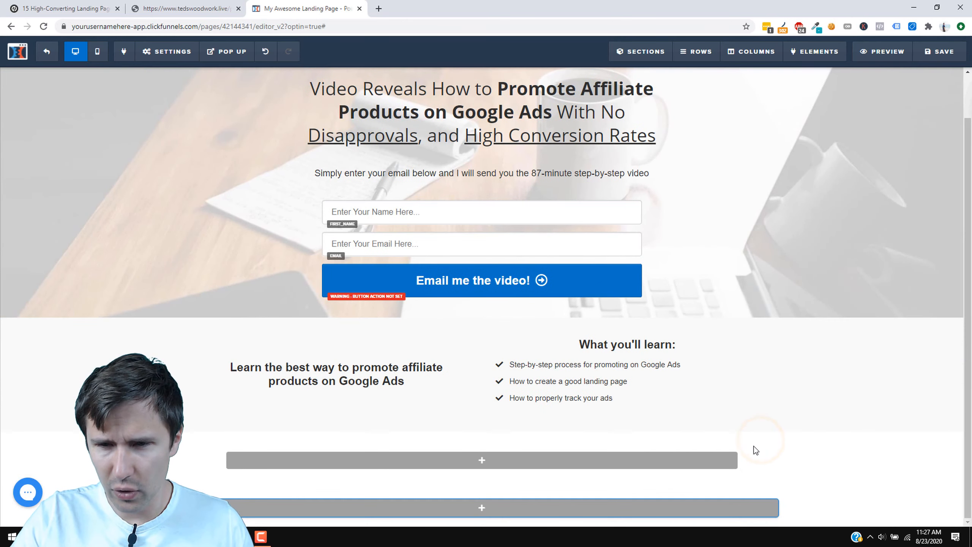
pyautogui.moveTo(753, 441)
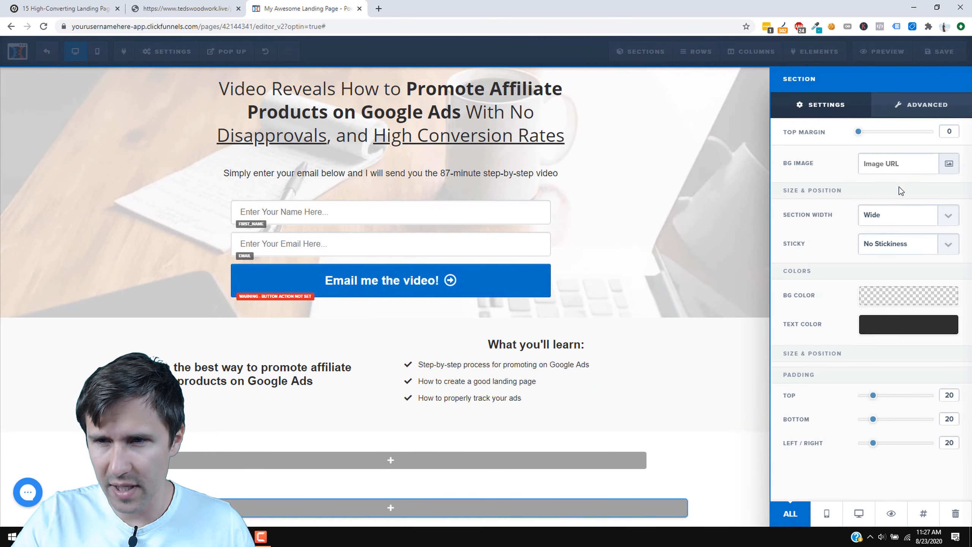
pyautogui.click(890, 225)
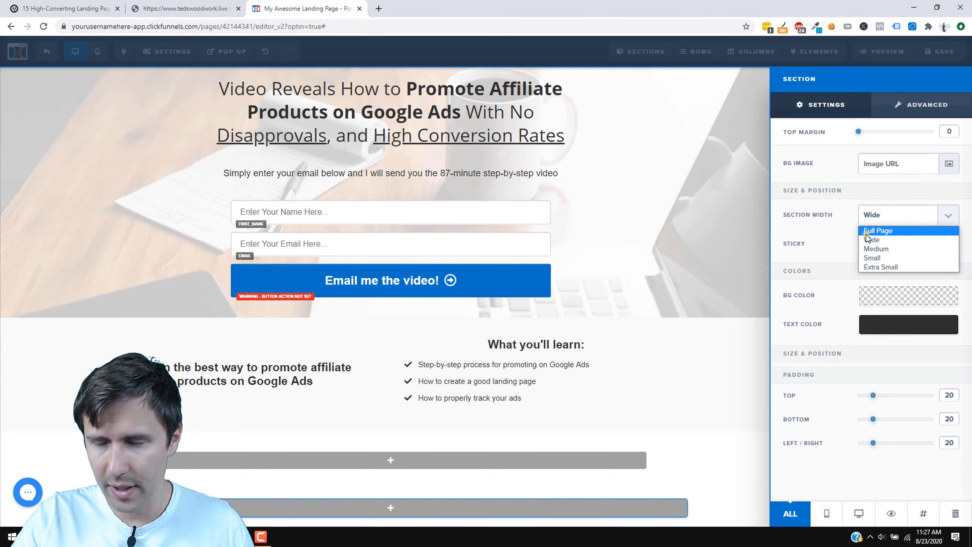
pyautogui.click(868, 230)
pyautogui.click(563, 388)
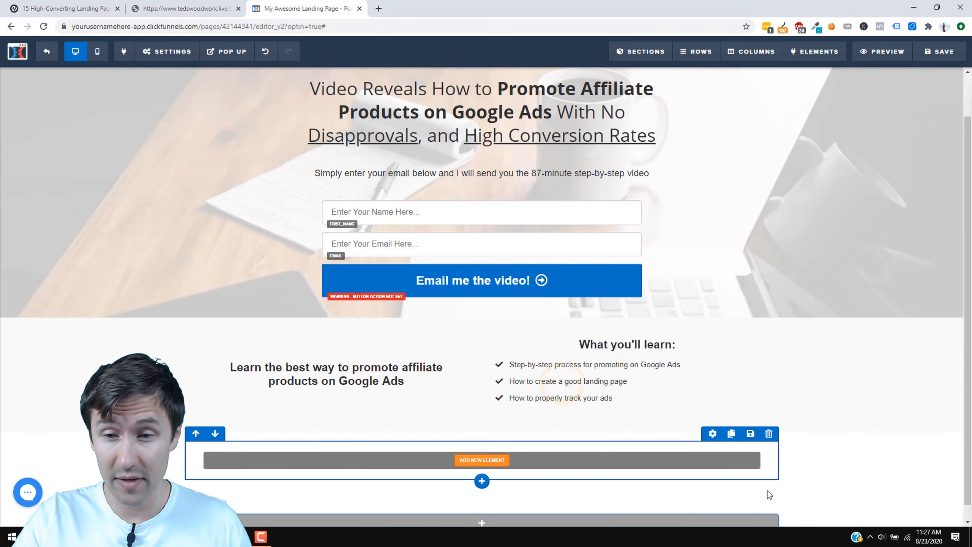
# Duplicate the empty section at the end of the page twice and return to the sample page's rating section.
pyautogui.click(953, 493)
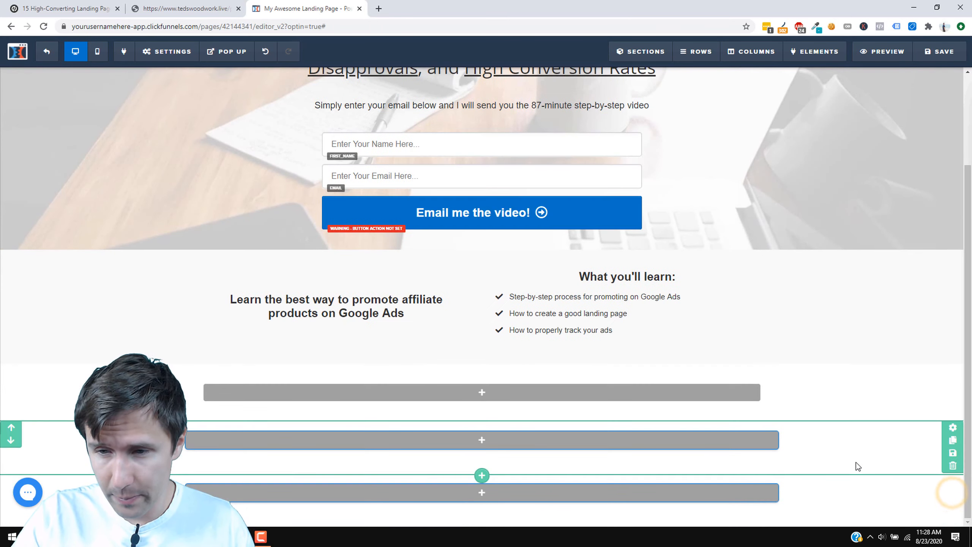
pyautogui.click(953, 493)
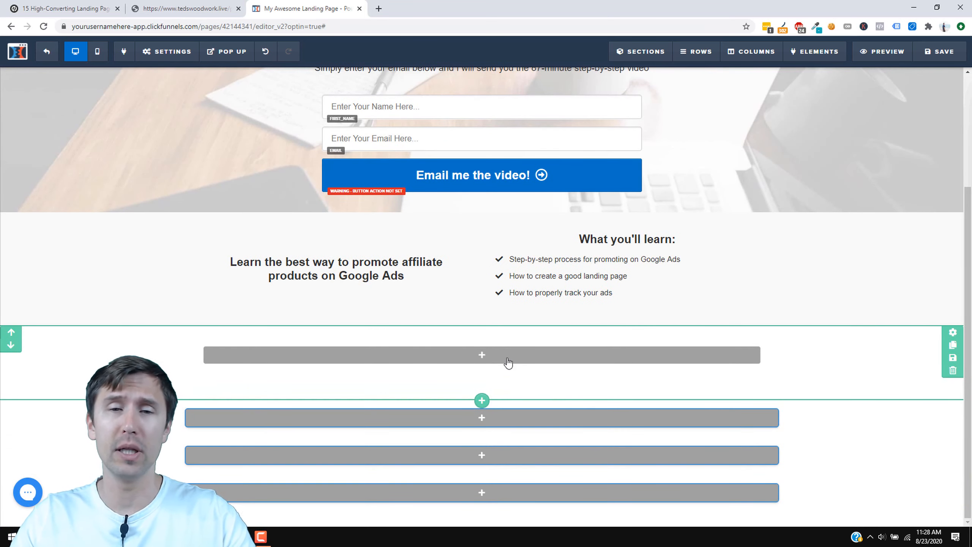
pyautogui.scroll(4, 601, 480)
pyautogui.scroll(-1, 596, 383)
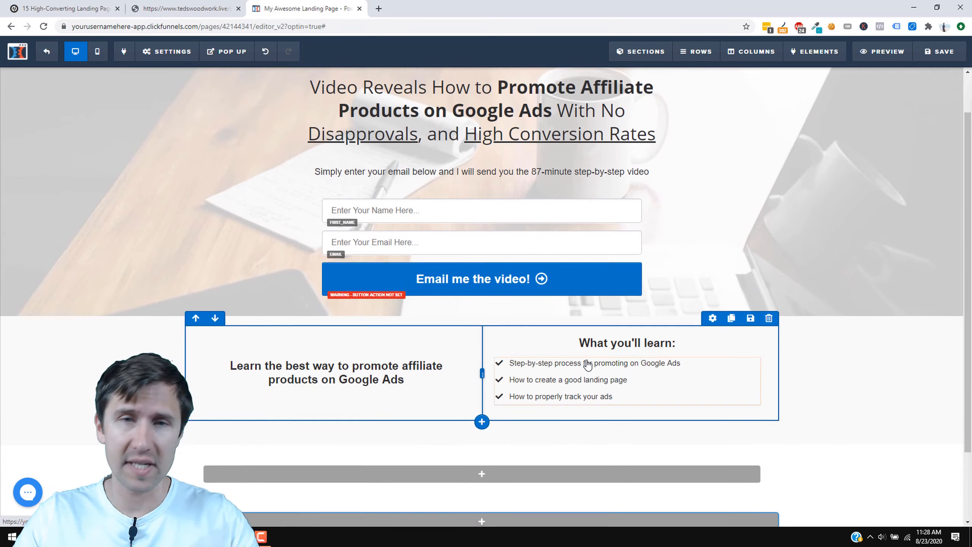
pyautogui.scroll(1, 587, 363)
pyautogui.scroll(-3, 574, 375)
pyautogui.click(203, 4)
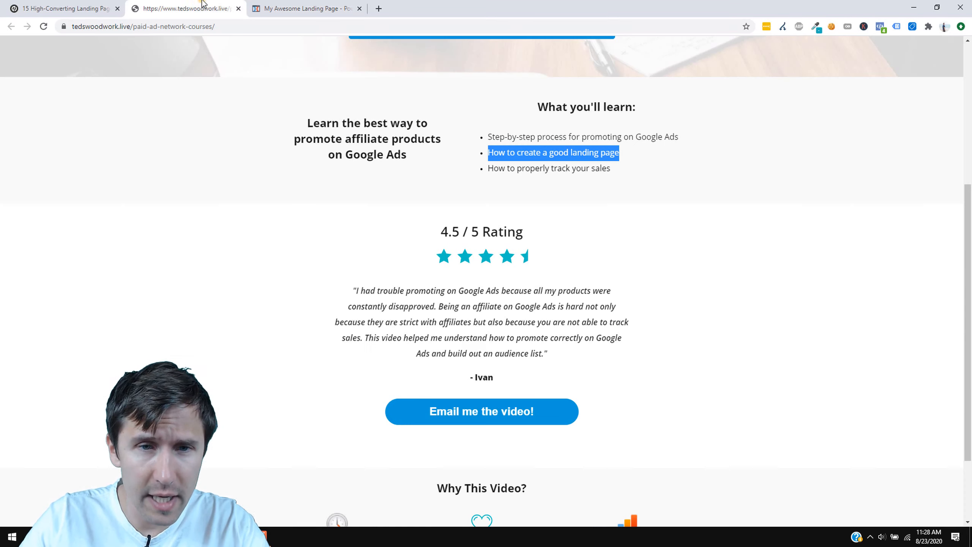
# Copy the "4.5 / 5 Rating" heading from the sample page and return to the ClickFunnels editor.
pyautogui.tripleClick(463, 232)
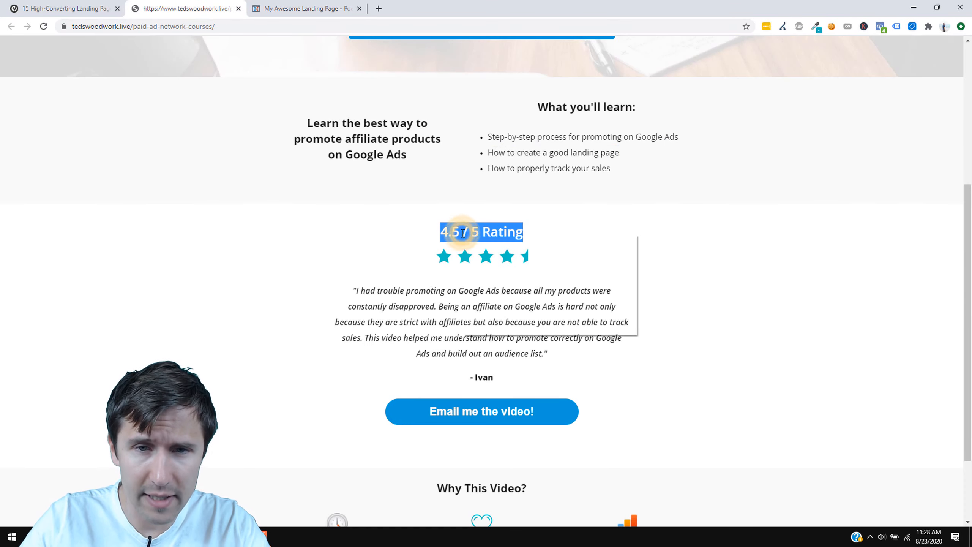
pyautogui.rightClick(473, 234)
pyautogui.click(479, 241)
pyautogui.click(310, 3)
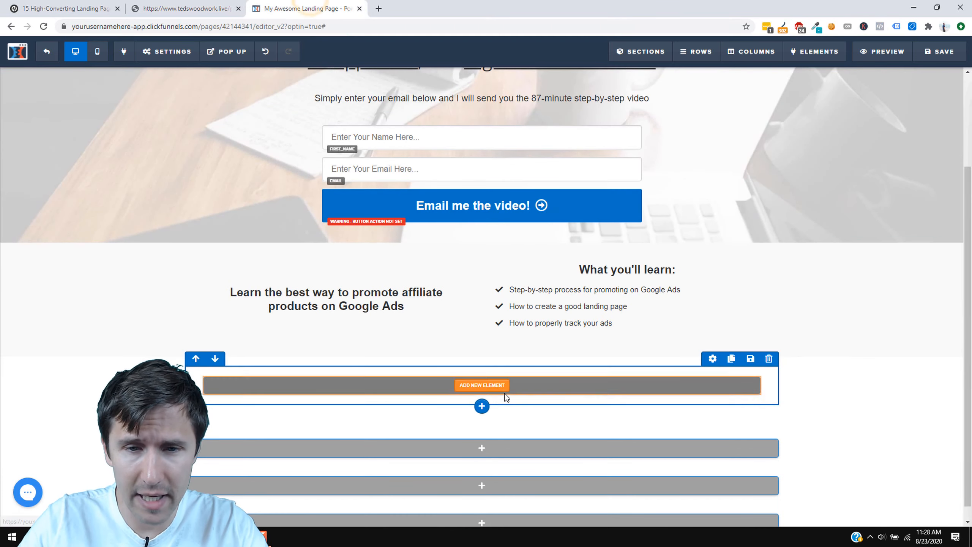
# Start adding an element to the empty row below the "What you'll learn" section and browse the available elements through the content blocks.
pyautogui.click(483, 385)
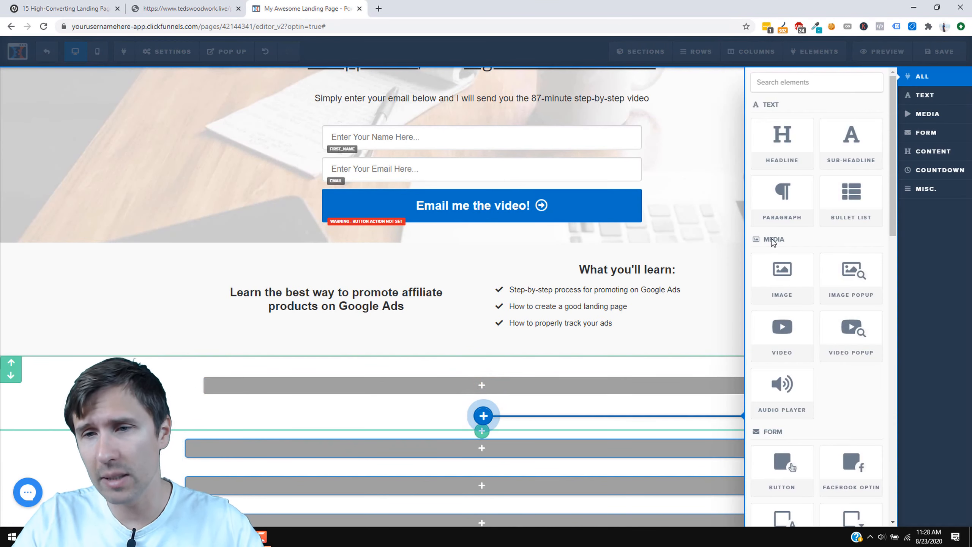
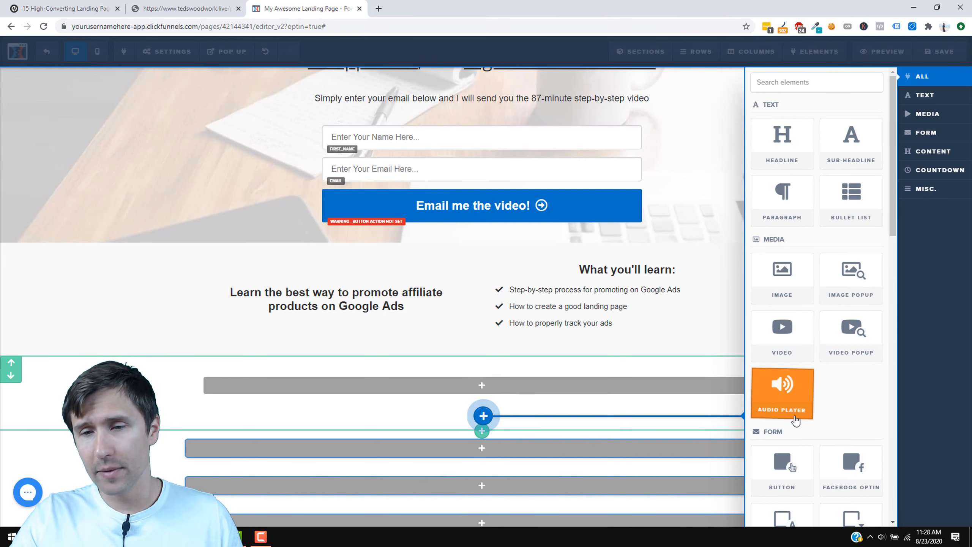
pyautogui.scroll(-3, 836, 335)
pyautogui.scroll(-6, 836, 336)
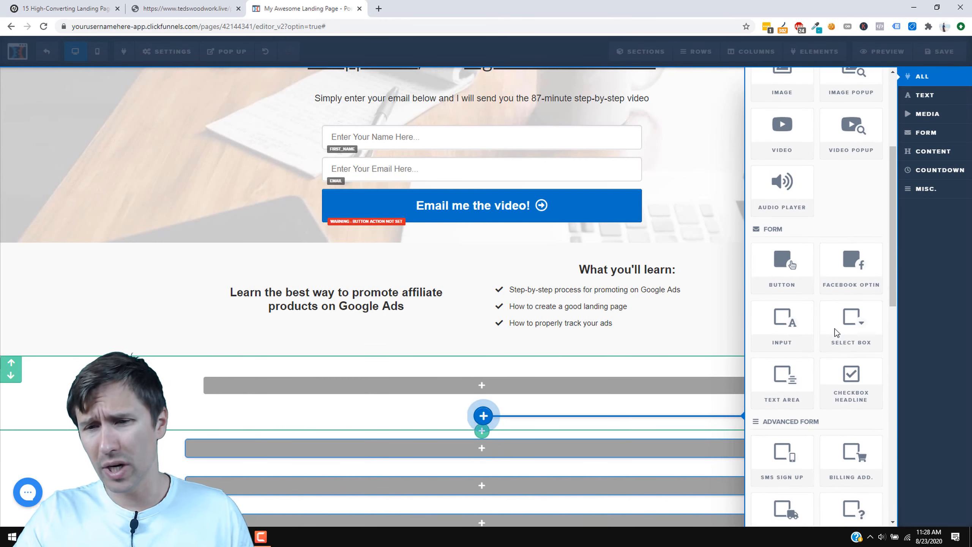
pyautogui.scroll(-9, 813, 400)
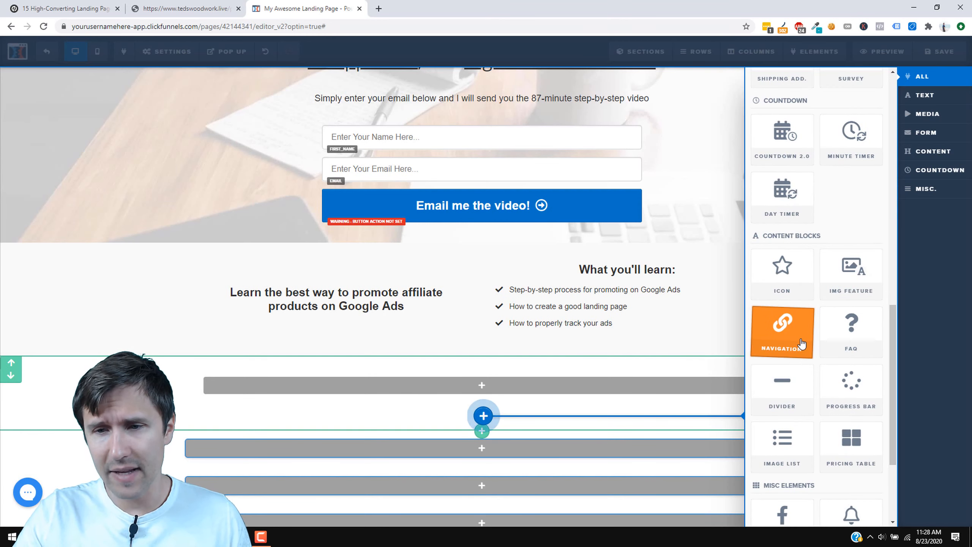
# Add a sub-headline to the empty row below the learning section and replace its text with "4.5 / 5 Rating".
pyautogui.scroll(-4, 790, 378)
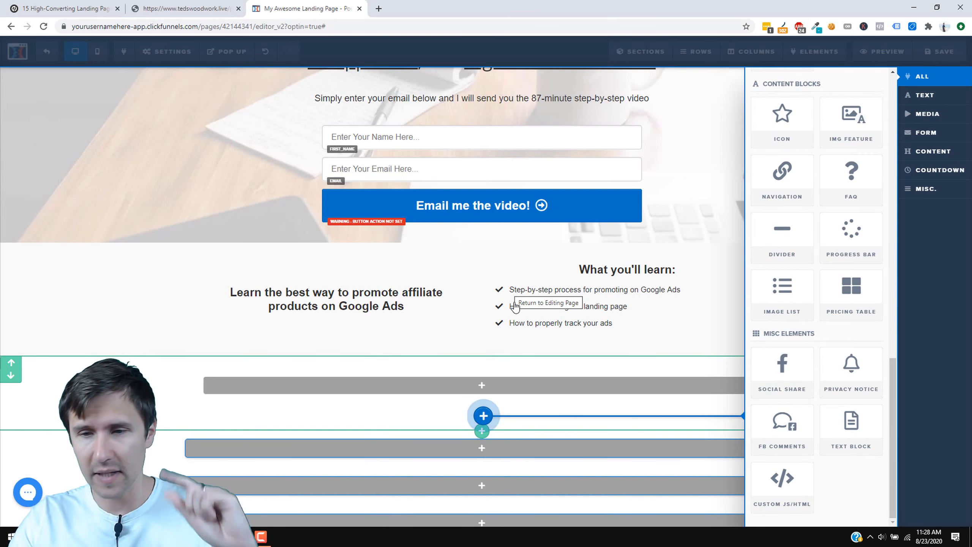
pyautogui.scroll(10, 832, 395)
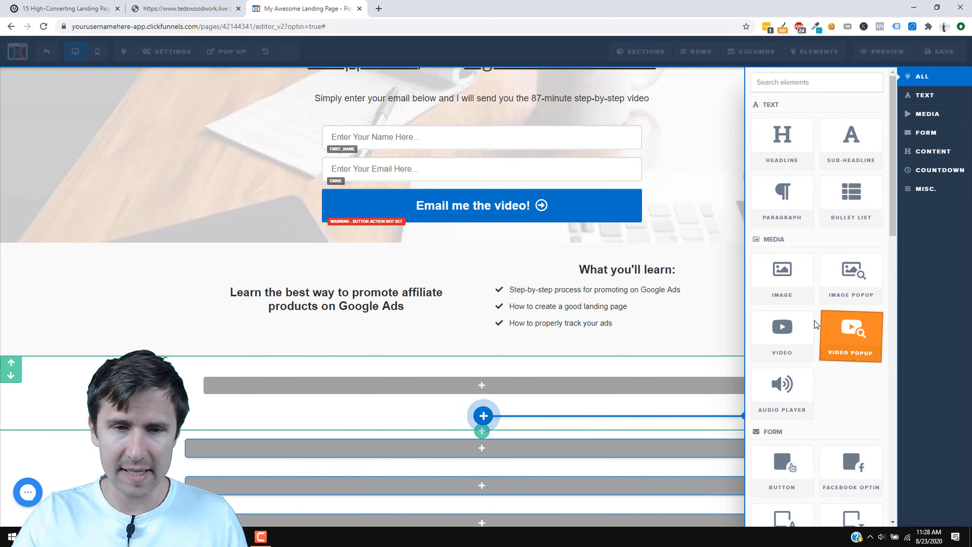
pyautogui.click(853, 139)
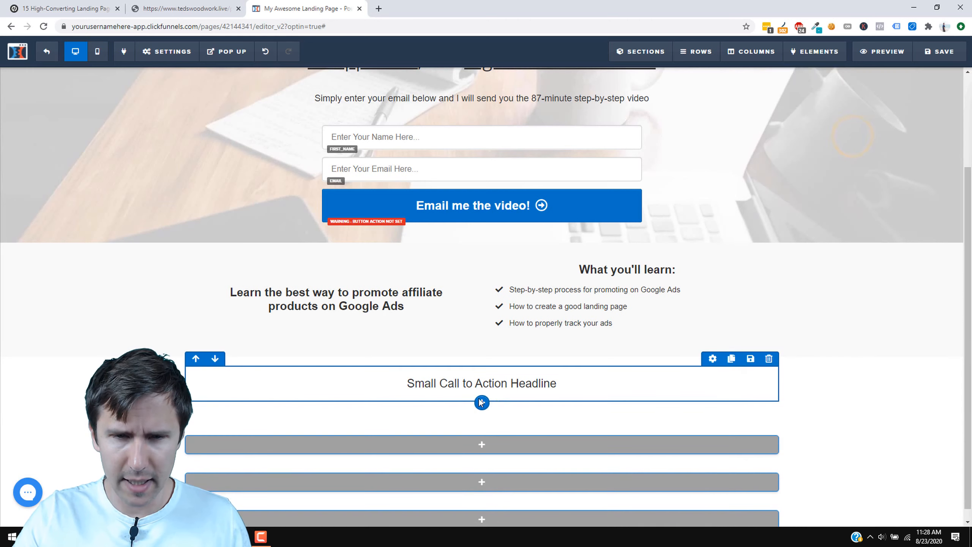
pyautogui.click(494, 384)
pyautogui.rightClick(494, 385)
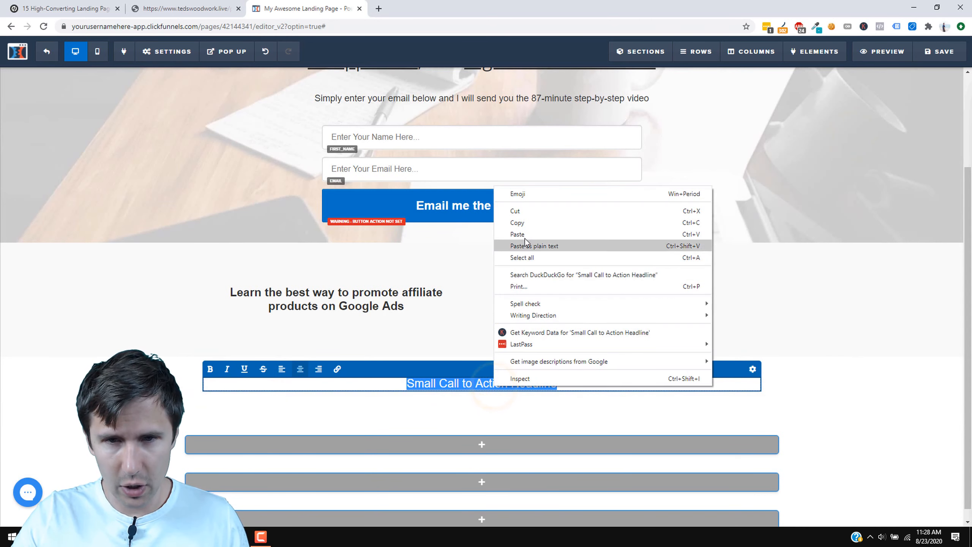
pyautogui.click(522, 233)
pyautogui.press('BackSpace')
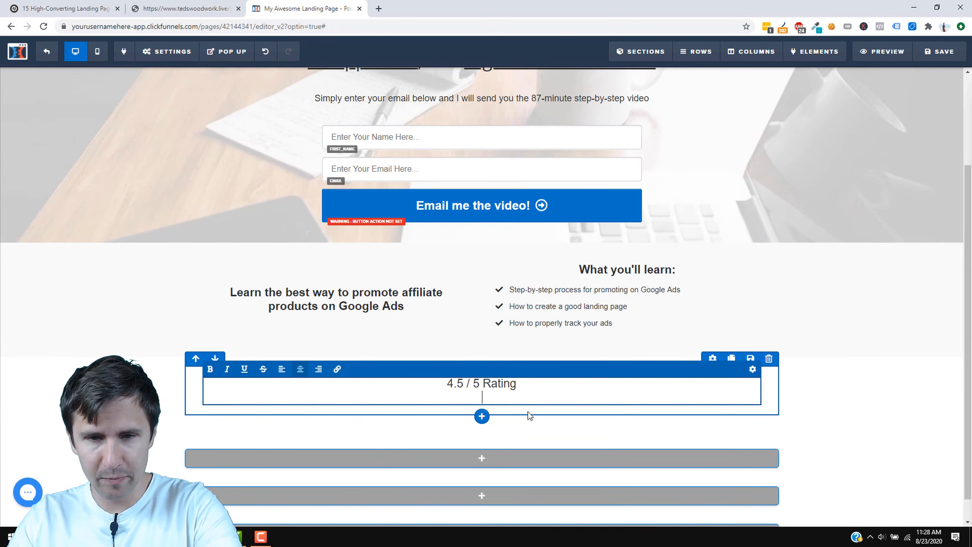
pyautogui.click(825, 379)
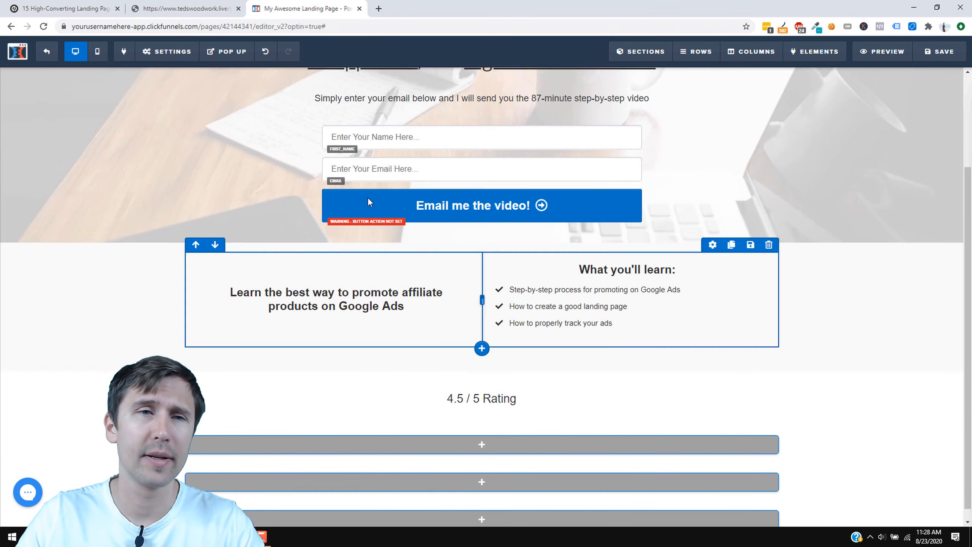
# Copy the customer testimonial paragraph from the tedswoodwork.live reference page and return to the landing page editor.
pyautogui.click(170, 7)
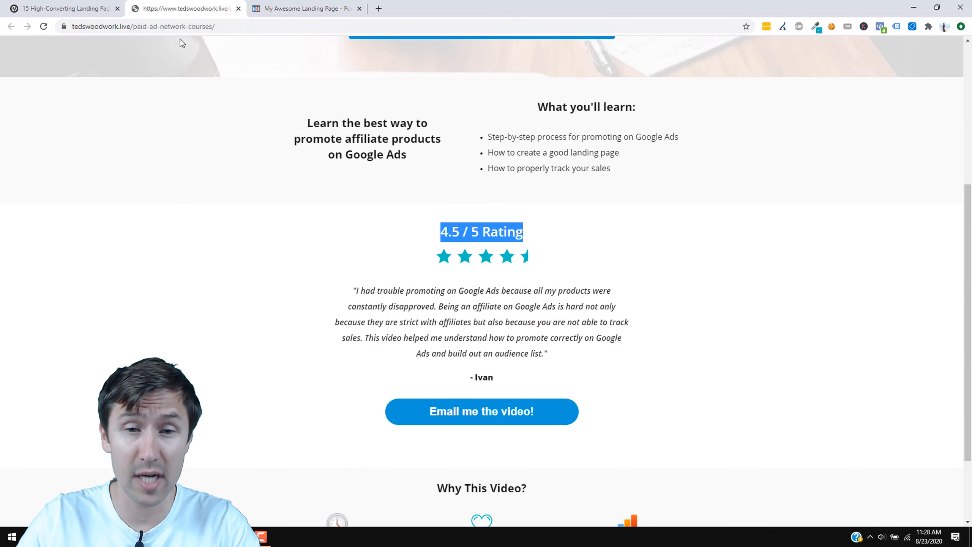
pyautogui.tripleClick(469, 322)
pyautogui.rightClick(450, 322)
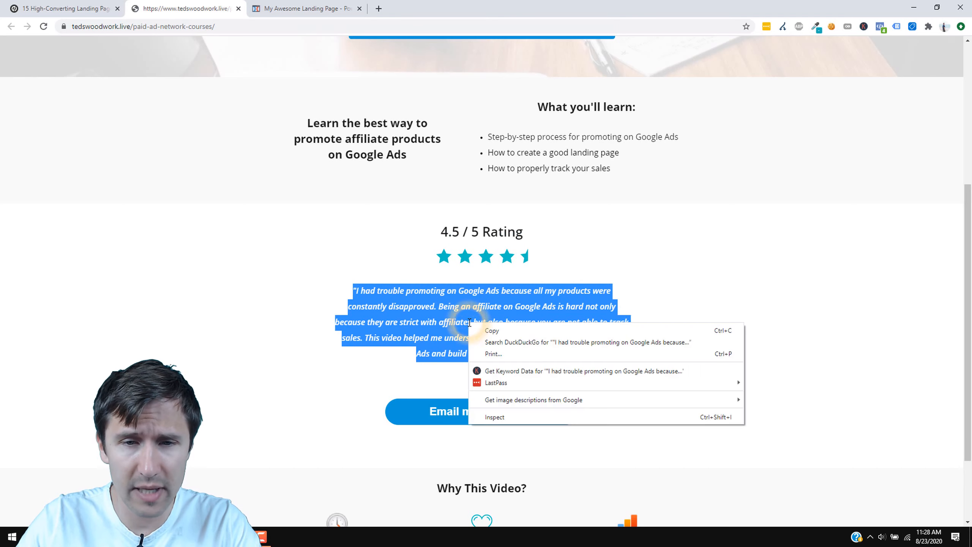
pyautogui.click(486, 334)
pyautogui.click(279, 3)
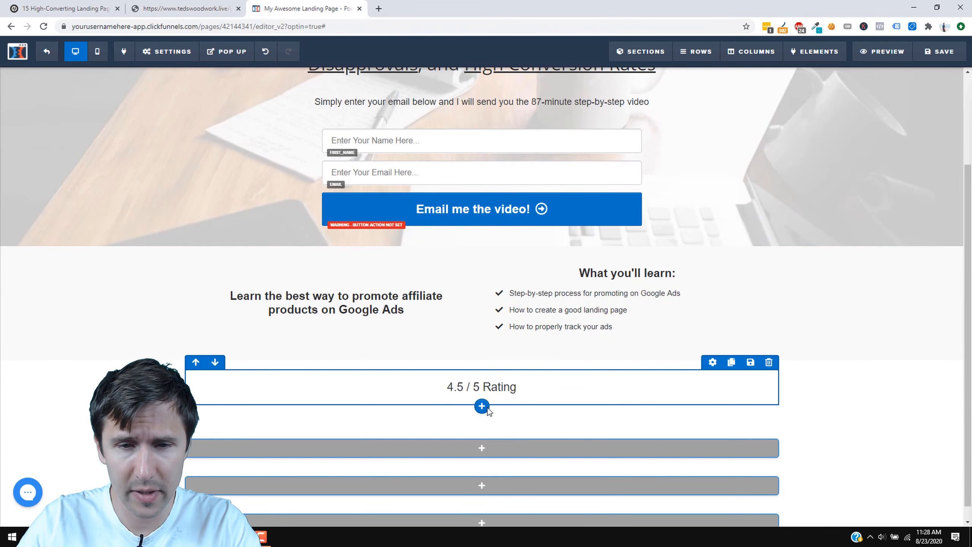
# Insert a one-column row below the rating headline and add a paragraph element to it.
pyautogui.click(483, 407)
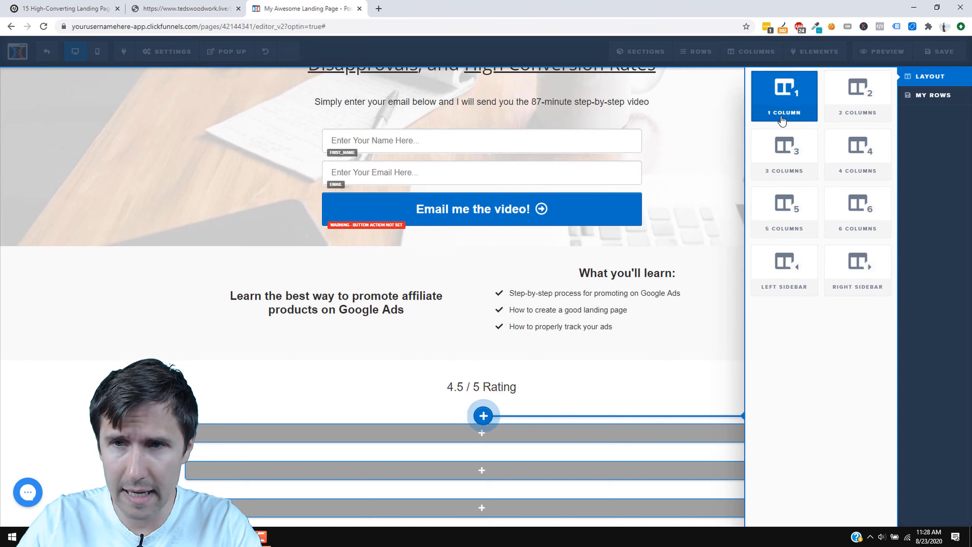
pyautogui.click(764, 95)
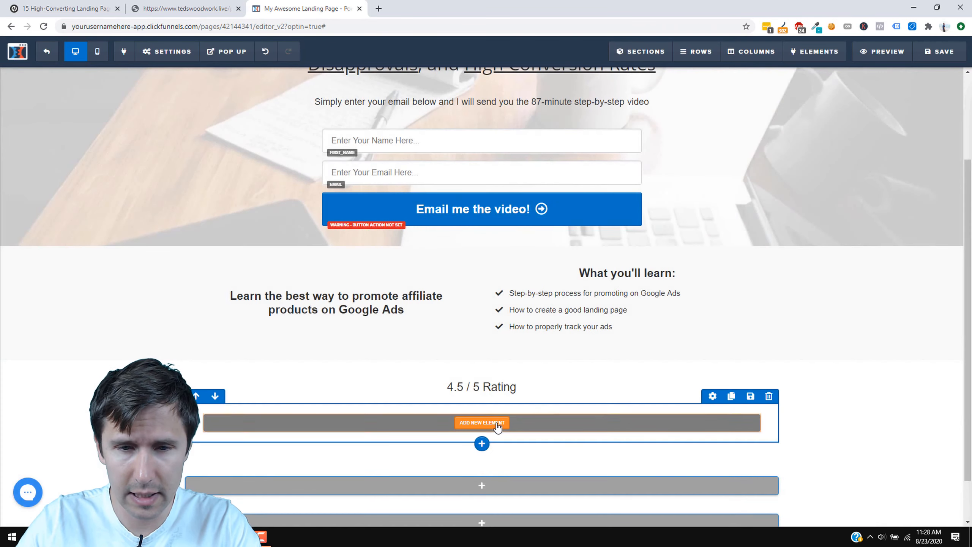
pyautogui.click(498, 423)
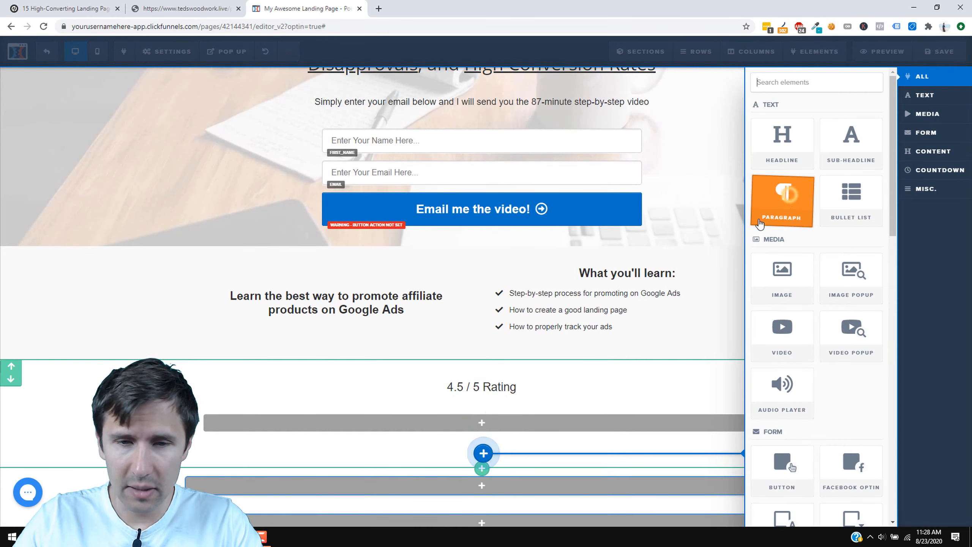
pyautogui.click(760, 224)
# Replace the placeholder paragraph with the copied testimonial as plain text and remove the trailing blank lines.
pyautogui.click(476, 419)
pyautogui.tripleClick(475, 419)
pyautogui.rightClick(475, 419)
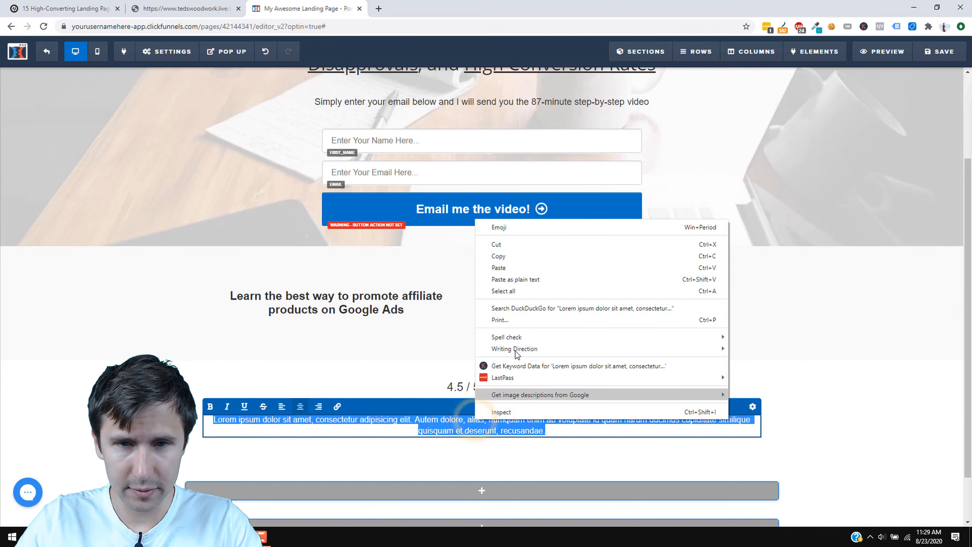
pyautogui.click(497, 279)
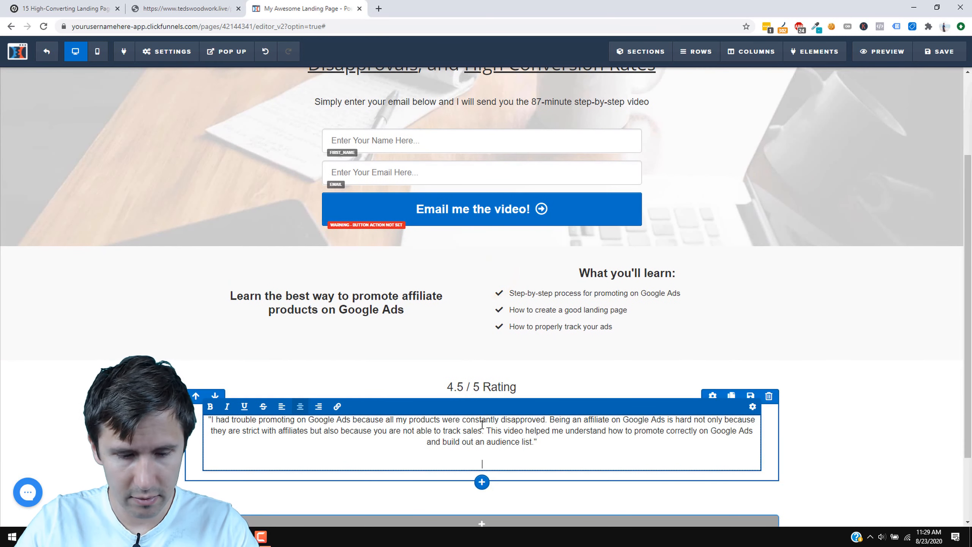
pyautogui.press('BackSpace')
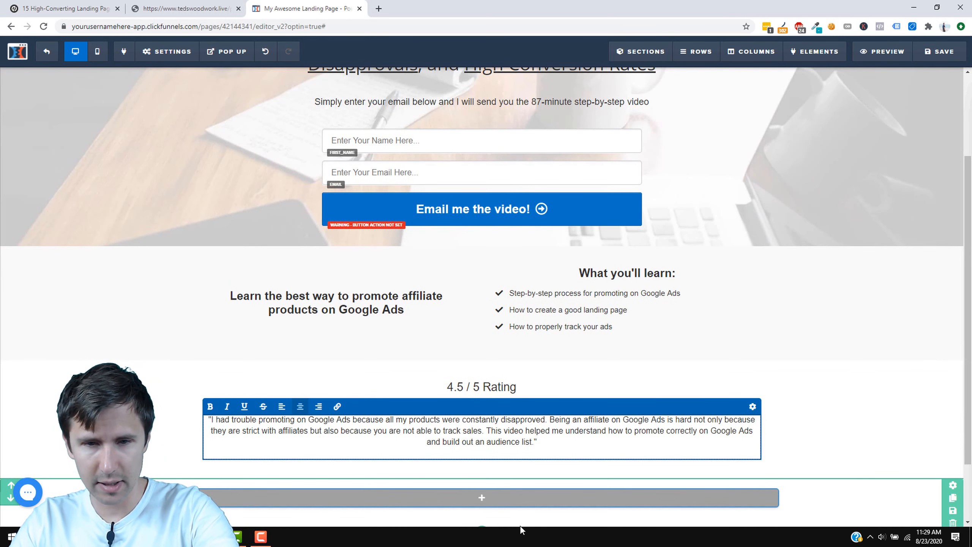
pyautogui.tripleClick(461, 418)
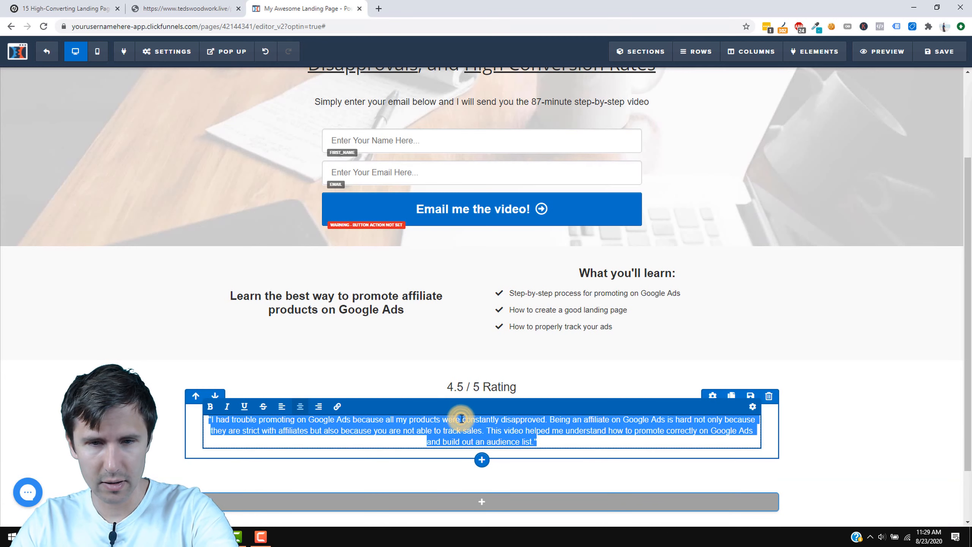
pyautogui.click(829, 404)
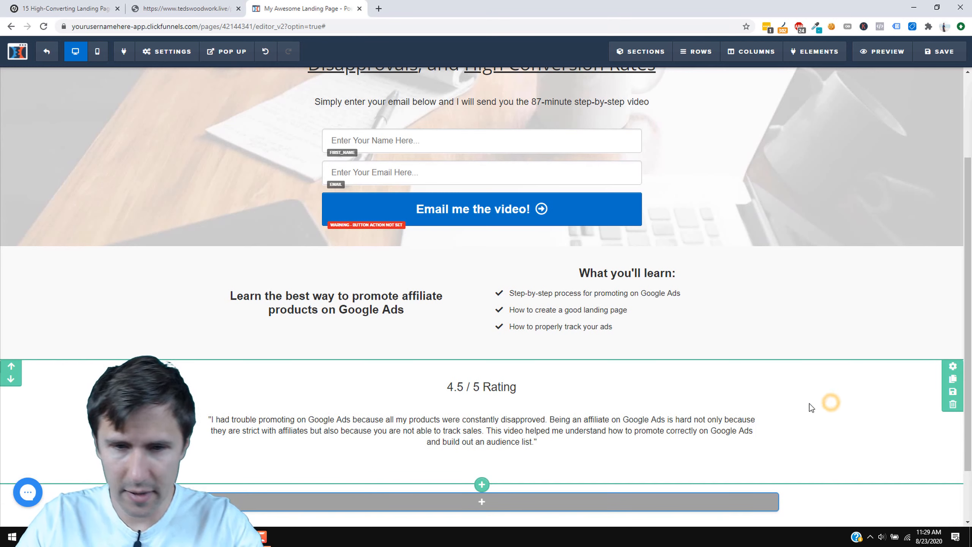
# Format the whole testimonial paragraph as bold italic to match the reference page.
pyautogui.click(497, 421)
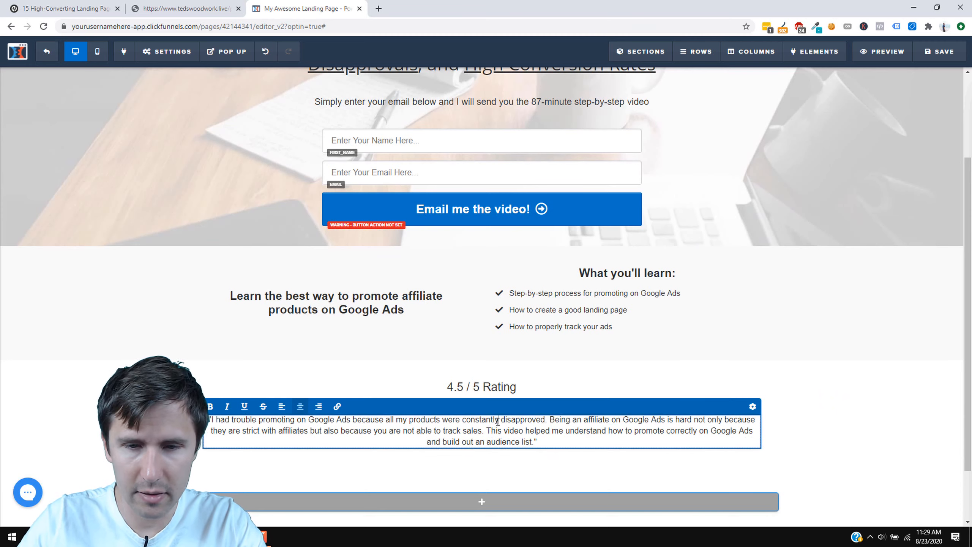
pyautogui.rightClick(497, 421)
pyautogui.click(809, 378)
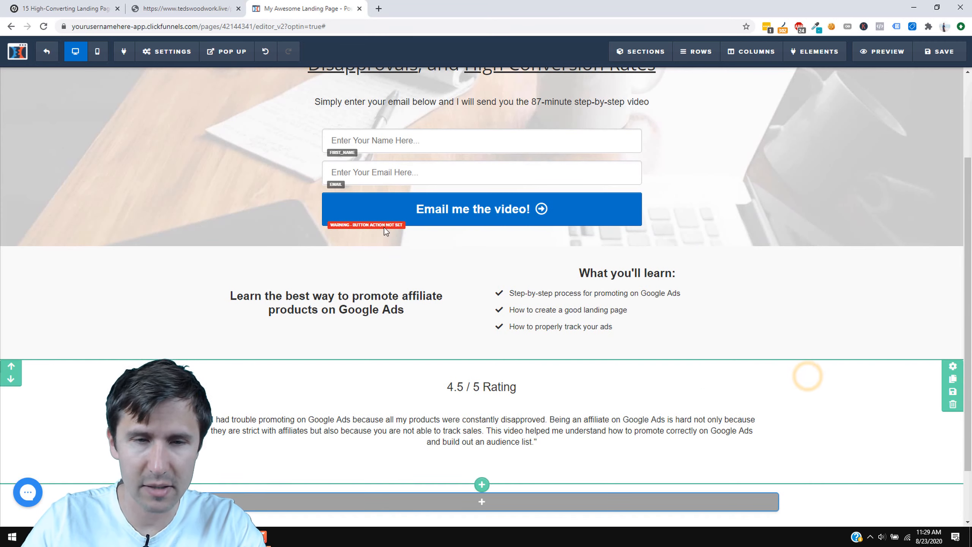
pyautogui.click(194, 8)
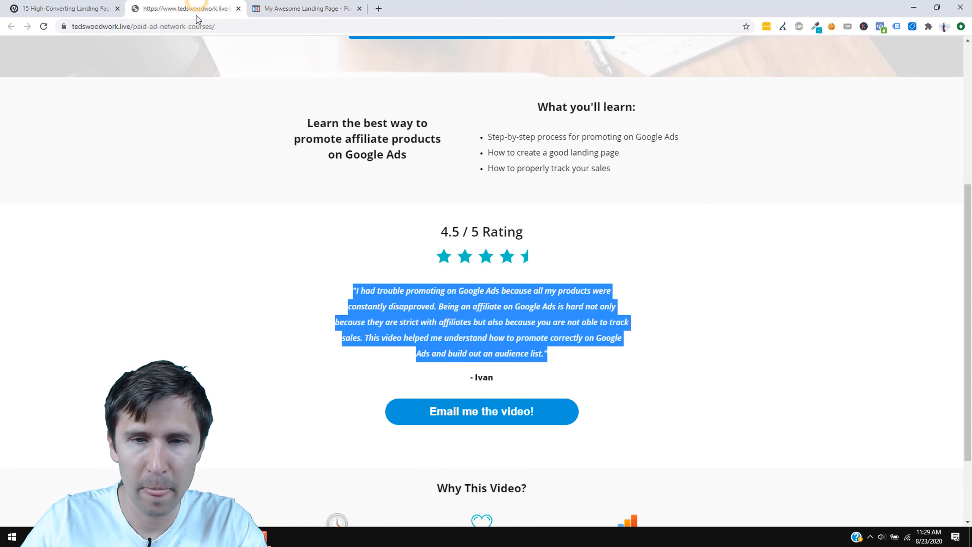
pyautogui.click(259, 5)
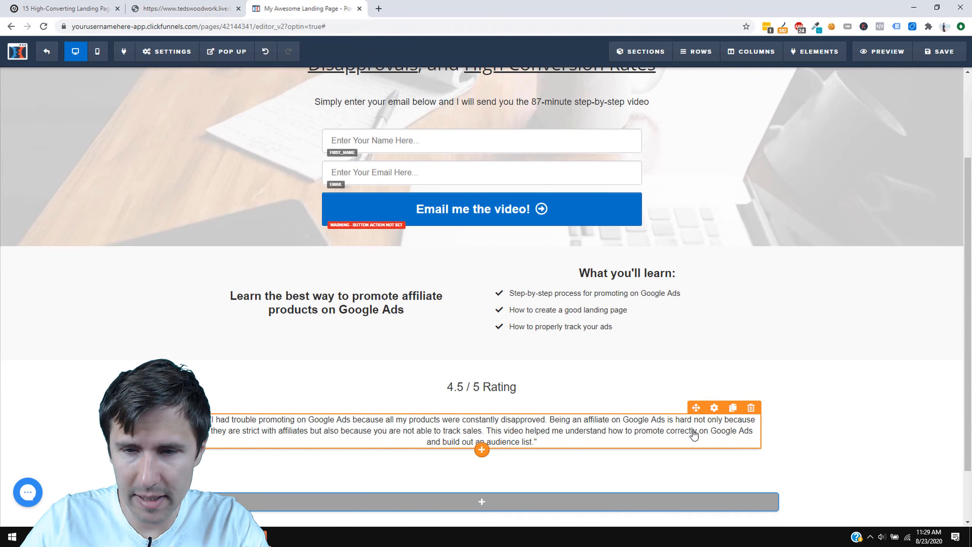
pyautogui.tripleClick(661, 434)
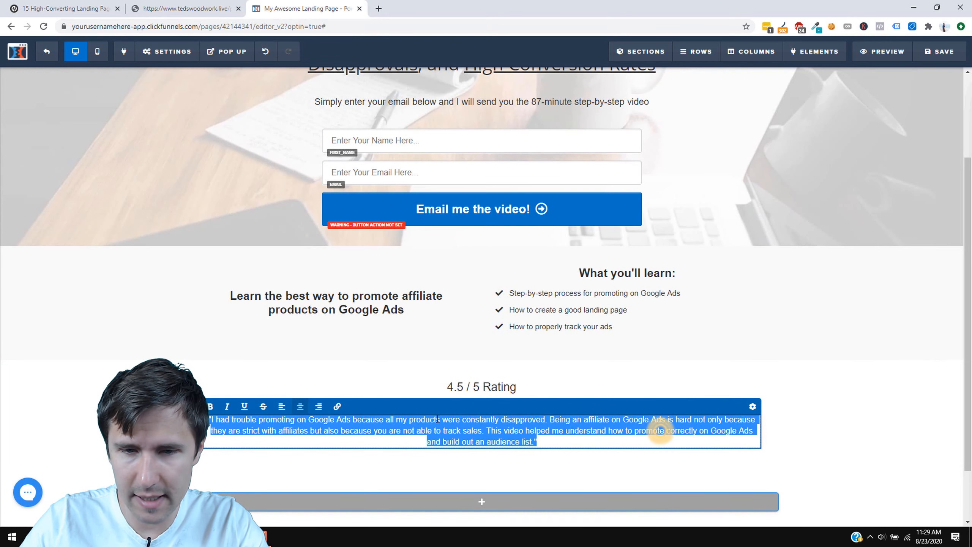
pyautogui.click(226, 407)
pyautogui.click(209, 406)
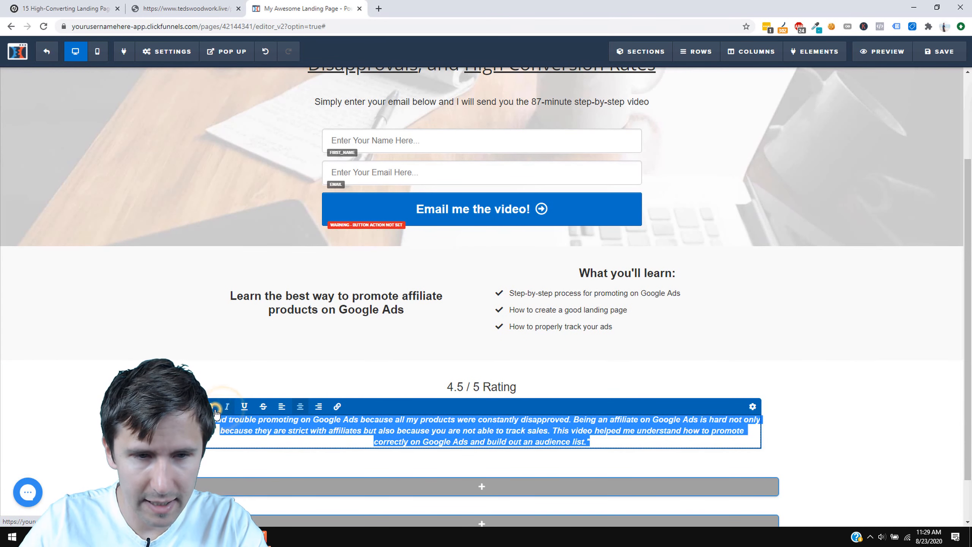
pyautogui.click(823, 403)
# Set the width of the testimonial's one-column row to 60%.
pyautogui.click(715, 401)
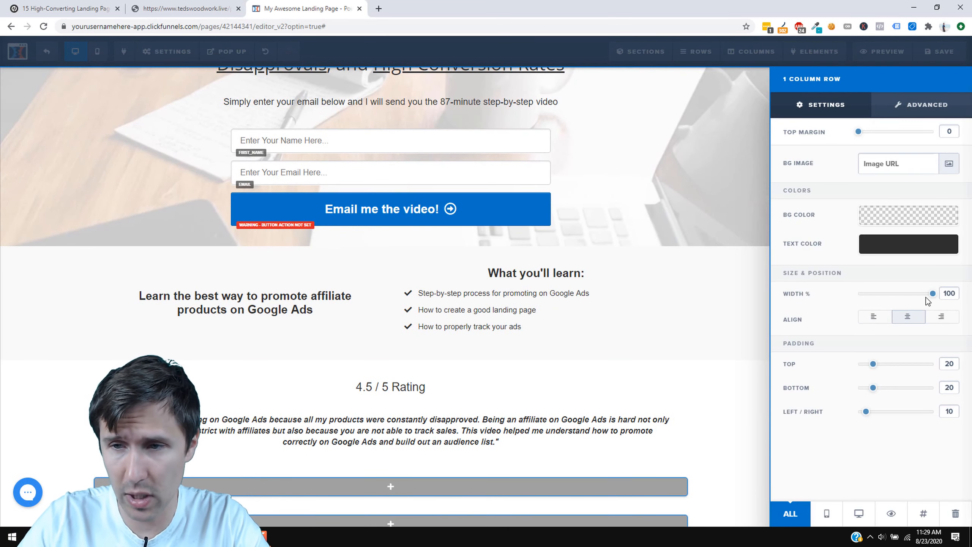
pyautogui.moveTo(933, 298); pyautogui.dragTo(883, 310)
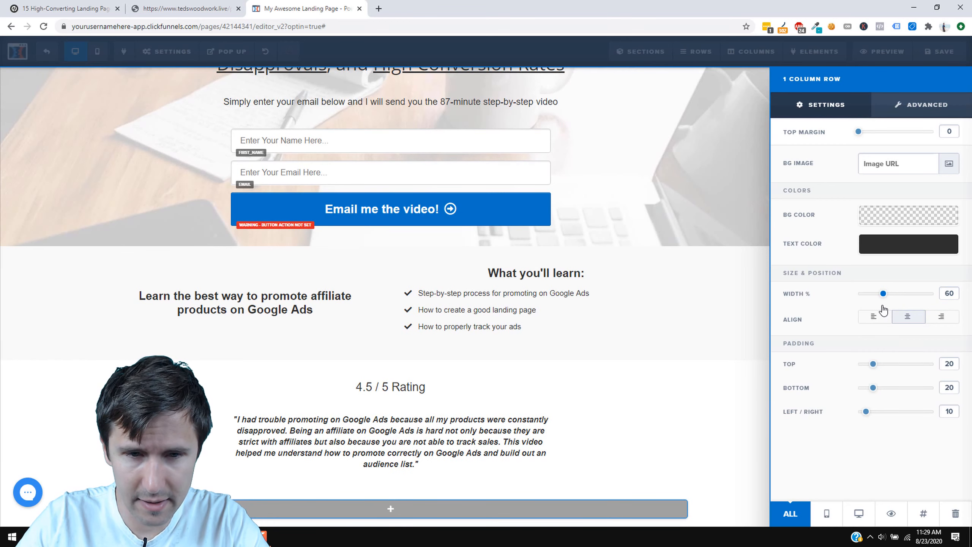
pyautogui.click(716, 353)
# Set the testimonial paragraph's line height to 1.5em, using the reference page's spacing as a guide.
pyautogui.click(177, 8)
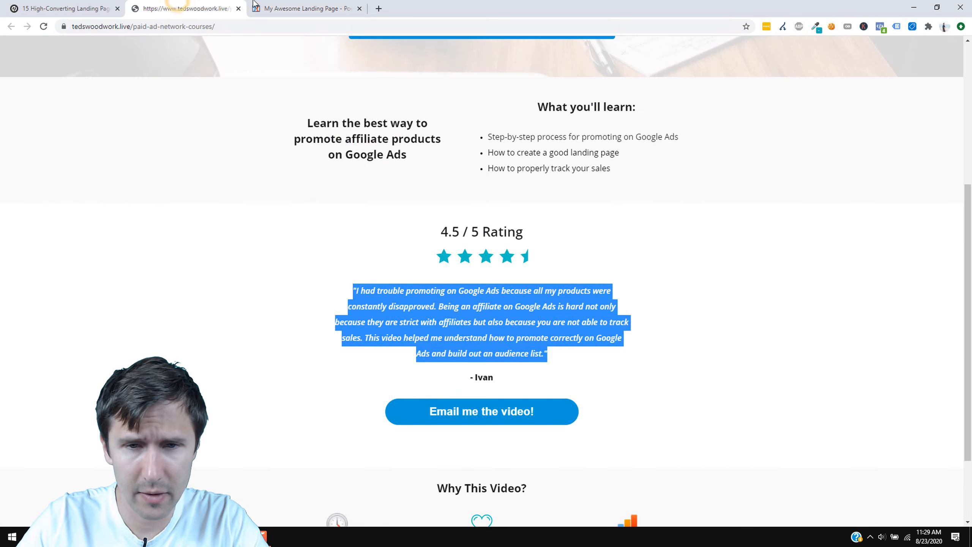
pyautogui.click(281, 8)
pyautogui.click(570, 436)
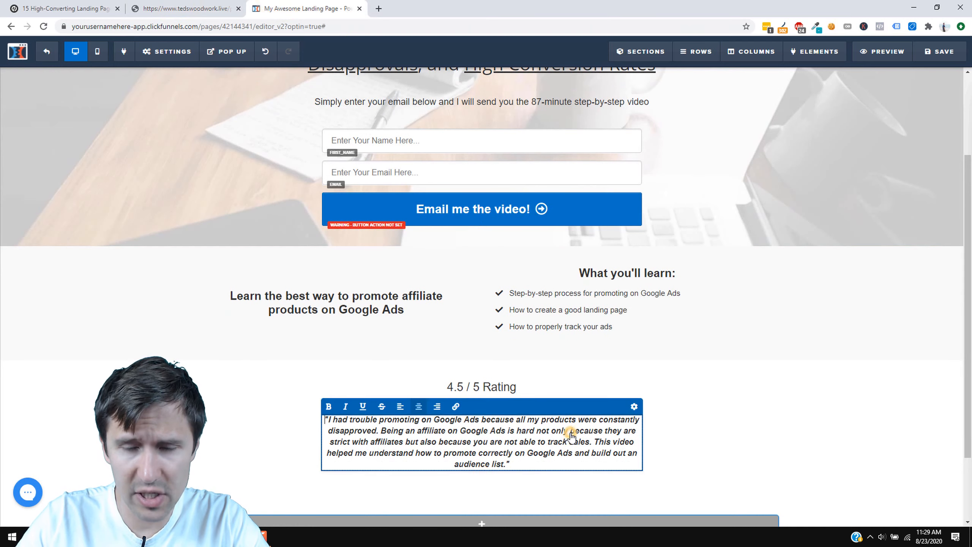
pyautogui.click(634, 406)
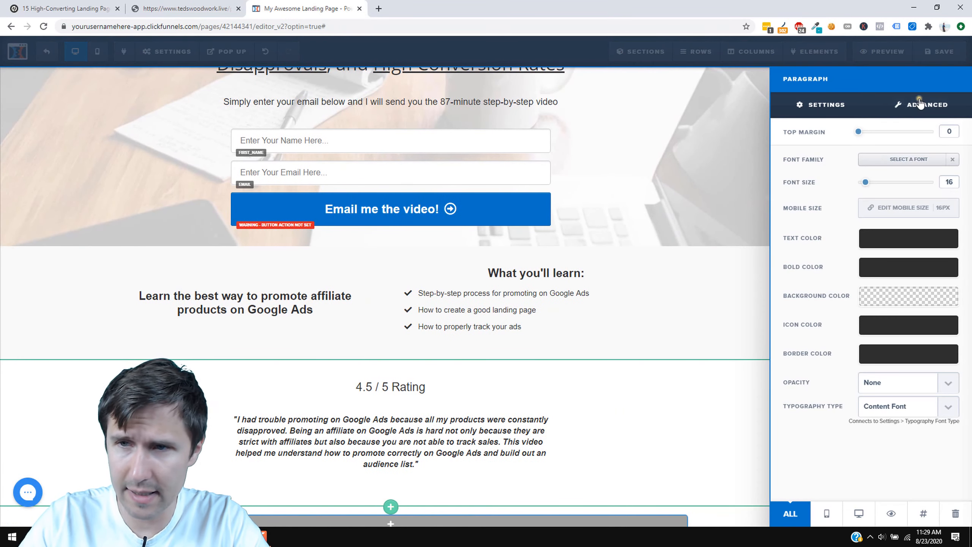
pyautogui.click(919, 104)
pyautogui.click(873, 163)
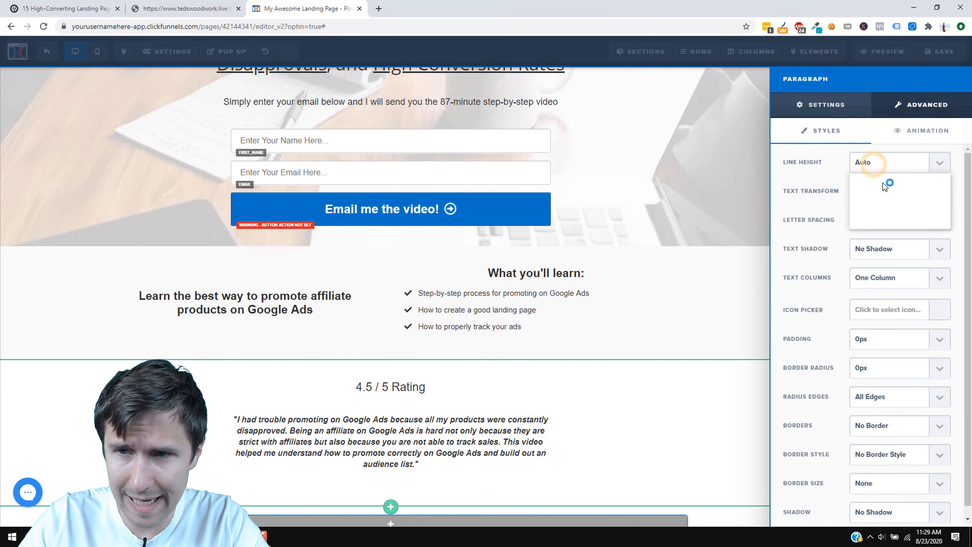
pyautogui.click(867, 206)
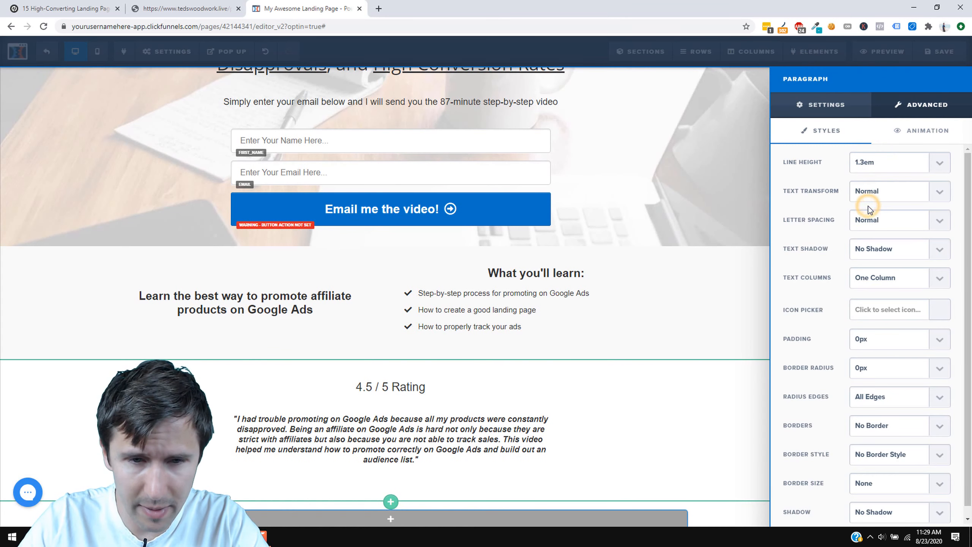
pyautogui.click(876, 167)
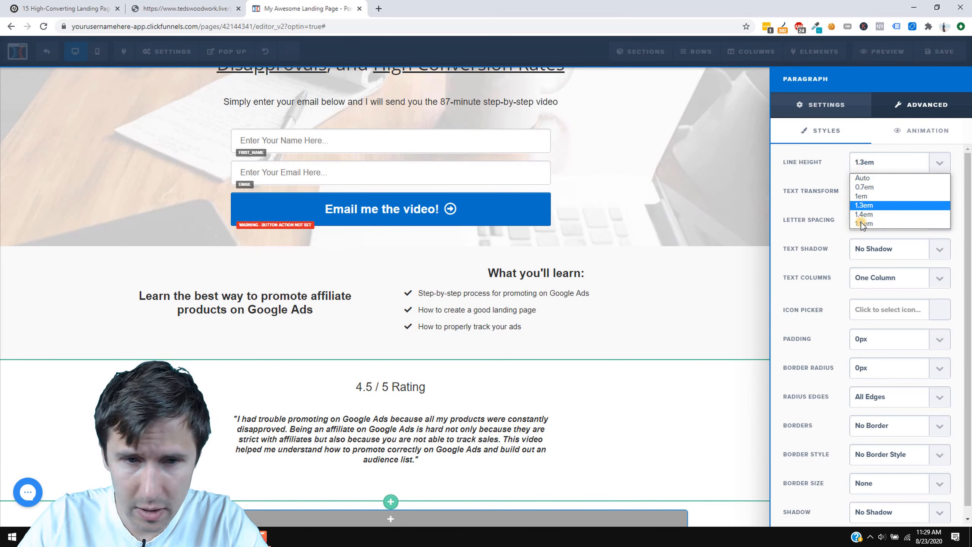
pyautogui.click(861, 223)
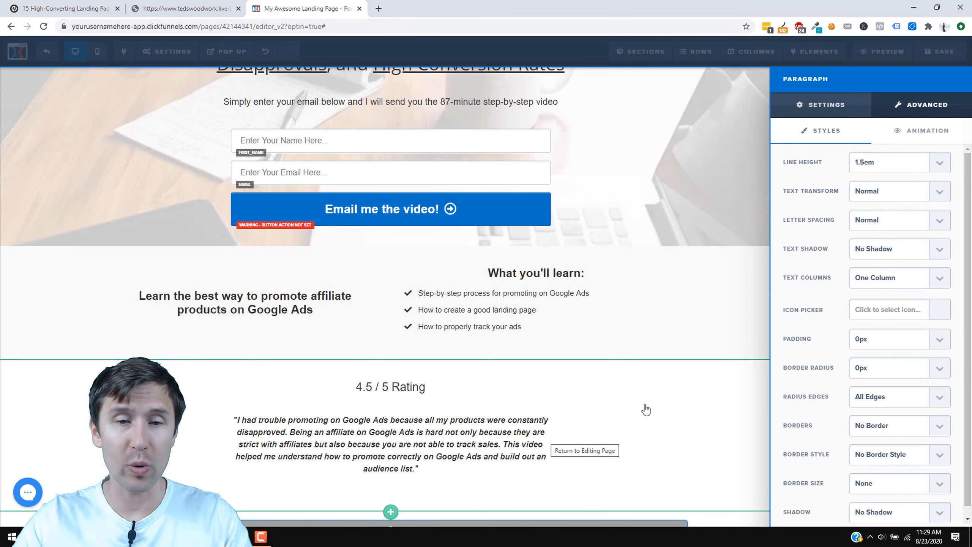
pyautogui.click(646, 410)
# Compare the rating and testimonial section on the reference page with the landing page.
pyautogui.click(193, 5)
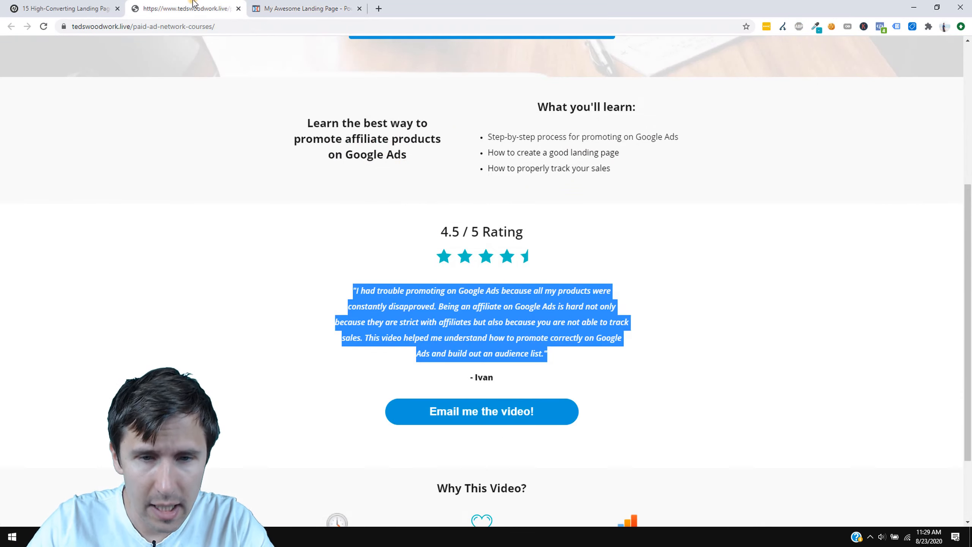
pyautogui.click(616, 263)
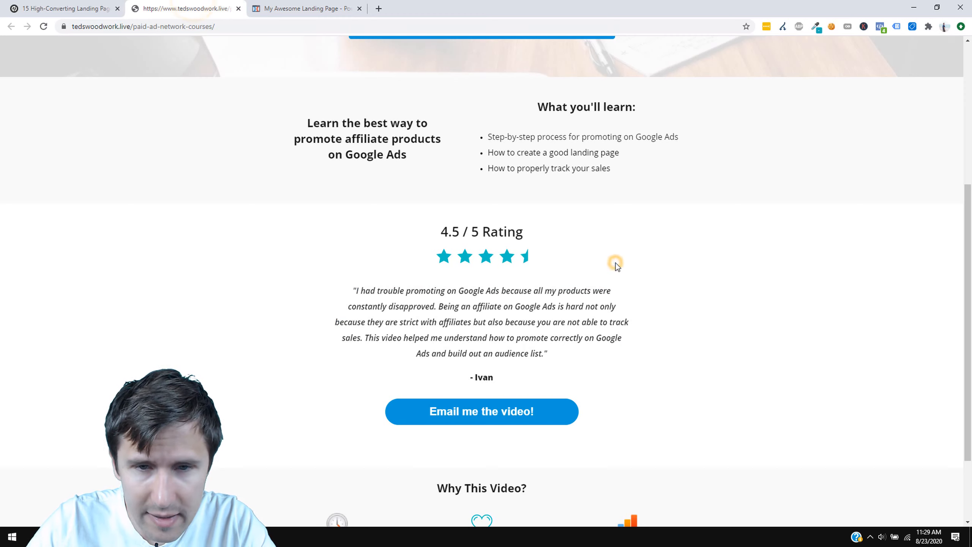
pyautogui.click(287, 5)
pyautogui.click(207, 5)
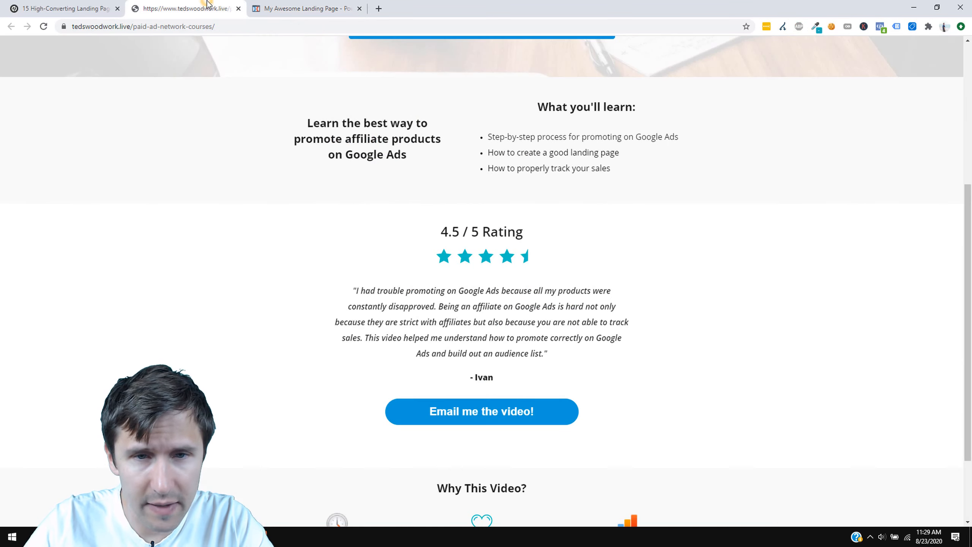
# Inspect the reference page's content blocks with the browser's element inspector and return to the landing page editor.
pyautogui.rightClick(726, 263)
pyautogui.click(777, 437)
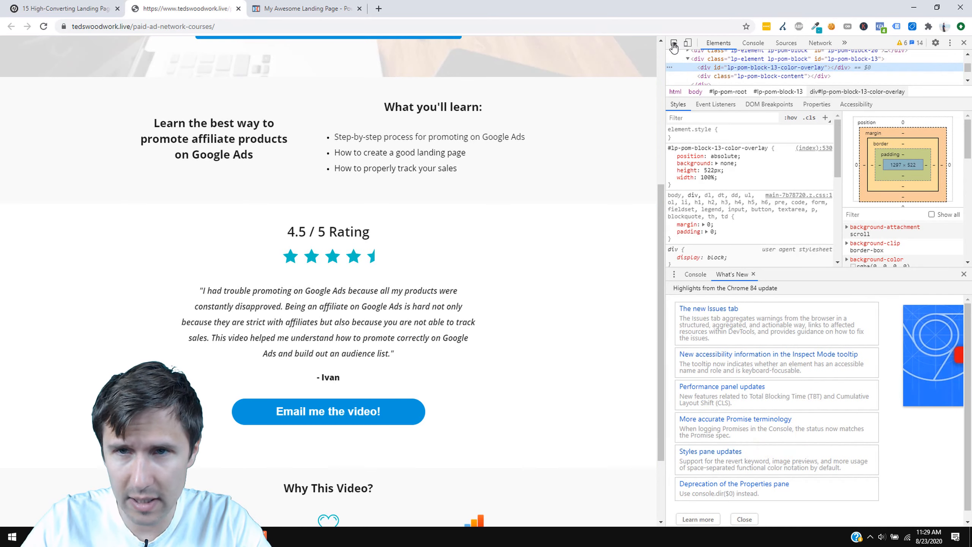
pyautogui.click(674, 43)
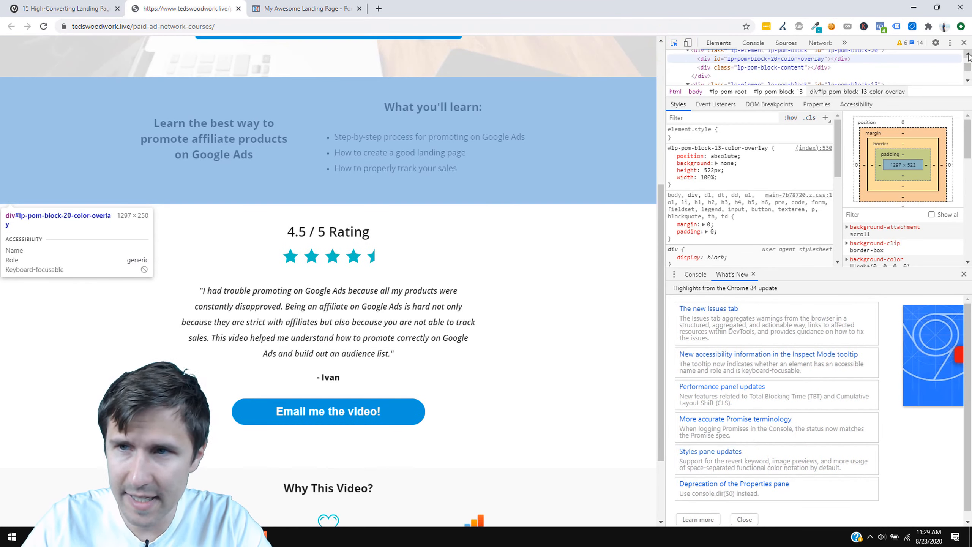
pyautogui.click(963, 42)
pyautogui.click(302, 9)
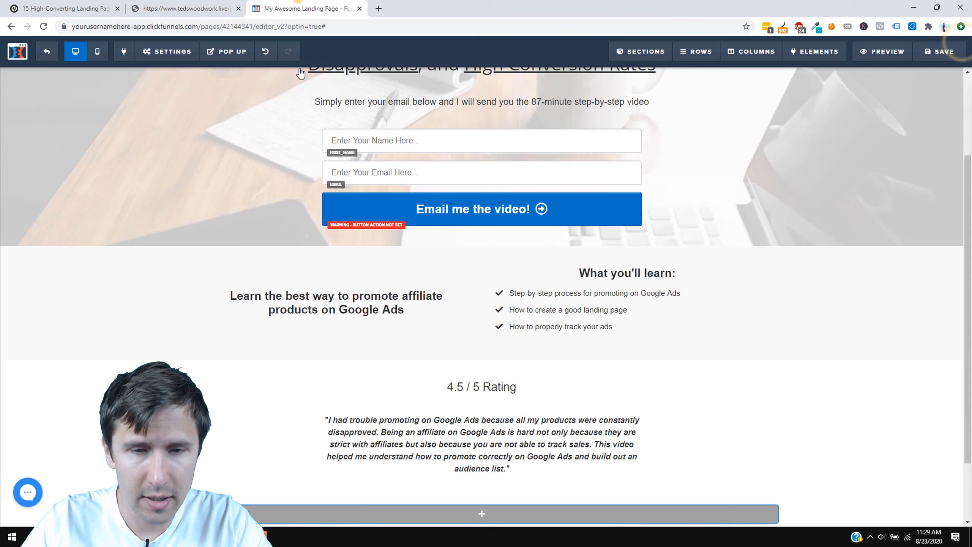
# Set the testimonial paragraph's font family to Open Sans.
pyautogui.click(566, 455)
pyautogui.click(635, 407)
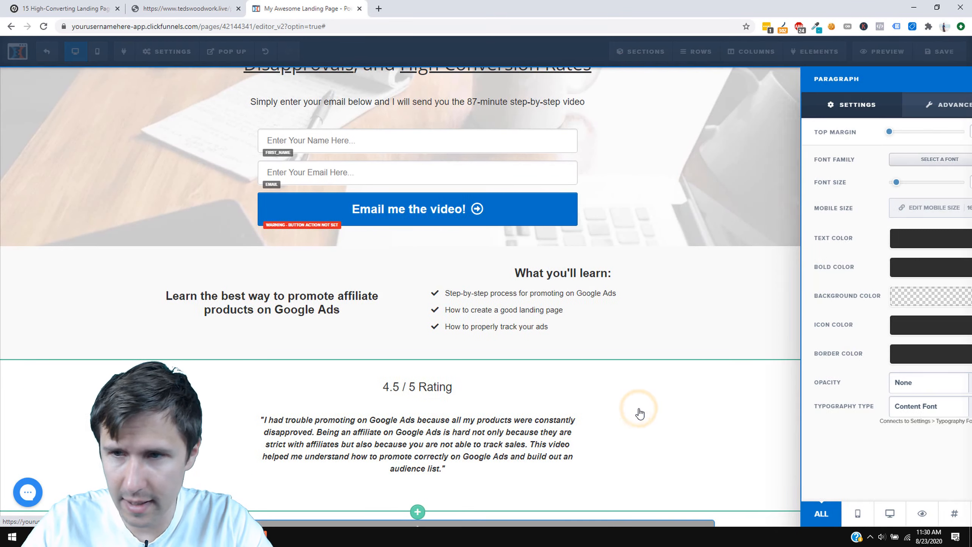
pyautogui.click(899, 163)
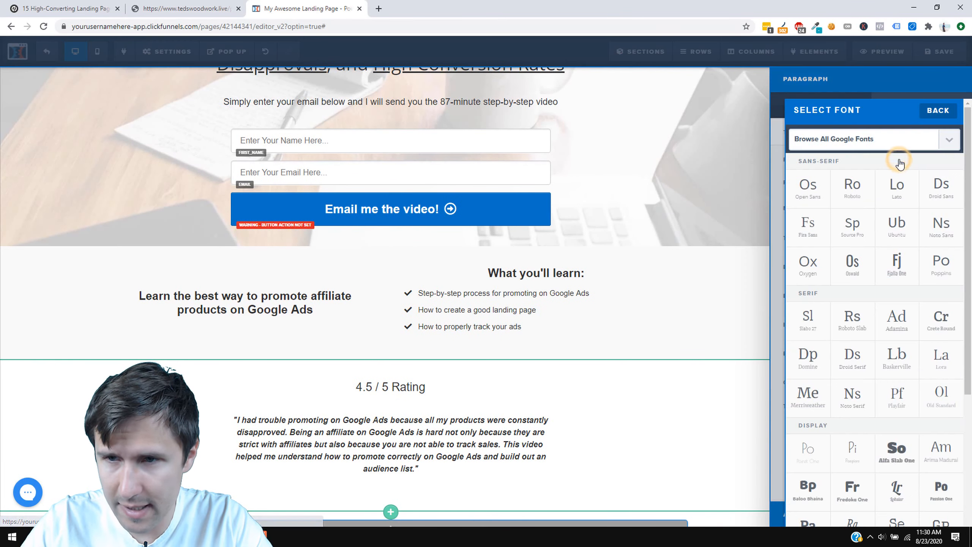
pyautogui.click(804, 188)
pyautogui.click(604, 360)
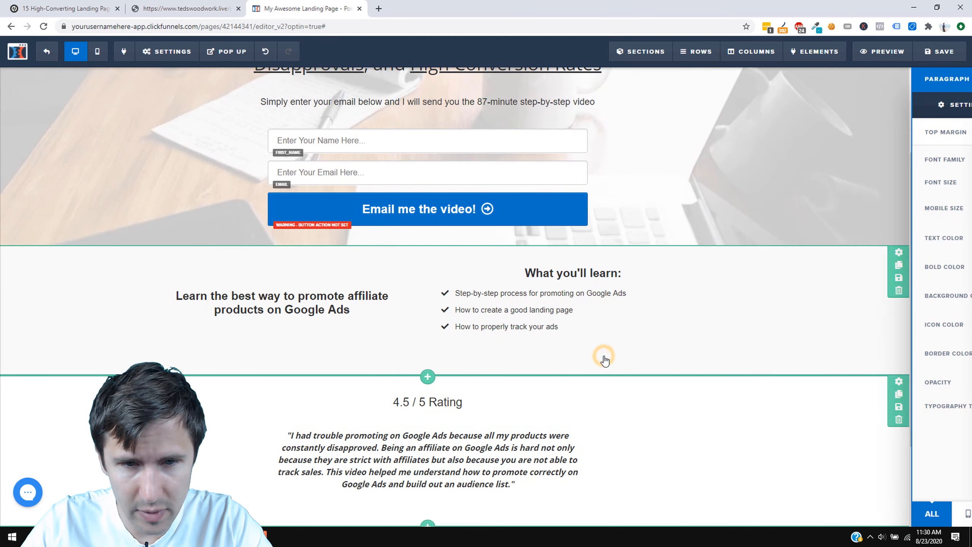
# Add the customer's first name, preceded by a dash, as a non-bold italic attribution line below the testimonial quote, following the reference page.
pyautogui.scroll(-3, 559, 355)
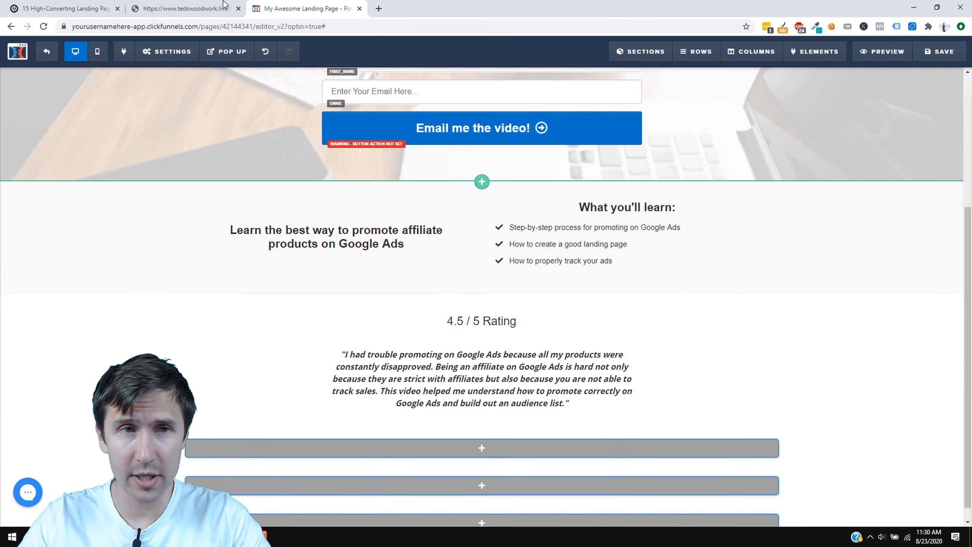
pyautogui.click(187, 8)
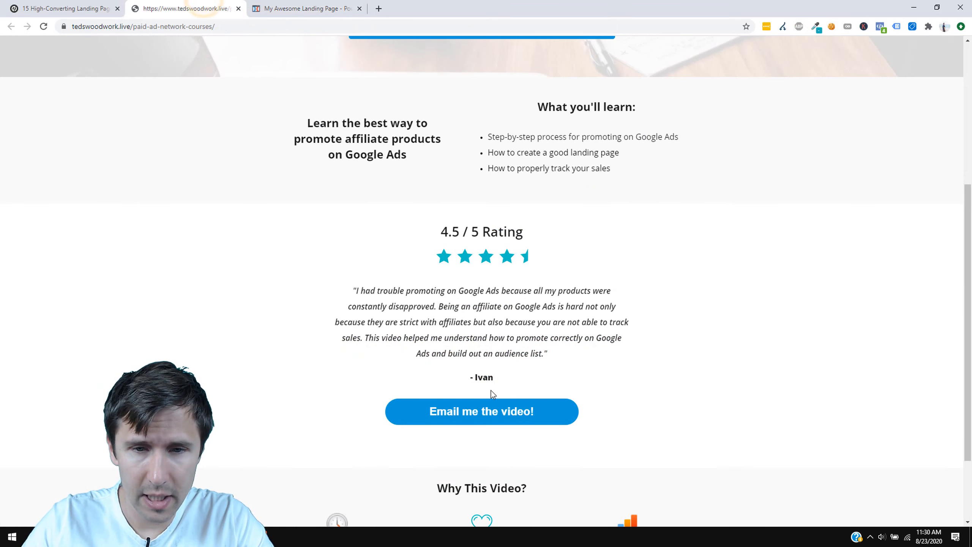
pyautogui.click(289, 3)
pyautogui.click(564, 389)
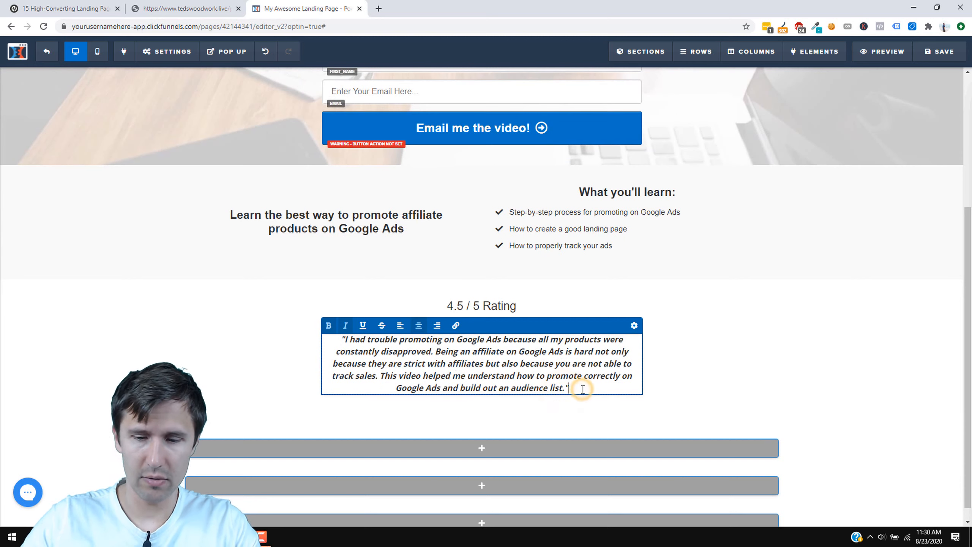
pyautogui.press('Return')
pyautogui.press('Return')
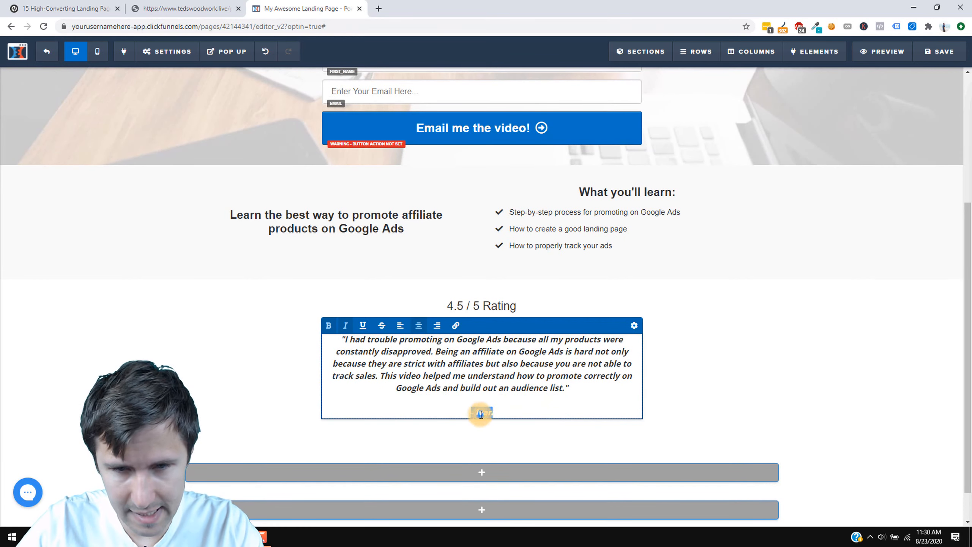
pyautogui.click(729, 349)
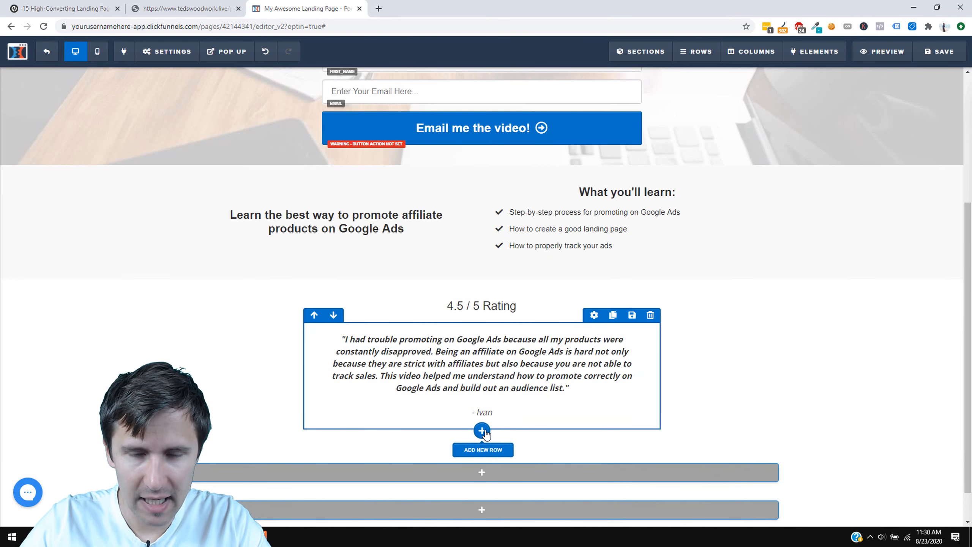
# Add a one-column row below the testimonial and place a Button element in it.
pyautogui.click(482, 430)
pyautogui.click(794, 102)
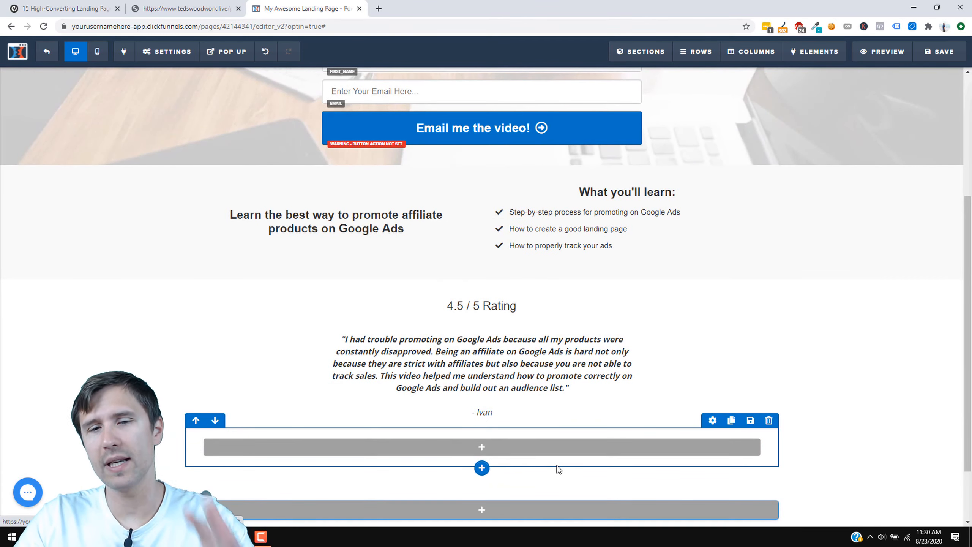
pyautogui.click(560, 452)
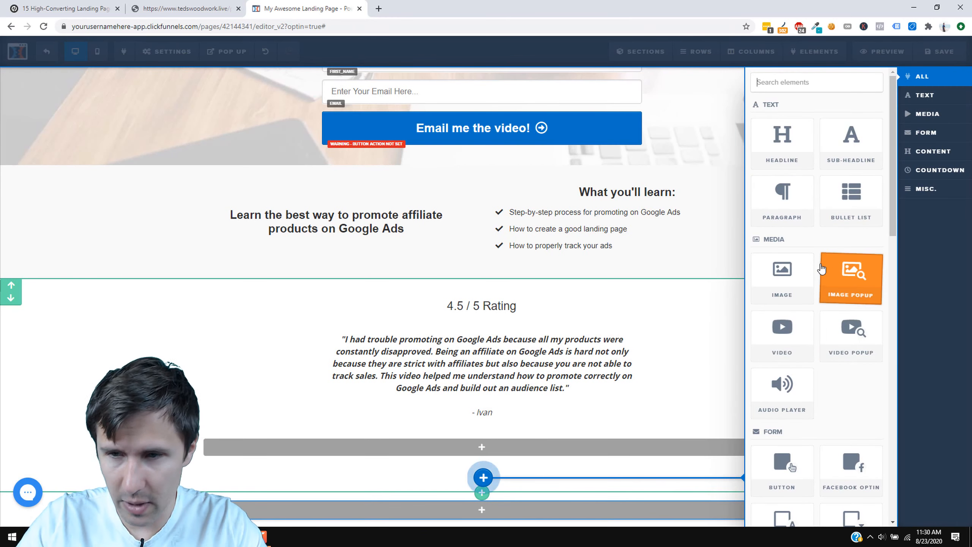
pyautogui.scroll(-1, 804, 402)
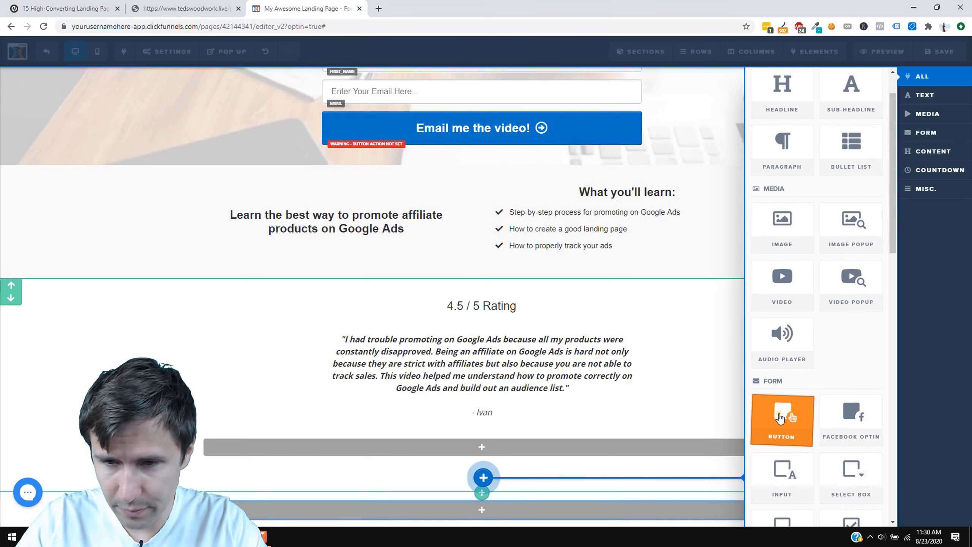
pyautogui.moveTo(779, 418); pyautogui.dragTo(493, 468)
pyautogui.scroll(4, 610, 418)
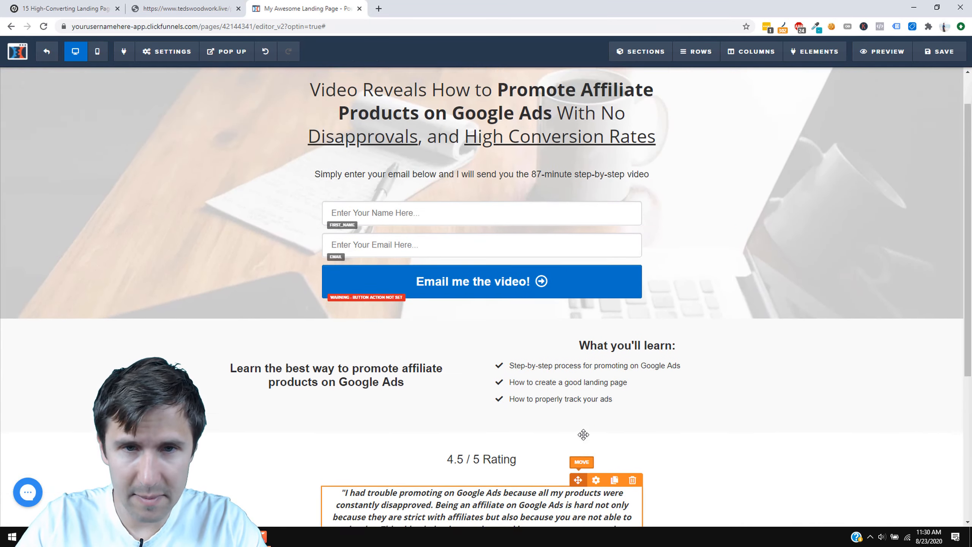
pyautogui.scroll(-2, 605, 407)
pyautogui.scroll(-3, 606, 406)
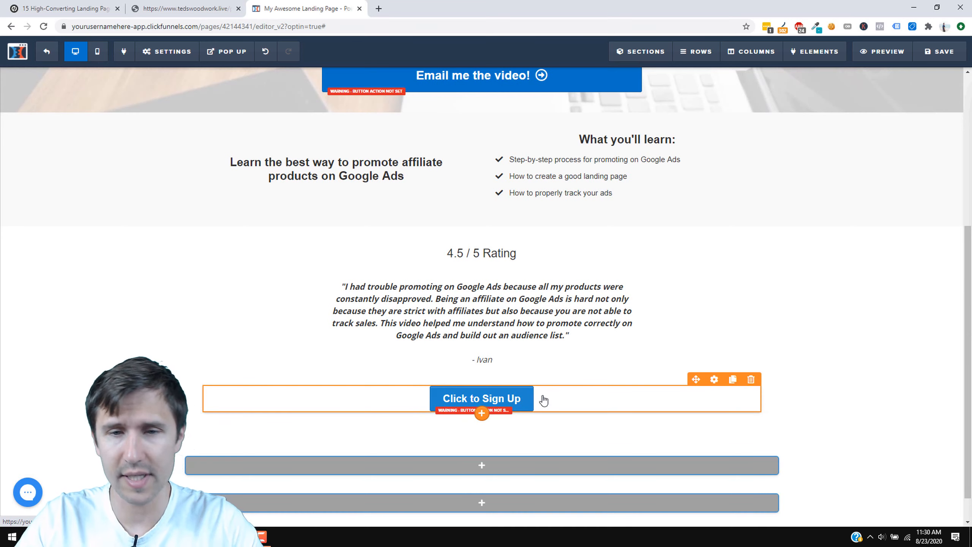
pyautogui.click(495, 396)
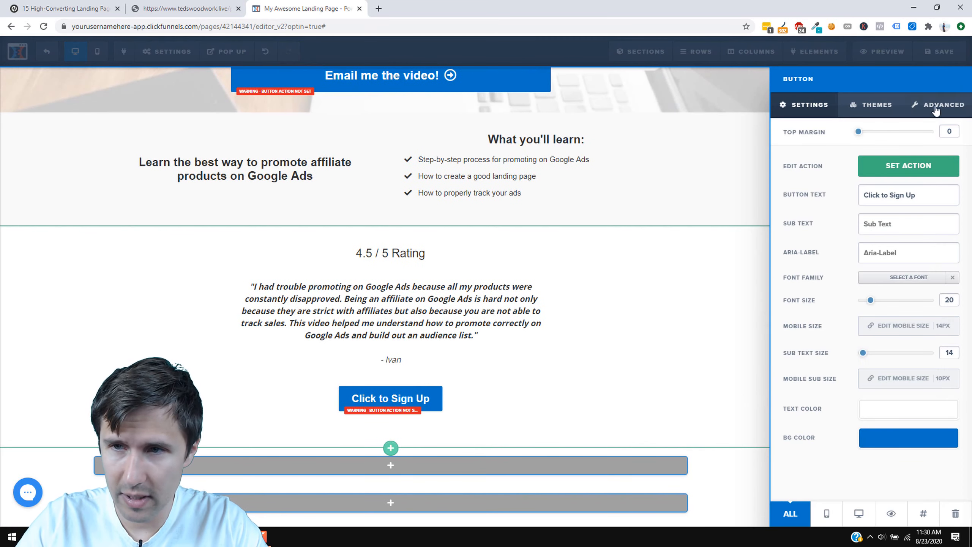
pyautogui.click(935, 109)
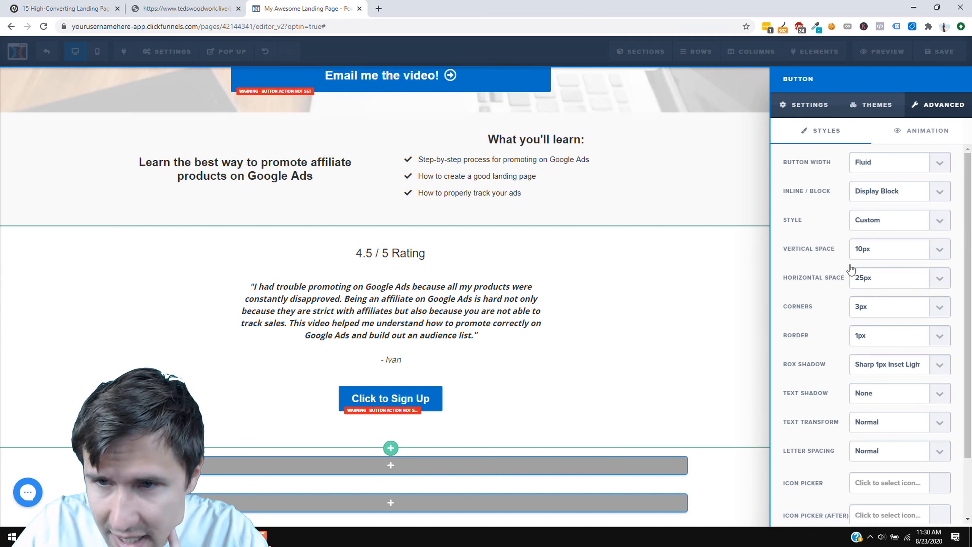
pyautogui.click(877, 253)
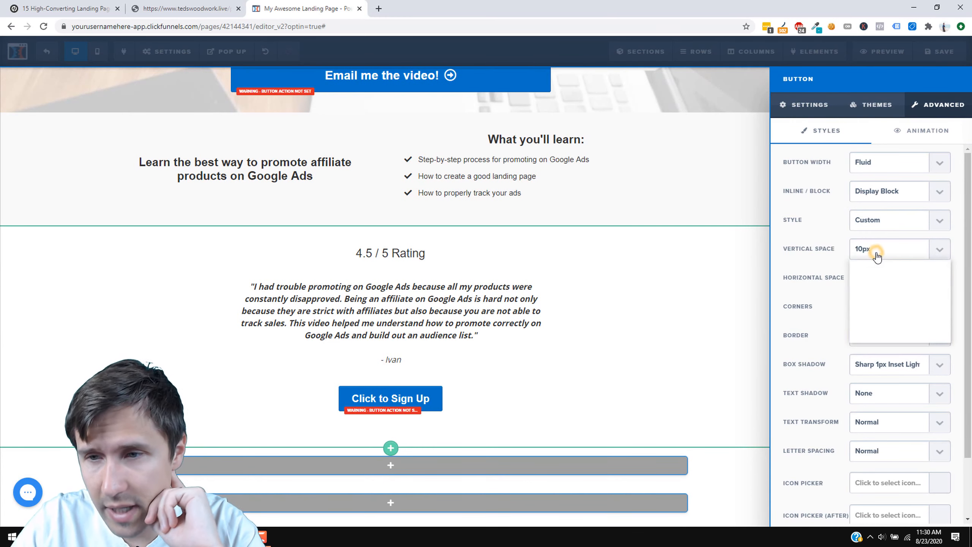
pyautogui.click(879, 310)
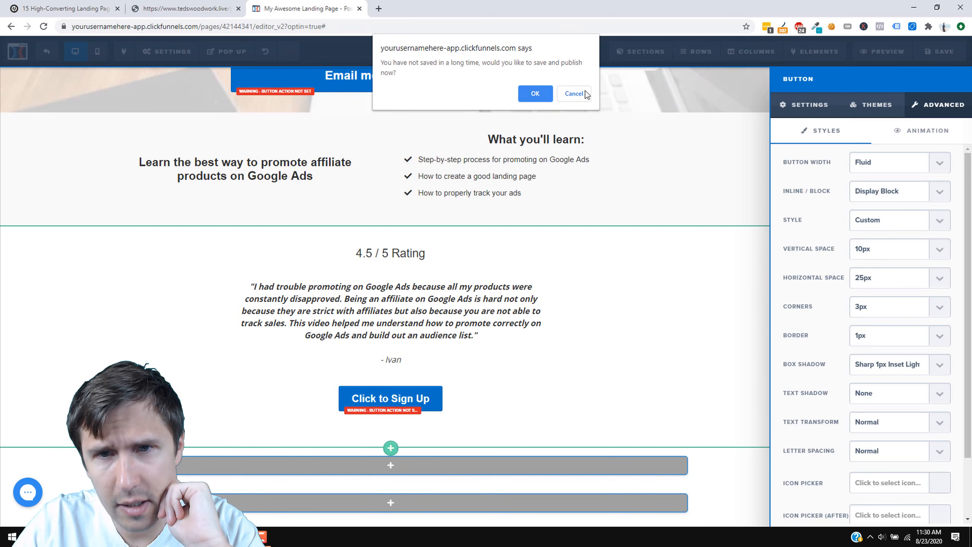
pyautogui.click(588, 90)
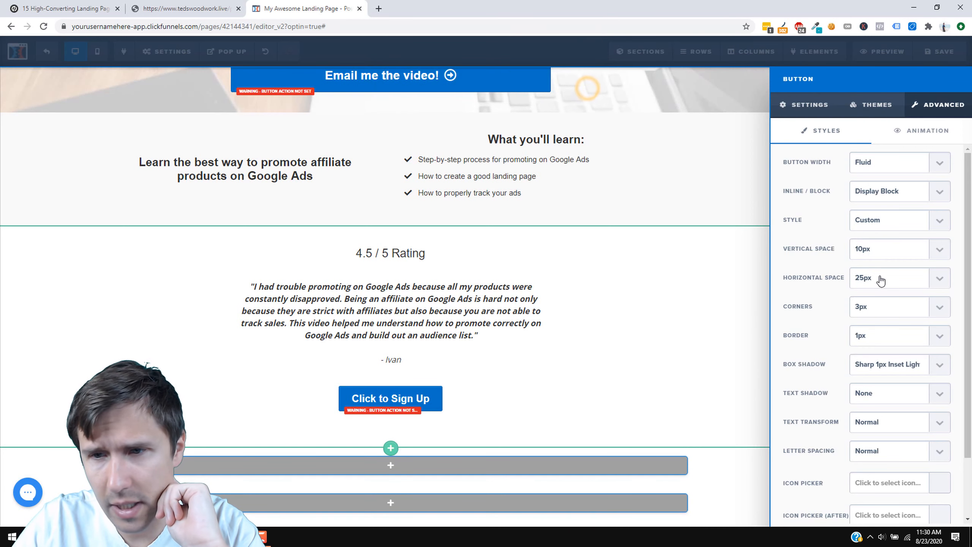
pyautogui.click(723, 137)
# Save the page and set its SEO title to "promote affiliate products on google".
pyautogui.click(938, 51)
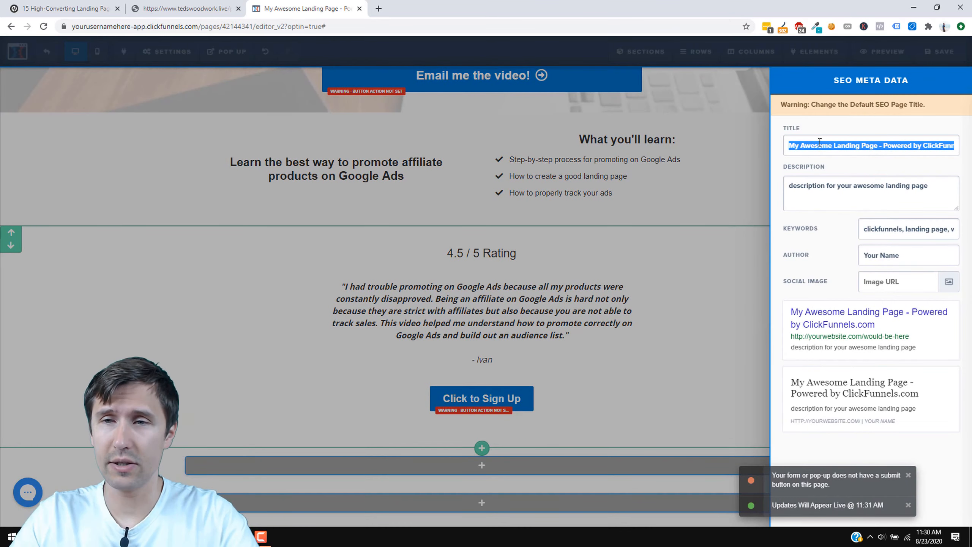
pyautogui.click(820, 145)
pyautogui.tripleClick(820, 145)
pyautogui.write('pr')
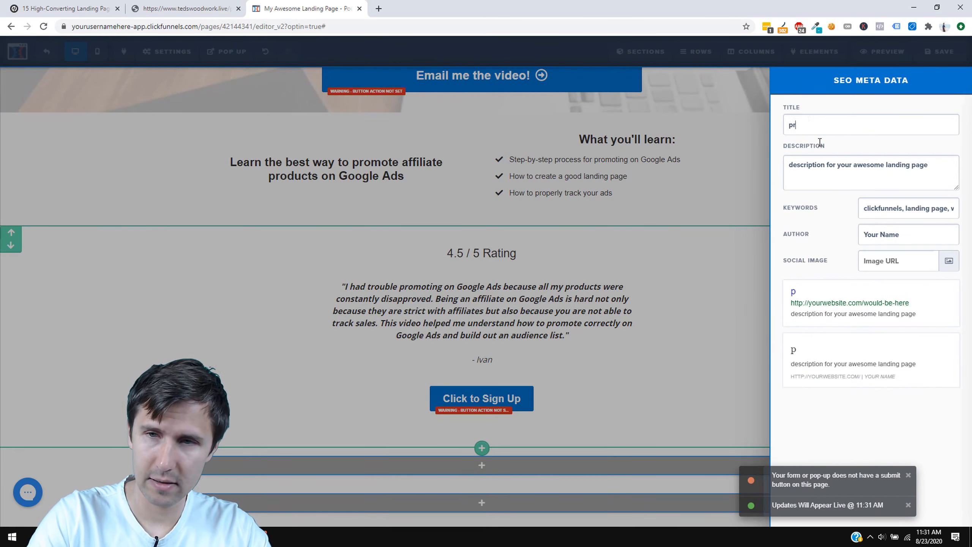
pyautogui.write('omote affiliate product')
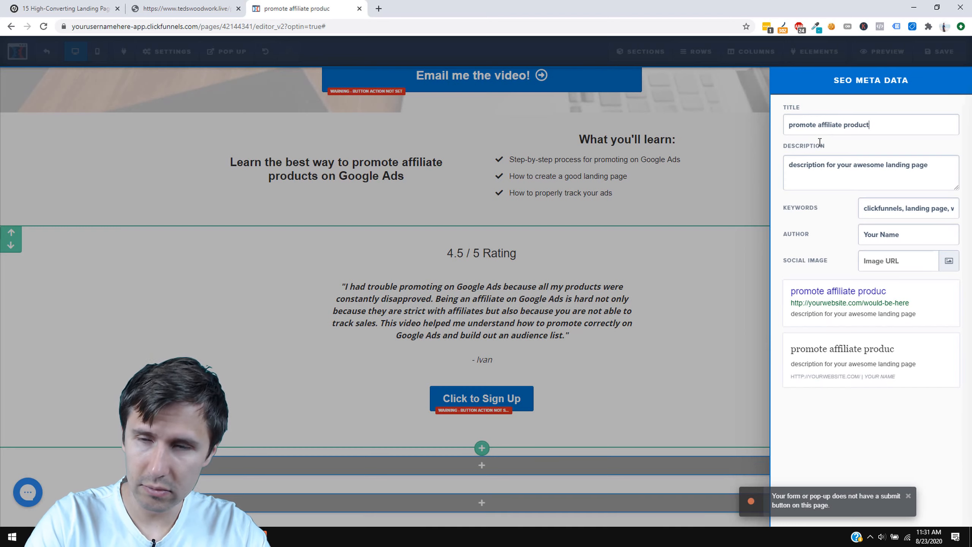
pyautogui.write('s on google')
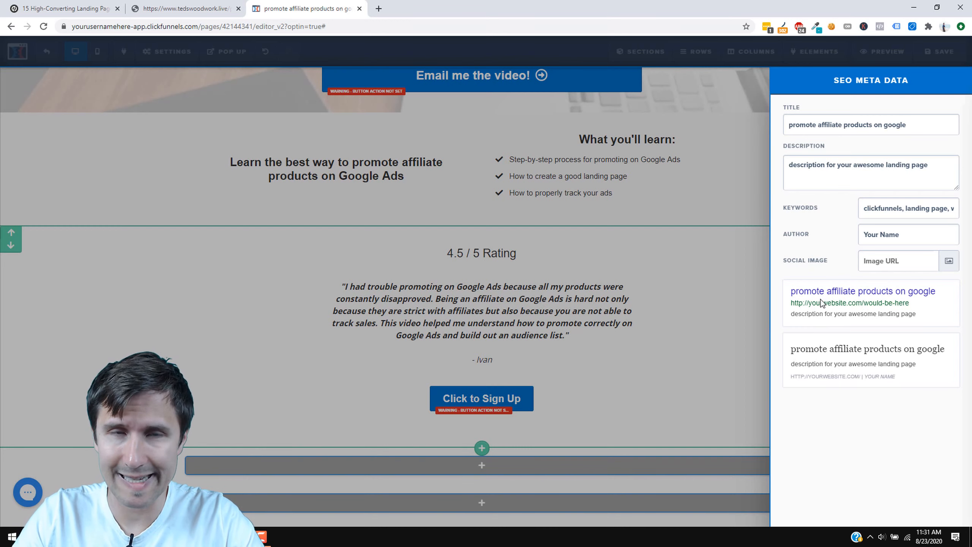
pyautogui.click(715, 243)
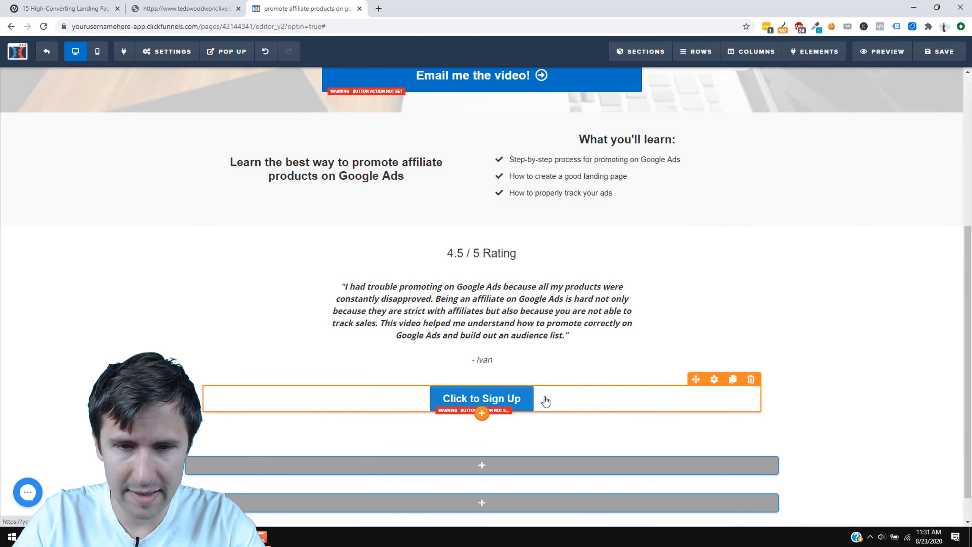
# Set the horizontal space of the "Click to Sign Up" button to 40px.
pyautogui.click(560, 394)
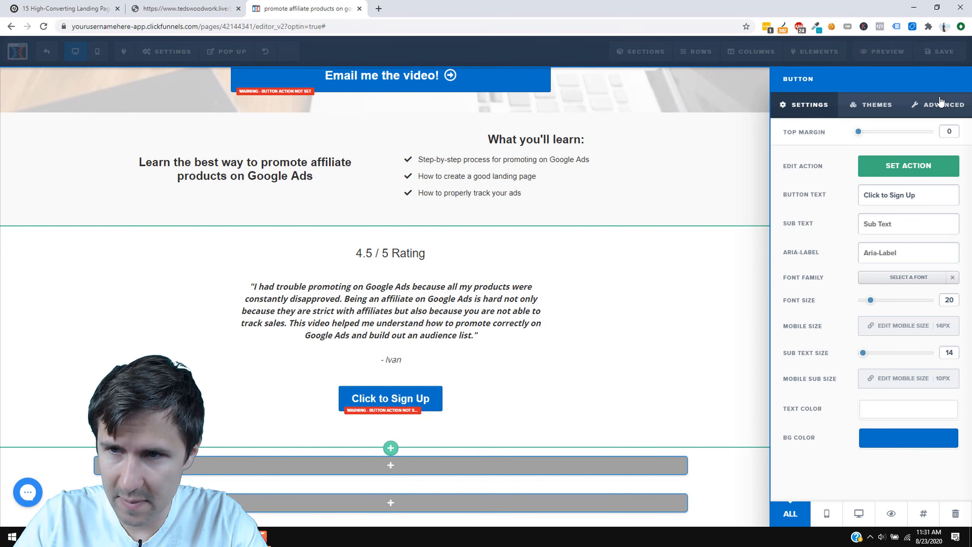
pyautogui.click(919, 108)
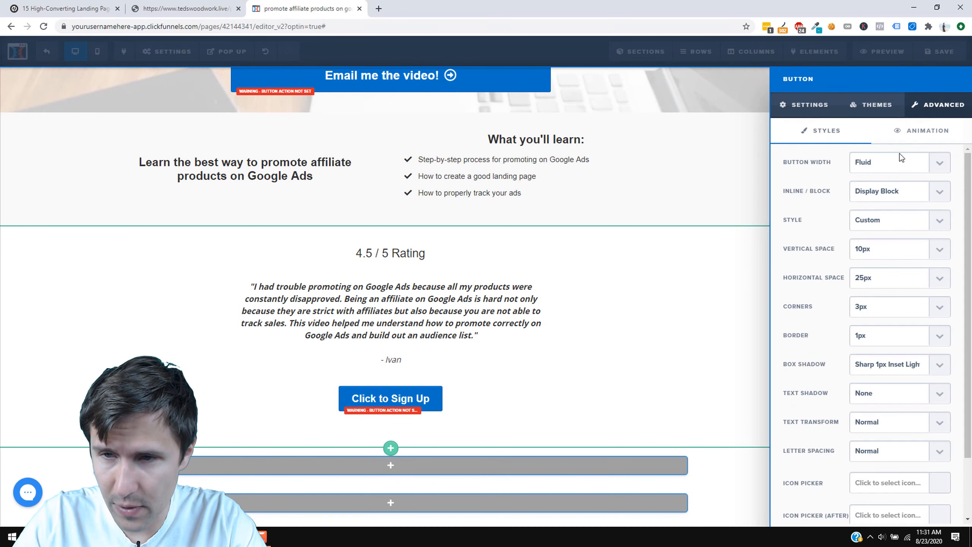
pyautogui.click(863, 280)
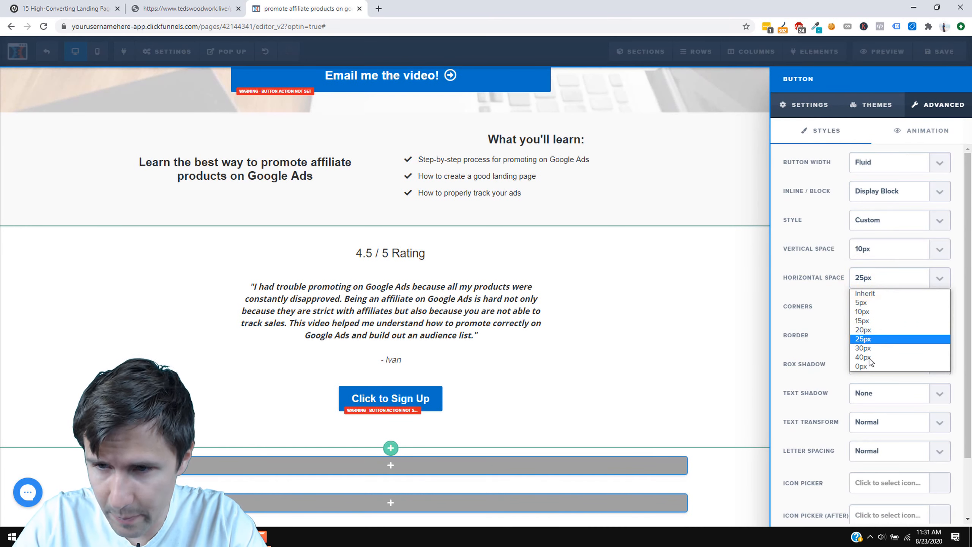
pyautogui.click(867, 360)
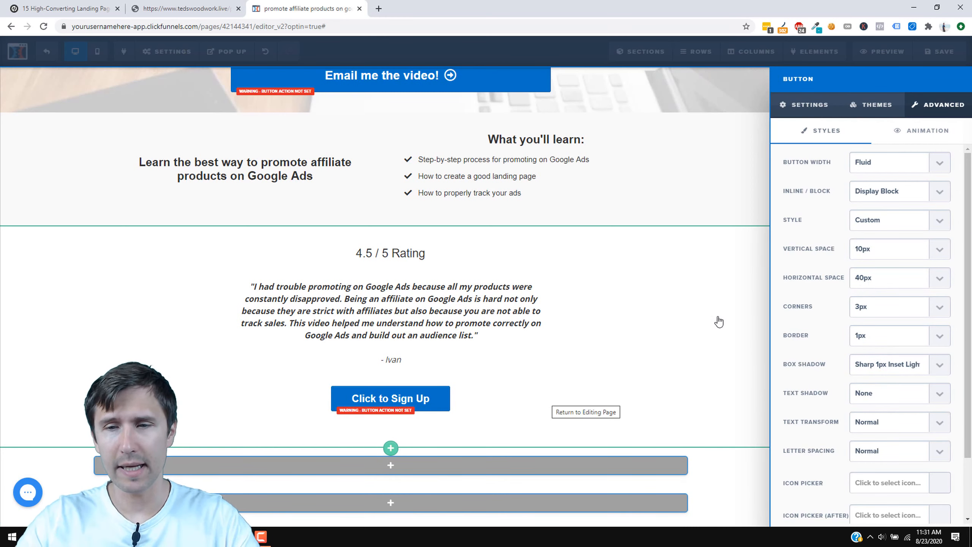
pyautogui.click(512, 401)
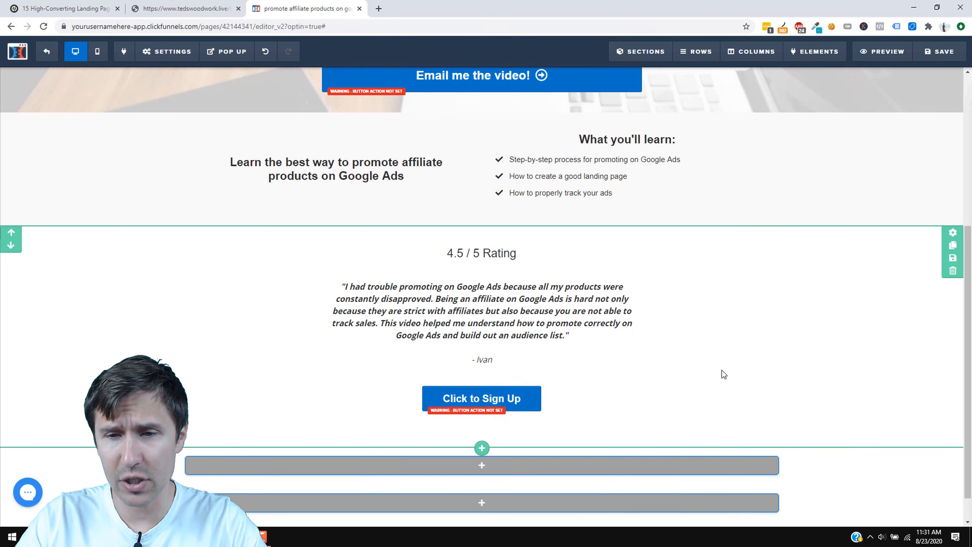
# Set the width of the "Click to Sign Up" button's one-column row to 40%.
pyautogui.click(712, 371)
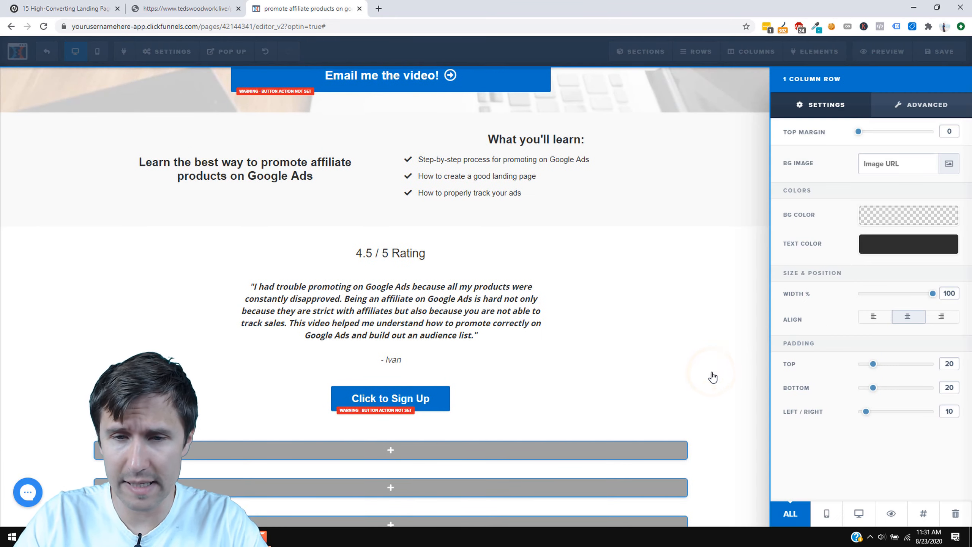
pyautogui.moveTo(933, 294); pyautogui.dragTo(874, 305)
pyautogui.click(494, 365)
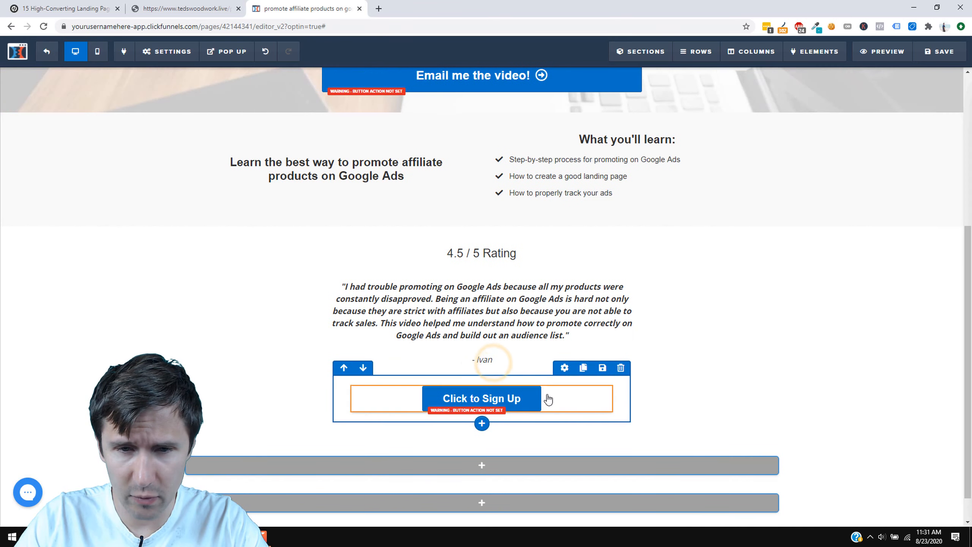
pyautogui.click(564, 369)
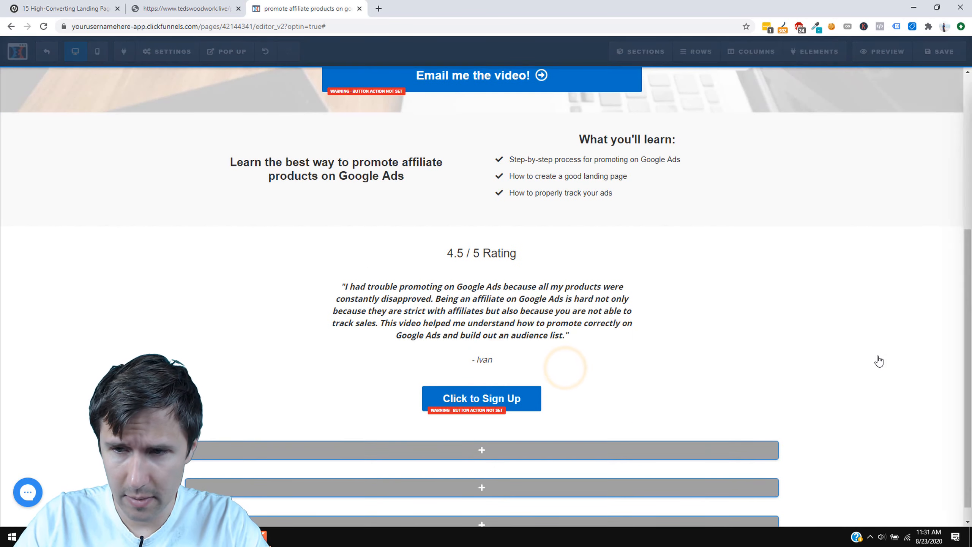
pyautogui.moveTo(872, 302); pyautogui.dragTo(841, 307)
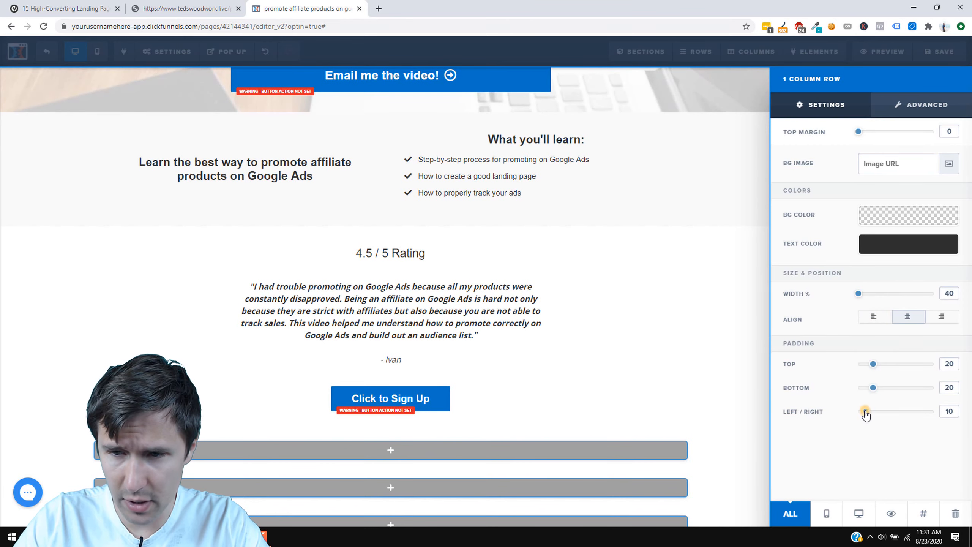
# Set the left/right padding of the "Click to Sign Up" button's row to 0 and the button's width to Fill Width.
pyautogui.moveTo(865, 411); pyautogui.dragTo(839, 412)
pyautogui.click(517, 351)
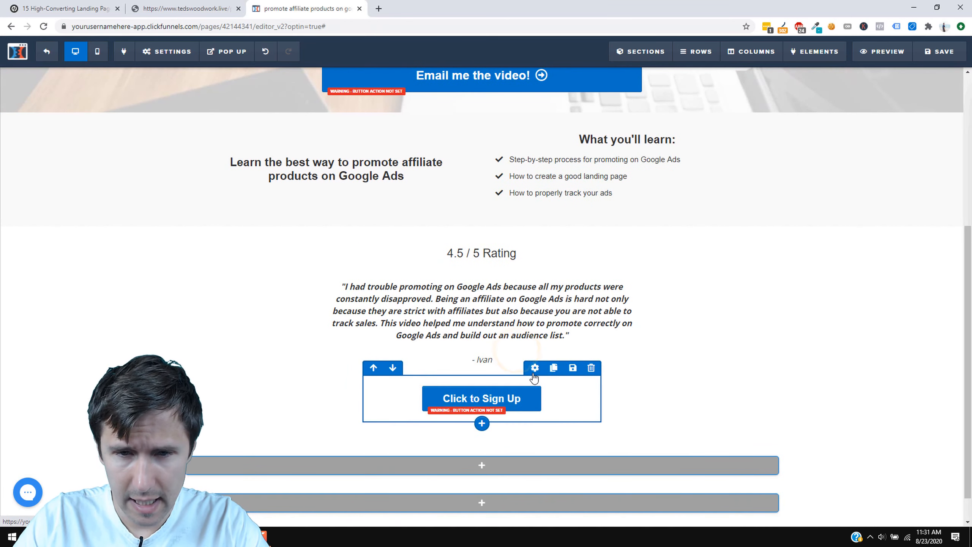
pyautogui.click(532, 394)
pyautogui.click(929, 111)
pyautogui.click(867, 161)
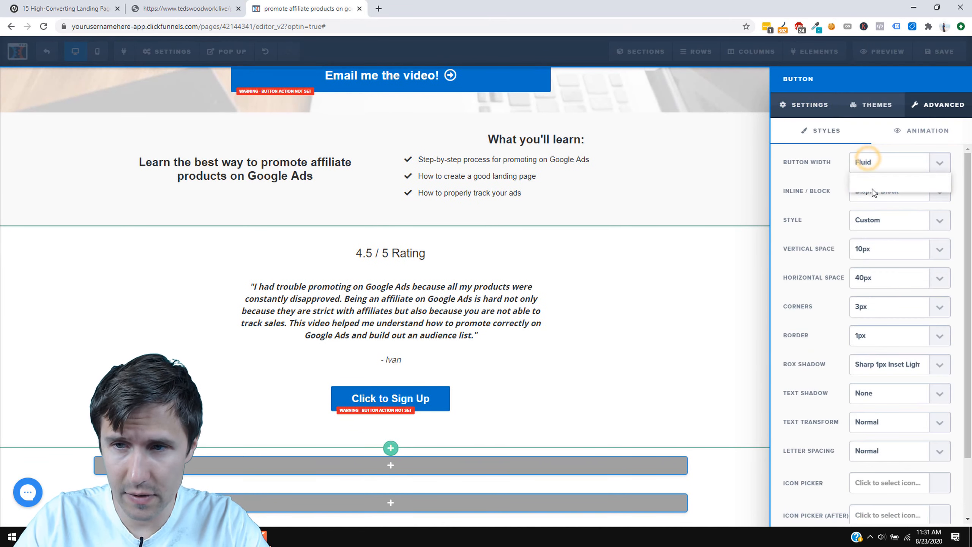
pyautogui.click(871, 189)
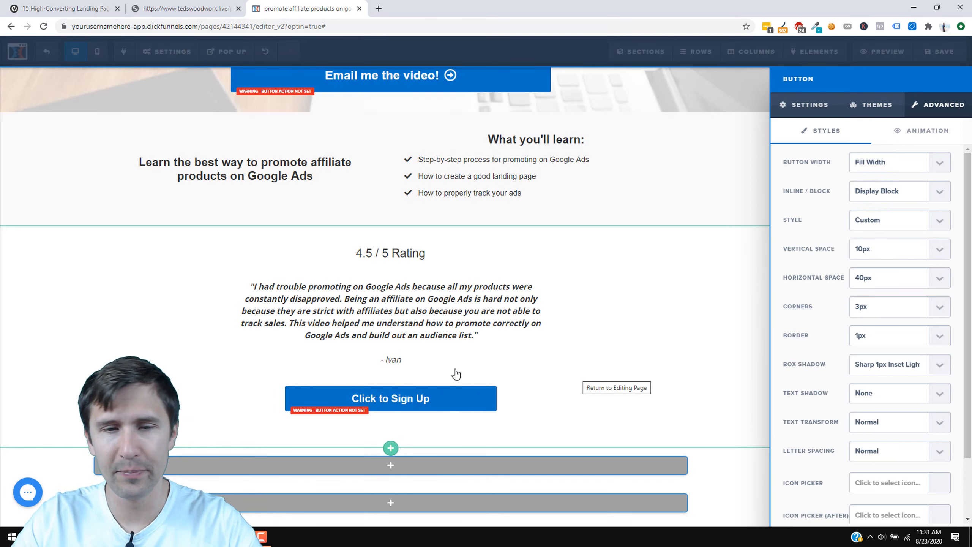
pyautogui.click(473, 389)
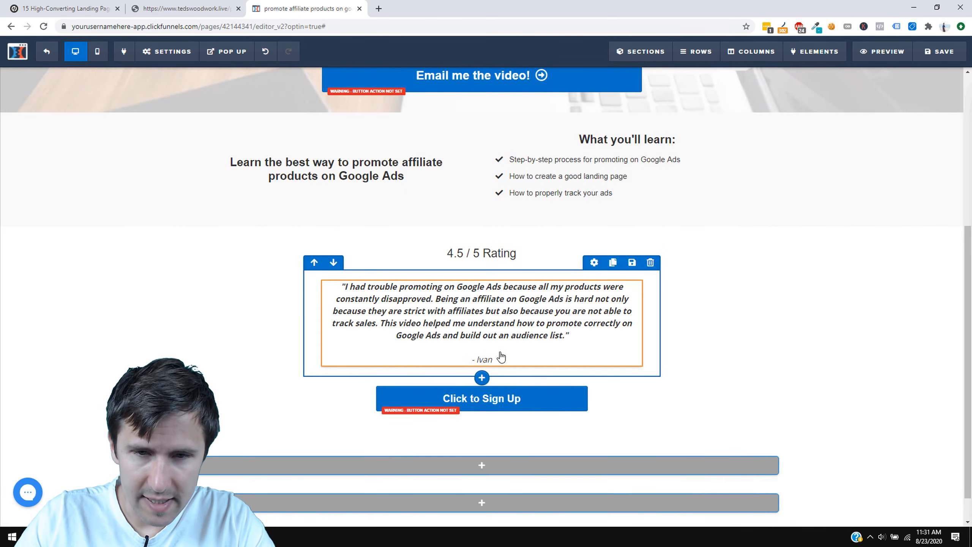
# Check the reference page's button spacing and set the top padding of the "Click to Sign Up" button's row to 10.
pyautogui.click(199, 3)
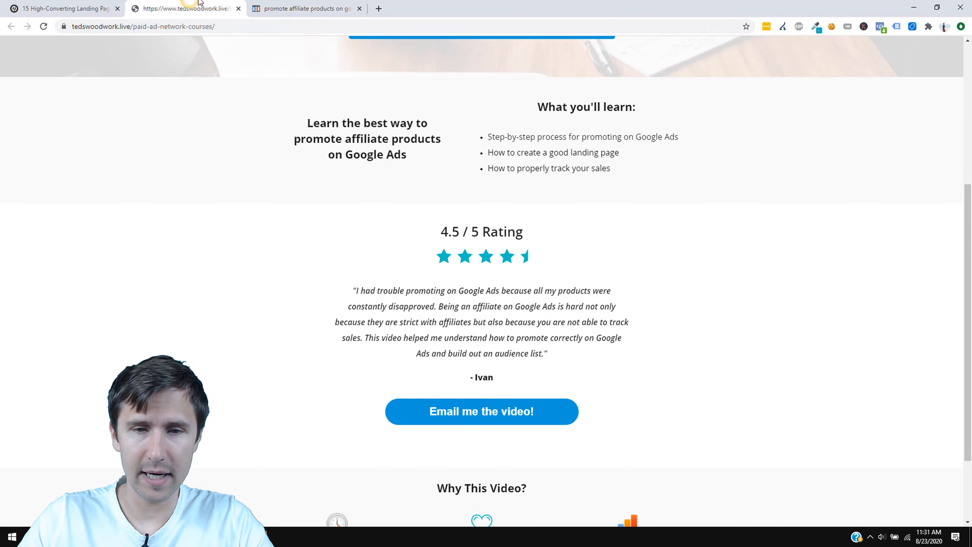
pyautogui.click(298, 5)
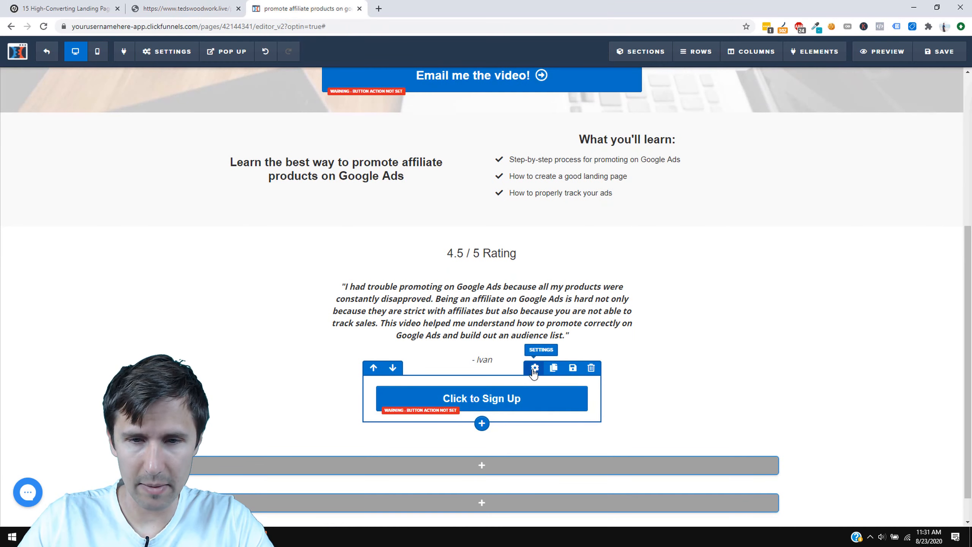
pyautogui.click(533, 368)
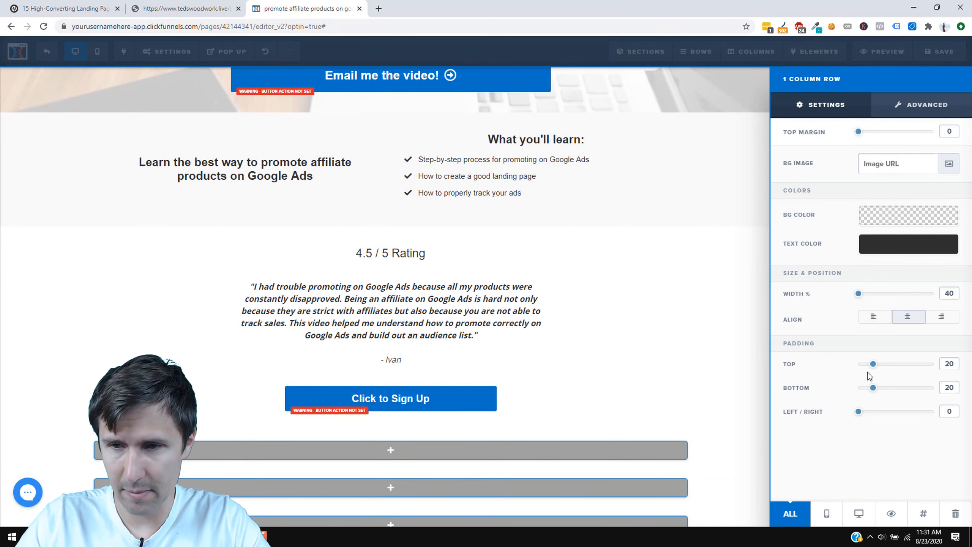
pyautogui.moveTo(870, 368)
pyautogui.mouseDown()
pyautogui.moveTo(845, 367)
pyautogui.moveTo(864, 377)
pyautogui.mouseUp()
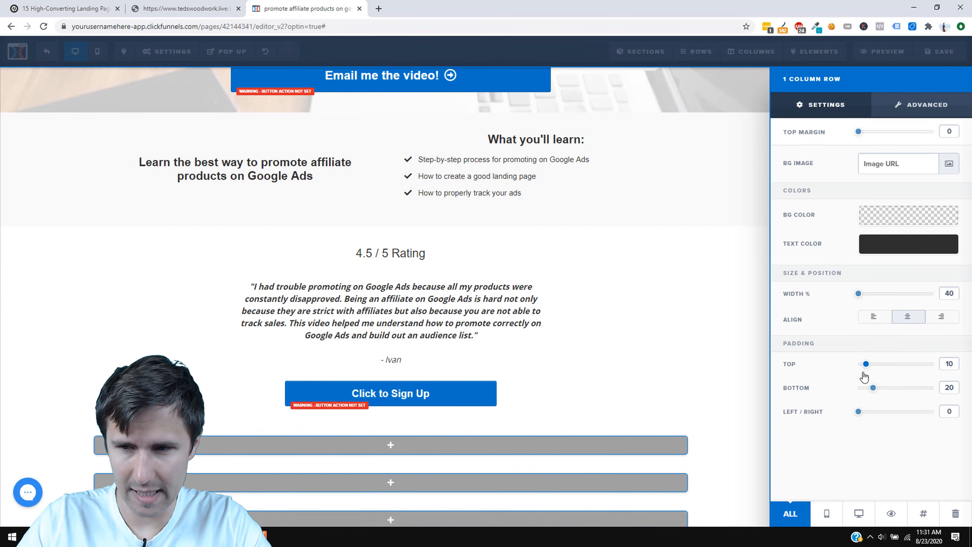
pyautogui.click(521, 397)
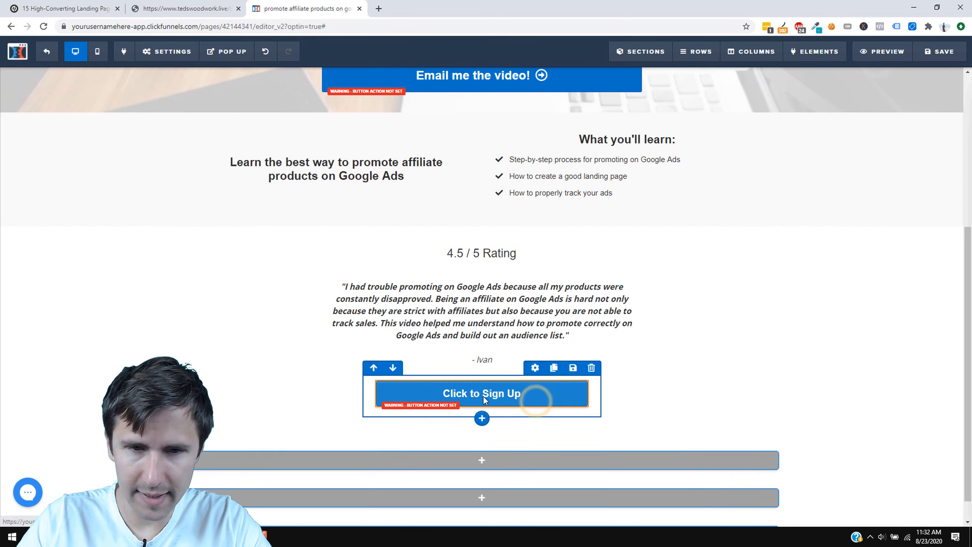
# Change the "Click to Sign Up" button's text to "Email me the video!" and set its font size to 22.
pyautogui.click(496, 397)
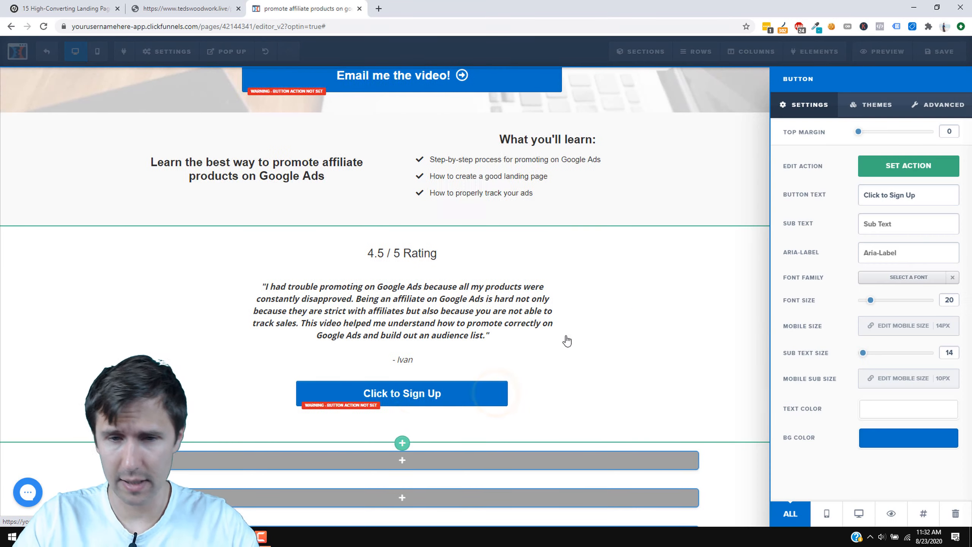
pyautogui.doubleClick(872, 194)
pyautogui.hotkey('ctrl', 'a')
pyautogui.write('Ema')
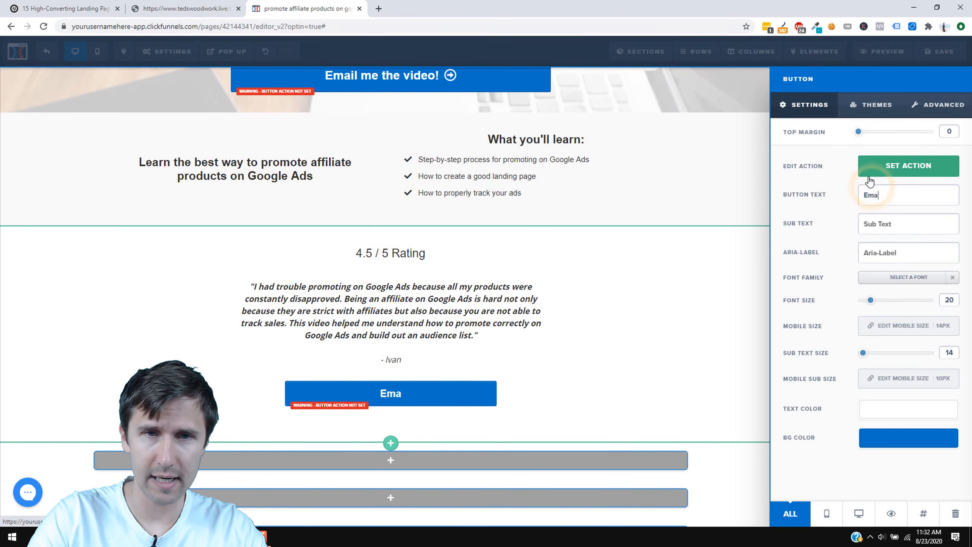
pyautogui.write('il me the video!')
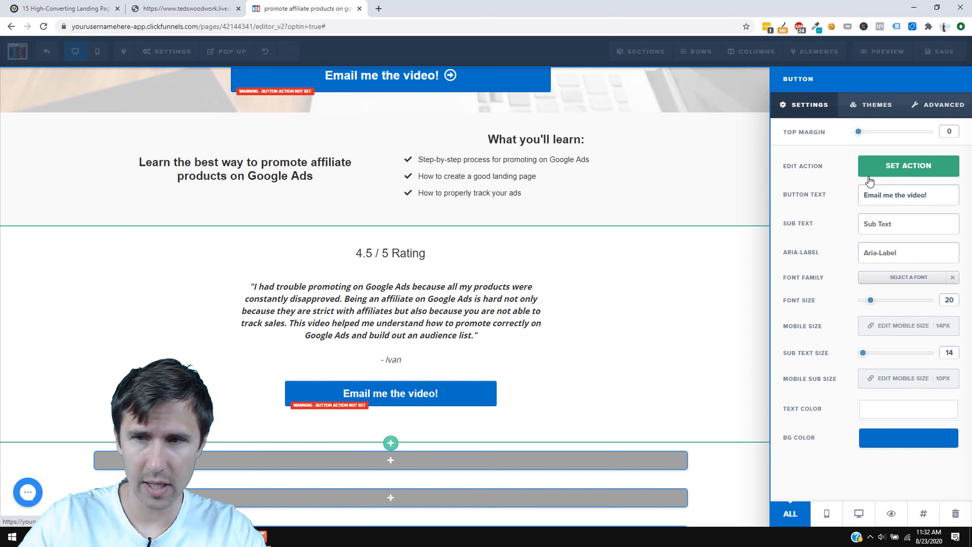
pyautogui.moveTo(870, 304); pyautogui.dragTo(873, 304)
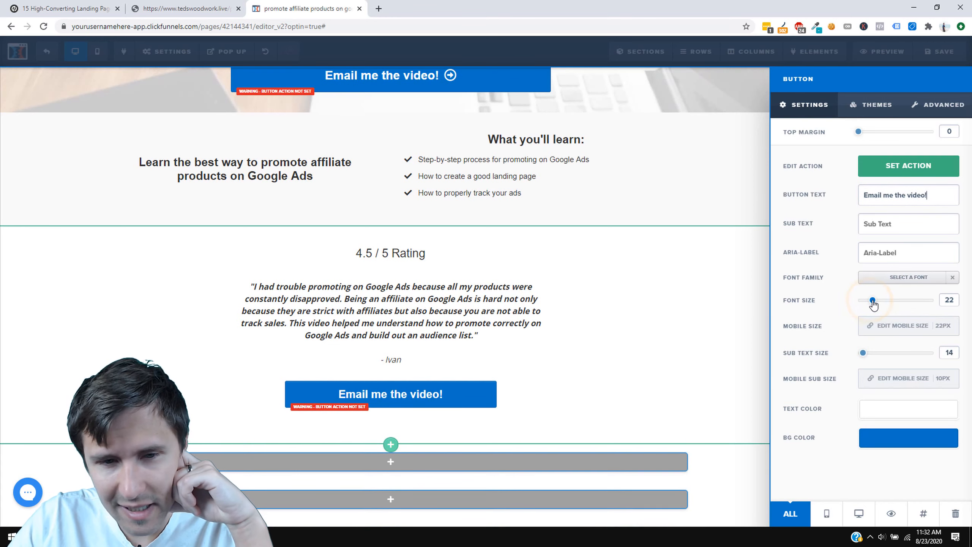
# Try 10px and 15px corners on the "Email me the video!" button below the testimonial.
pyautogui.click(930, 110)
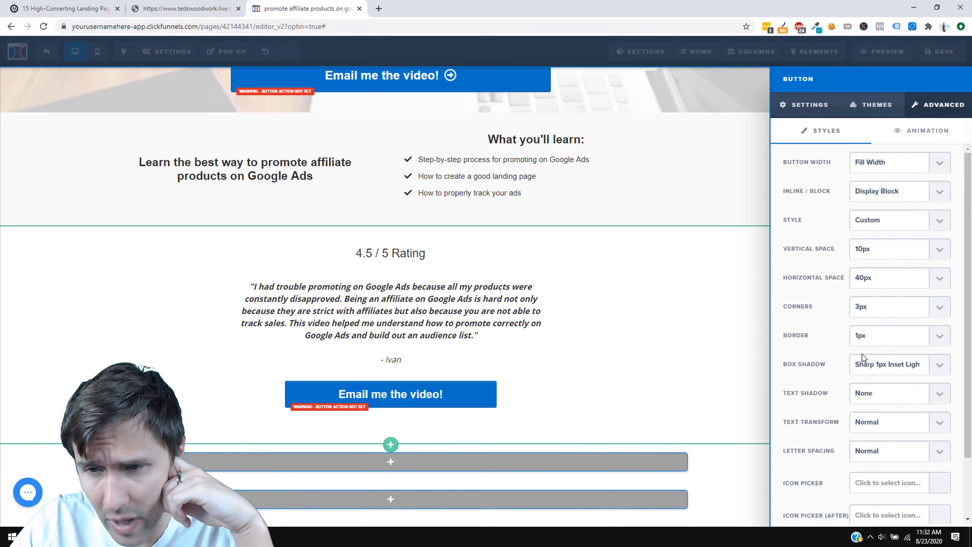
pyautogui.click(868, 306)
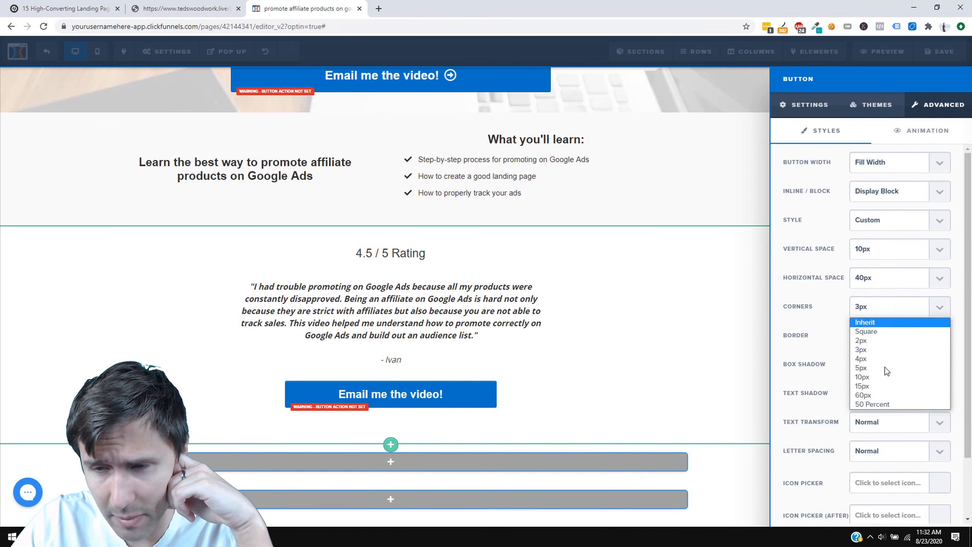
pyautogui.click(871, 377)
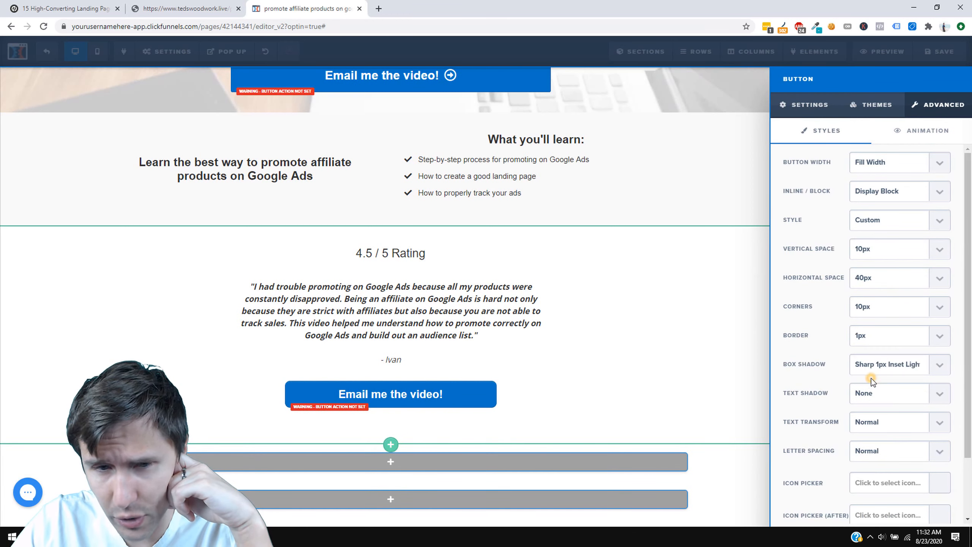
pyautogui.click(870, 314)
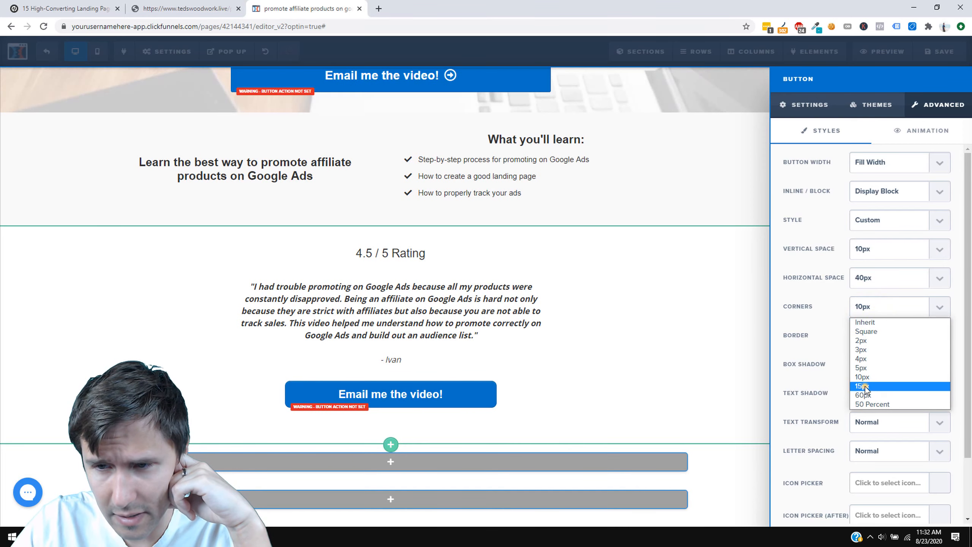
pyautogui.click(866, 386)
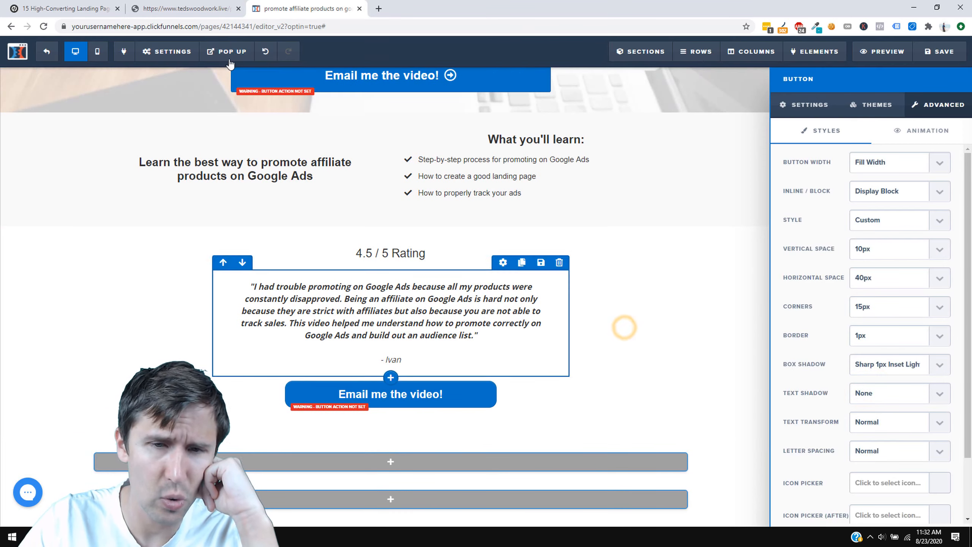
# Compare the testimonial's "Email me the video!" button with the reference page and set its corners to 60px.
pyautogui.click(187, 9)
pyautogui.click(306, 8)
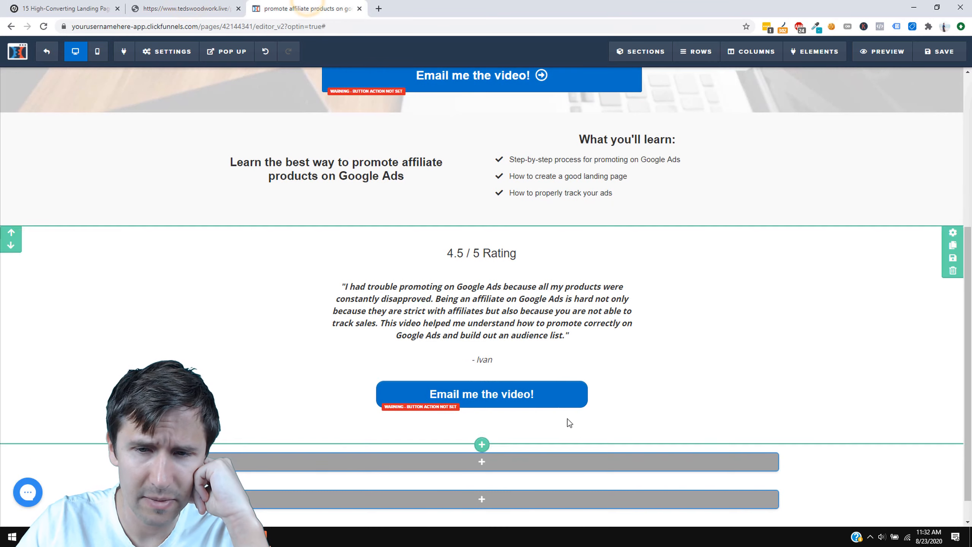
pyautogui.click(551, 401)
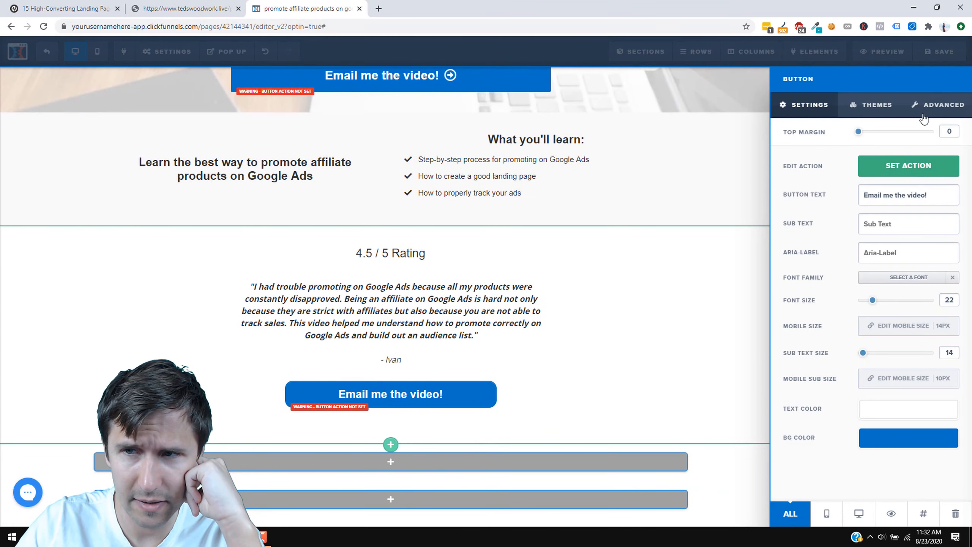
pyautogui.click(923, 114)
pyautogui.click(864, 307)
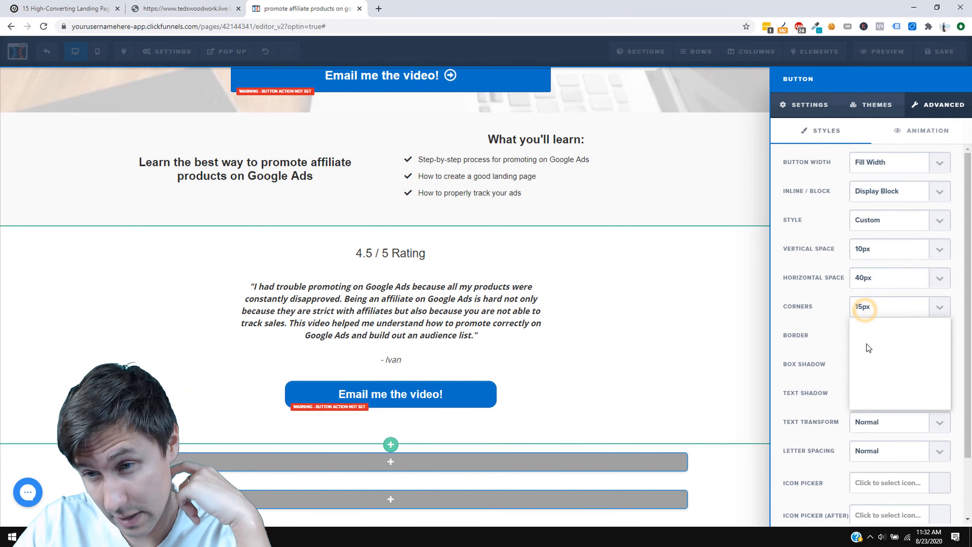
pyautogui.click(864, 395)
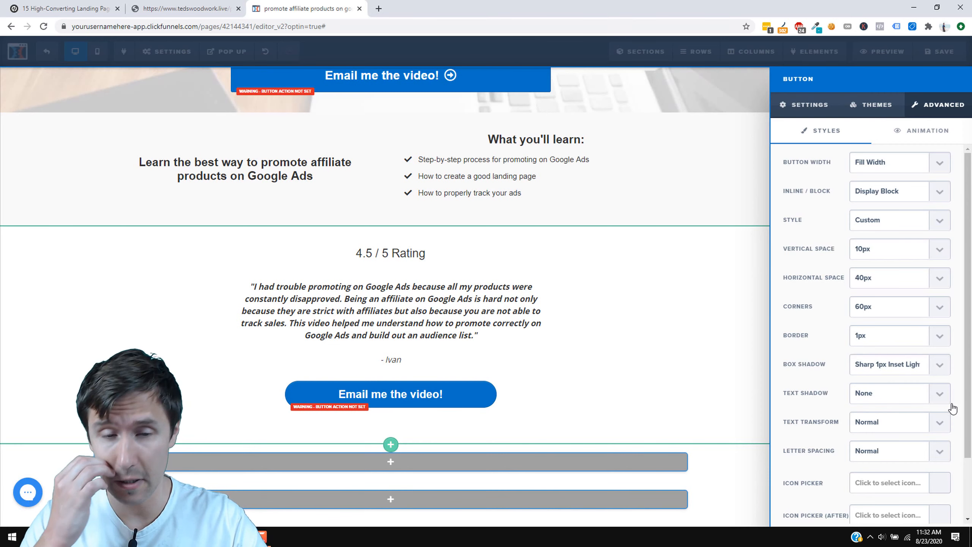
pyautogui.click(660, 355)
# Add an Image element directly below the "4.5 / 5 Rating" text.
pyautogui.scroll(7, 732, 357)
pyautogui.scroll(-7, 736, 361)
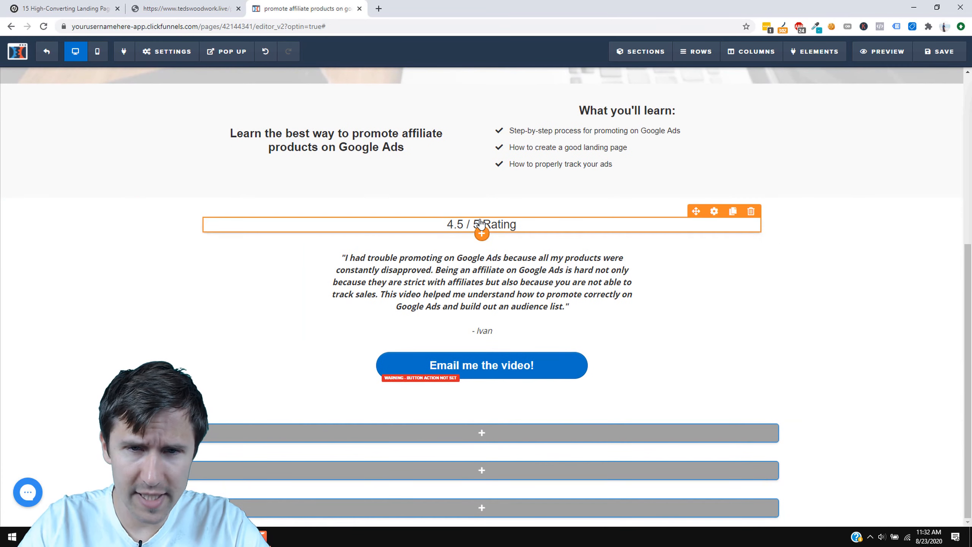
pyautogui.click(482, 233)
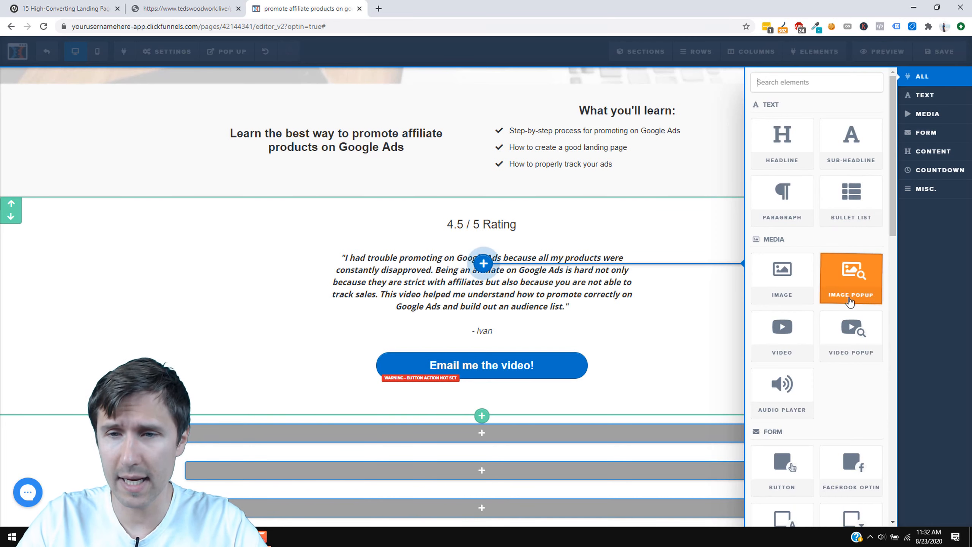
pyautogui.click(790, 274)
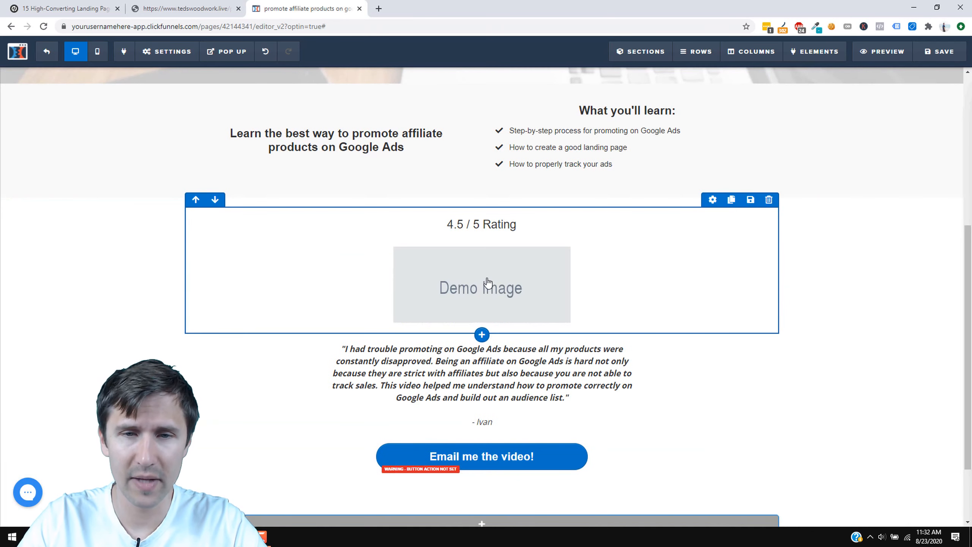
# Open the image library for the demo image below the rating and search IconFinder.com for "4 stars".
pyautogui.click(488, 283)
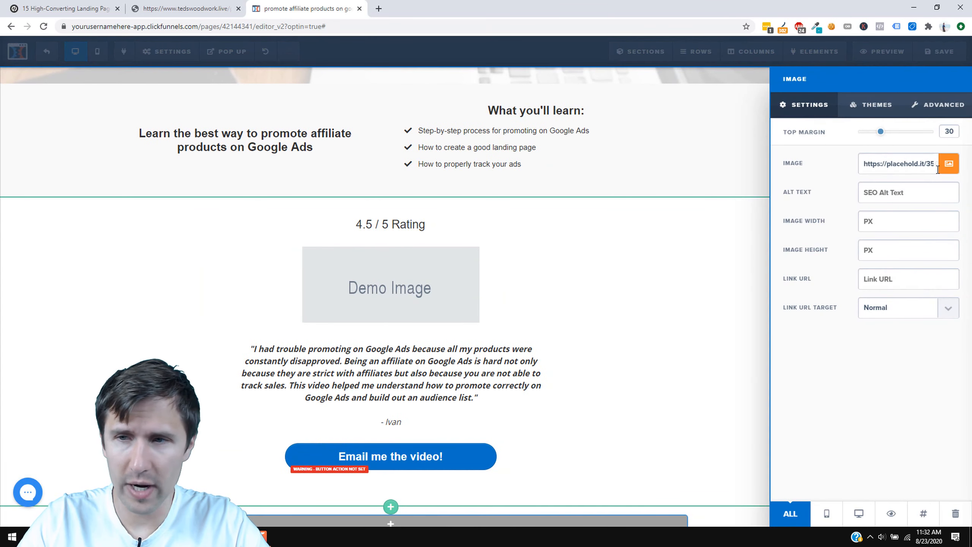
pyautogui.click(949, 163)
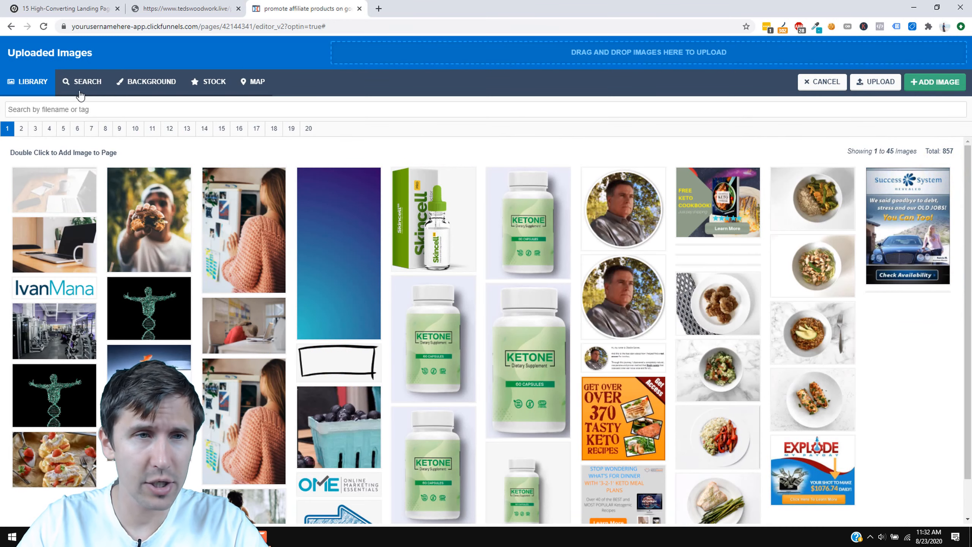
pyautogui.click(165, 86)
pyautogui.click(66, 92)
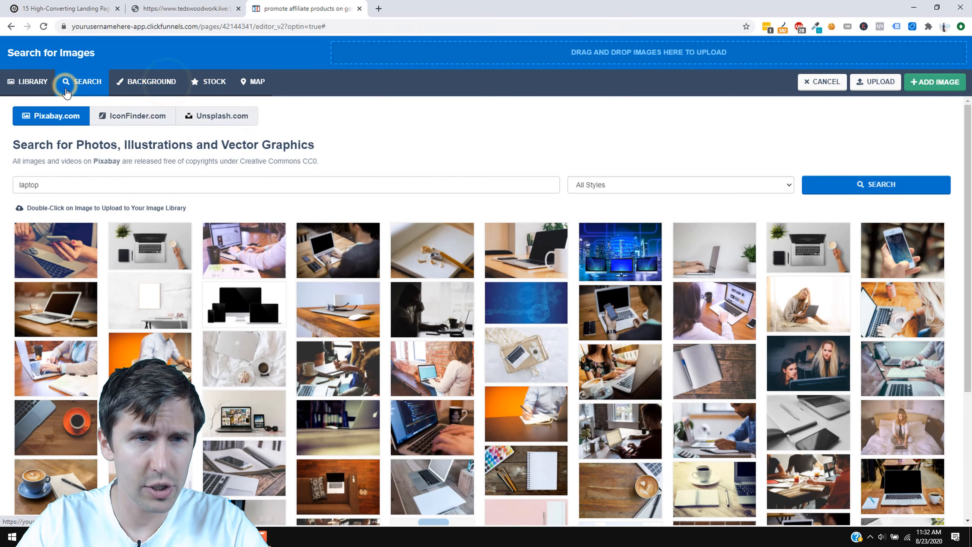
pyautogui.click(141, 115)
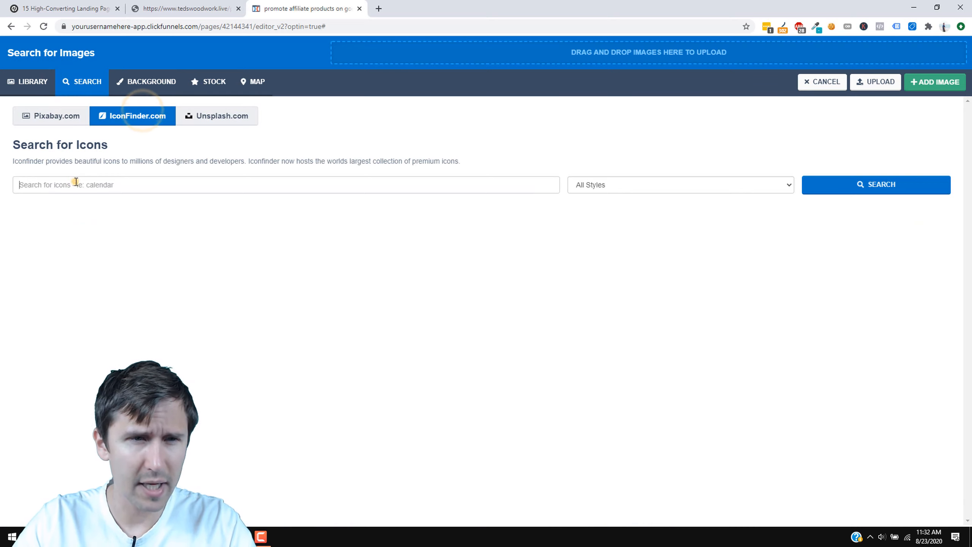
pyautogui.click(76, 182)
pyautogui.write('4 s')
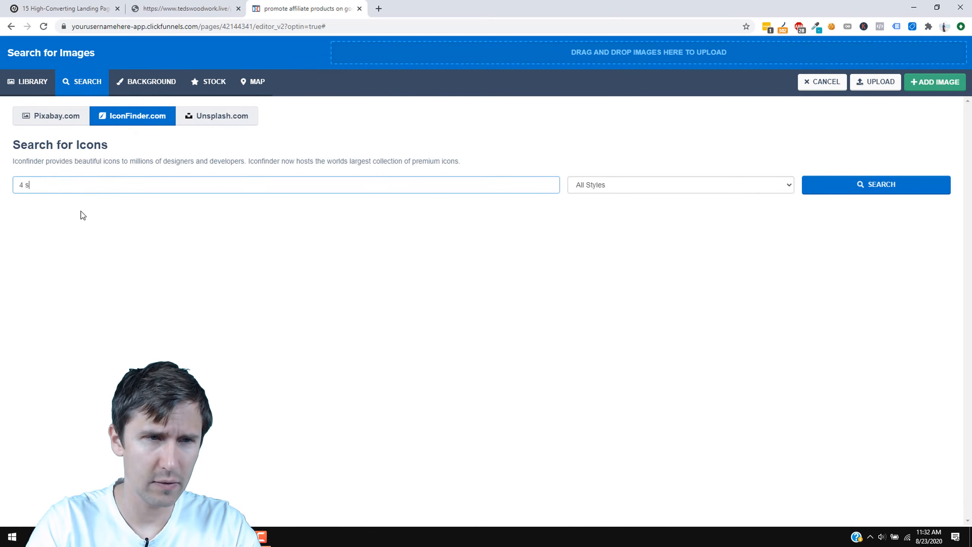
pyautogui.write('tars')
pyautogui.press('Return')
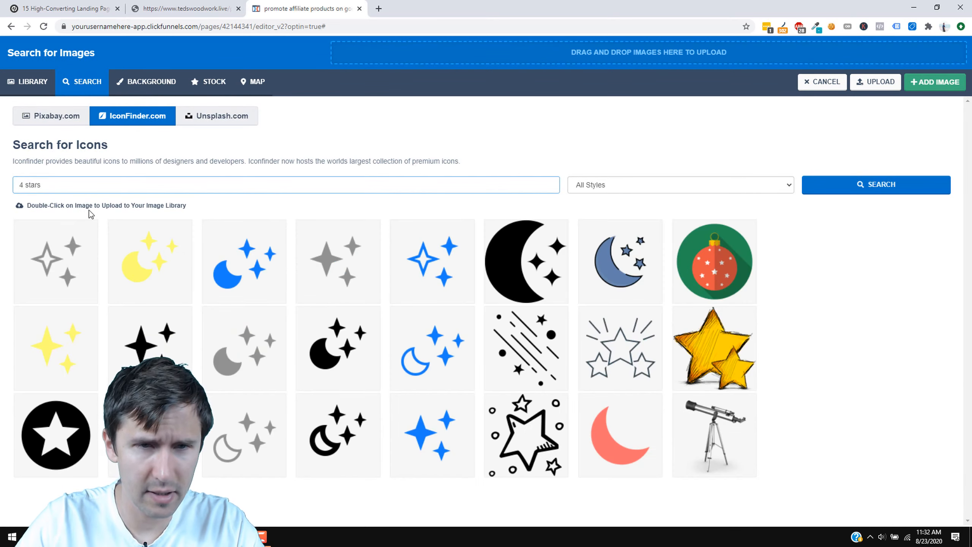
# Search Pixabay.com for "4 stars" images.
pyautogui.click(66, 117)
pyautogui.doubleClick(50, 188)
pyautogui.write('4 stars')
pyautogui.press('Return')
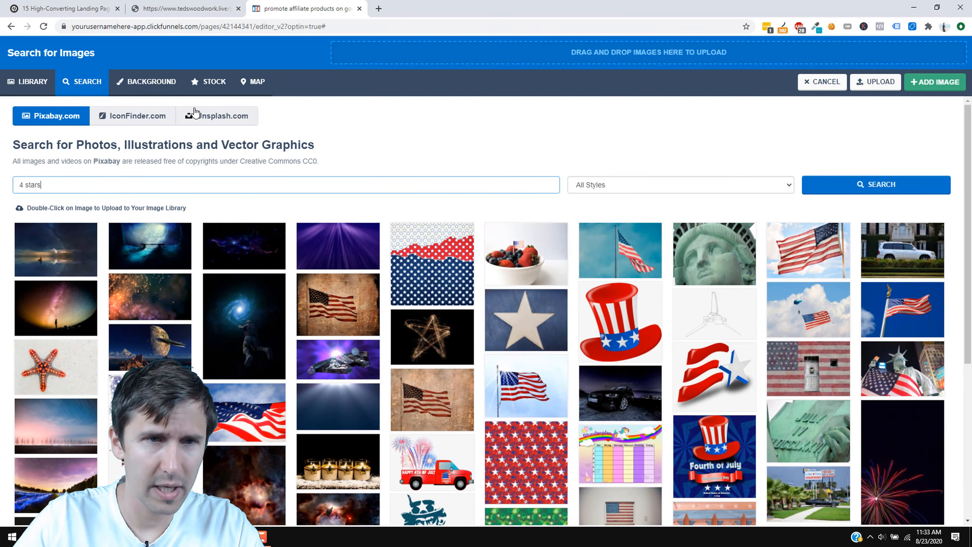
# Search Unsplash.com for "4 stars" and look through the photos for a star rating image.
pyautogui.click(195, 115)
pyautogui.click(85, 184)
pyautogui.write('4 st')
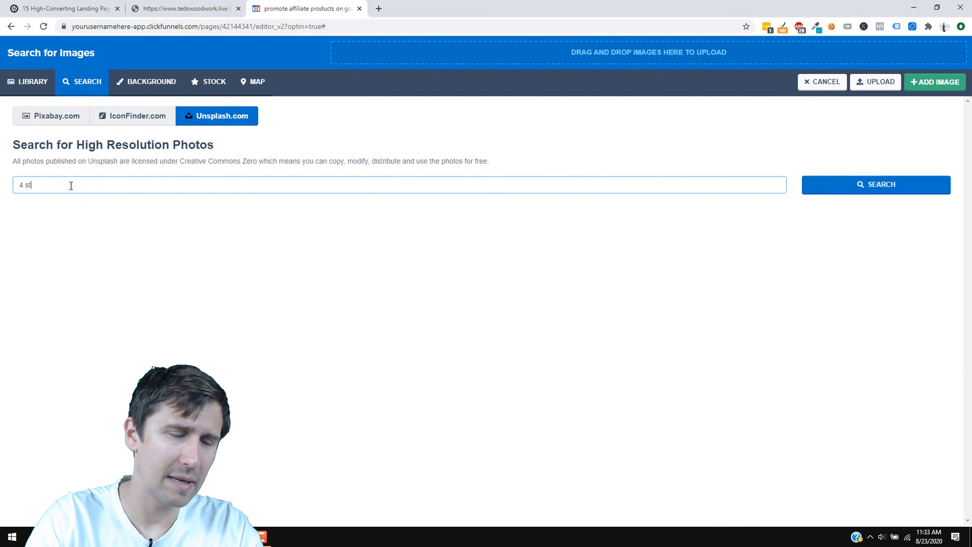
pyautogui.write('ars')
pyautogui.press('Return')
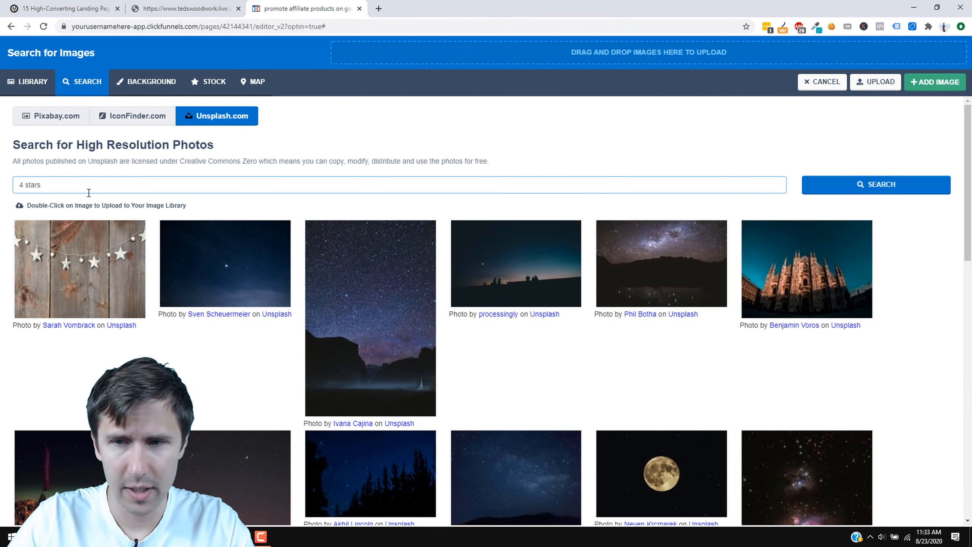
pyautogui.scroll(-5, 260, 261)
pyautogui.scroll(3, 260, 261)
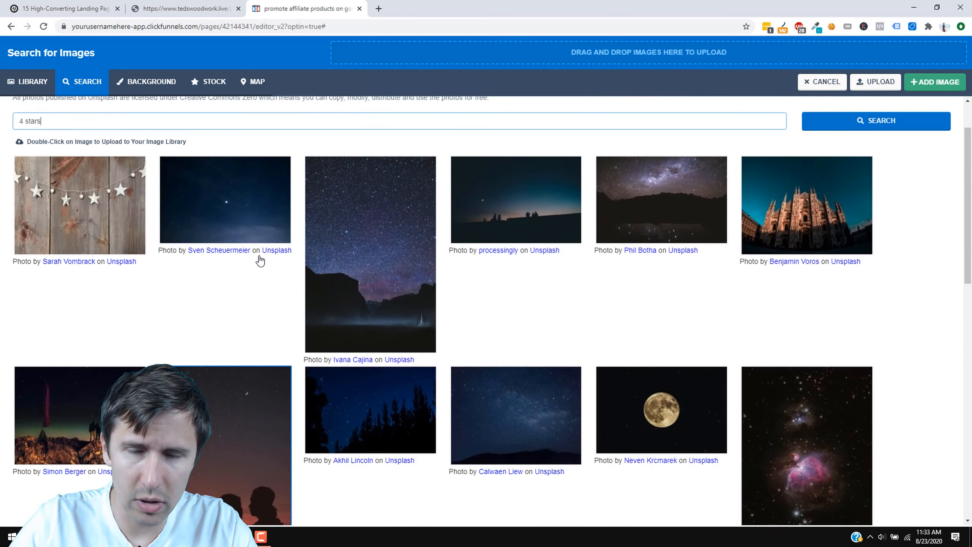
# Leave the photo search and place the teal four-and-a-half-star image from the image library below the "4.5 / 5 Rating" text.
pyautogui.scroll(2, 260, 261)
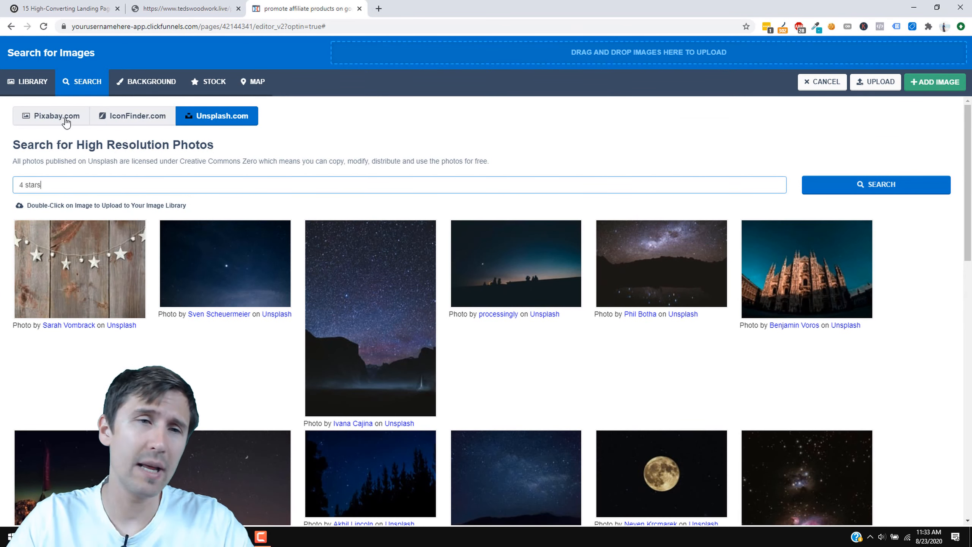
pyautogui.click(28, 81)
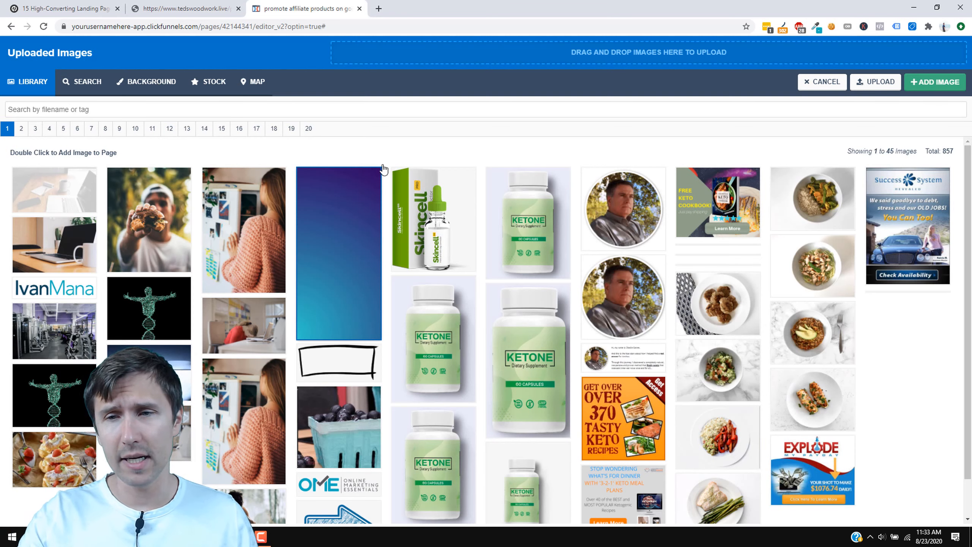
pyautogui.click(178, 8)
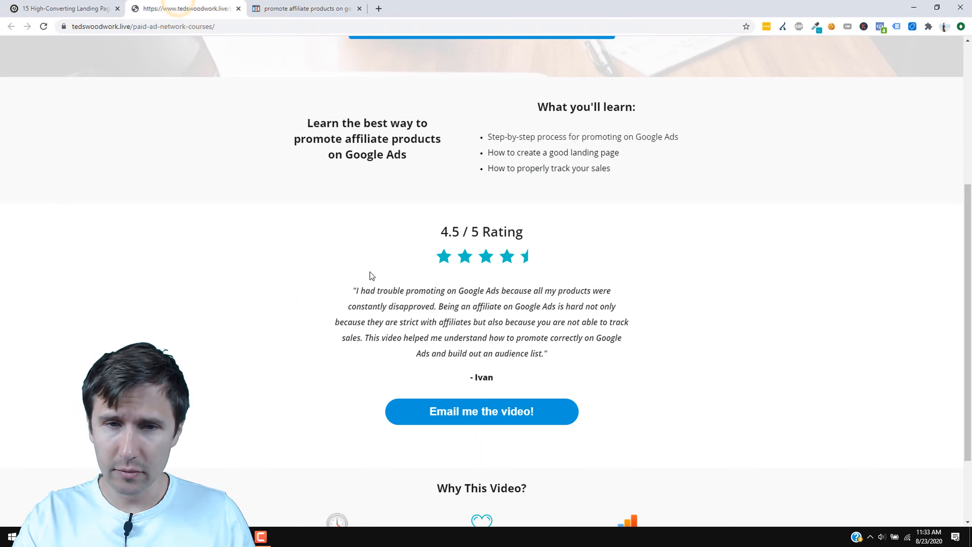
pyautogui.click(332, 6)
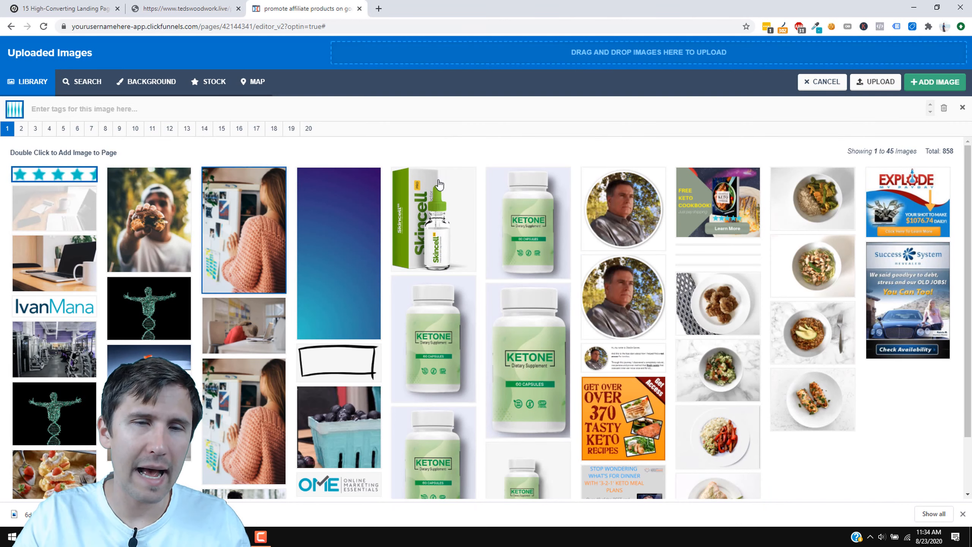
pyautogui.click(945, 82)
pyautogui.click(370, 265)
pyautogui.click(377, 254)
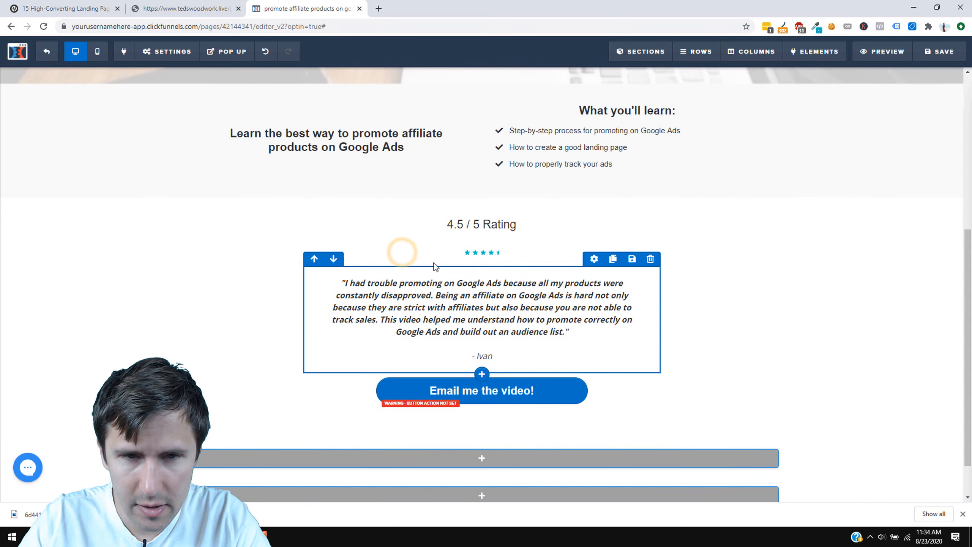
# Set the star rating image's width to 100 px.
pyautogui.click(494, 254)
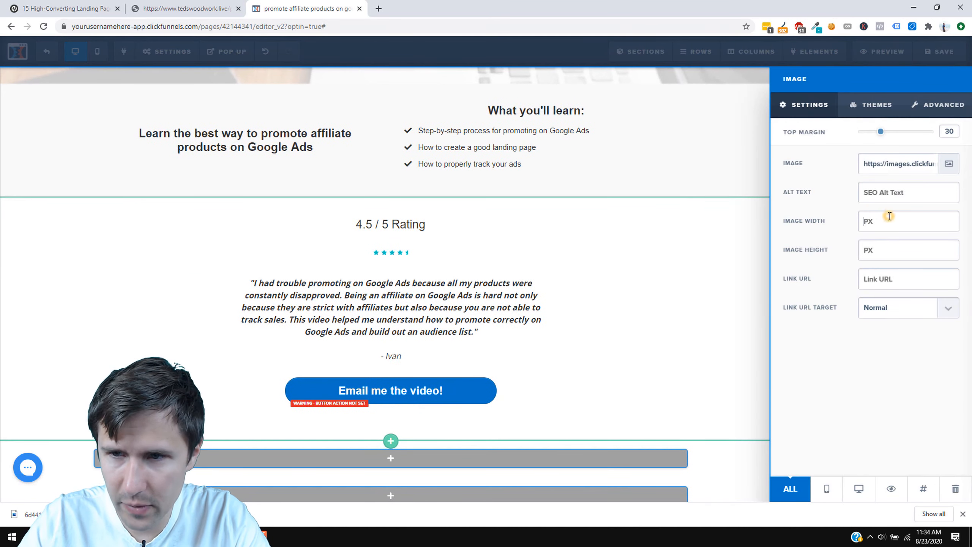
pyautogui.click(889, 216)
pyautogui.write('50')
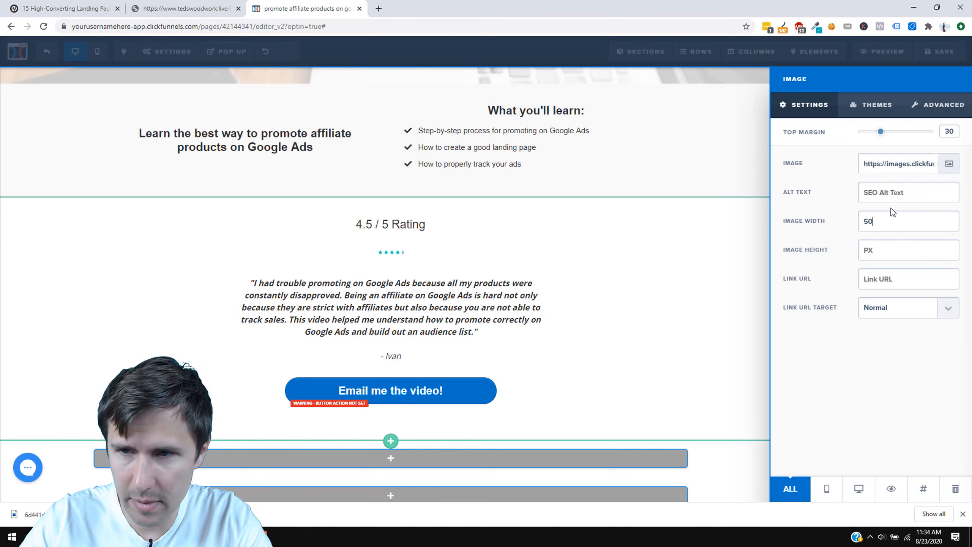
pyautogui.write('100')
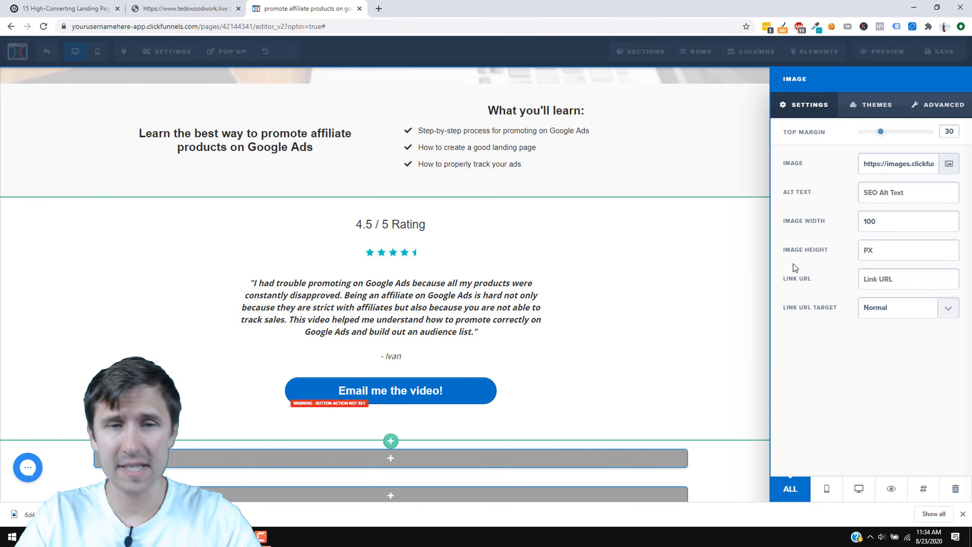
# Try star image widths of 1000 and 150 px, compare with the reference page, and return the width to 100 px.
pyautogui.moveTo(894, 221); pyautogui.dragTo(765, 279)
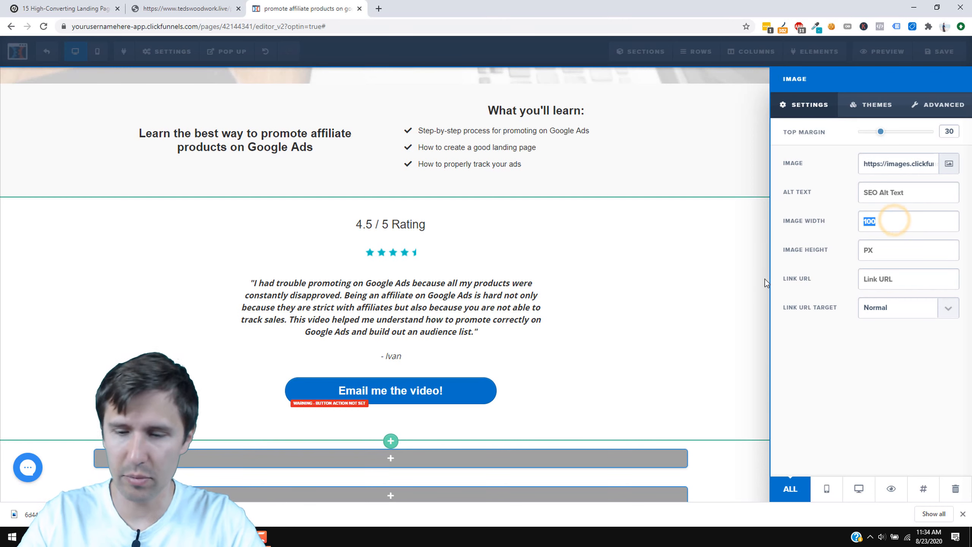
pyautogui.write('1000')
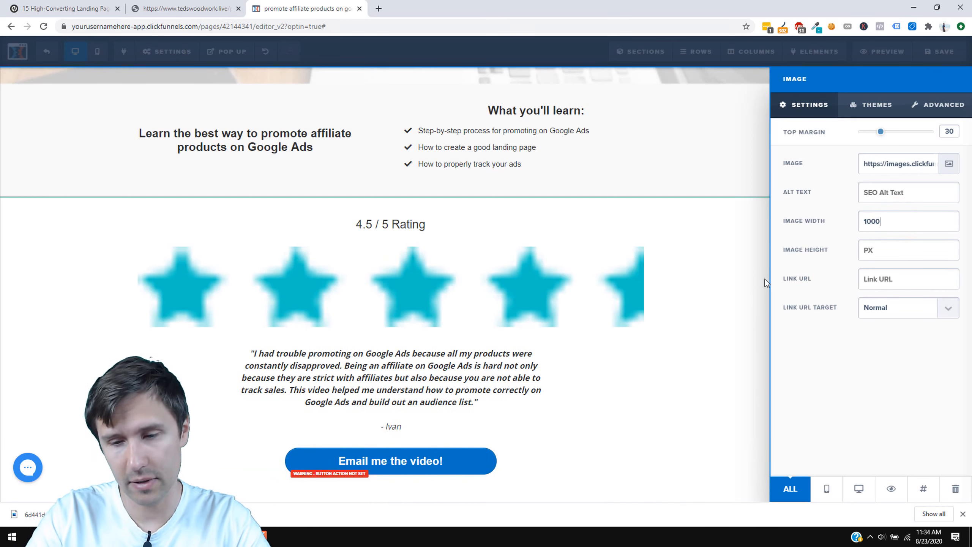
pyautogui.press('BackSpace')
pyautogui.press('BackSpace')
pyautogui.press('BackSpace')
pyautogui.press('BackSpace')
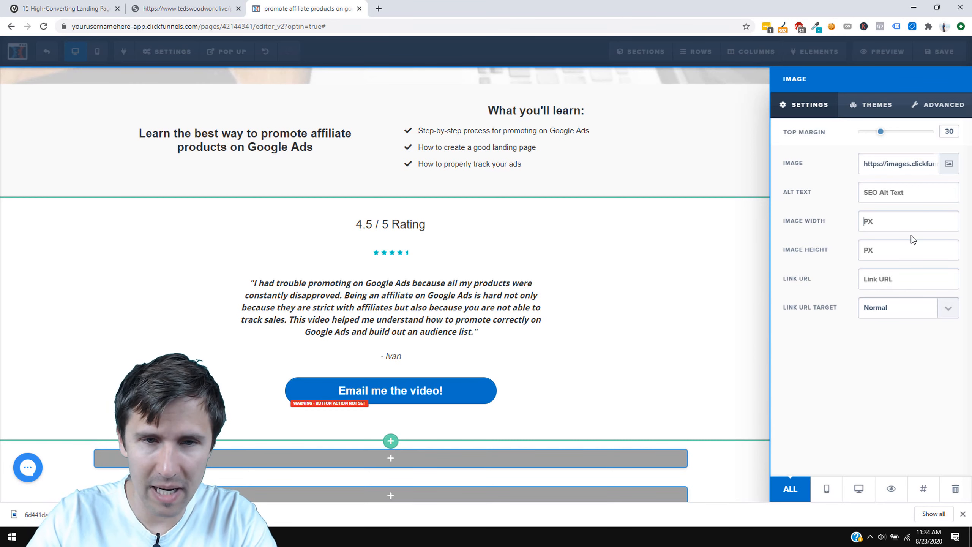
pyautogui.write('150')
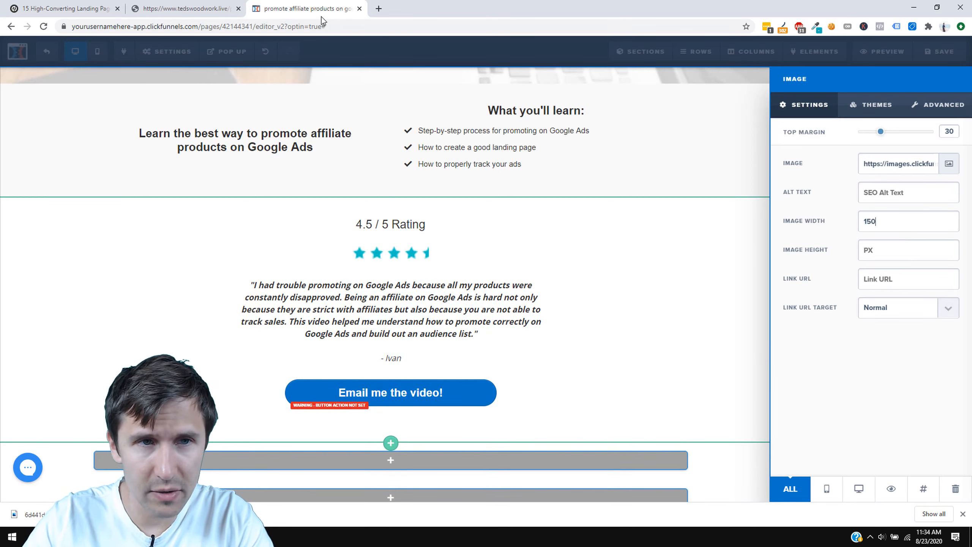
pyautogui.click(230, 4)
pyautogui.click(295, 5)
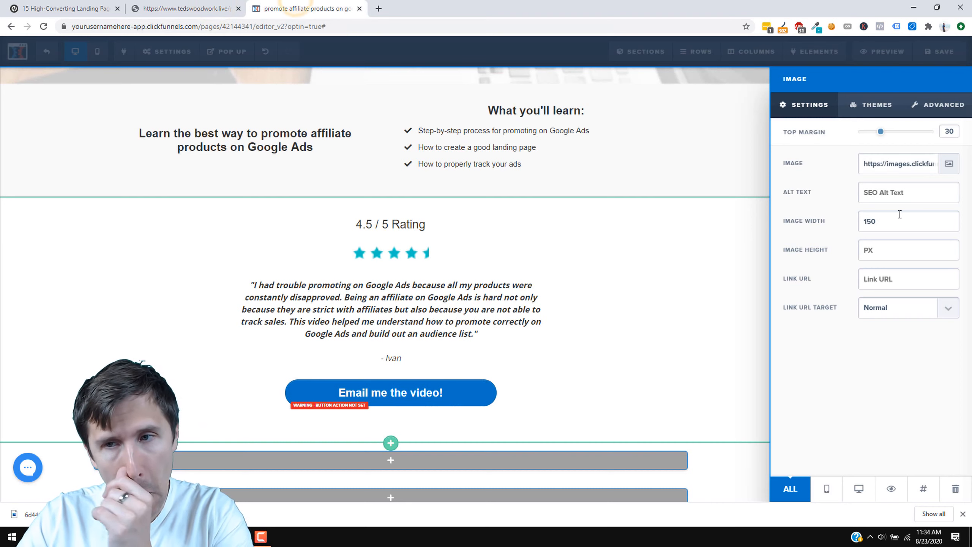
pyautogui.write('100')
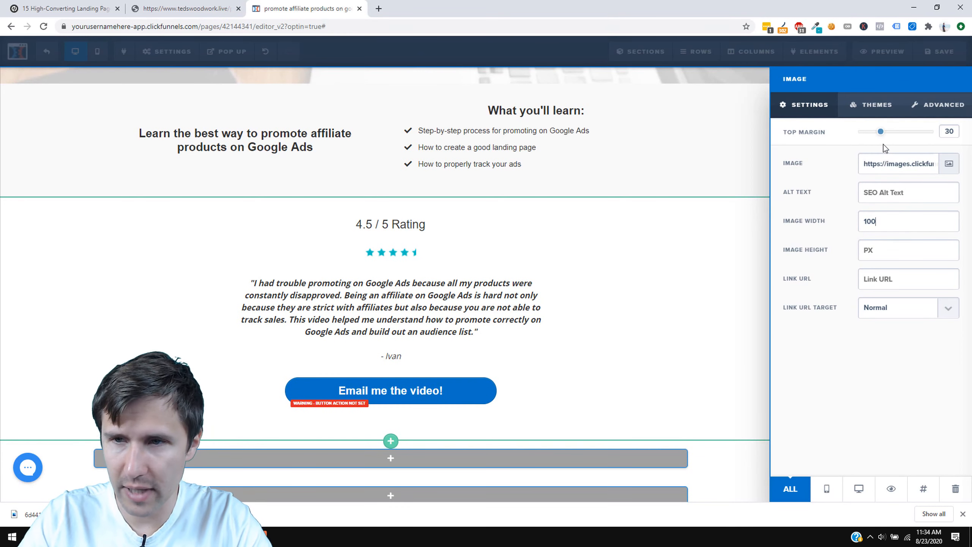
# Reduce the star rating image's top margin to 10 and close its settings.
pyautogui.moveTo(882, 136); pyautogui.dragTo(864, 143)
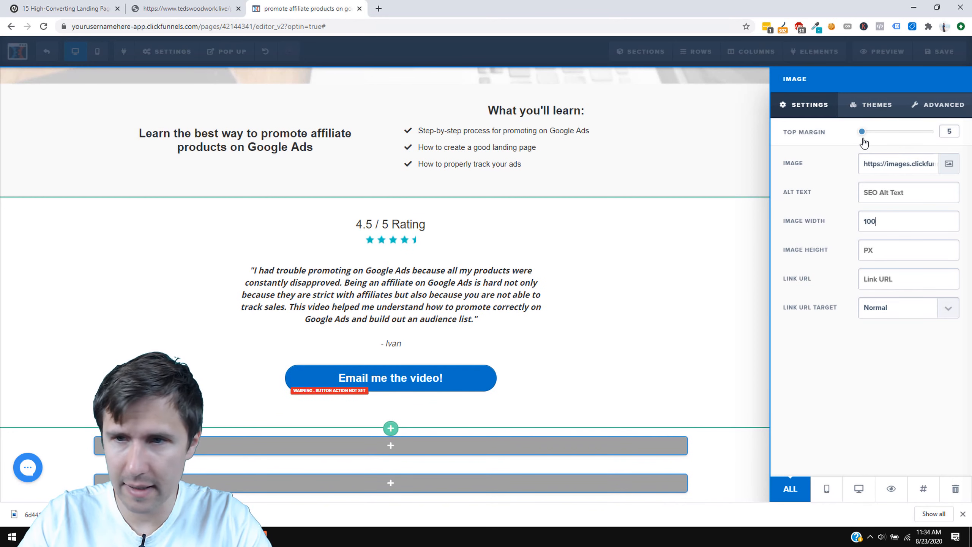
pyautogui.click(867, 136)
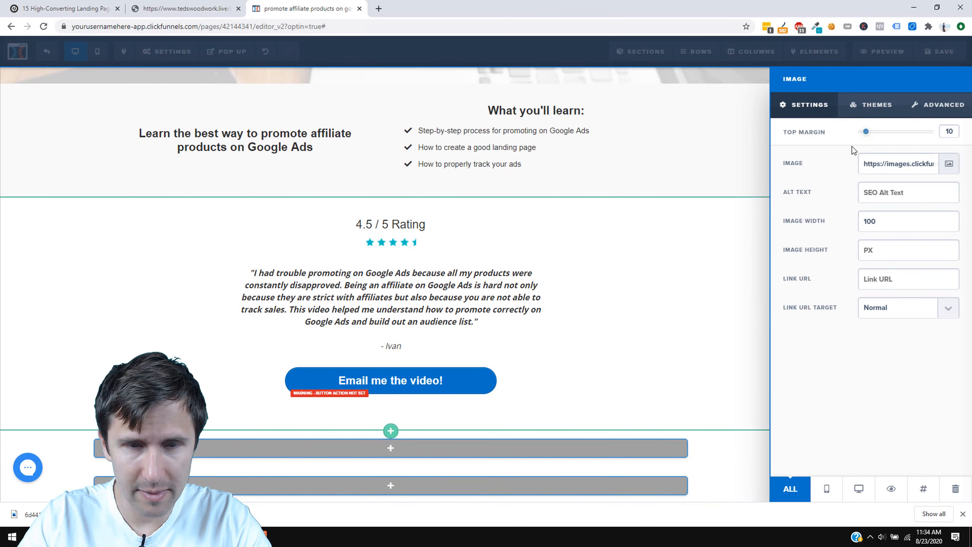
pyautogui.click(636, 267)
# Compare the rebuilt opt-in, "What you'll learn" and testimonial sections with the reference page.
pyautogui.scroll(3, 849, 412)
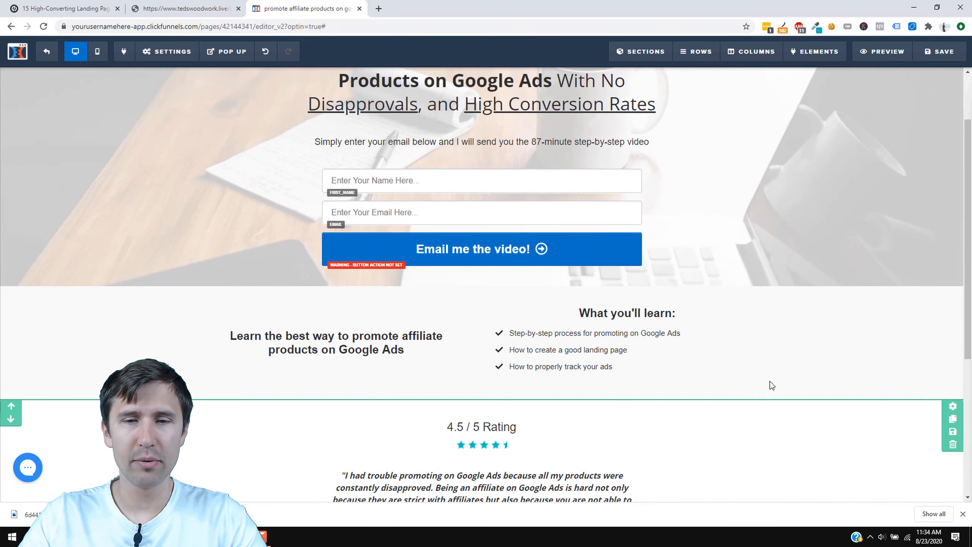
pyautogui.scroll(2, 561, 284)
pyautogui.hotkey('ctrl', 'shift', 'Tab')
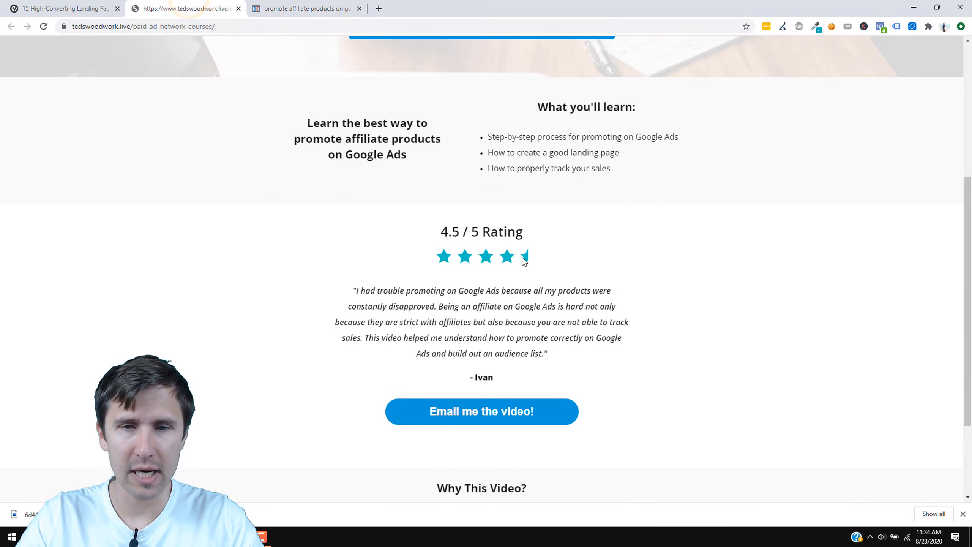
pyautogui.click(285, 5)
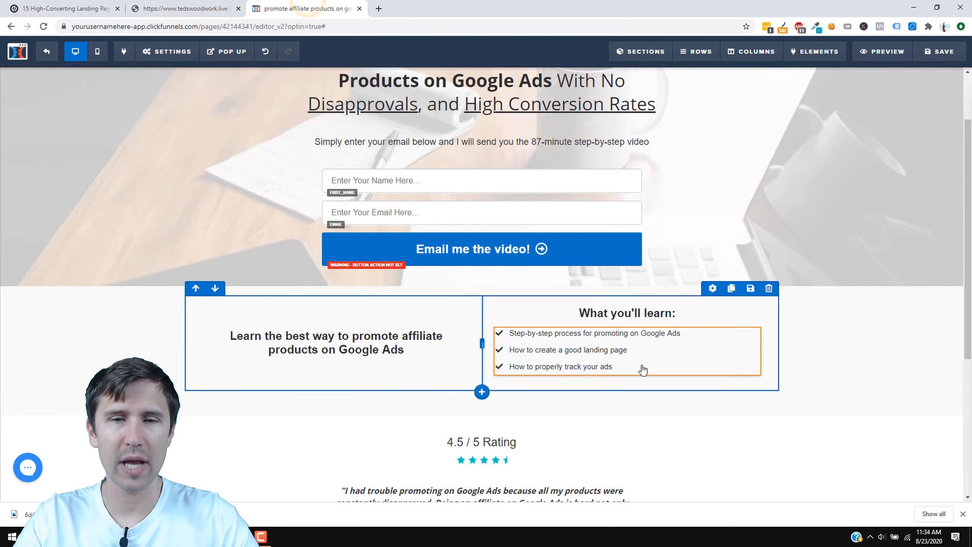
pyautogui.scroll(-5, 914, 424)
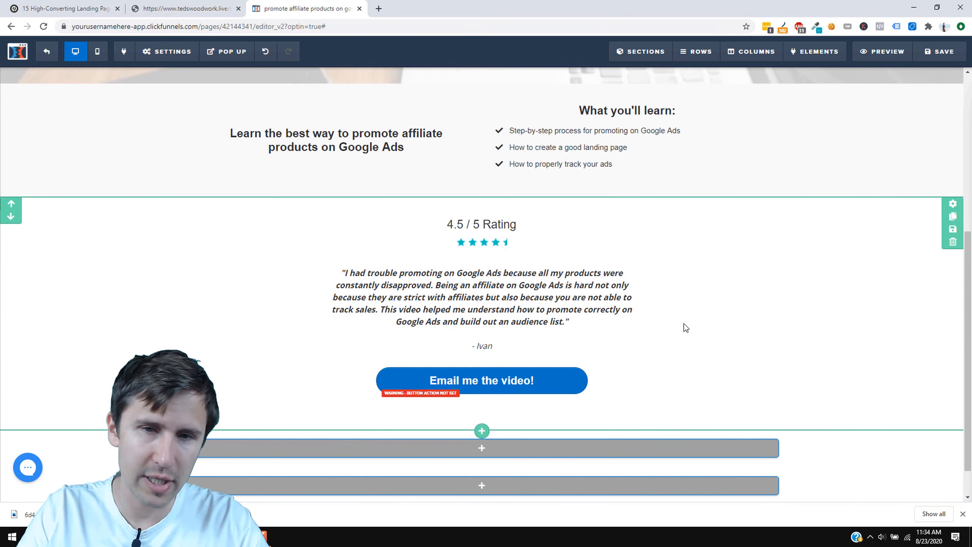
pyautogui.scroll(-1, 650, 333)
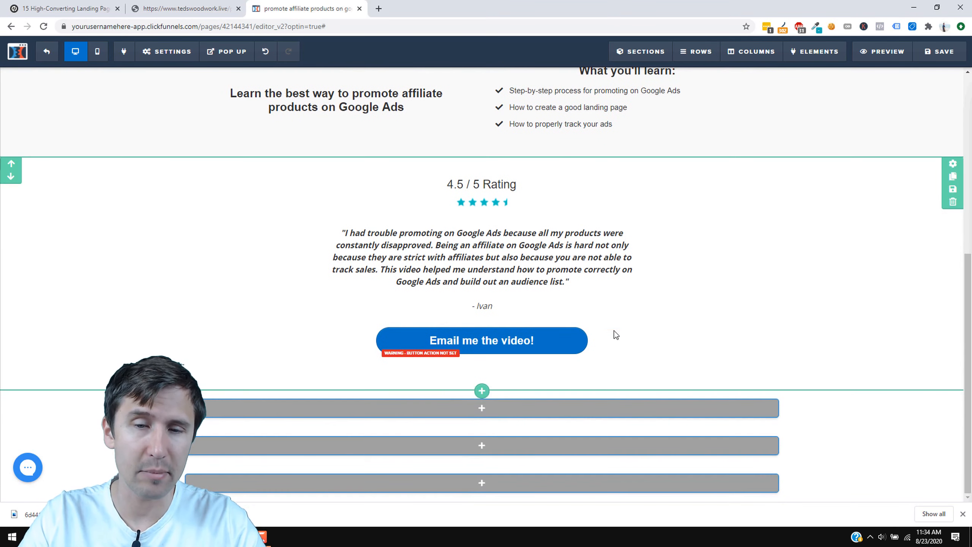
pyautogui.click(187, 5)
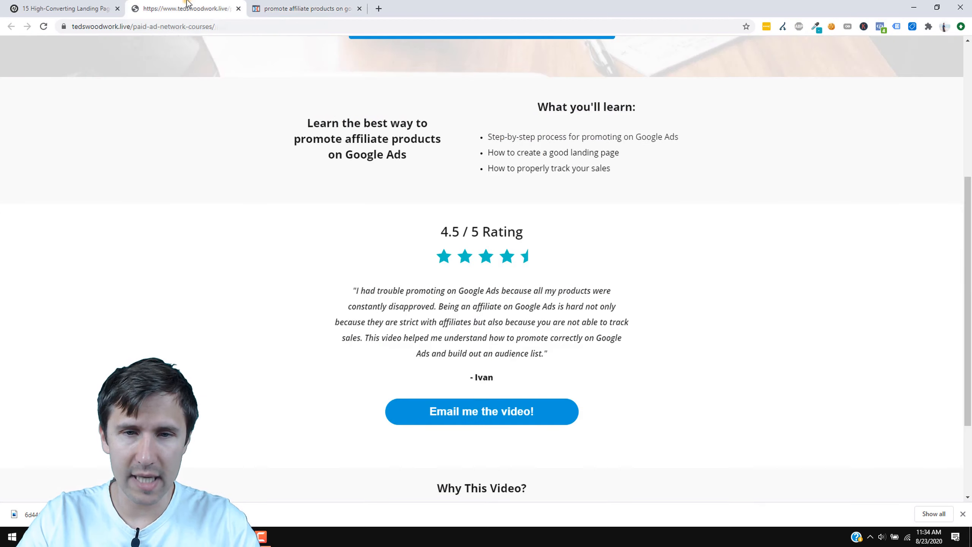
pyautogui.click(302, 8)
# Remove the bold formatting from the testimonial quote, keeping it italic.
pyautogui.doubleClick(460, 273)
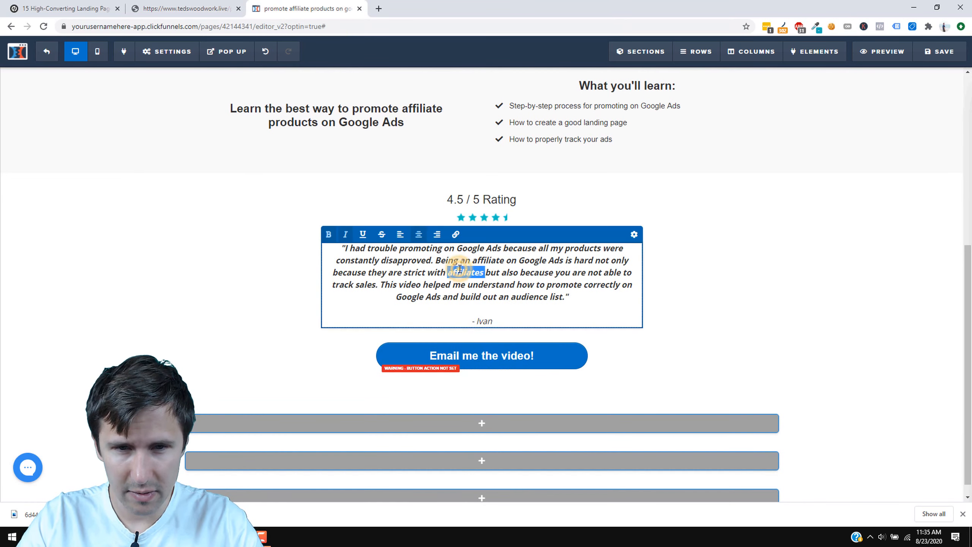
pyautogui.tripleClick(455, 272)
pyautogui.click(327, 230)
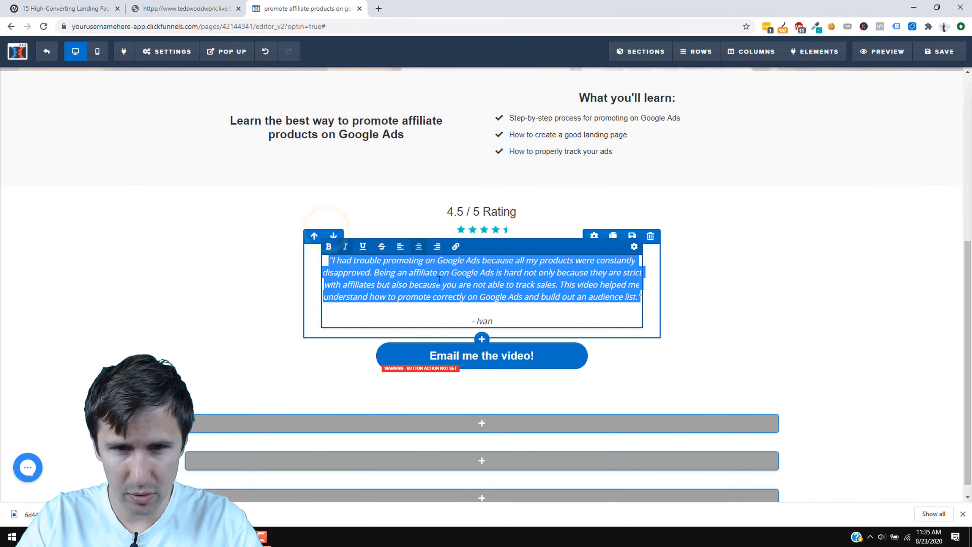
pyautogui.click(722, 234)
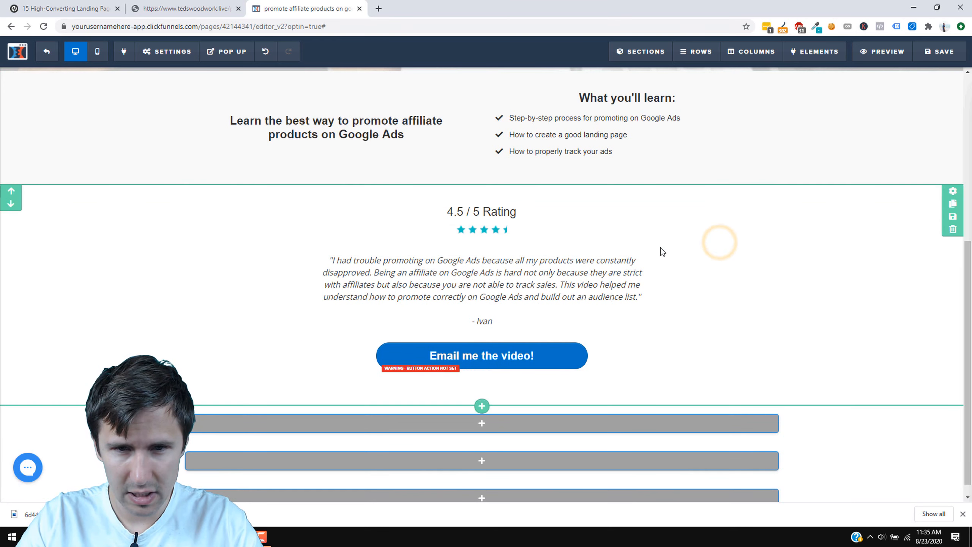
# Narrow the testimonial's one-column row to 45% width and save the page.
pyautogui.click(599, 242)
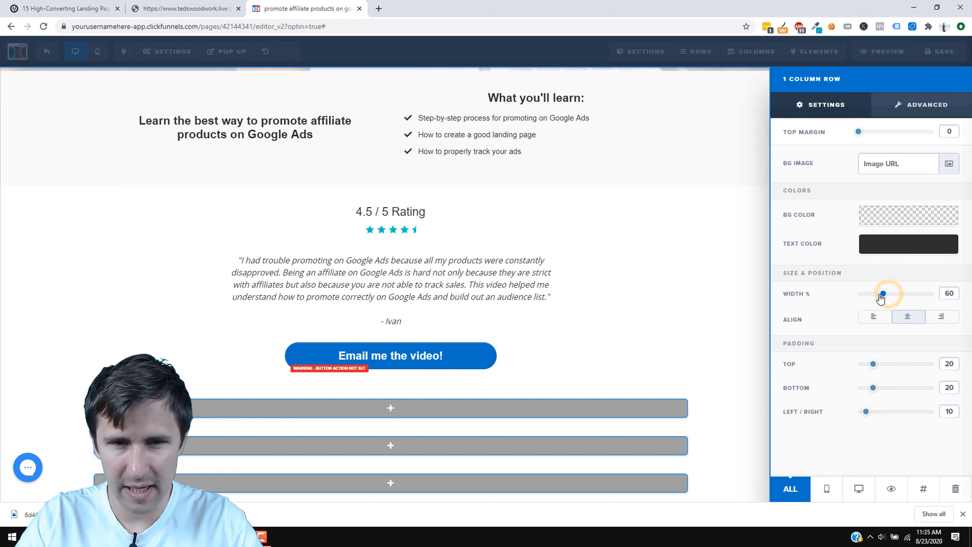
pyautogui.moveTo(879, 295); pyautogui.dragTo(866, 300)
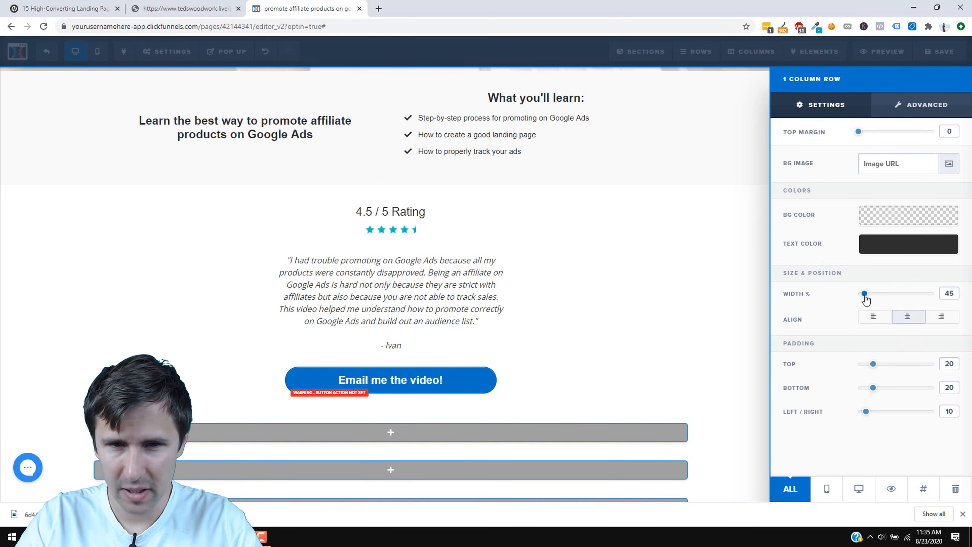
pyautogui.rightClick(865, 296)
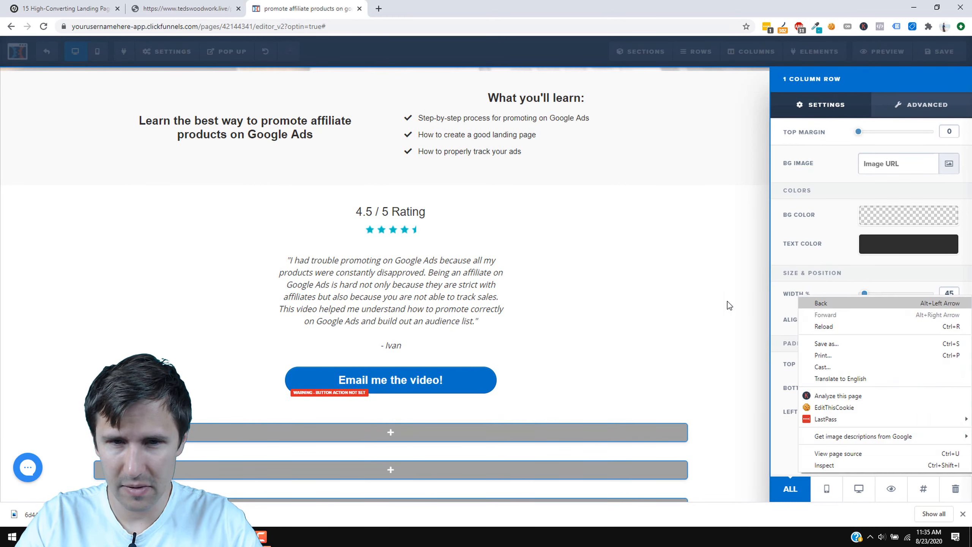
pyautogui.click(728, 305)
pyautogui.scroll(8, 850, 366)
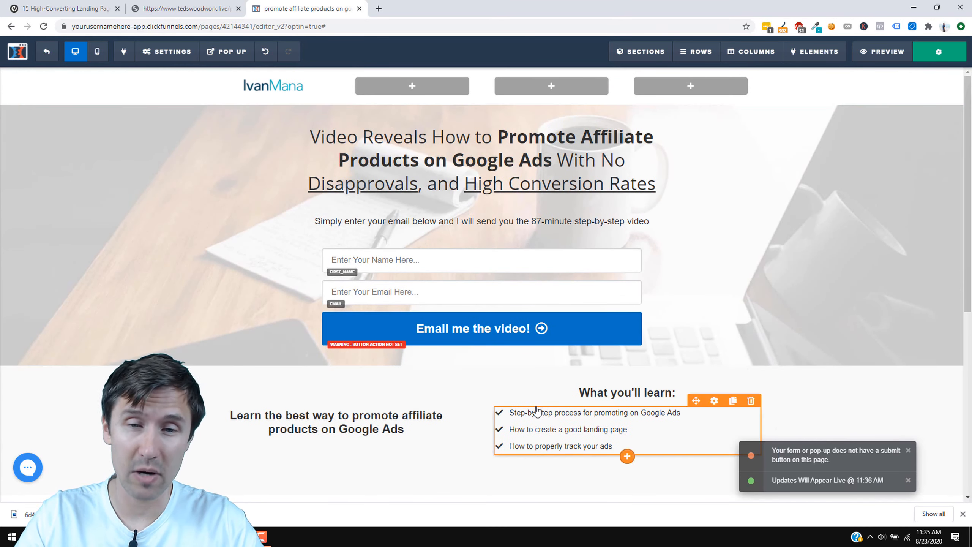
# Check the reference page's "Why This Video?" layout and add a three-column row in the first empty section below the testimonial.
pyautogui.scroll(-4, 534, 424)
pyautogui.scroll(-2, 534, 428)
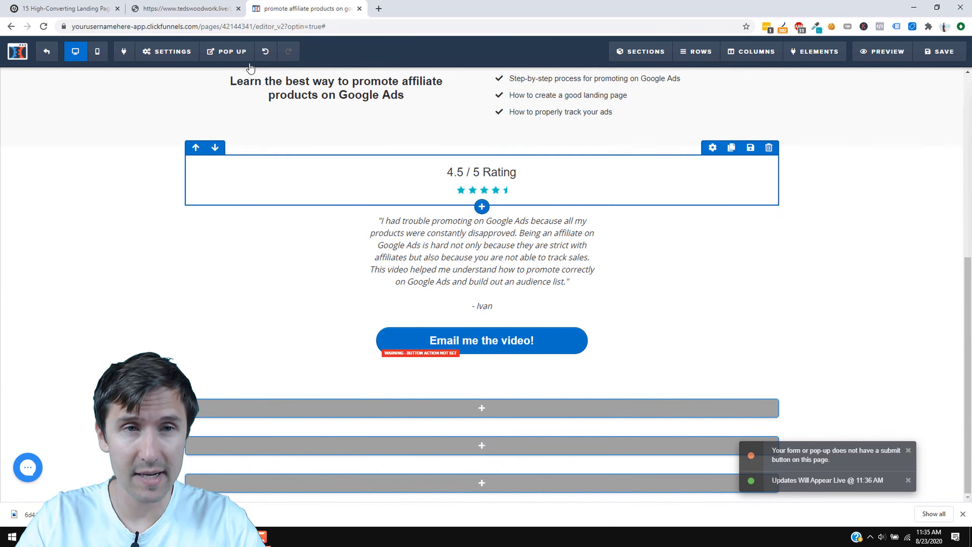
pyautogui.click(189, 4)
pyautogui.scroll(-3, 534, 412)
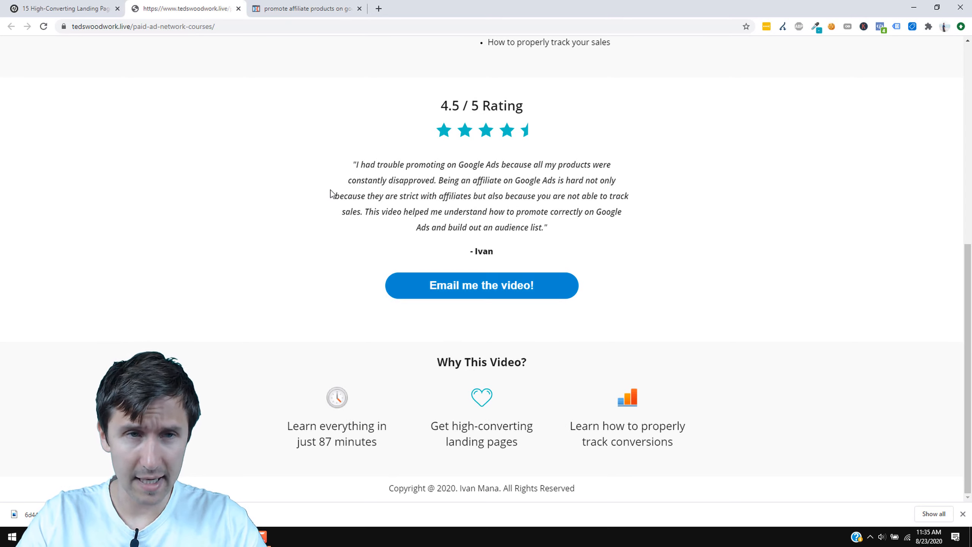
pyautogui.click(310, 3)
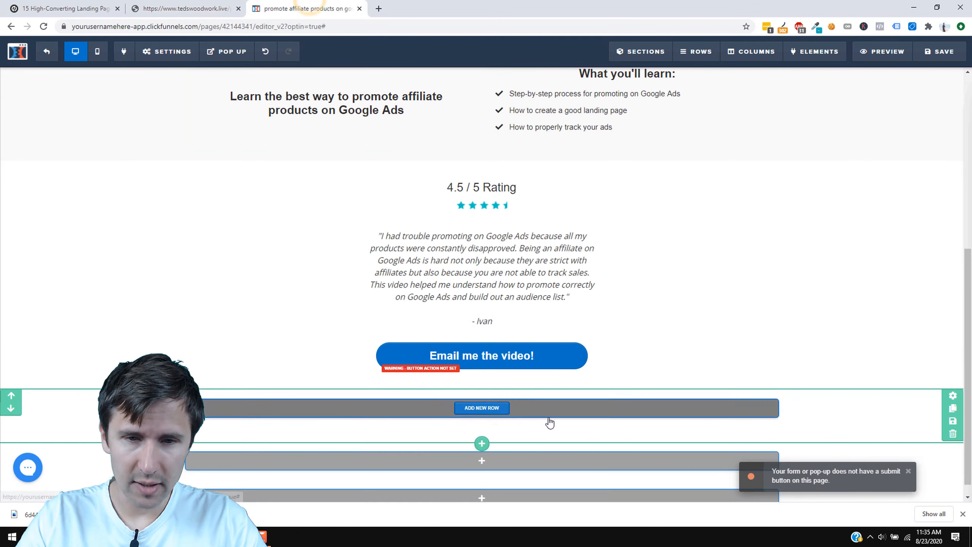
pyautogui.click(500, 408)
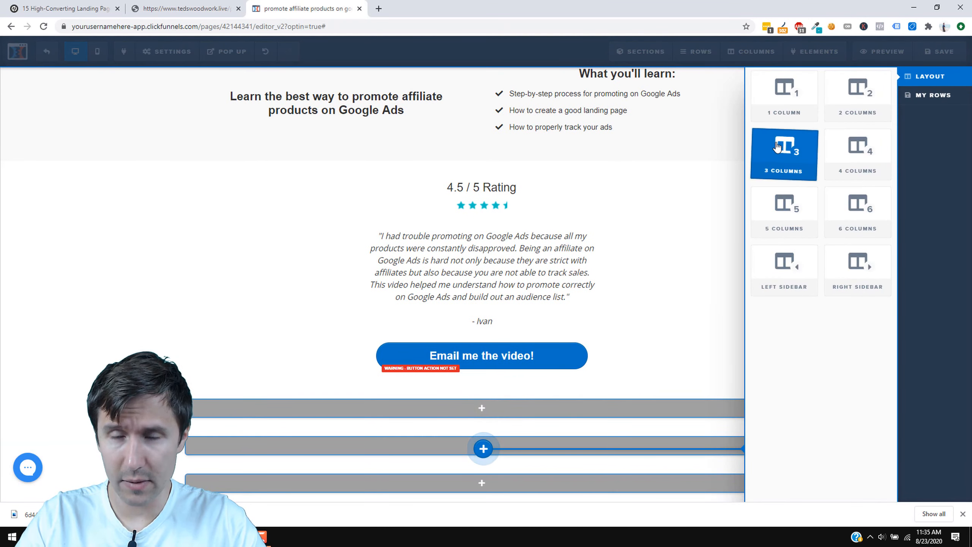
pyautogui.click(777, 146)
pyautogui.click(206, 8)
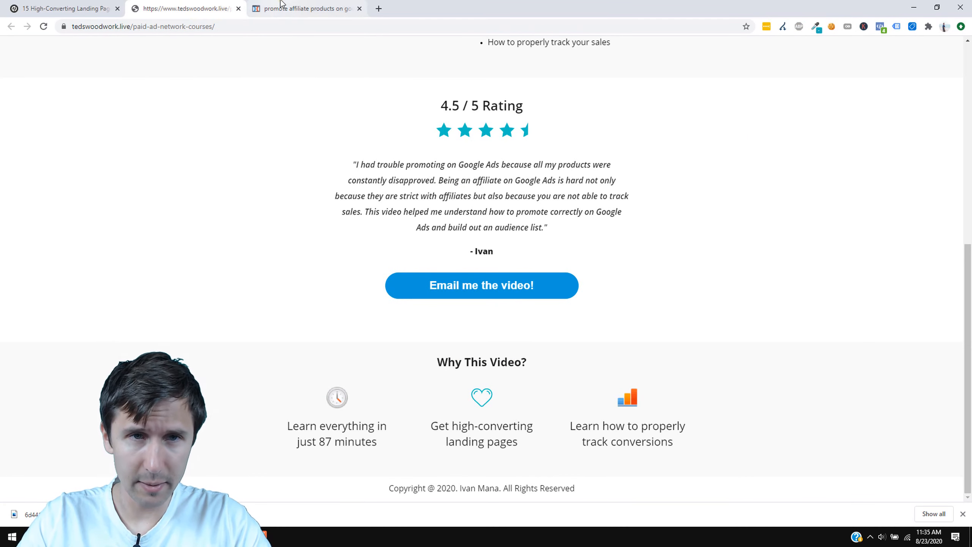
pyautogui.click(302, 9)
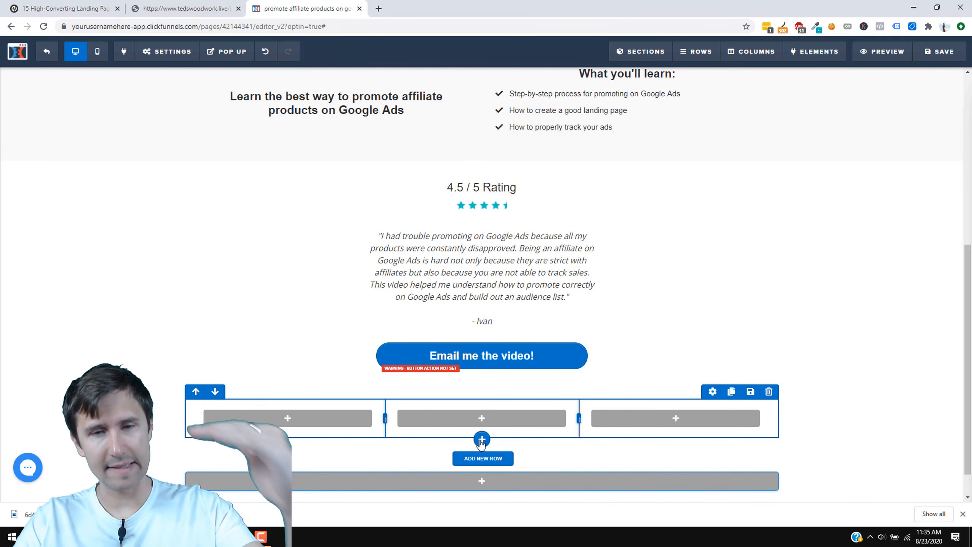
# Add a one-column row to the section below the testimonial and move it above the three-column row.
pyautogui.click(481, 441)
pyautogui.rightClick(481, 444)
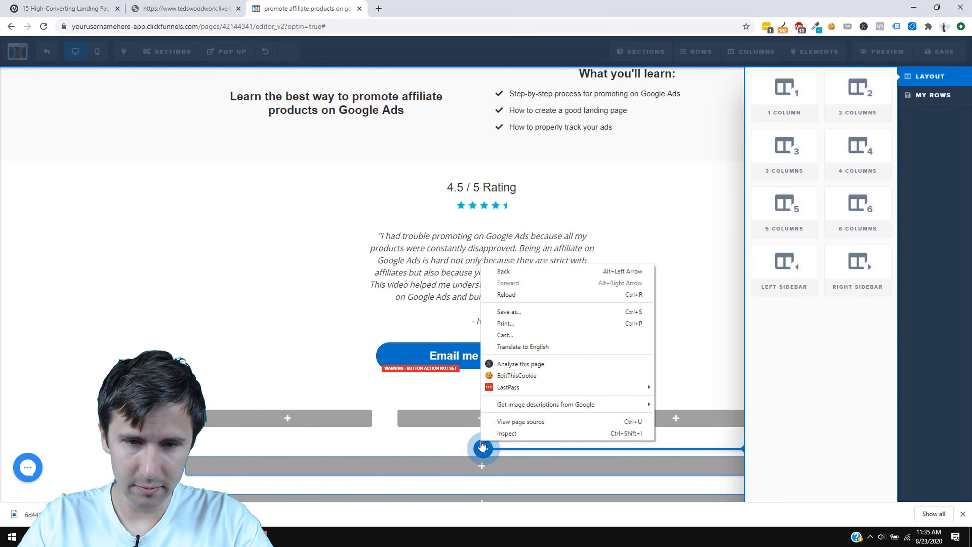
pyautogui.click(411, 419)
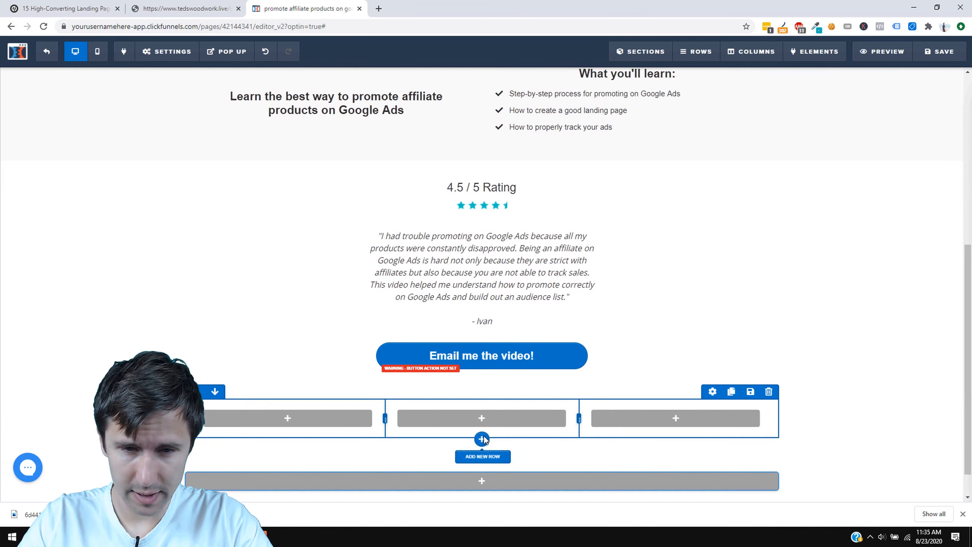
pyautogui.click(482, 447)
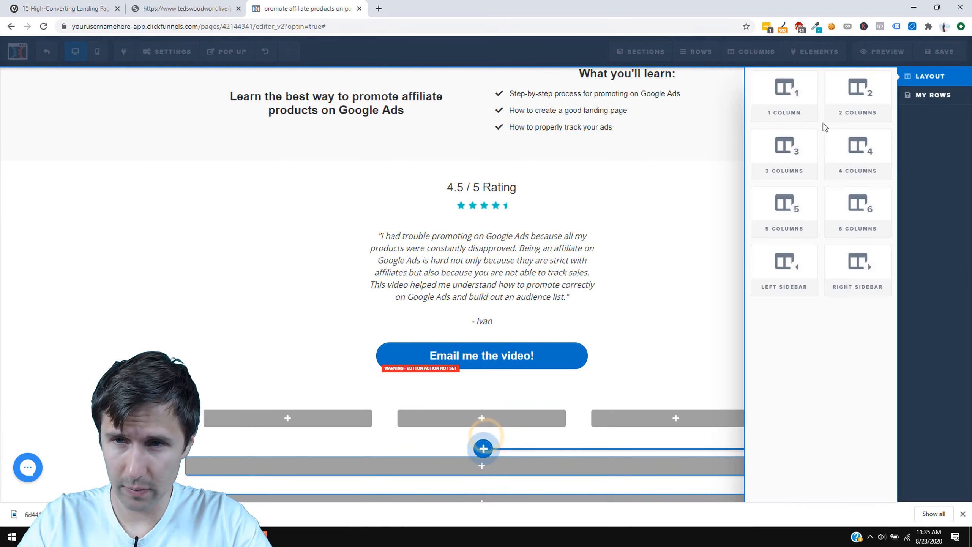
pyautogui.click(767, 102)
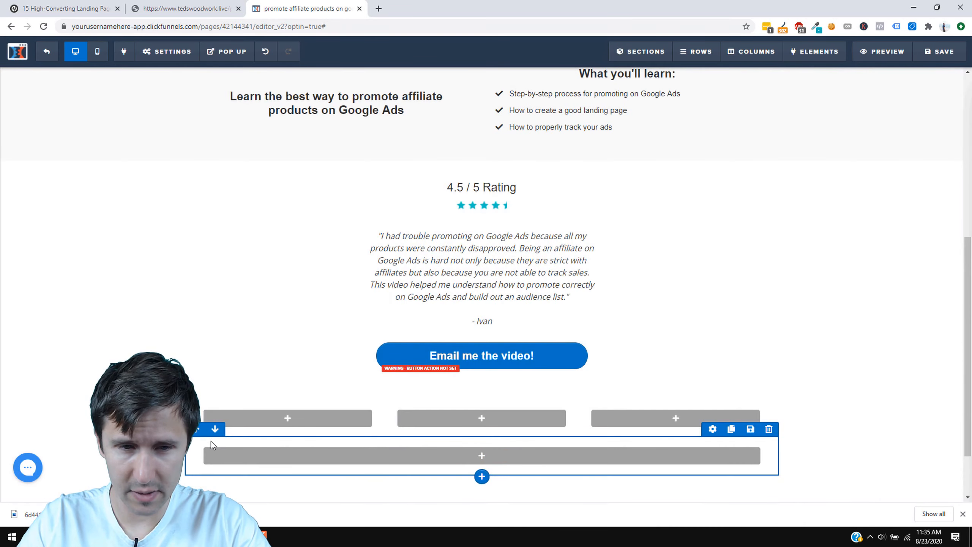
pyautogui.click(195, 432)
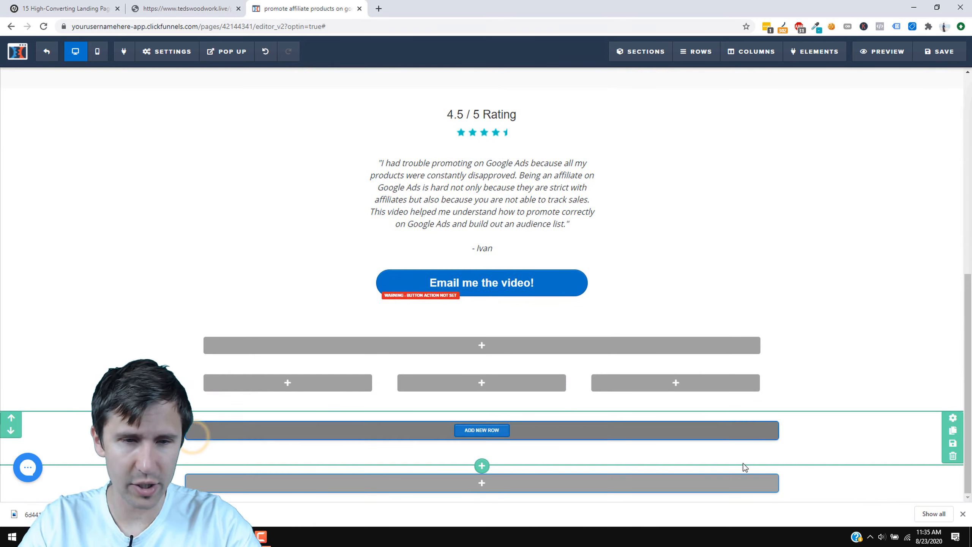
pyautogui.click(962, 513)
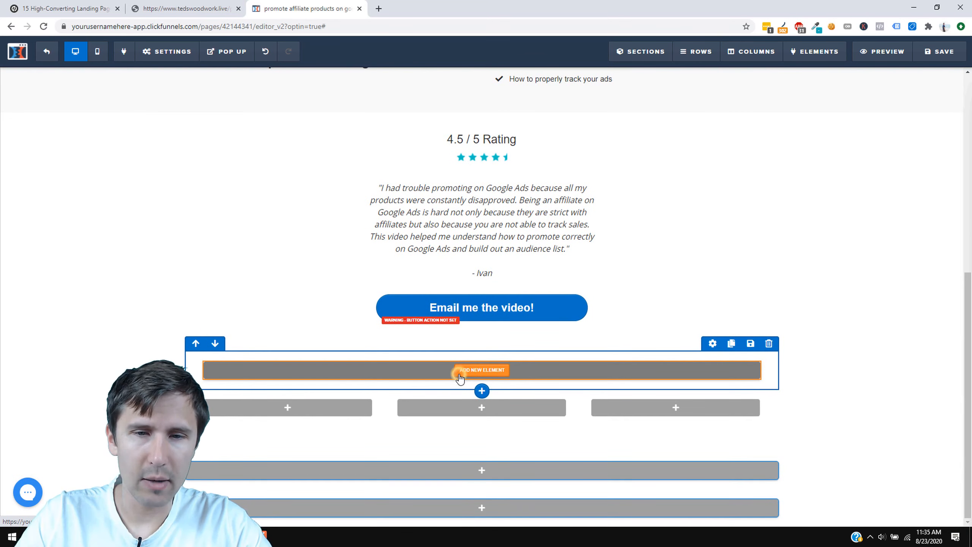
# Add a headline to the new one-column row, check the reference page's wording, and set its text to "Why this video?".
pyautogui.click(459, 377)
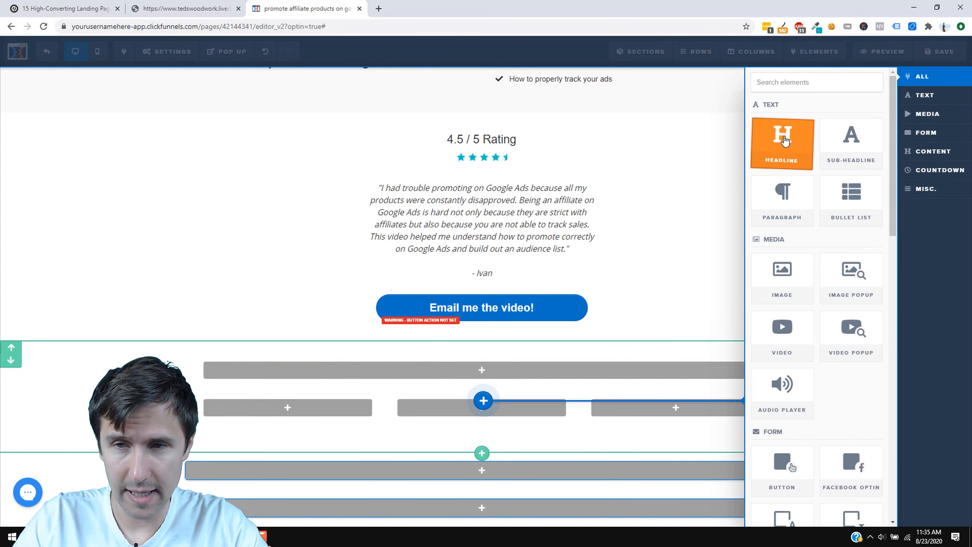
pyautogui.click(784, 136)
pyautogui.click(203, 9)
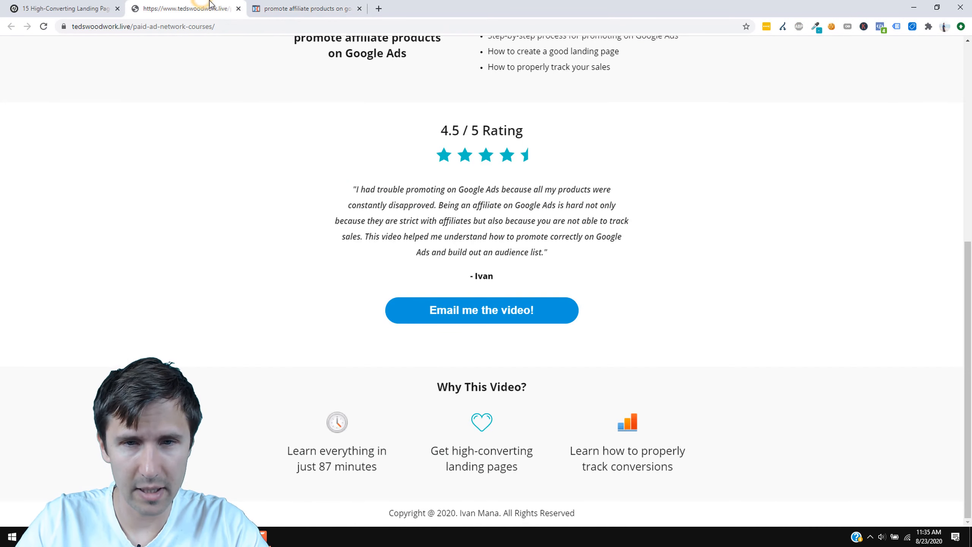
pyautogui.click(324, 8)
pyautogui.click(497, 374)
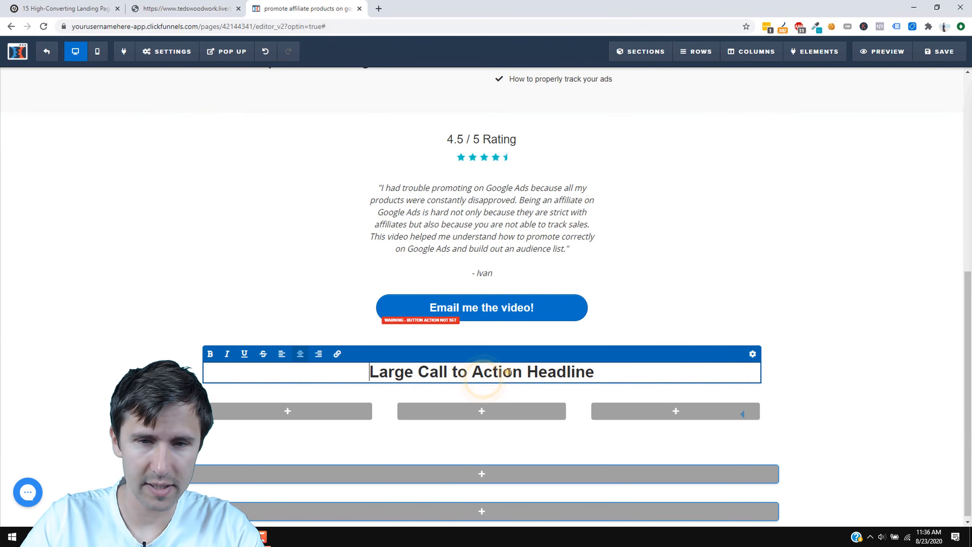
pyautogui.tripleClick(499, 373)
pyautogui.write('Why this video?')
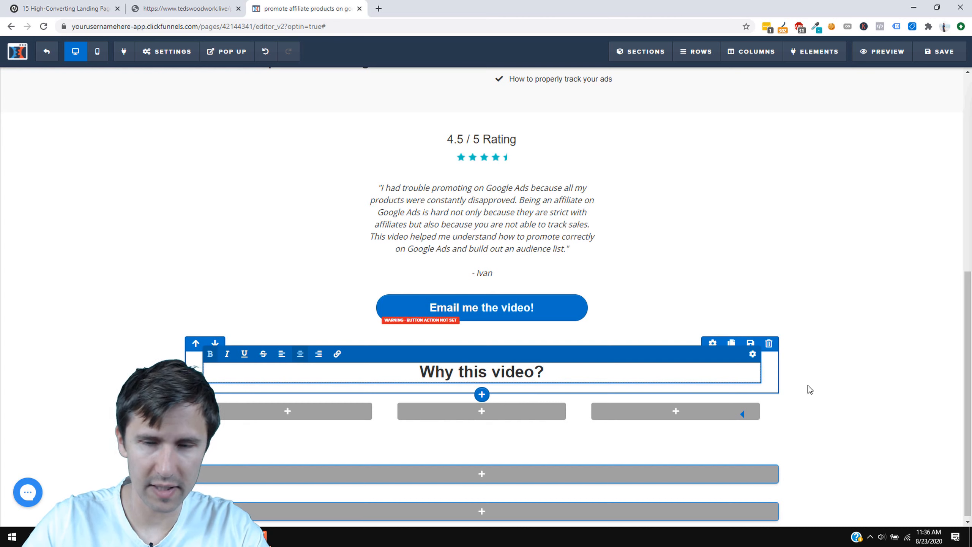
pyautogui.click(918, 399)
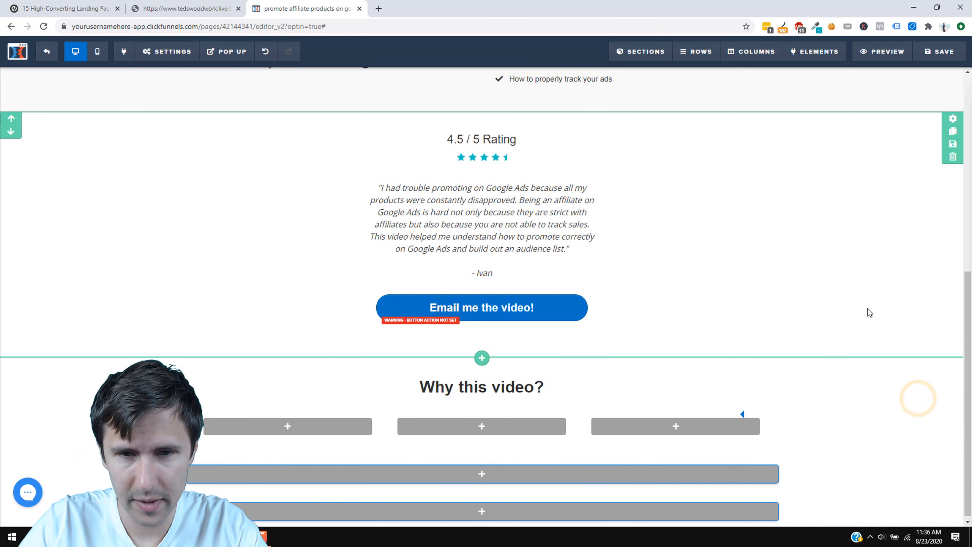
# Copy the "What you'll learn" section's background color, rgba(229, 229, 229, 0.21), to the "Why this video?" section.
pyautogui.scroll(4, 851, 335)
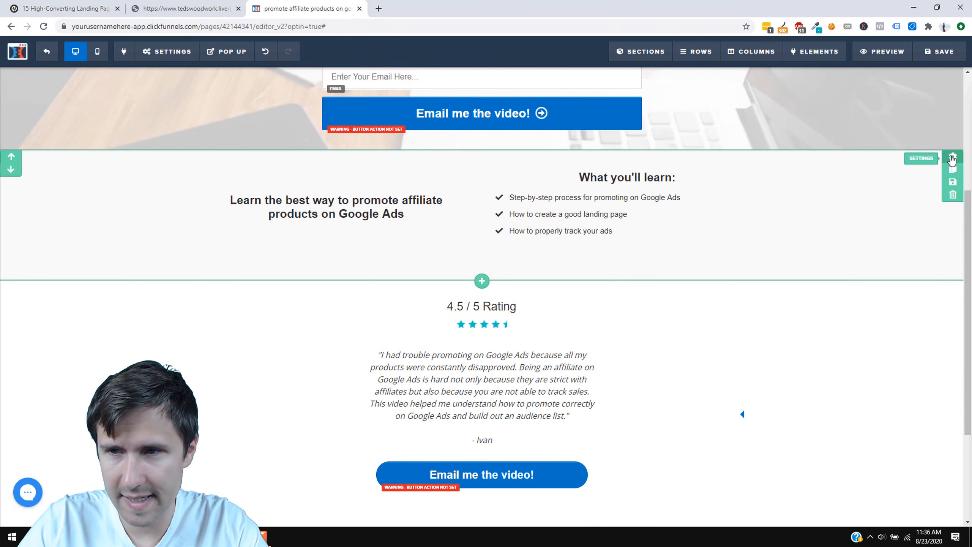
pyautogui.click(893, 259)
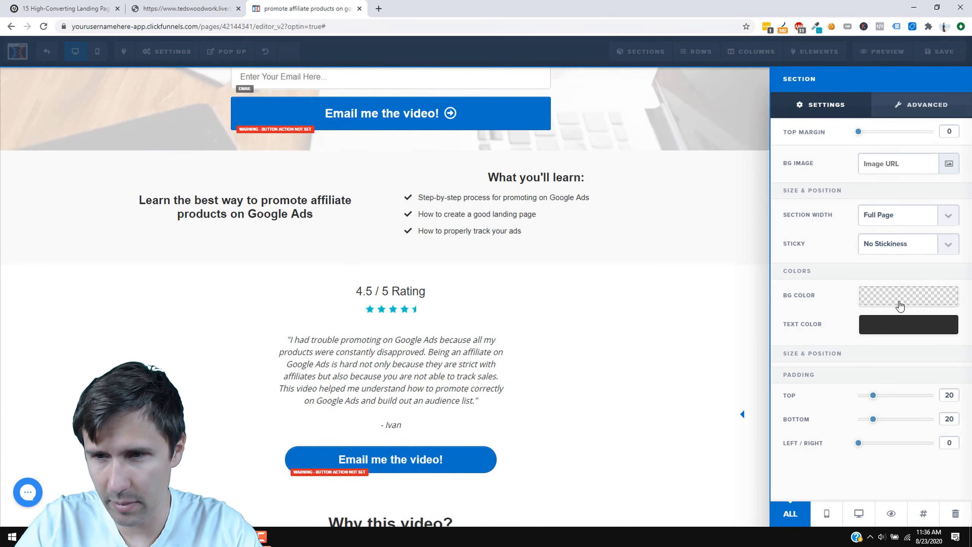
pyautogui.click(899, 306)
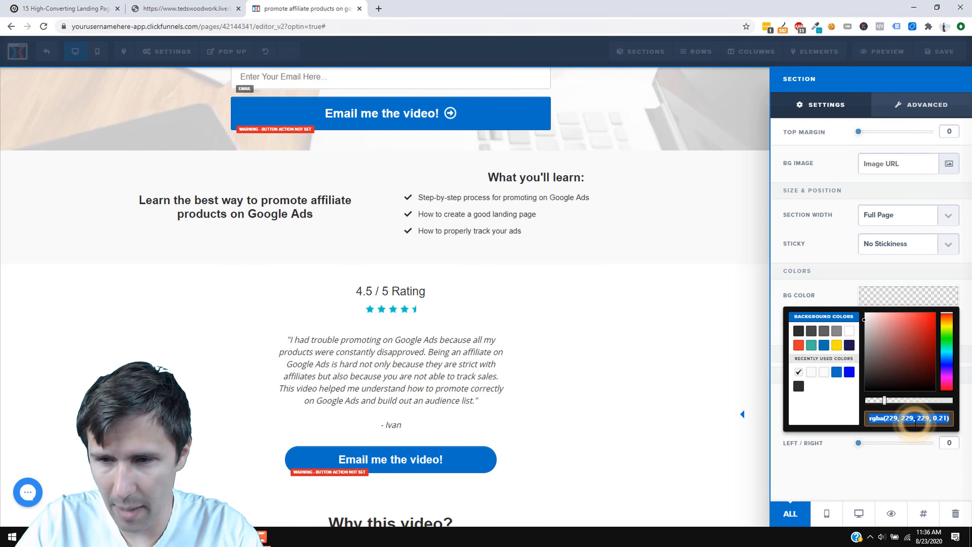
pyautogui.click(699, 323)
pyautogui.scroll(-4, 765, 368)
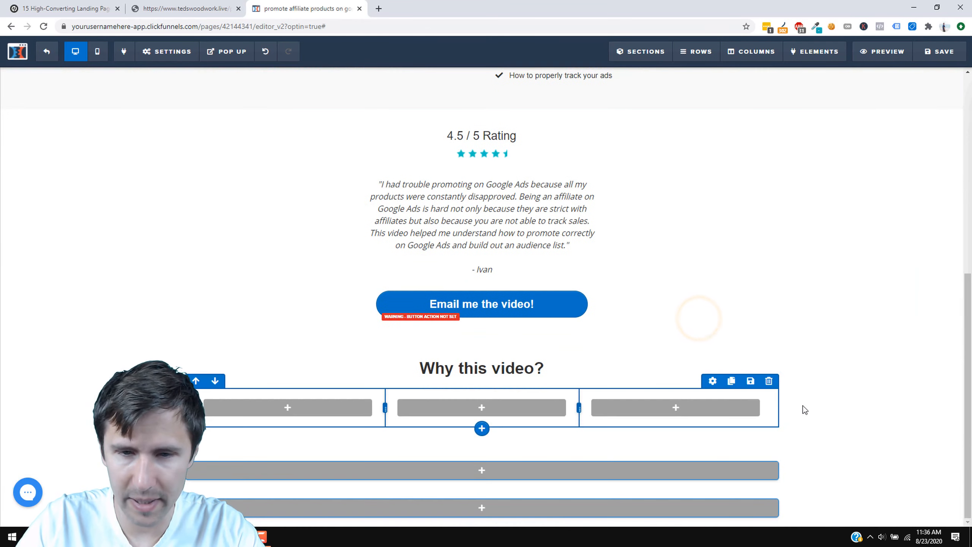
pyautogui.click(952, 346)
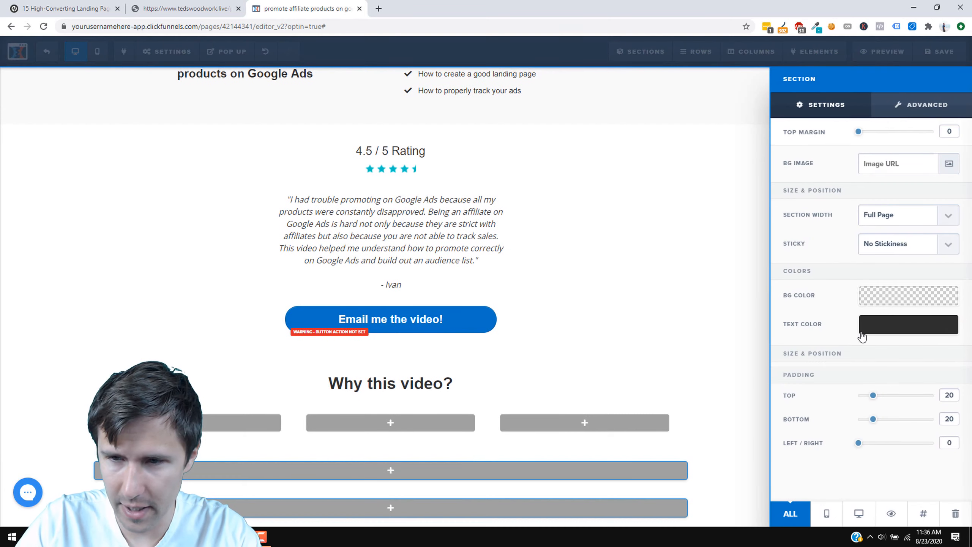
pyautogui.click(866, 302)
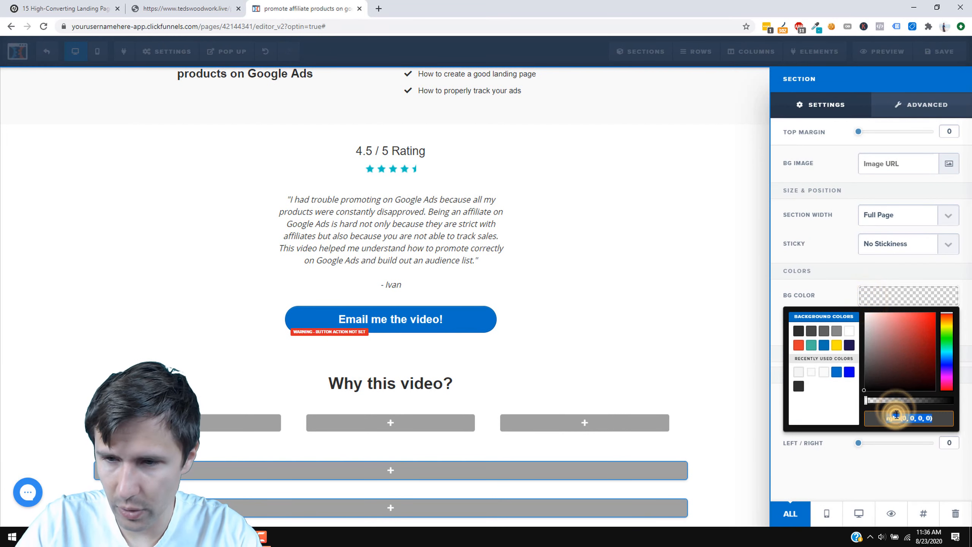
pyautogui.write('rgba(229, 229, 229, 0.21)')
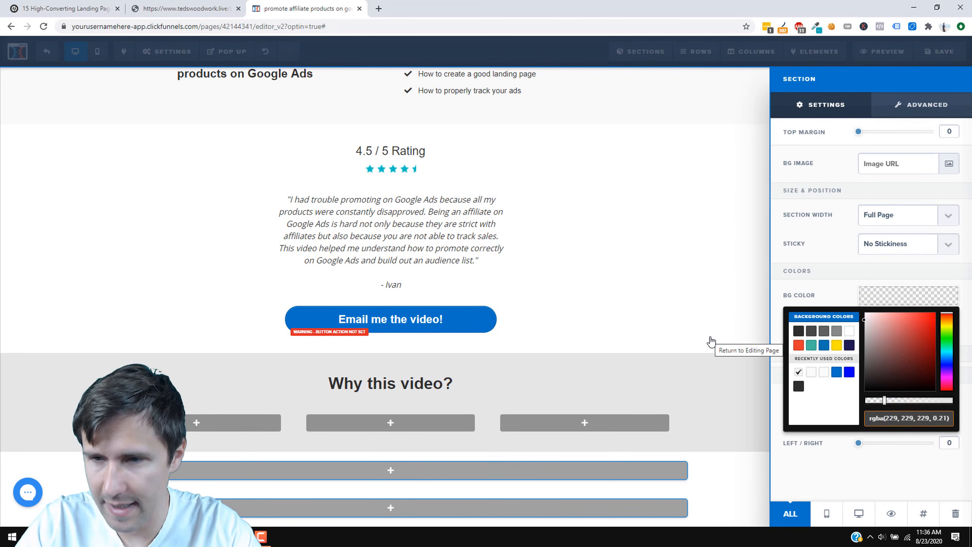
pyautogui.click(626, 260)
pyautogui.scroll(6, 726, 356)
pyautogui.scroll(-6, 841, 371)
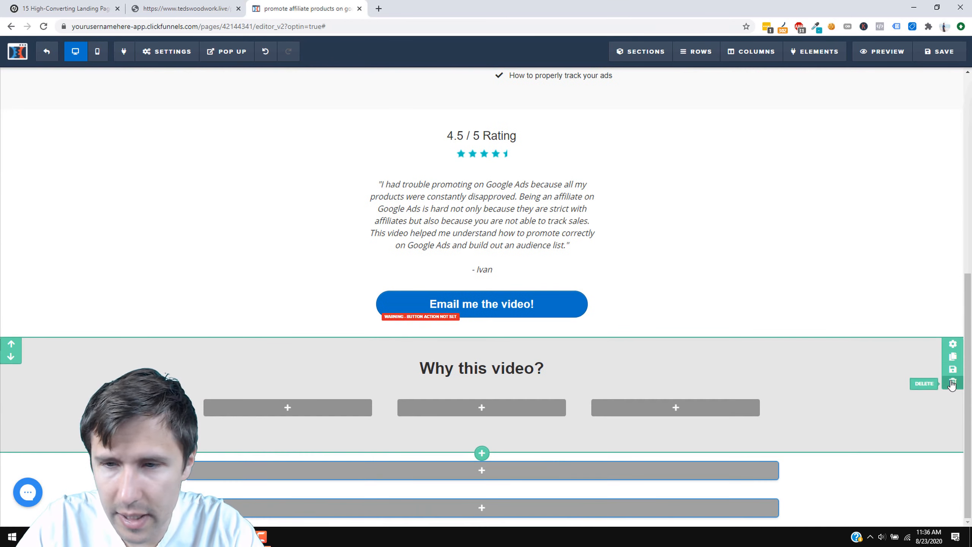
# Lower the opacity of the "Why this video?" section's background color to rgba(229, 229, 229, 0.23).
pyautogui.click(951, 346)
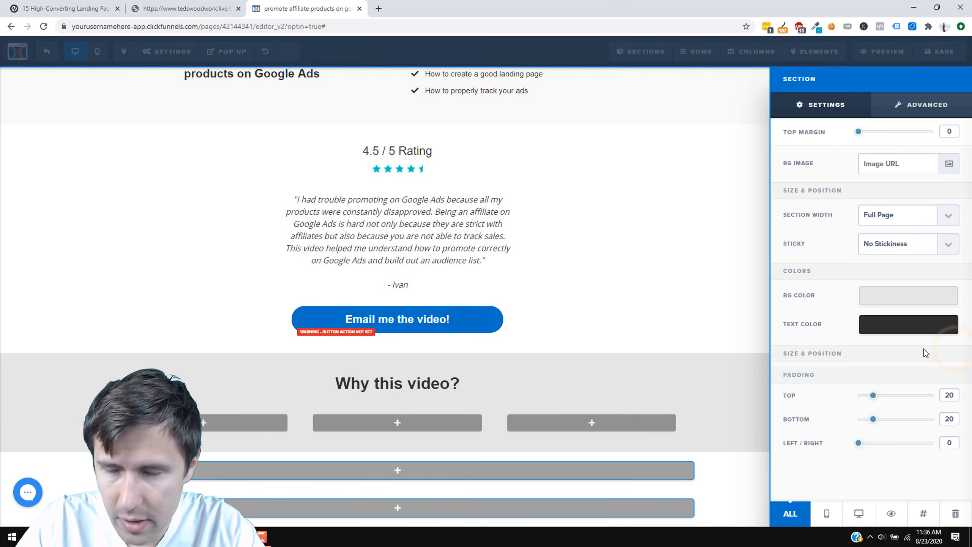
pyautogui.click(891, 301)
pyautogui.moveTo(931, 398); pyautogui.dragTo(893, 398)
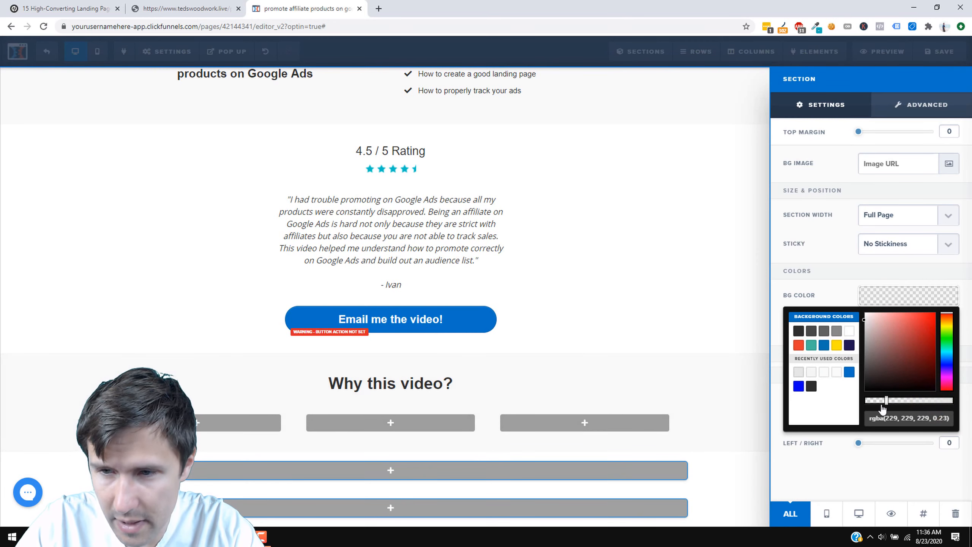
pyautogui.click(662, 283)
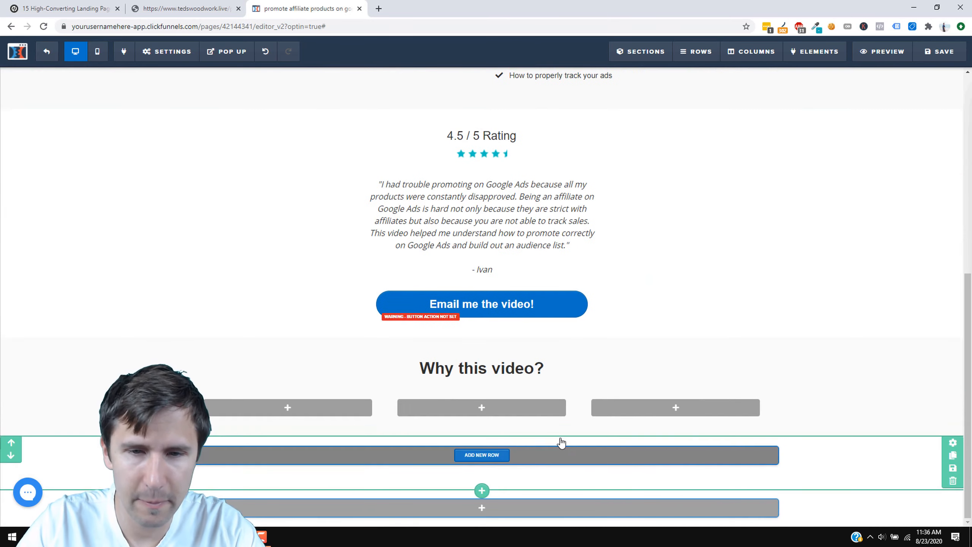
# Set the "Why this video?" headline's font size to 26.
pyautogui.tripleClick(473, 370)
pyautogui.click(748, 350)
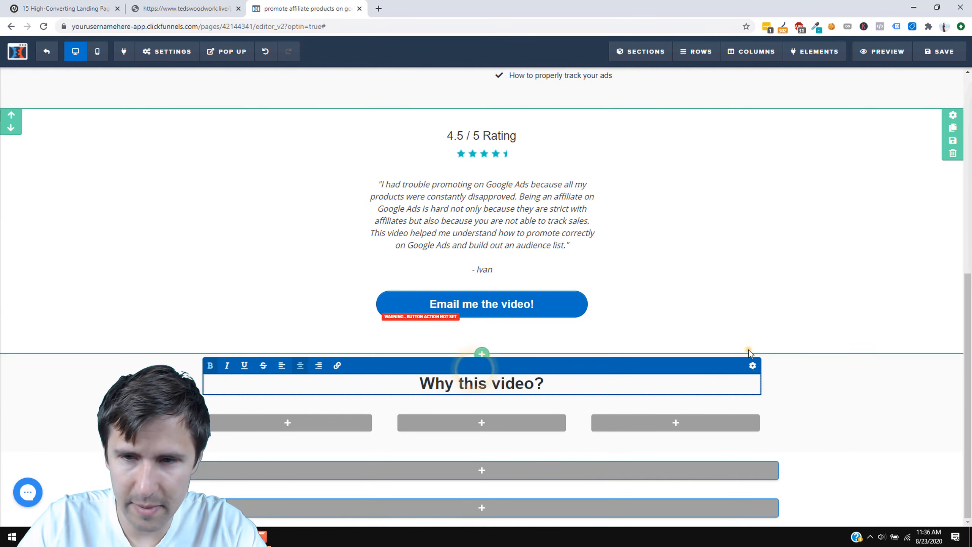
pyautogui.click(734, 367)
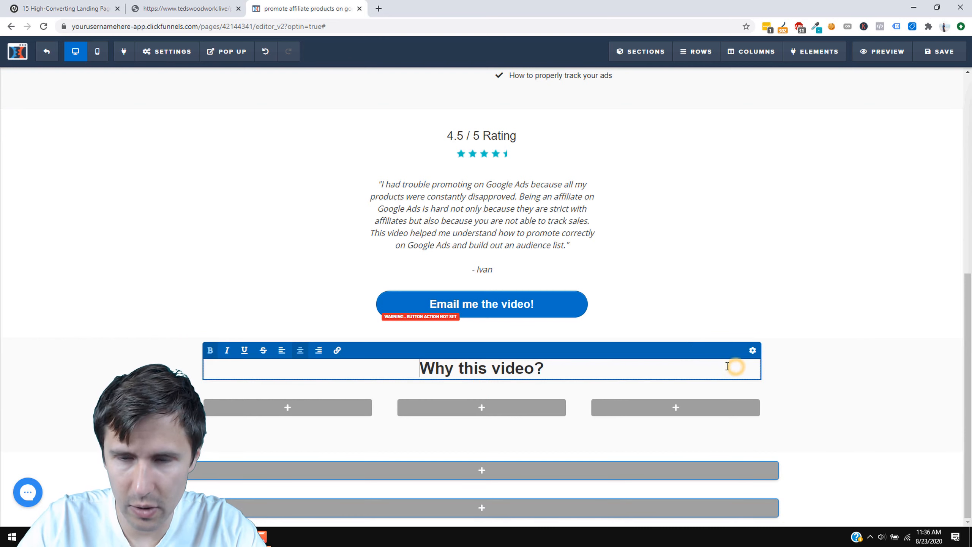
pyautogui.click(752, 350)
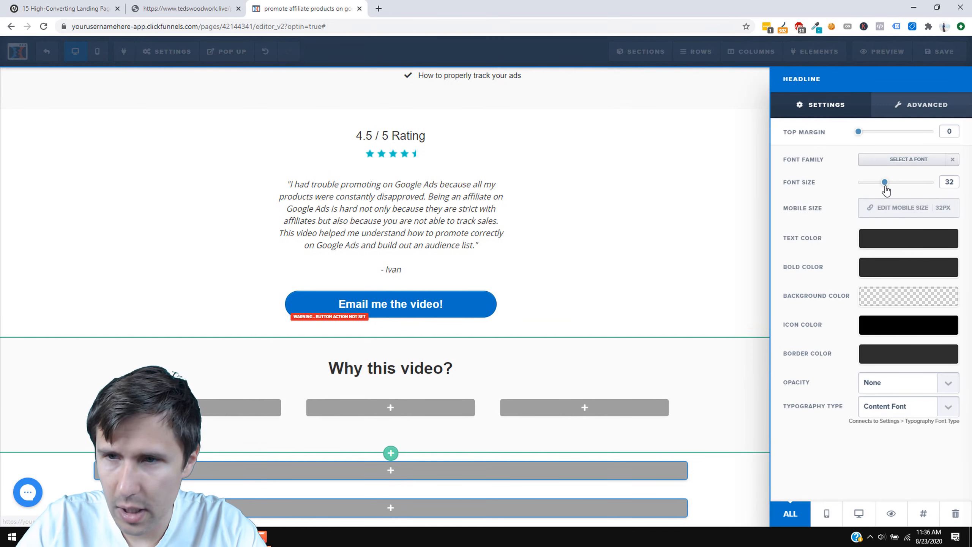
pyautogui.moveTo(885, 187); pyautogui.dragTo(879, 189)
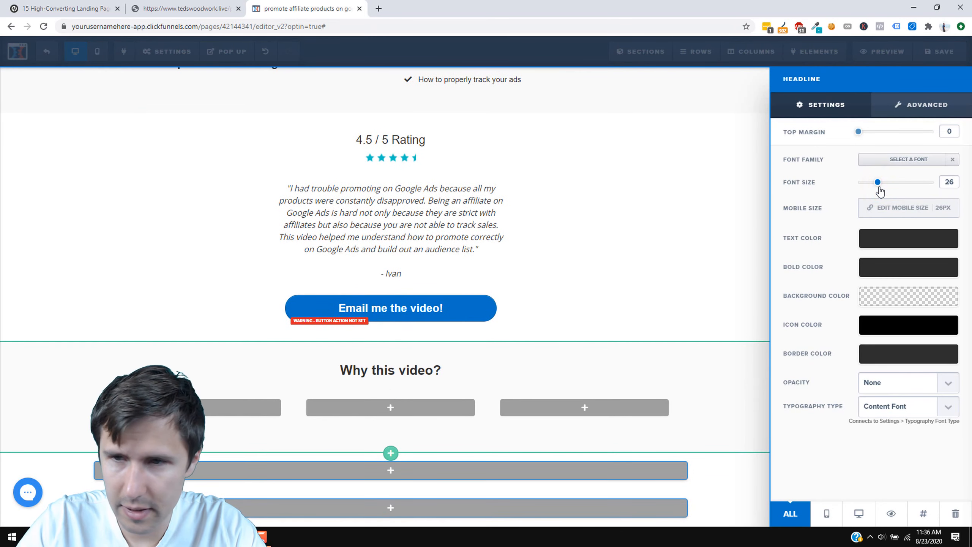
pyautogui.click(597, 324)
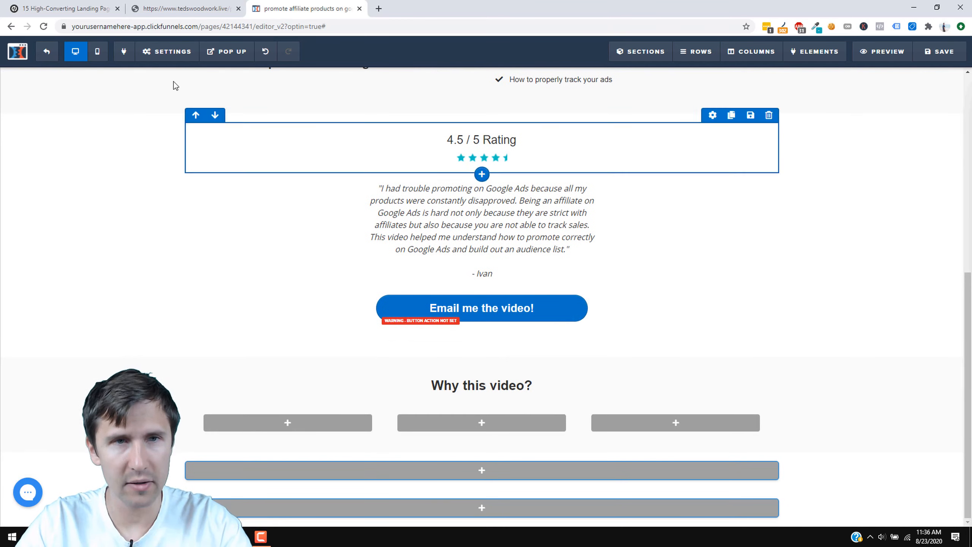
# Check the reference page's bottom sections and delete the first empty section below "Why this video?".
pyautogui.click(190, 8)
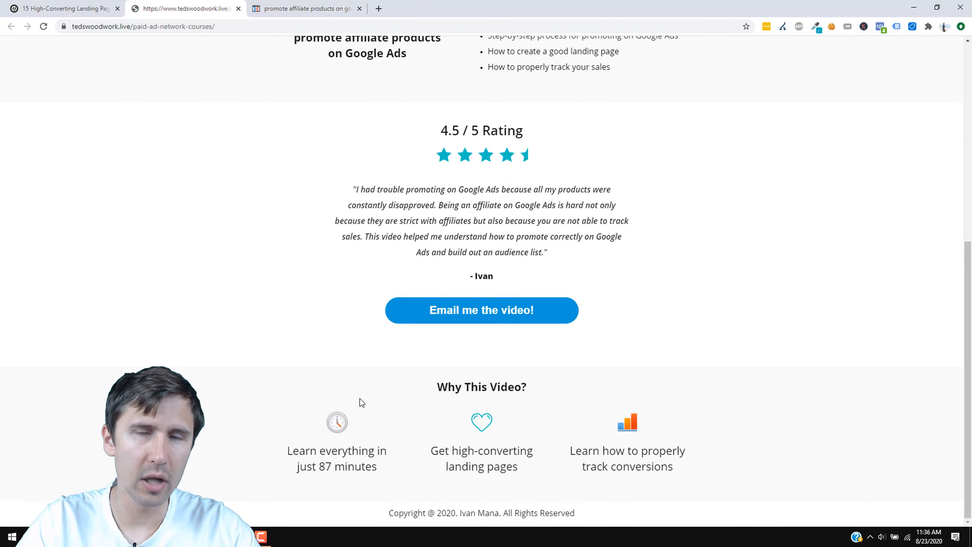
pyautogui.click(287, 4)
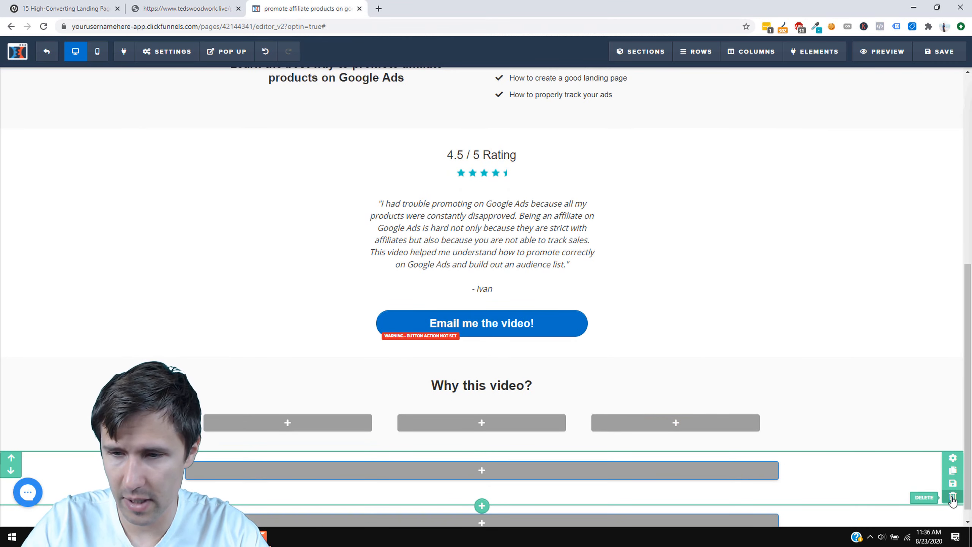
pyautogui.click(953, 496)
pyautogui.click(534, 82)
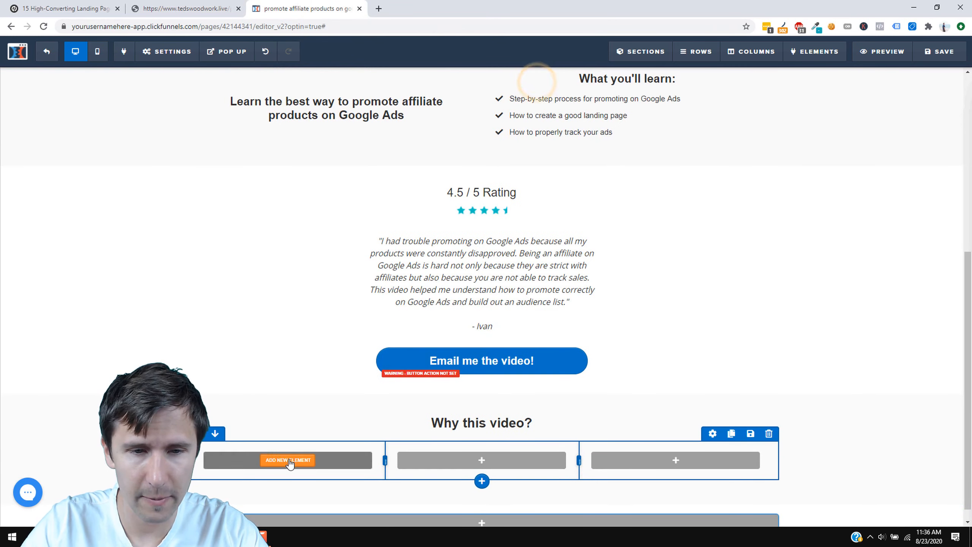
# Add an image element to the first column under the "Why this video?" headline and open its settings.
pyautogui.click(794, 285)
pyautogui.scroll(-2, 325, 473)
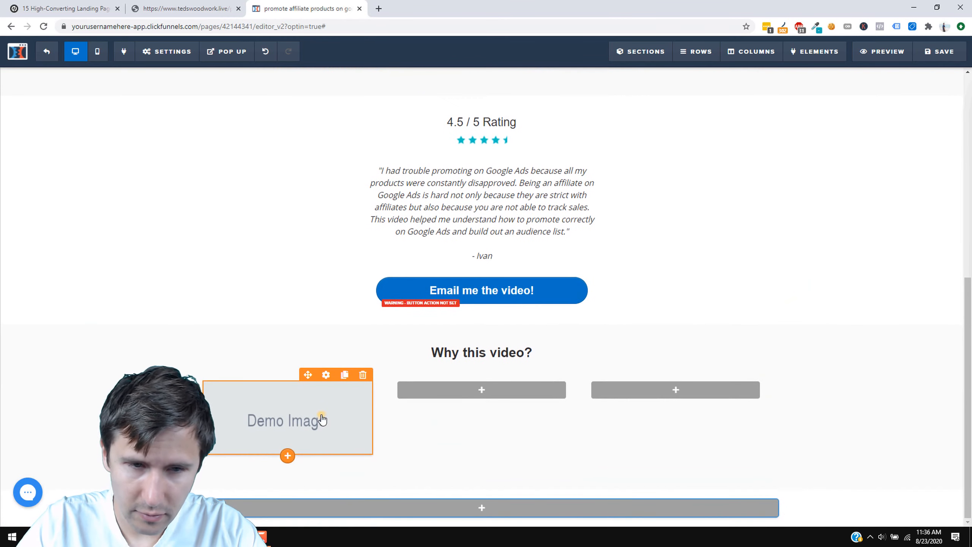
pyautogui.click(322, 419)
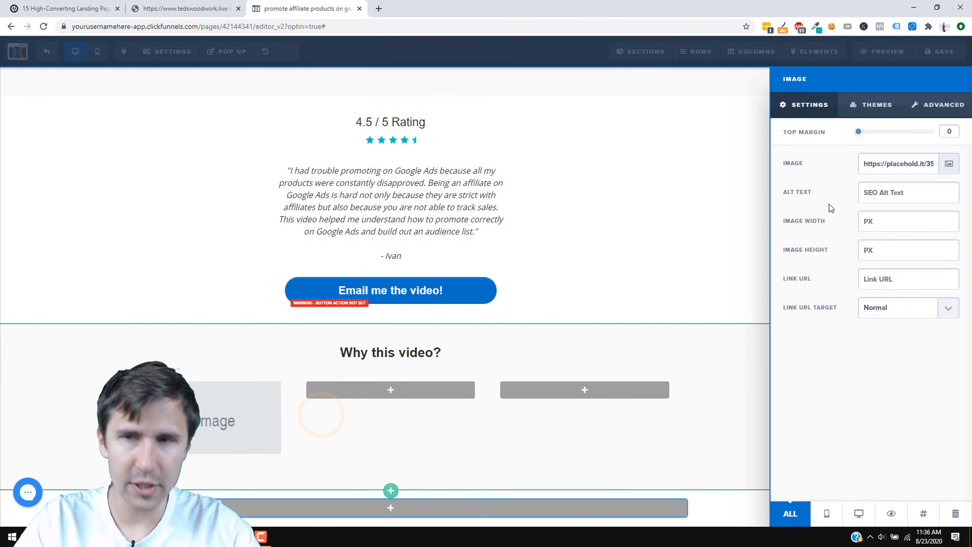
# Search IconFinder for "clock" and upload the black outlined clock icon to the image library.
pyautogui.click(949, 165)
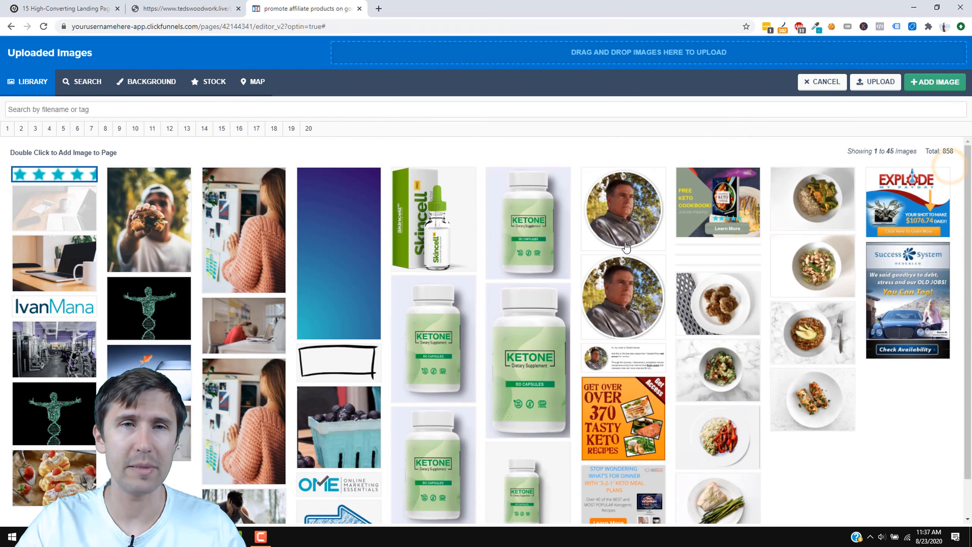
pyautogui.click(66, 82)
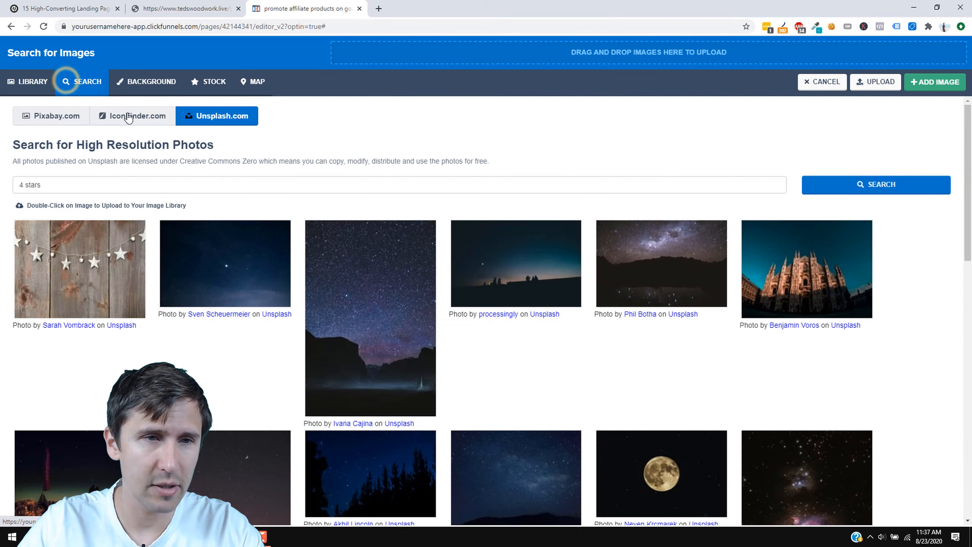
pyautogui.click(128, 116)
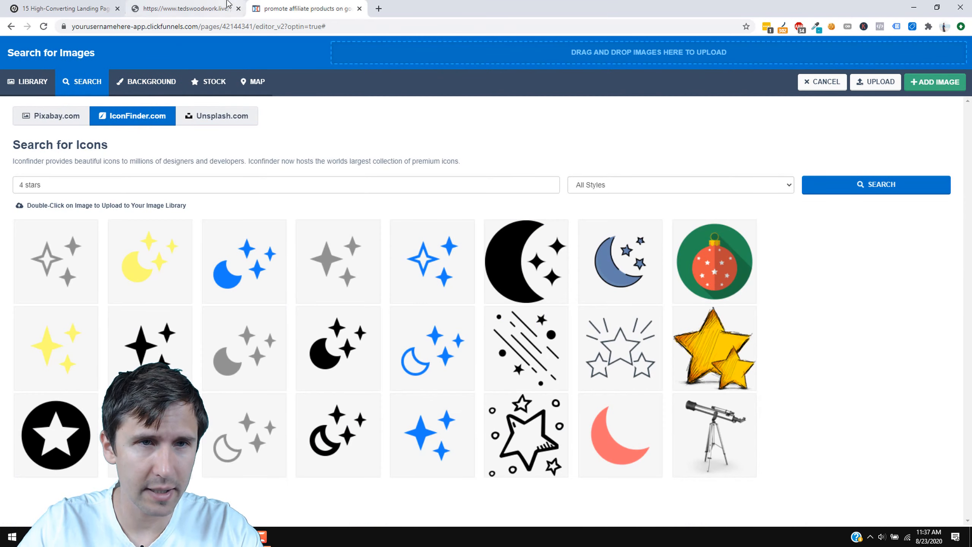
pyautogui.click(225, 7)
pyautogui.click(306, 9)
pyautogui.tripleClick(37, 184)
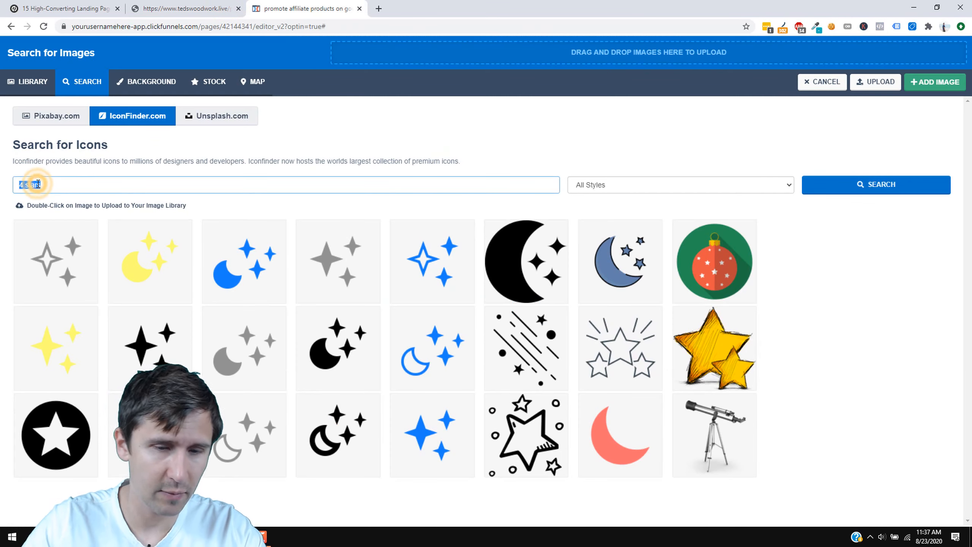
pyautogui.write('clock')
pyautogui.press('Return')
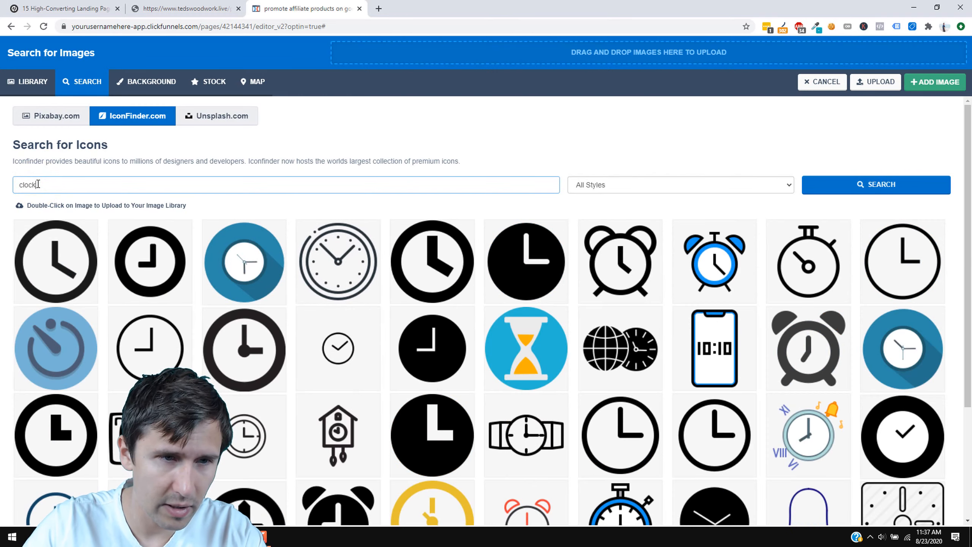
pyautogui.click(55, 274)
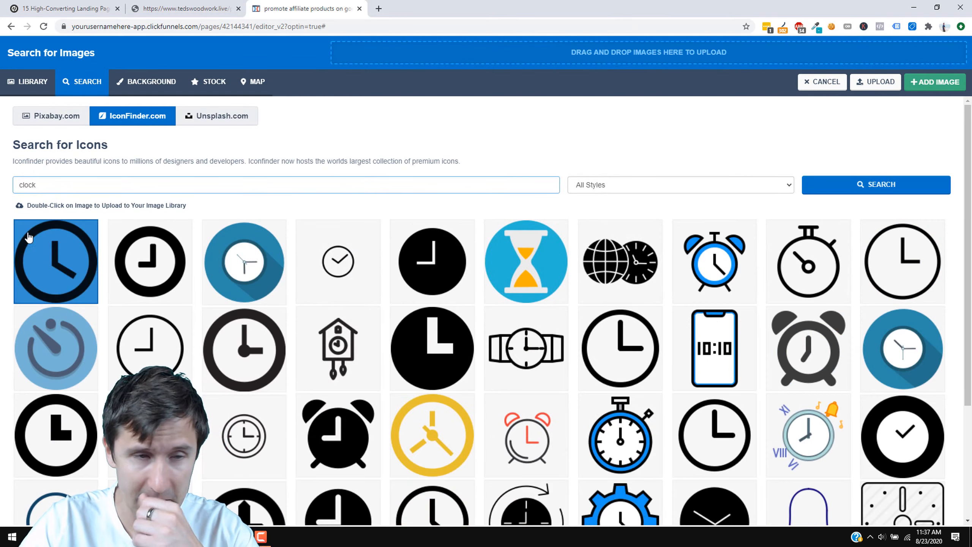
pyautogui.doubleClick(55, 275)
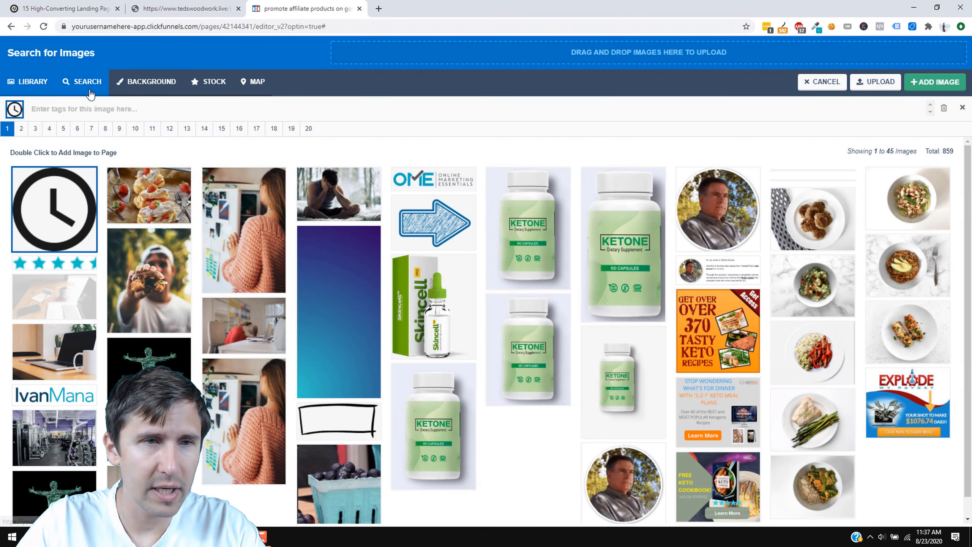
# Search IconFinder for "heart" and upload the solid black heart icon to the image library.
pyautogui.click(88, 87)
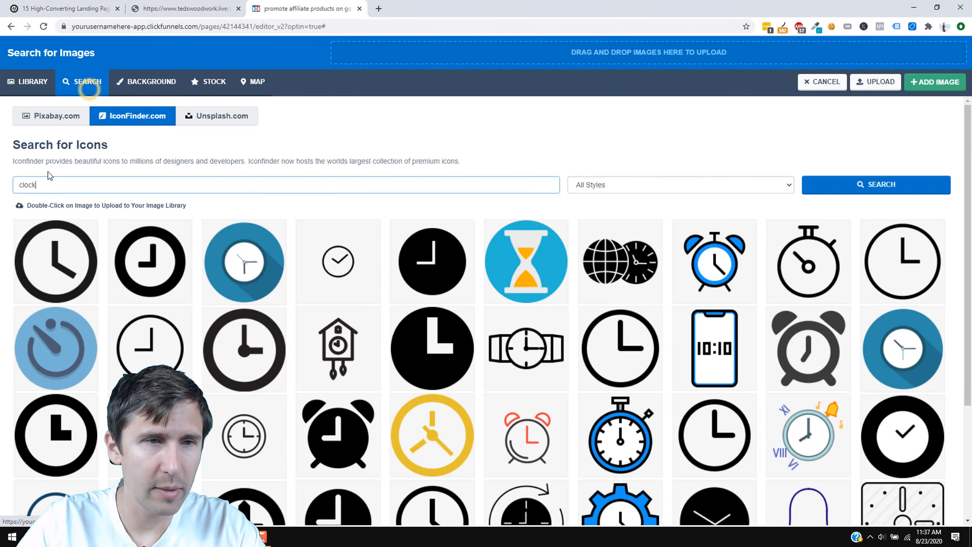
pyautogui.click(195, 5)
pyautogui.click(318, 5)
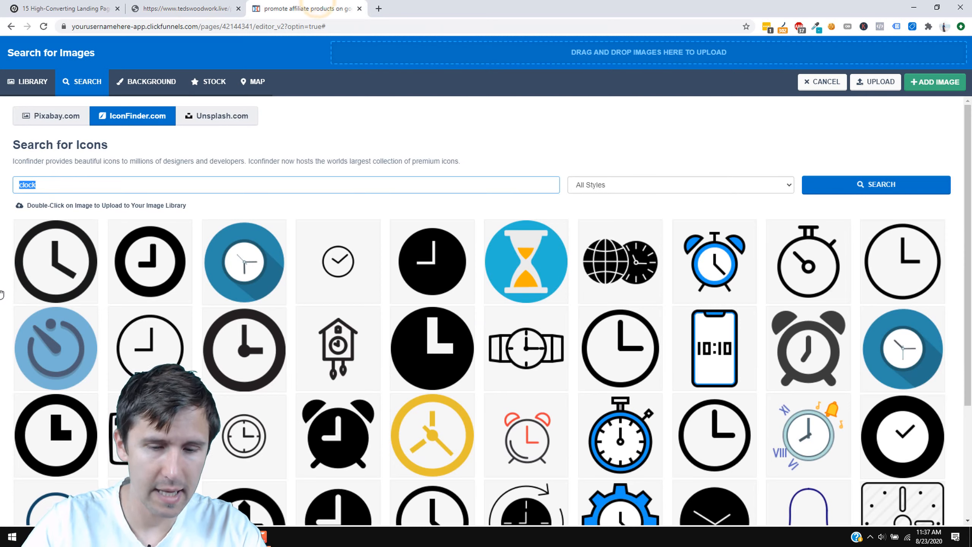
pyautogui.write('heart')
pyautogui.press('Return')
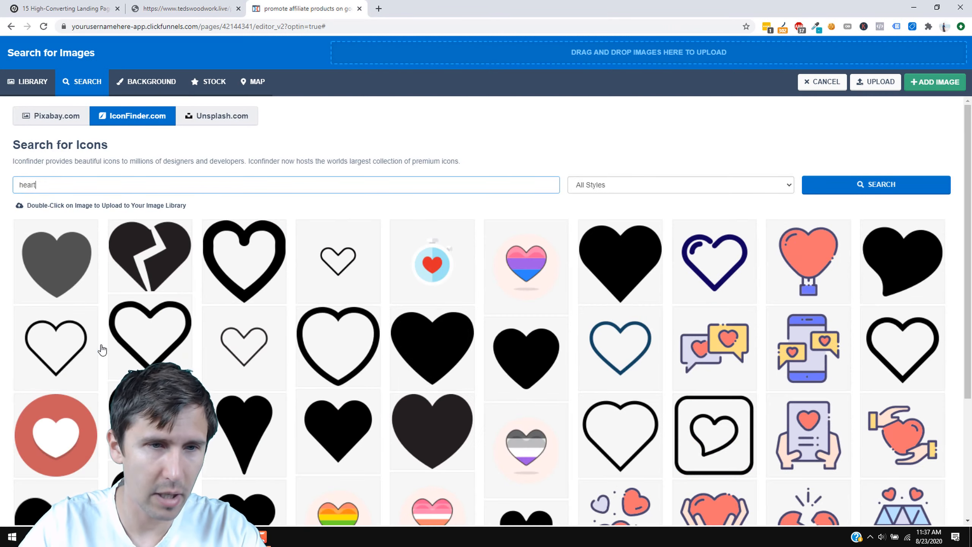
pyautogui.doubleClick(614, 271)
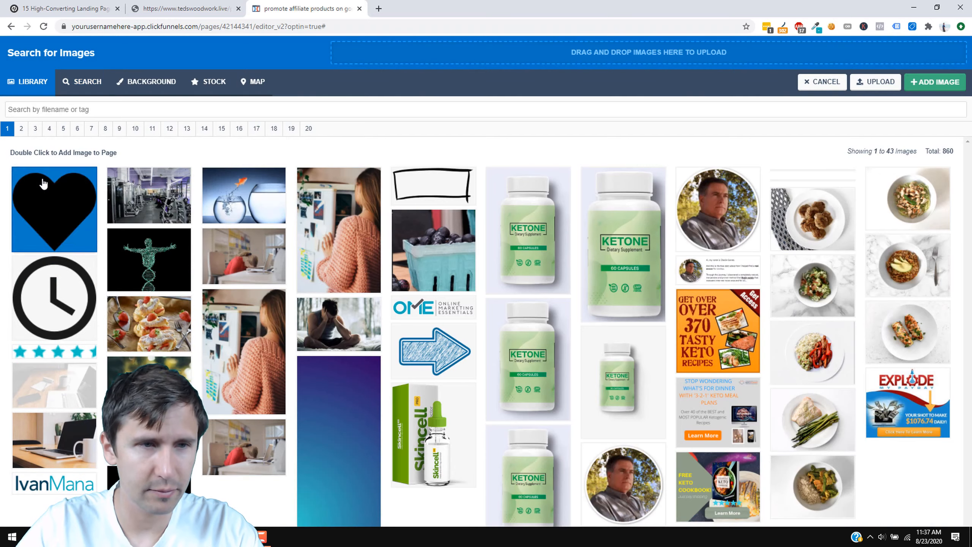
# Search IconFinder for "bar" and upload the black three-bar chart icon to the image library.
pyautogui.click(89, 93)
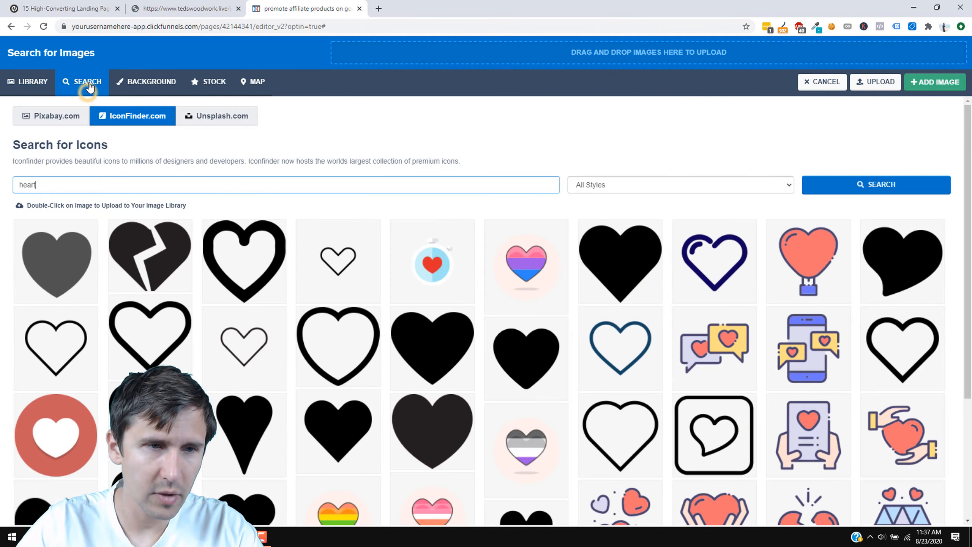
pyautogui.doubleClick(36, 184)
pyautogui.write('b')
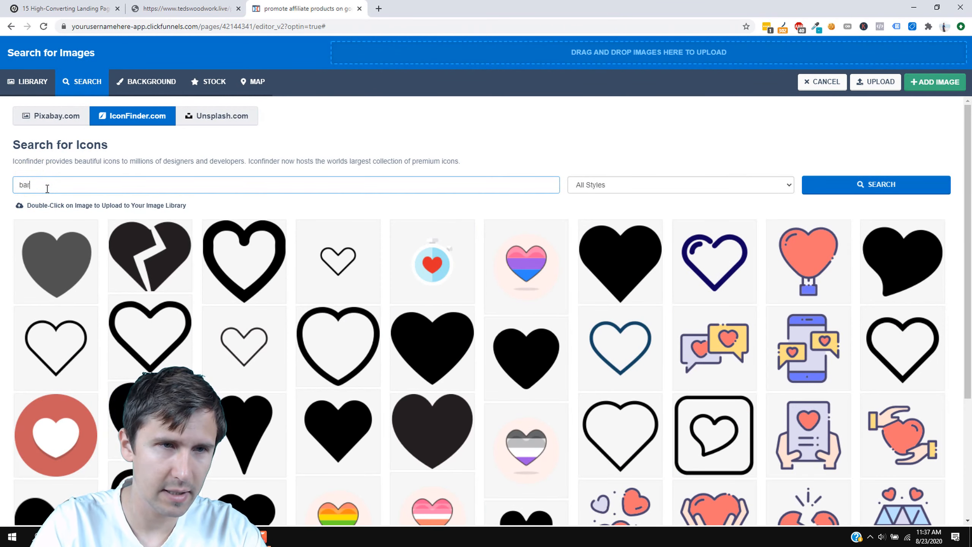
pyautogui.write('ar')
pyautogui.press('Return')
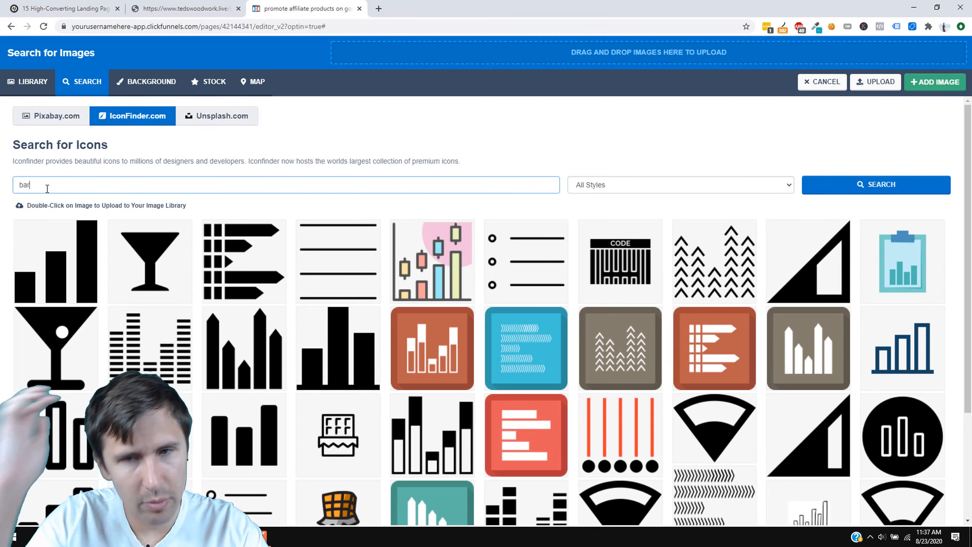
pyautogui.doubleClick(68, 271)
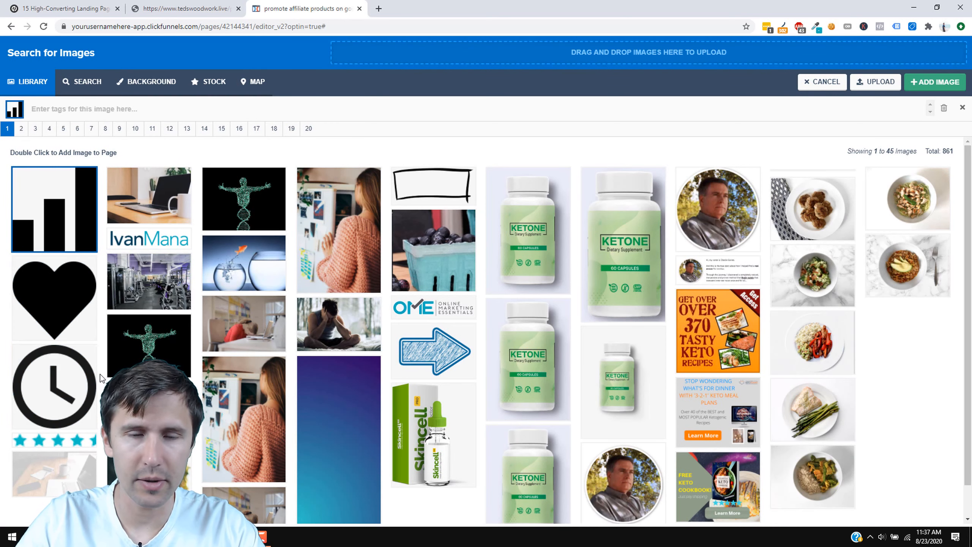
# Insert the clock icon from the library into the first column's image and set its width to 50.
pyautogui.click(42, 398)
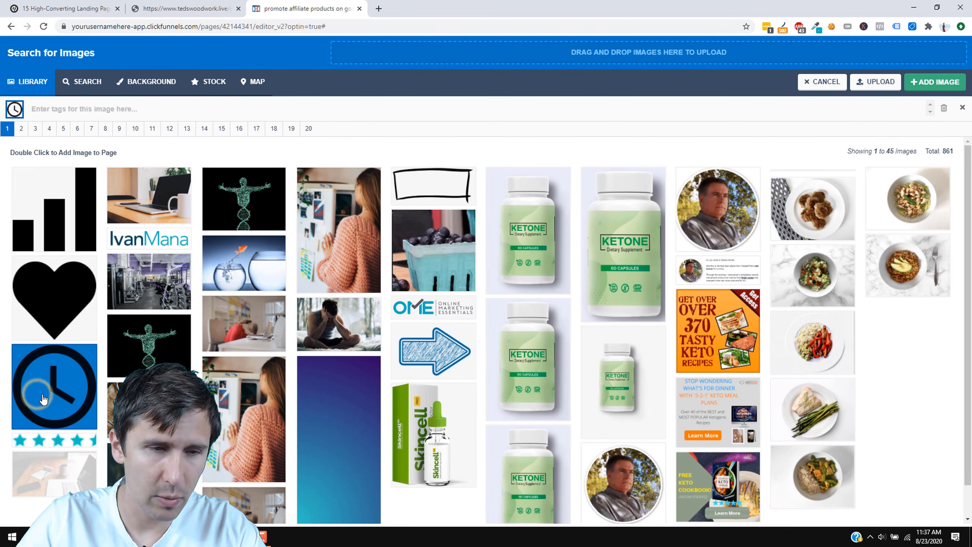
pyautogui.click(928, 81)
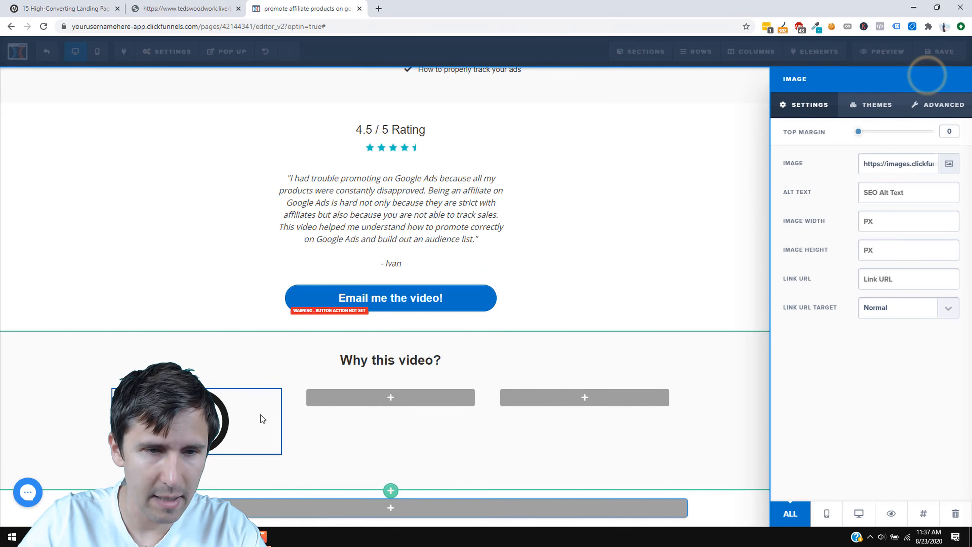
pyautogui.click(870, 223)
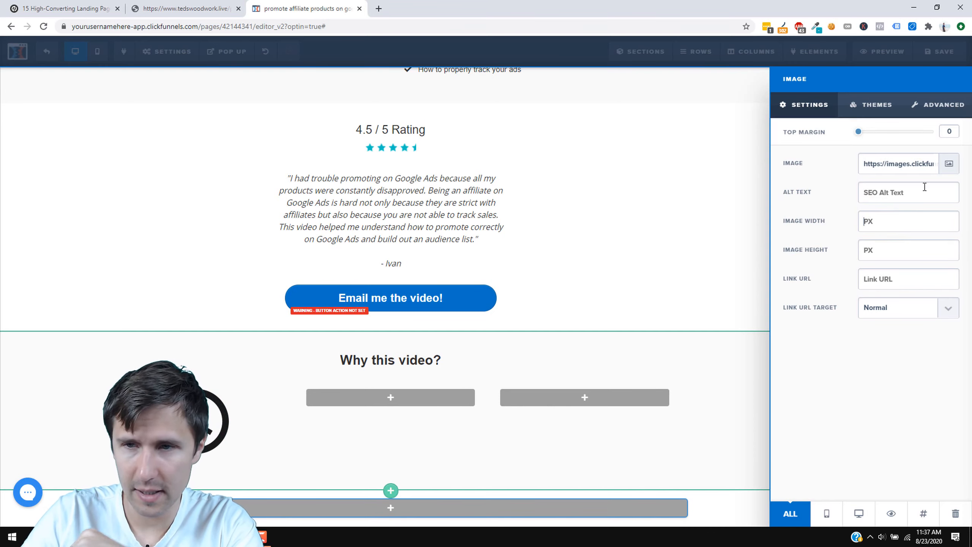
pyautogui.scroll(1, 601, 297)
pyautogui.click(600, 298)
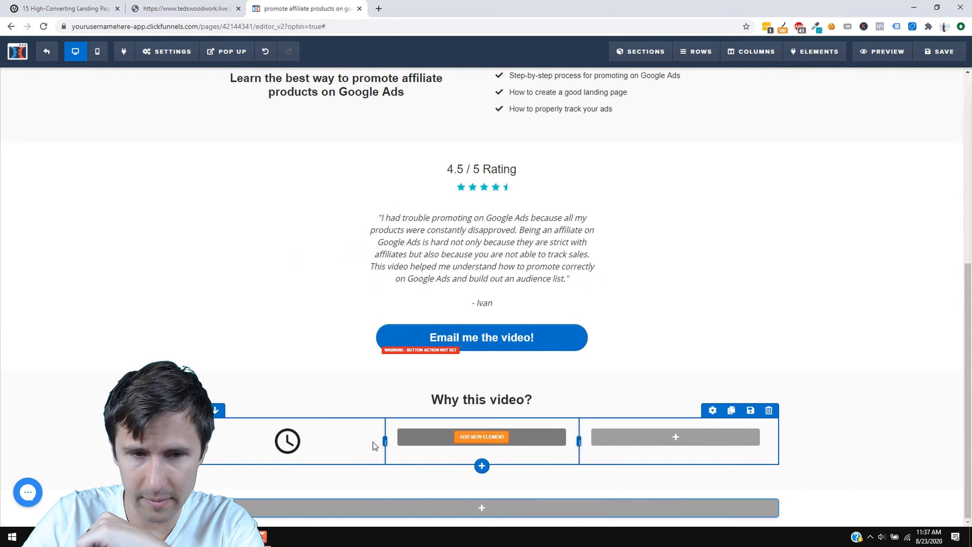
# Reduce the clock icon's image width to 40.
pyautogui.click(298, 447)
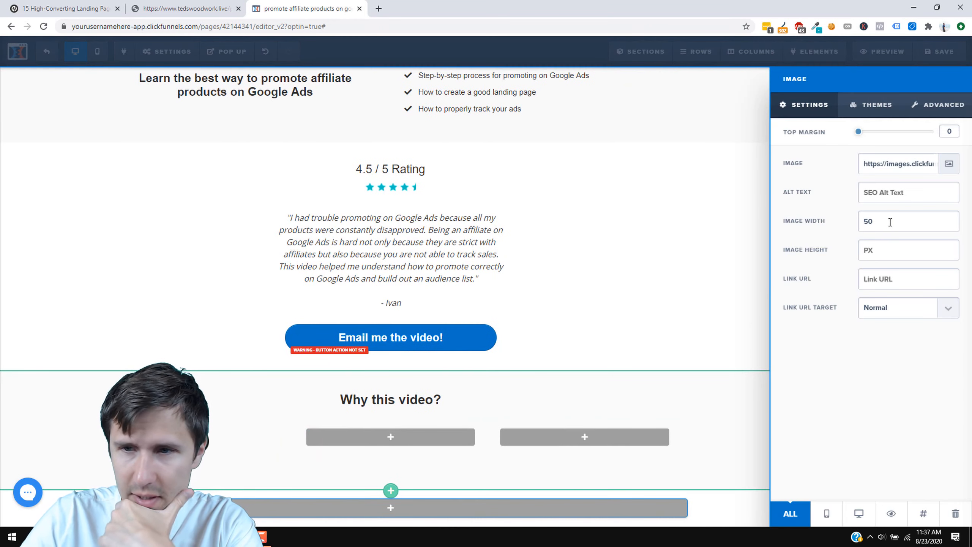
pyautogui.write('40')
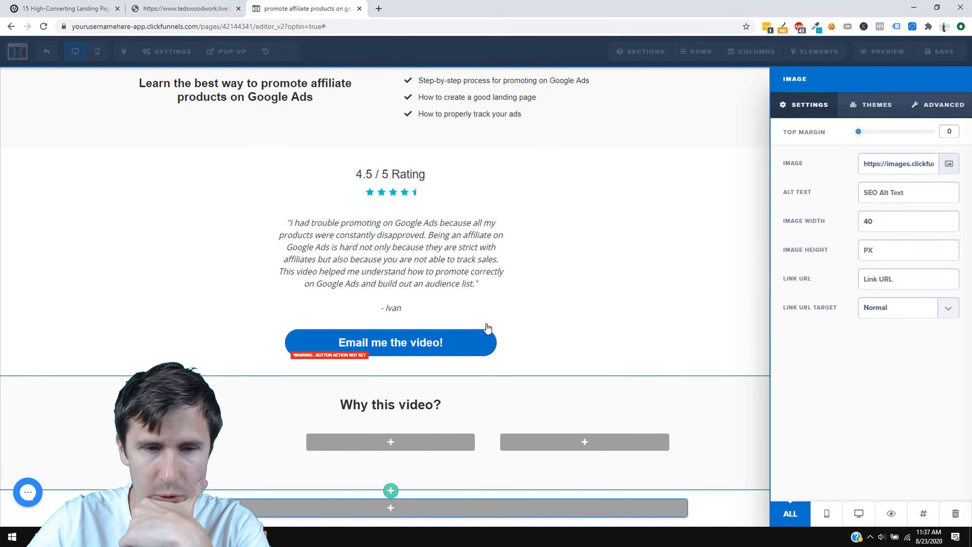
pyautogui.click(518, 415)
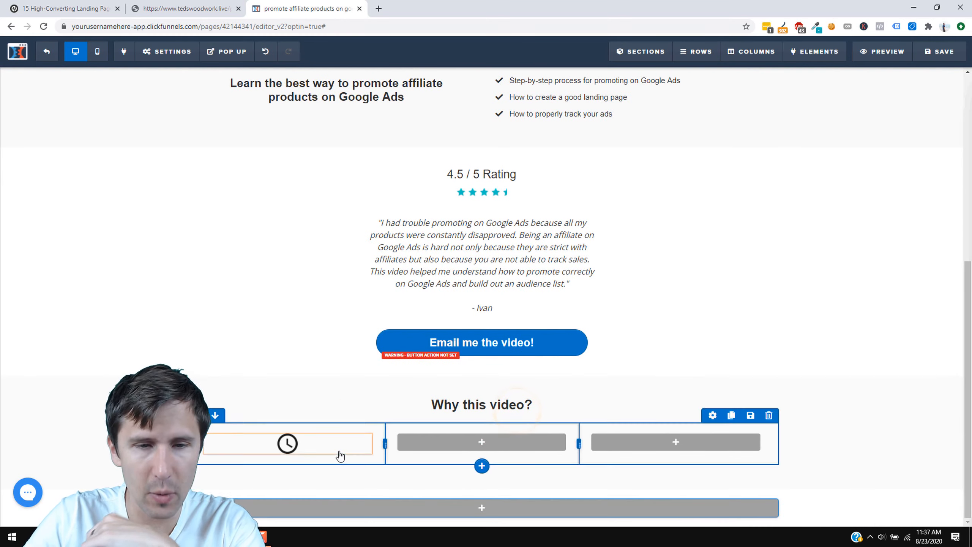
# Duplicate the clock icon twice and place the copies in the second and third columns.
pyautogui.click(344, 427)
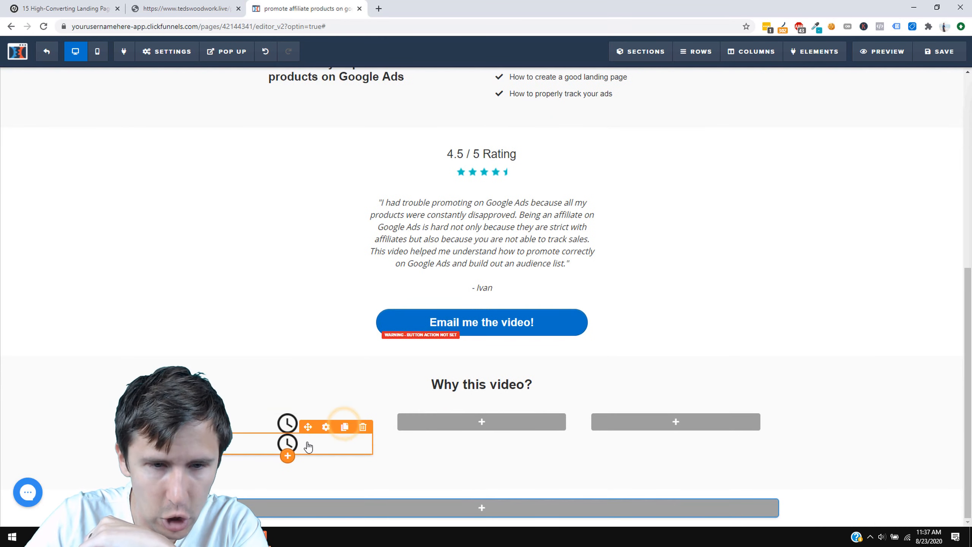
pyautogui.moveTo(332, 440)
pyautogui.mouseDown()
pyautogui.moveTo(451, 417)
pyautogui.moveTo(500, 435)
pyautogui.moveTo(493, 412)
pyautogui.moveTo(505, 440)
pyautogui.moveTo(685, 418)
pyautogui.moveTo(674, 425)
pyautogui.mouseUp()
pyautogui.click(535, 427)
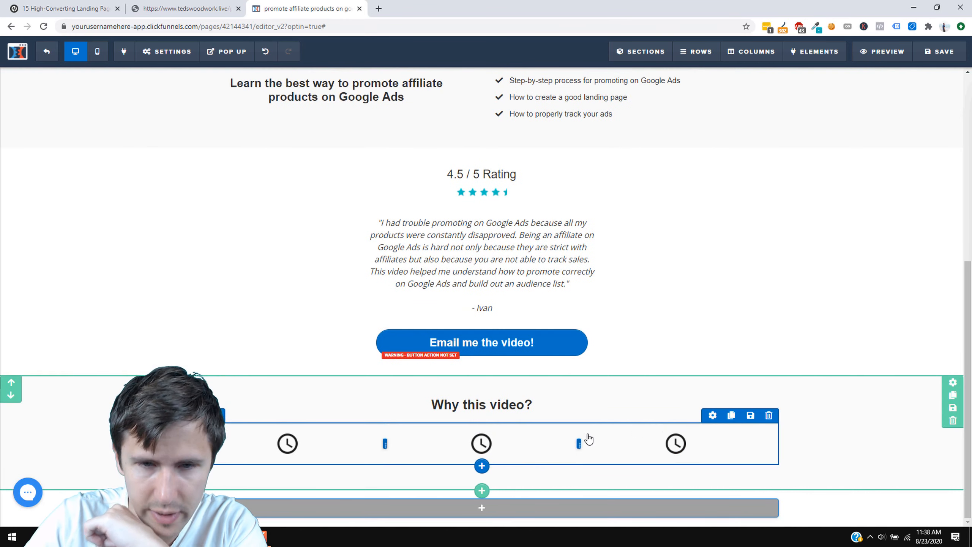
# Replace the second column's clock icon with the black heart icon from the image library.
pyautogui.click(500, 444)
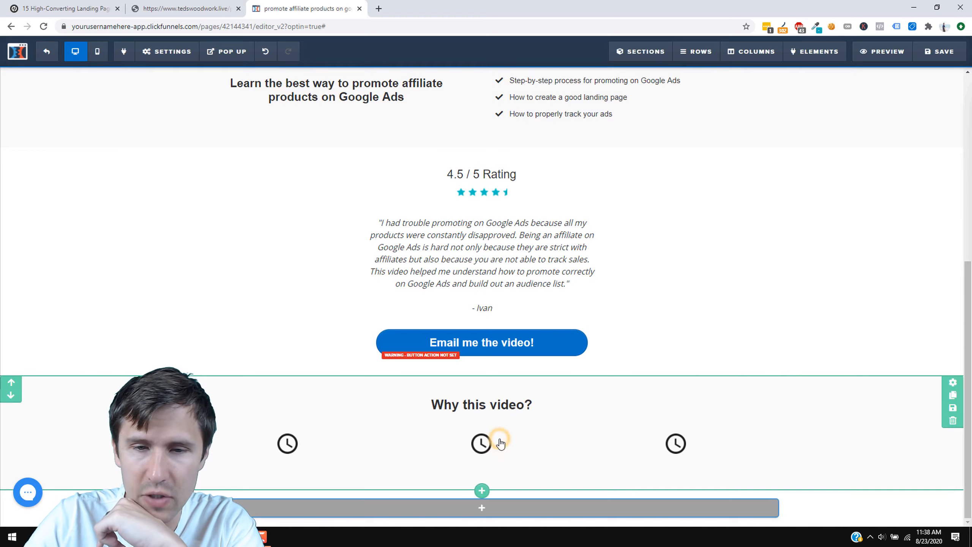
pyautogui.click(949, 164)
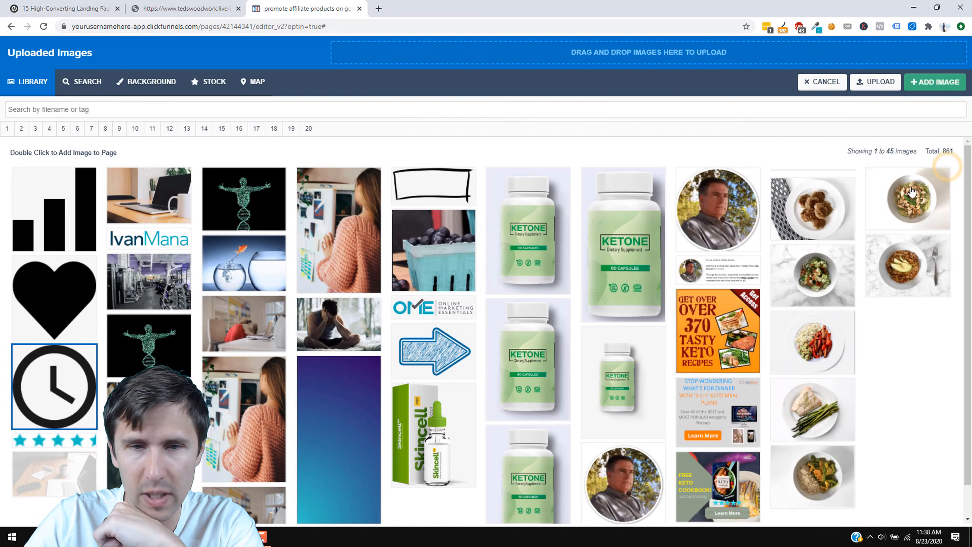
pyautogui.click(90, 298)
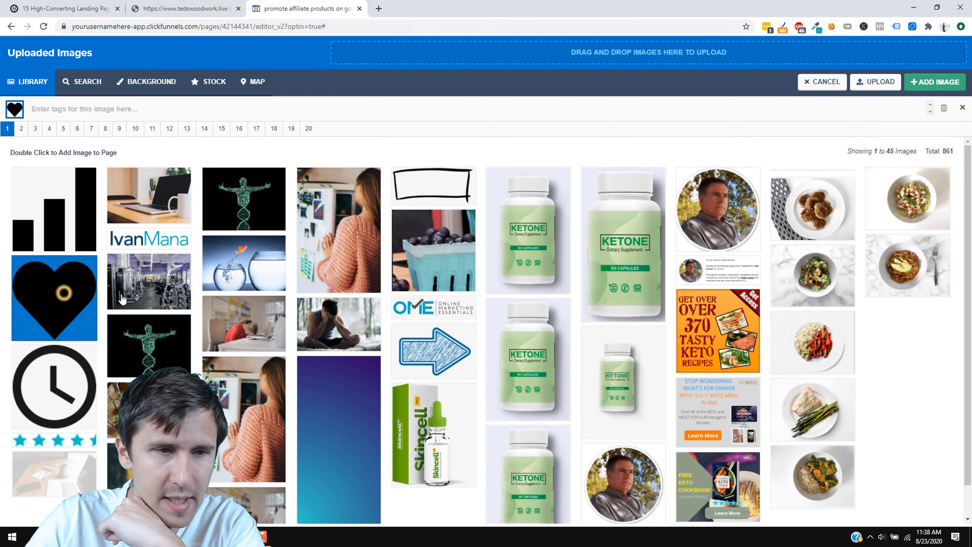
pyautogui.click(926, 82)
# Replace the third column's clock icon with the black bar chart icon from the image library.
pyautogui.click(599, 442)
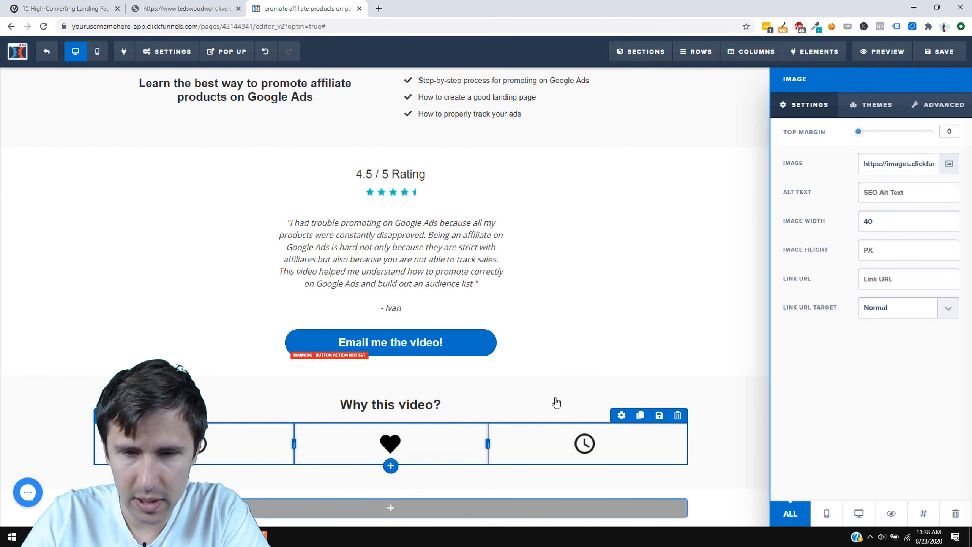
pyautogui.click(591, 446)
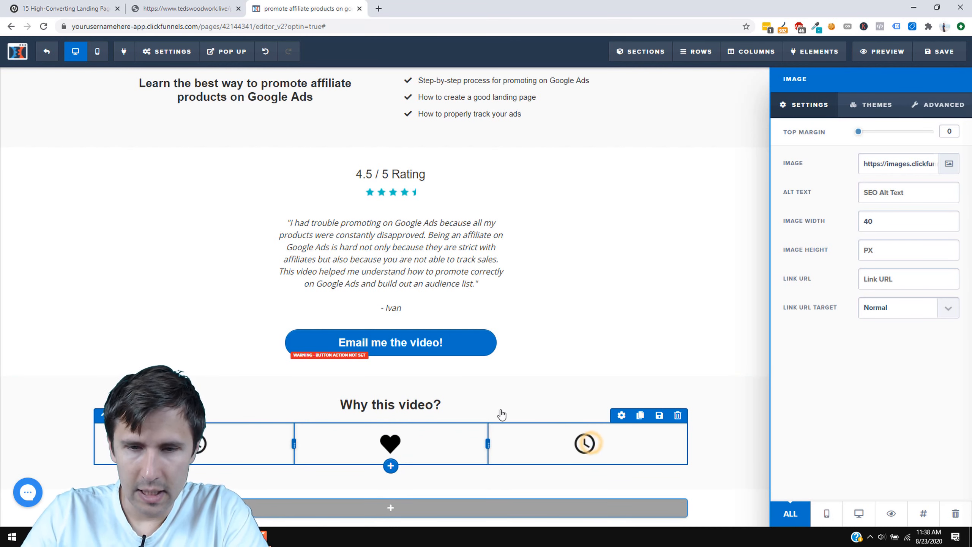
pyautogui.click(571, 419)
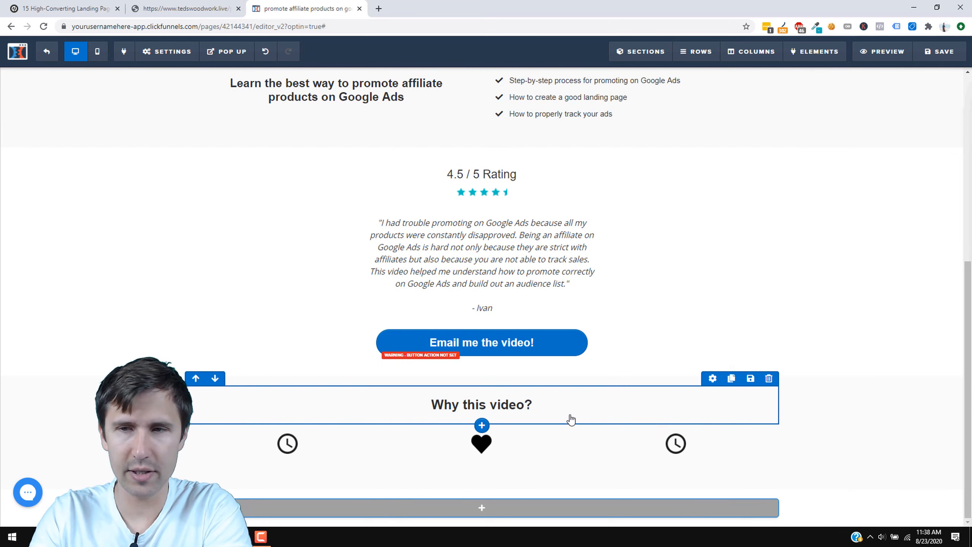
pyautogui.click(678, 446)
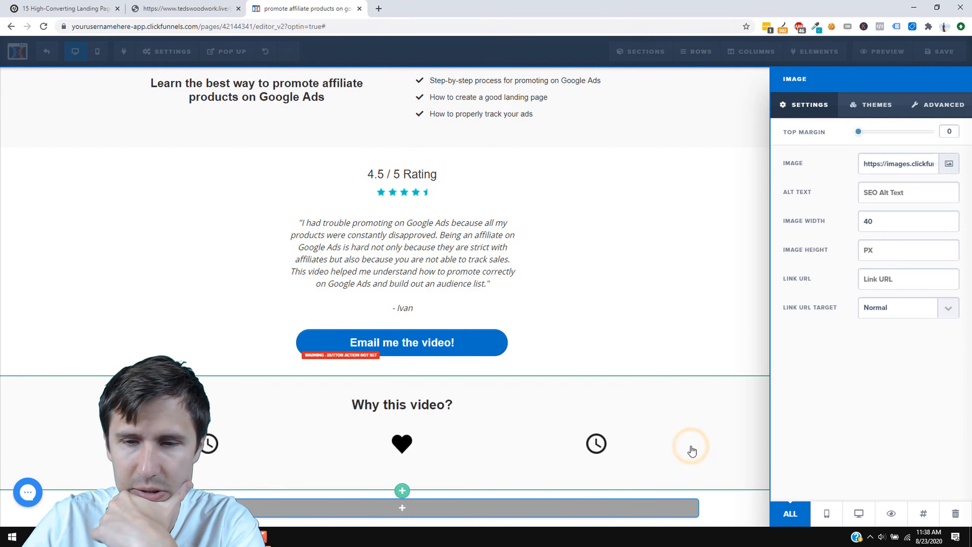
pyautogui.click(944, 165)
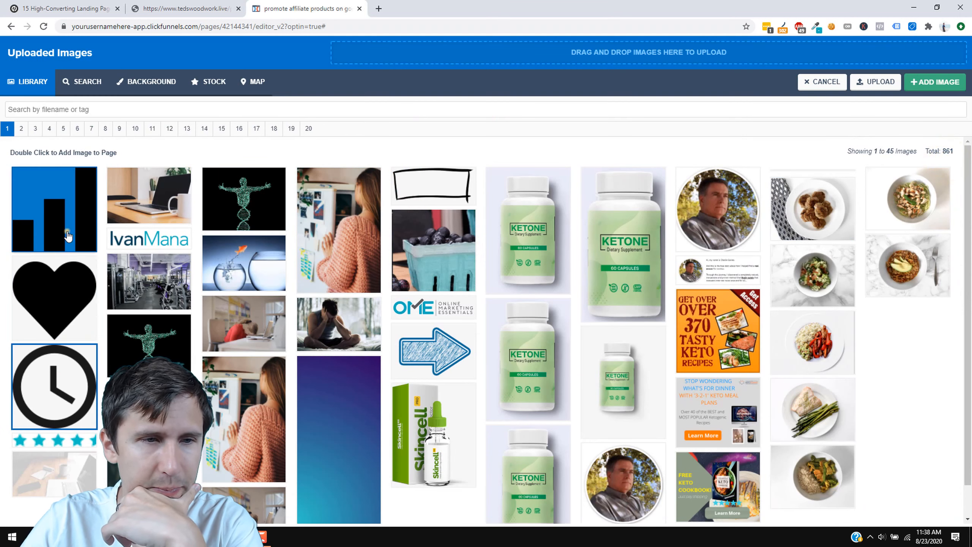
pyautogui.click(66, 231)
pyautogui.click(926, 81)
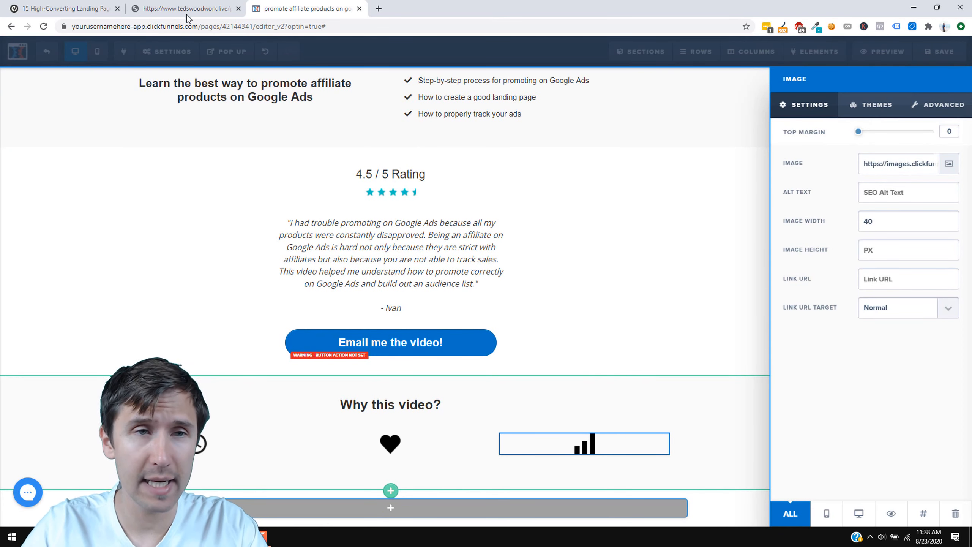
# Copy the text "Learn everything in just 87 minutes" from the reference landing page and return to the page editor.
pyautogui.click(178, 4)
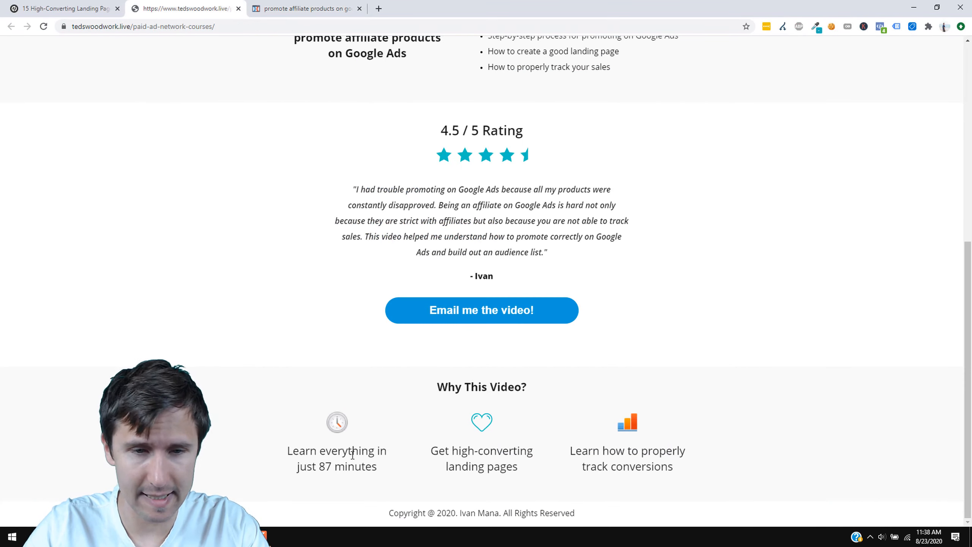
pyautogui.tripleClick(324, 457)
pyautogui.rightClick(322, 356)
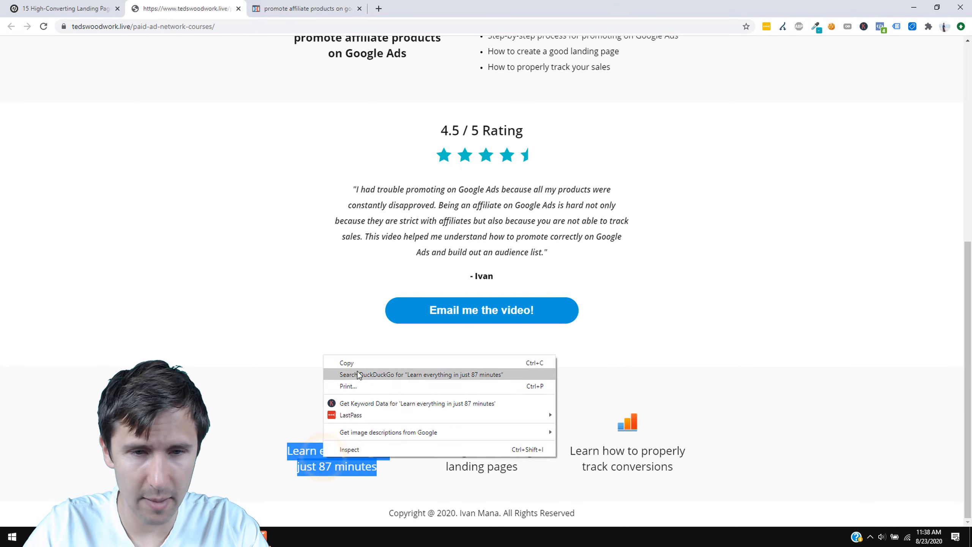
pyautogui.click(359, 365)
pyautogui.click(297, 6)
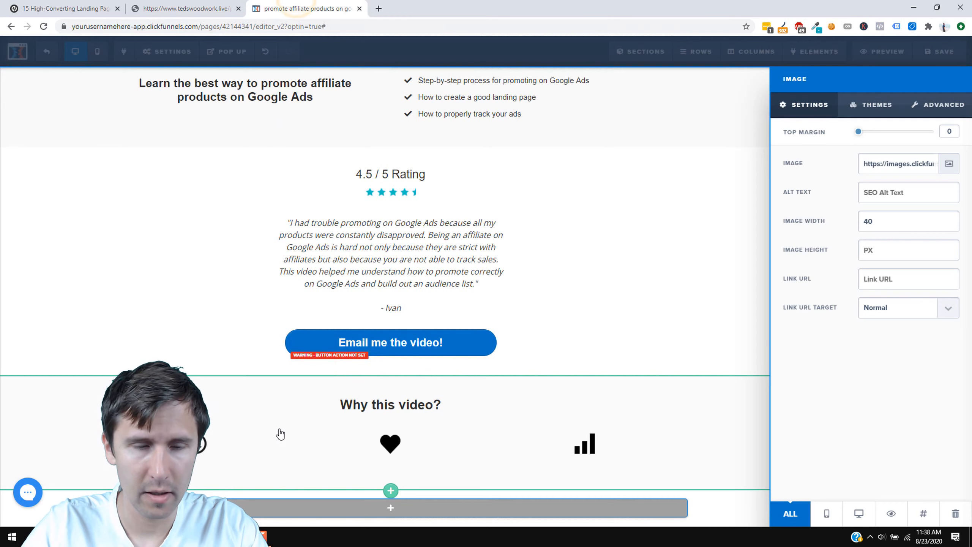
# Add a new three-column row below the icon row in the "Why this video?" section.
pyautogui.click(302, 420)
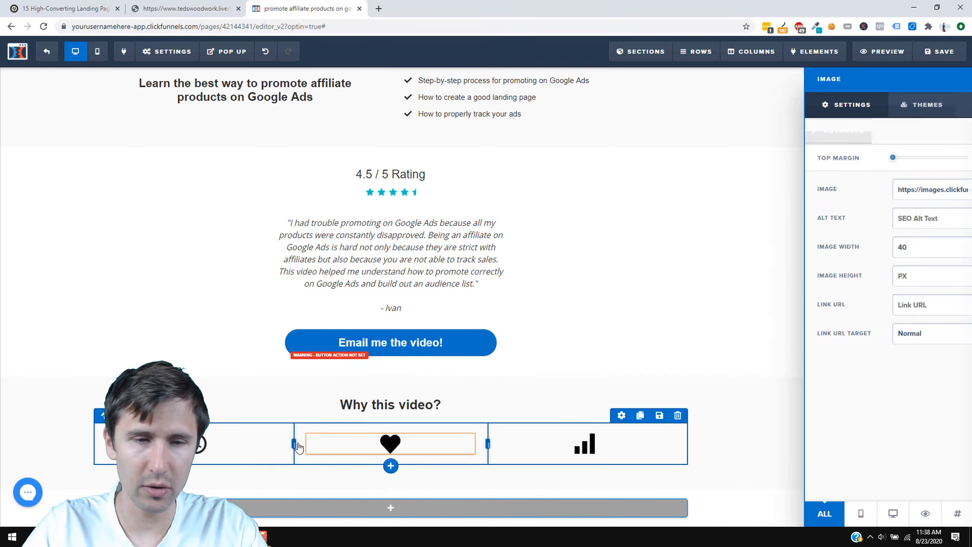
pyautogui.moveTo(291, 454)
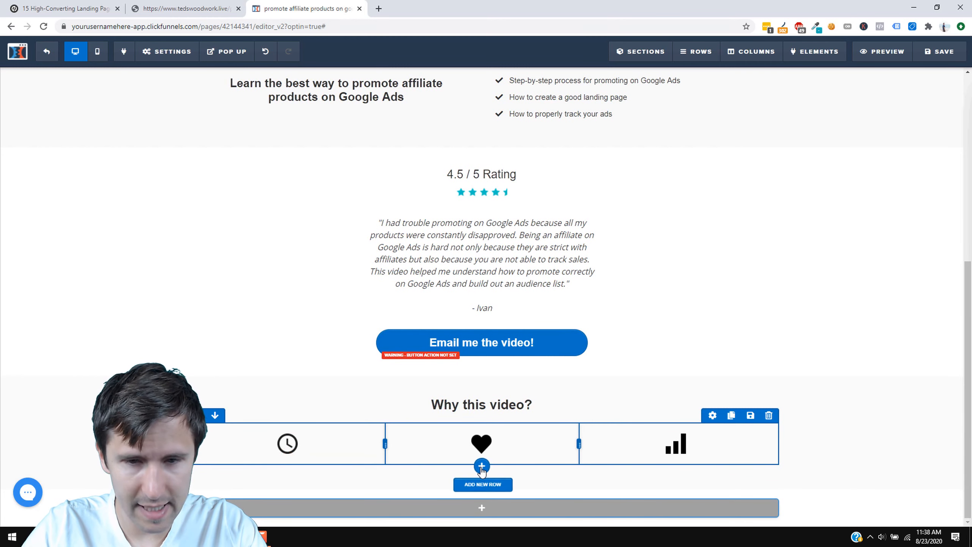
pyautogui.rightClick(481, 470)
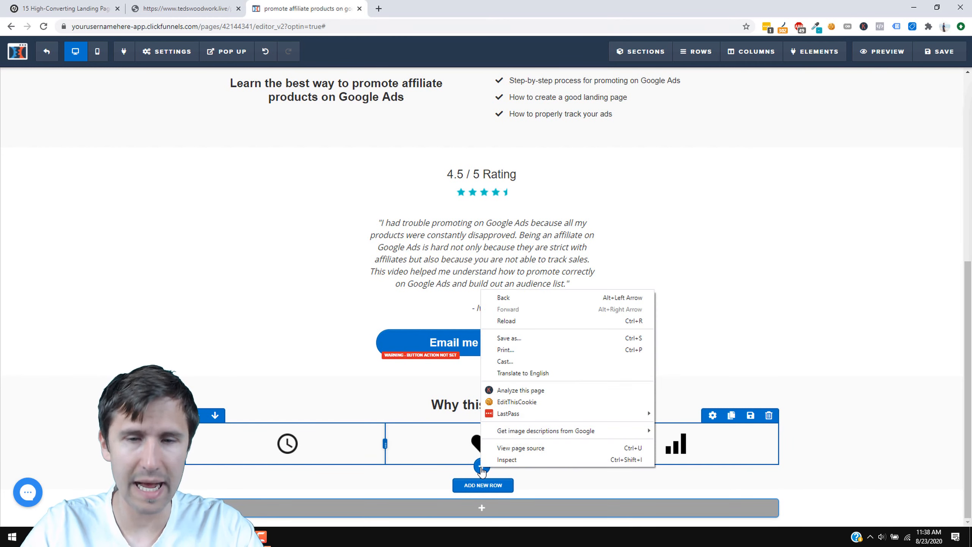
pyautogui.click(409, 388)
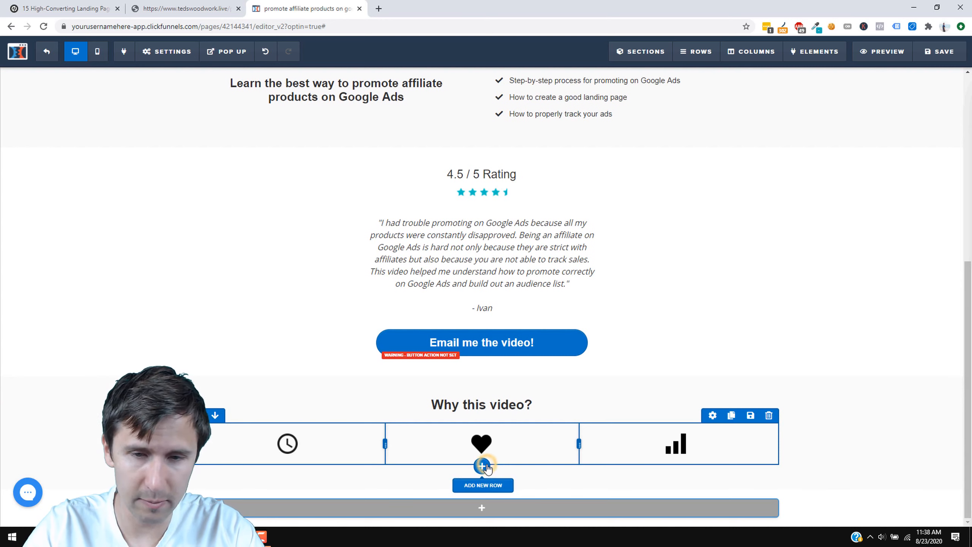
pyautogui.click(482, 464)
pyautogui.click(778, 155)
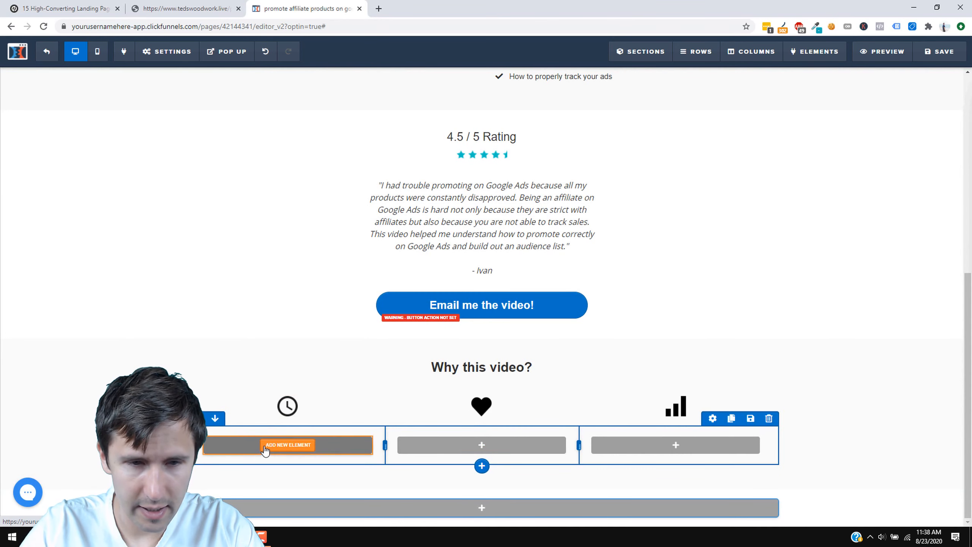
# Add a paragraph under the clock icon and replace its placeholder text with "Learn everything in just 87 minutes", without trailing blank lines.
pyautogui.click(265, 446)
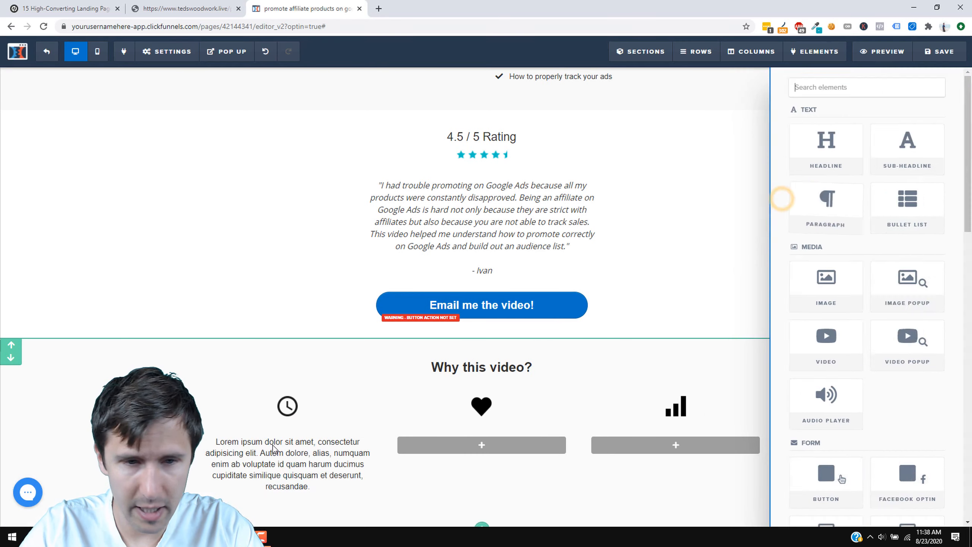
pyautogui.tripleClick(286, 453)
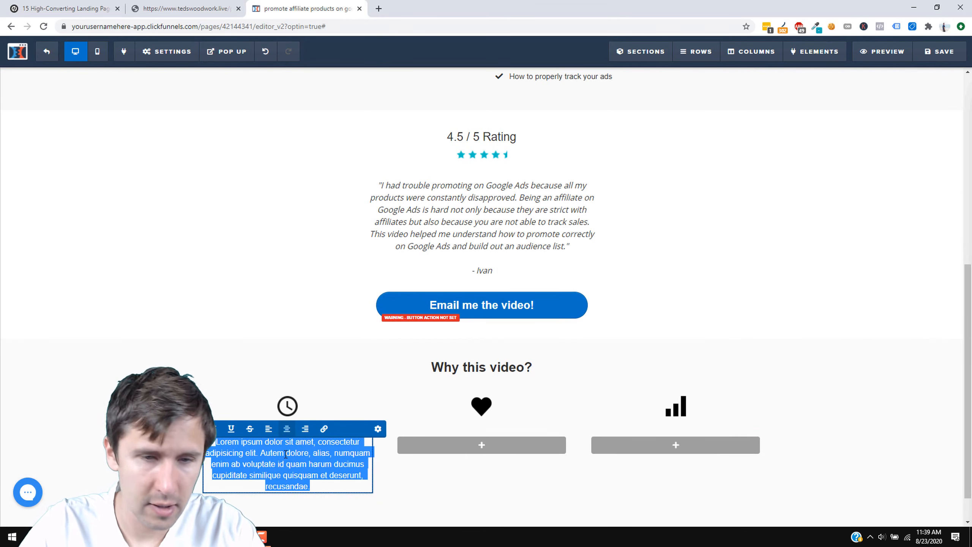
pyautogui.rightClick(285, 453)
pyautogui.click(316, 303)
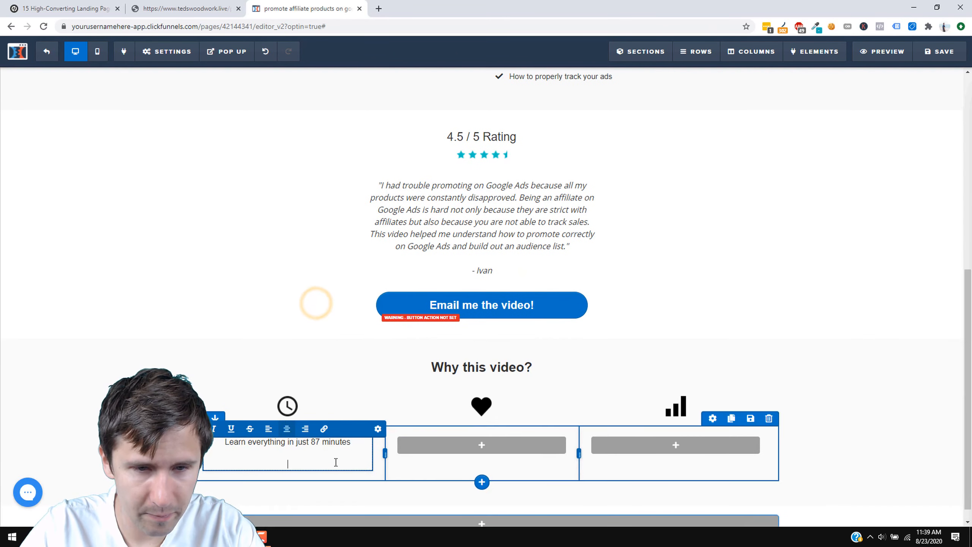
pyautogui.press('BackSpace')
pyautogui.press('BackSpace')
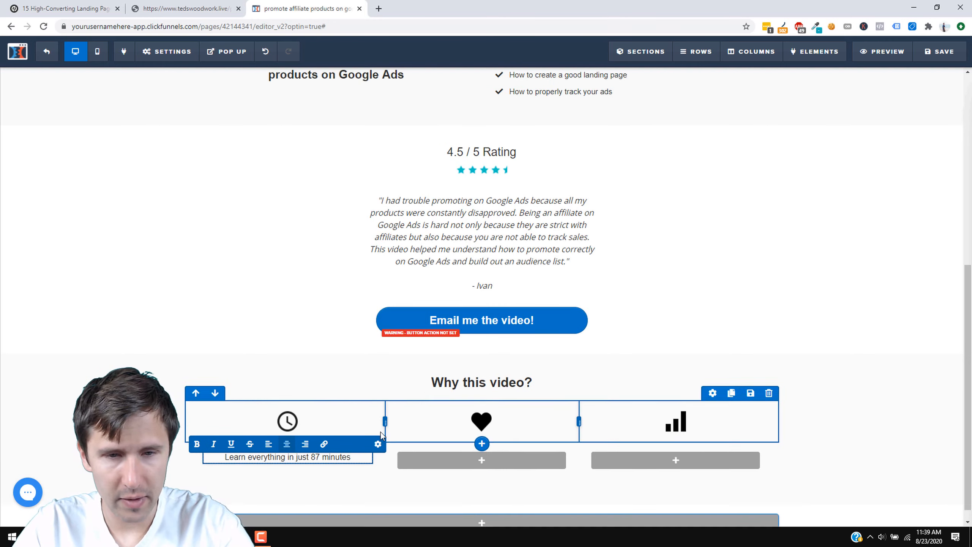
# Set the font size of the paragraph under the clock icon to 24.
pyautogui.click(379, 443)
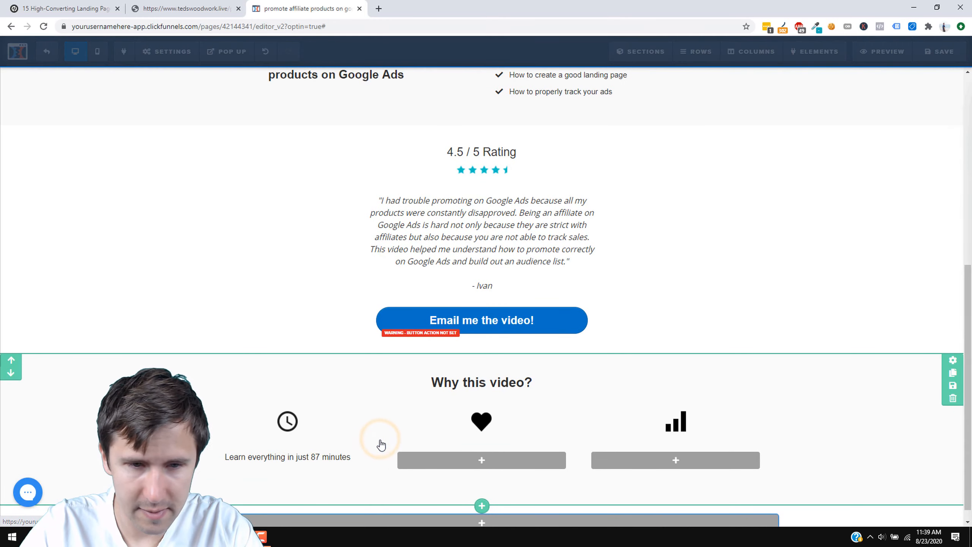
pyautogui.moveTo(865, 183); pyautogui.dragTo(875, 196)
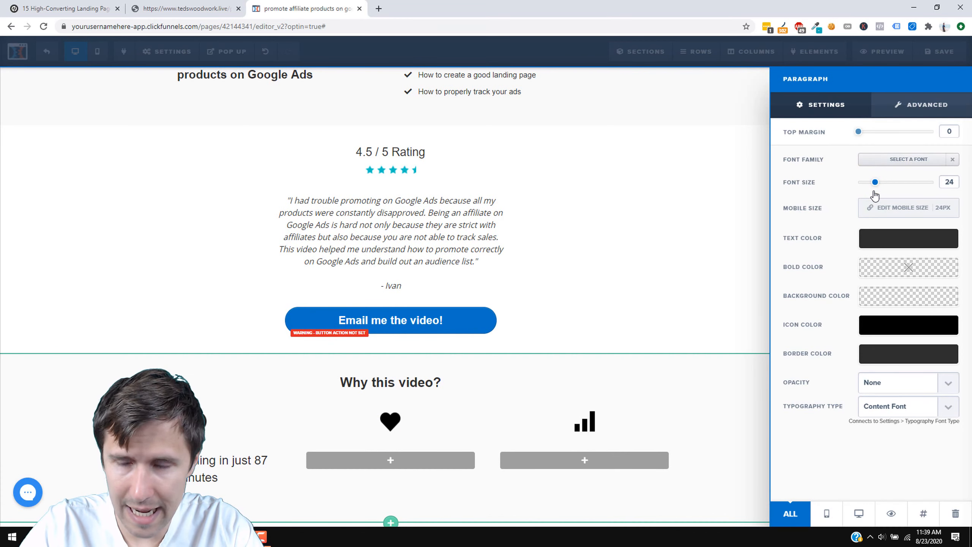
pyautogui.click(514, 395)
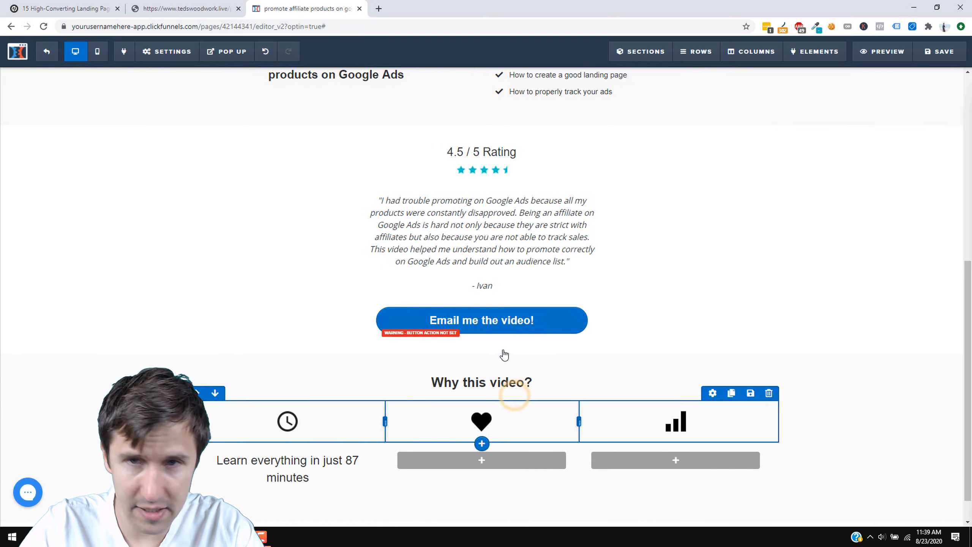
# Set the left/right padding of the first column in the new text row to 70.
pyautogui.click(755, 51)
pyautogui.scroll(-5, 855, 367)
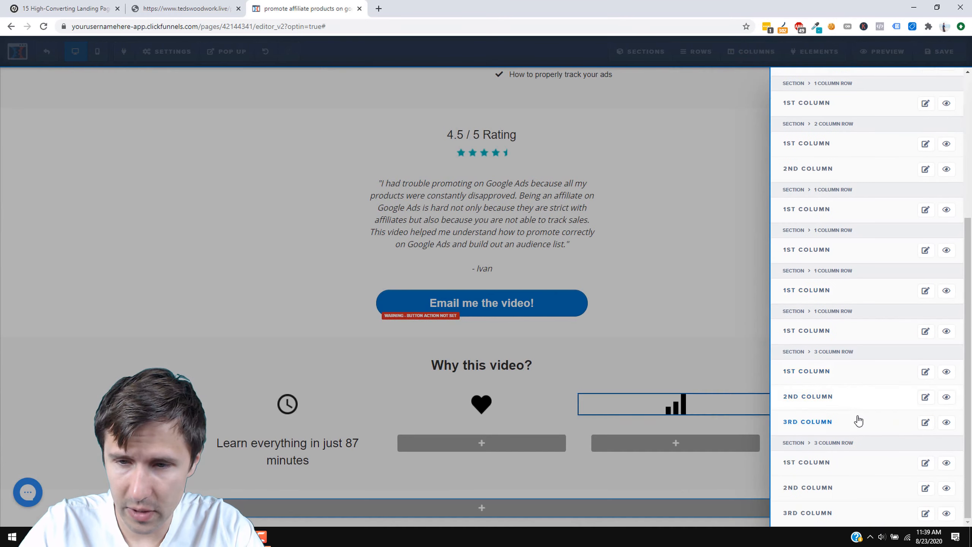
pyautogui.click(846, 468)
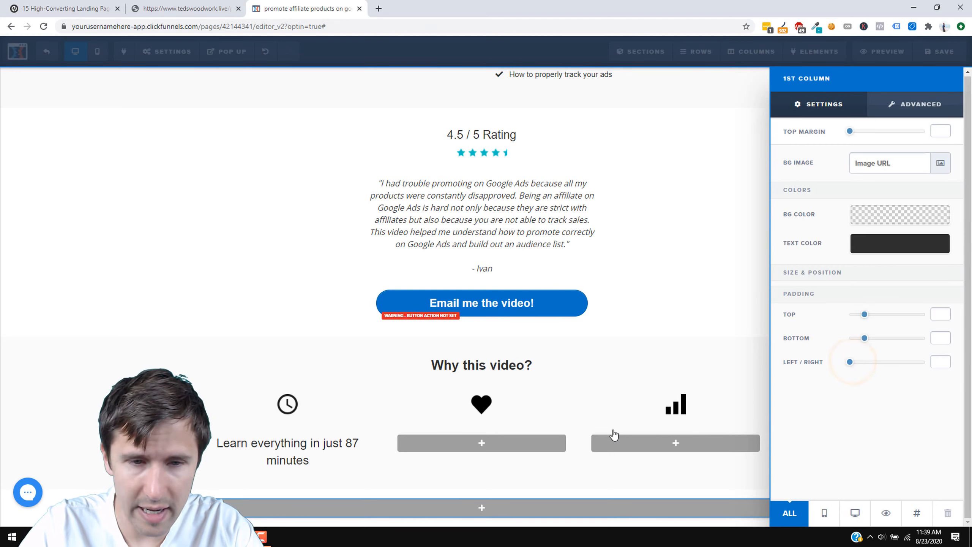
pyautogui.moveTo(852, 364); pyautogui.dragTo(905, 371)
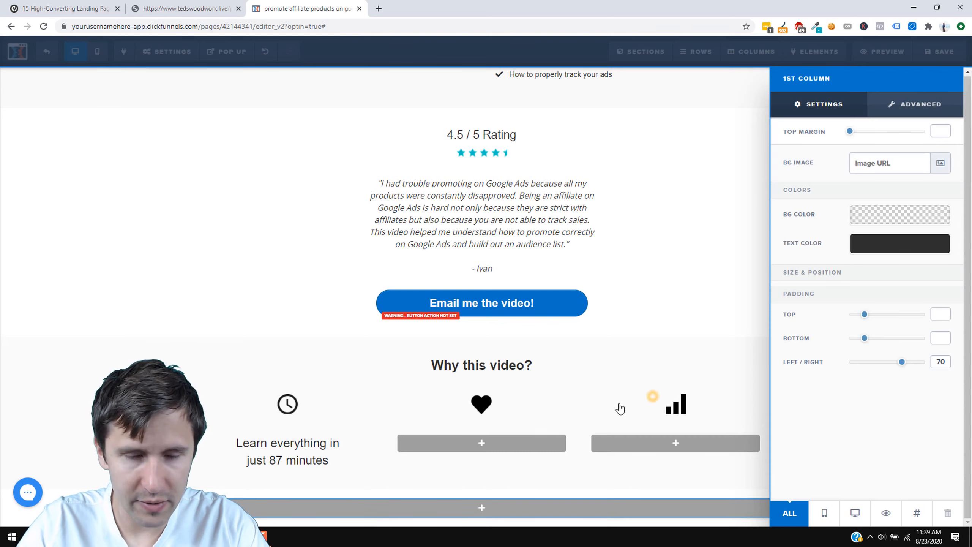
pyautogui.click(650, 397)
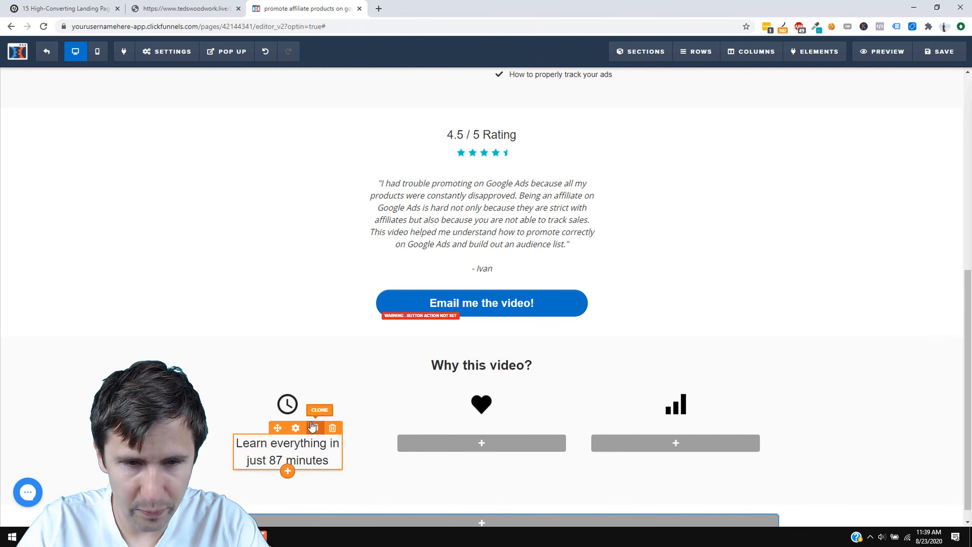
# Duplicate the "Learn everything in just 87 minutes" paragraph twice and place the copies under the heart and bar chart icons.
pyautogui.click(315, 432)
pyautogui.moveTo(278, 462); pyautogui.dragTo(488, 451)
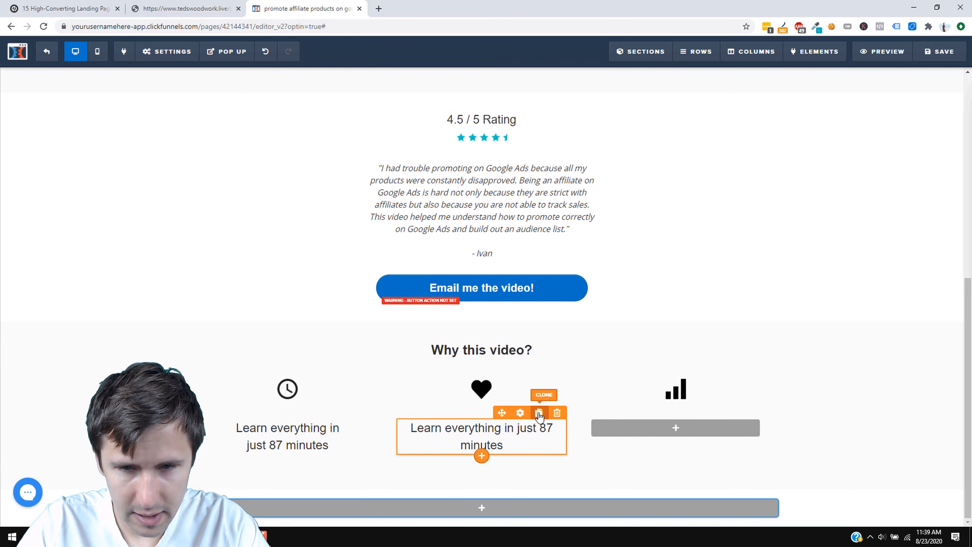
pyautogui.click(542, 409)
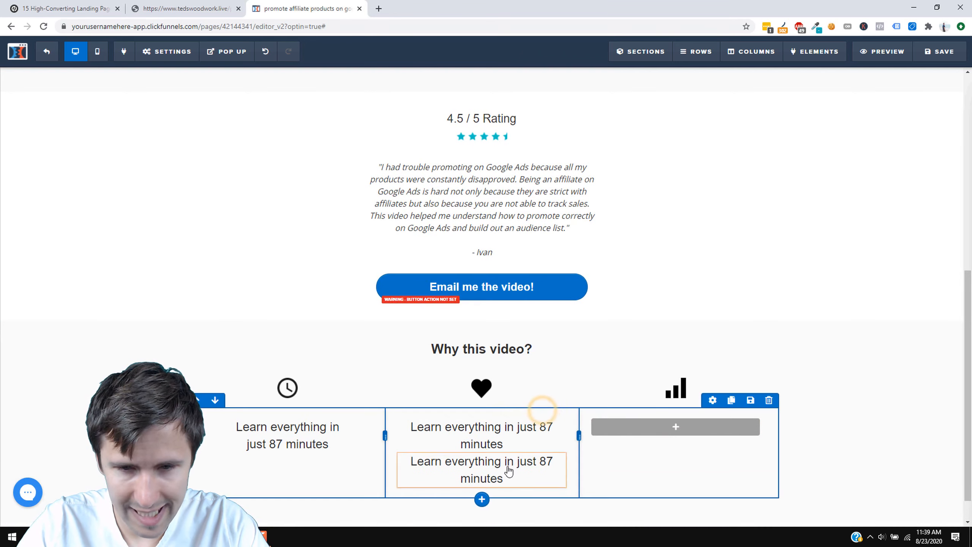
pyautogui.moveTo(501, 467)
pyautogui.mouseDown()
pyautogui.moveTo(697, 434)
pyautogui.moveTo(700, 425)
pyautogui.mouseUp()
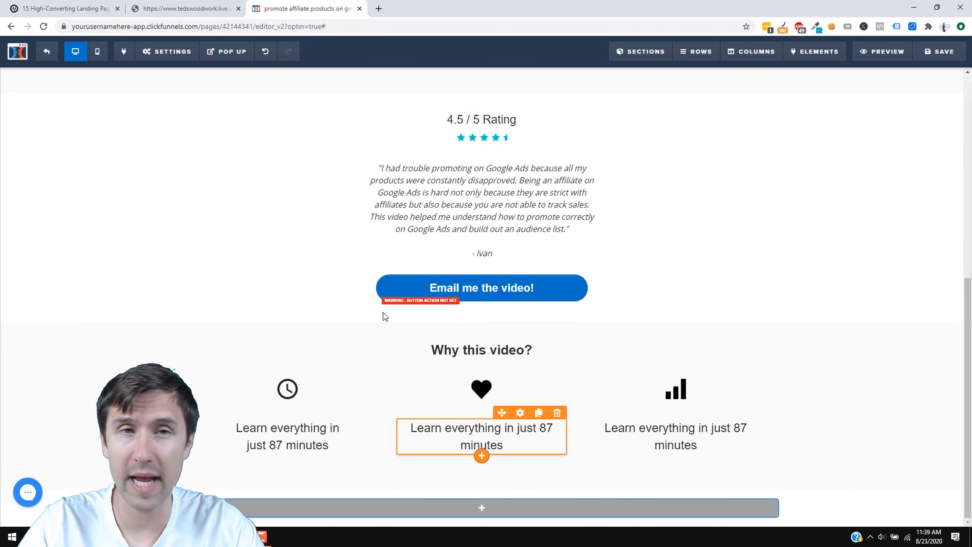
# Replace the text under the heart icon with "Get high-converting landing pages" copied from the reference page, removing the trailing blank line.
pyautogui.click(184, 8)
pyautogui.tripleClick(484, 455)
pyautogui.rightClick(484, 455)
pyautogui.click(515, 360)
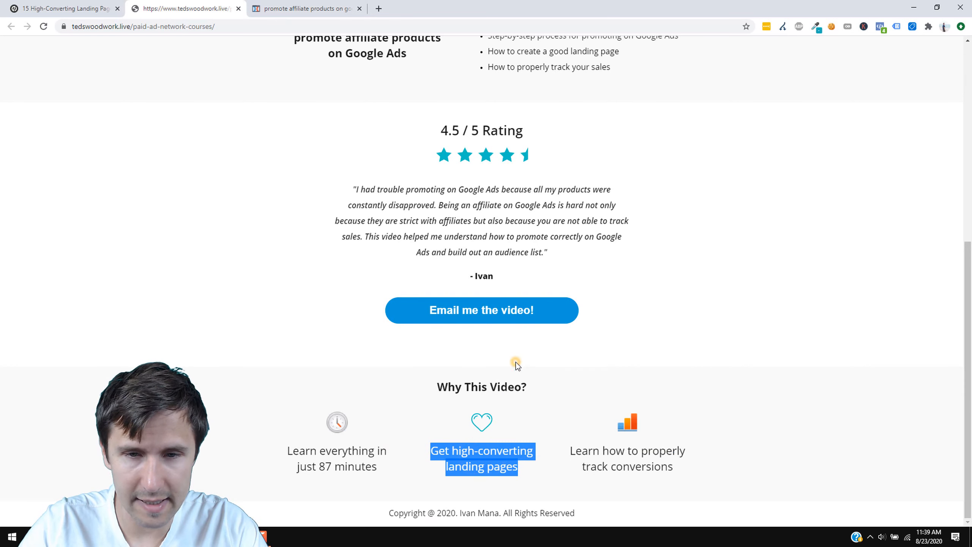
pyautogui.click(300, 3)
pyautogui.tripleClick(474, 450)
pyautogui.rightClick(479, 446)
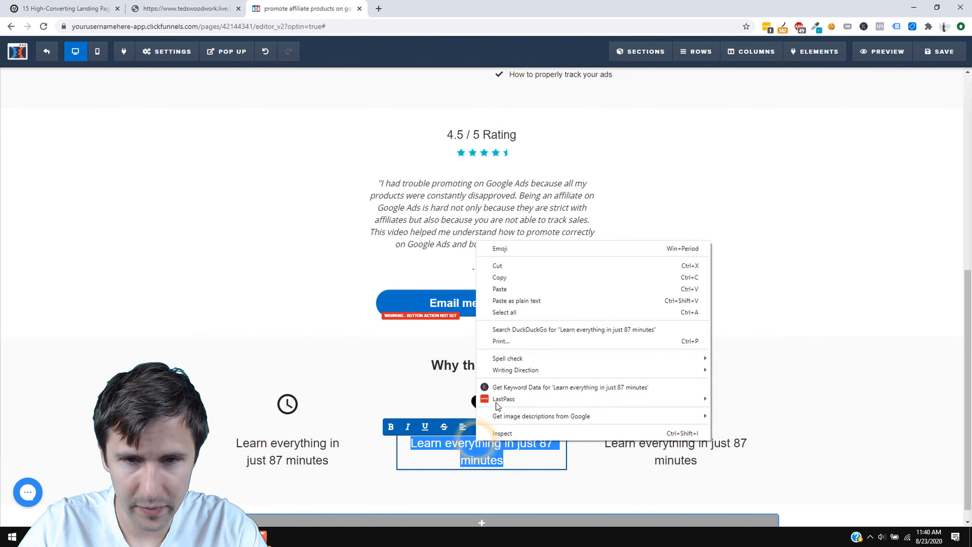
pyautogui.click(511, 288)
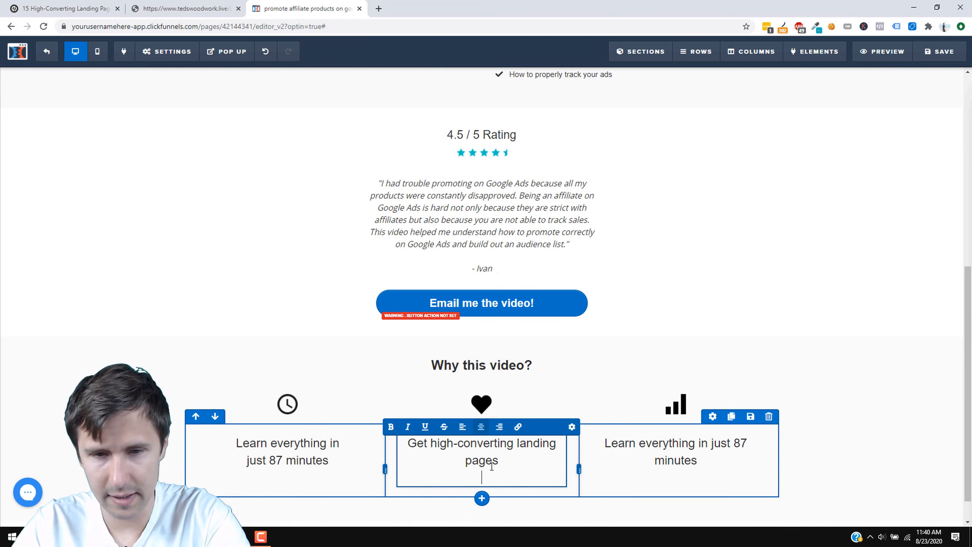
pyautogui.press('BackSpace')
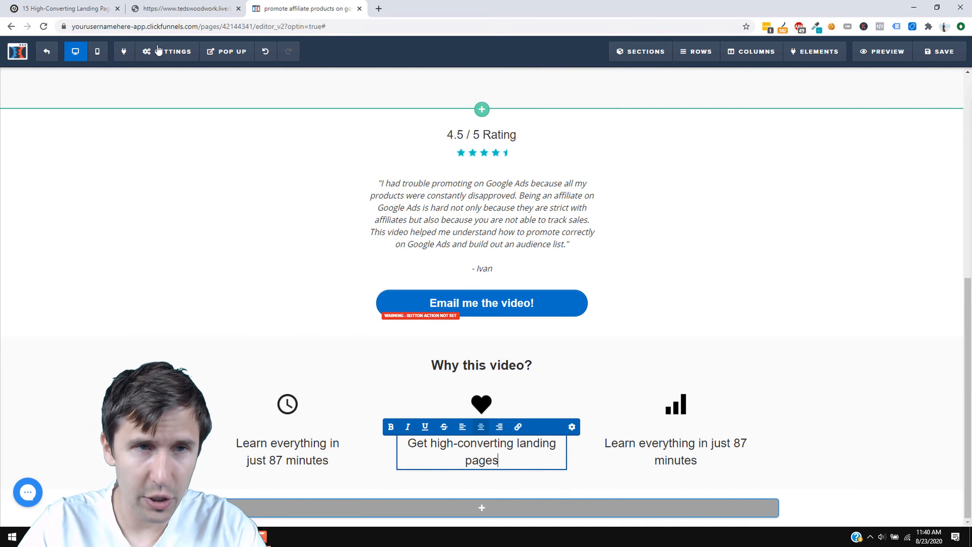
# Replace the text under the bar chart icon with "Learn how to properly track conversions" copied from the reference page, without trailing blank lines.
pyautogui.hotkey('ctrl', 'shift', 'Tab')
pyautogui.tripleClick(620, 450)
pyautogui.rightClick(621, 448)
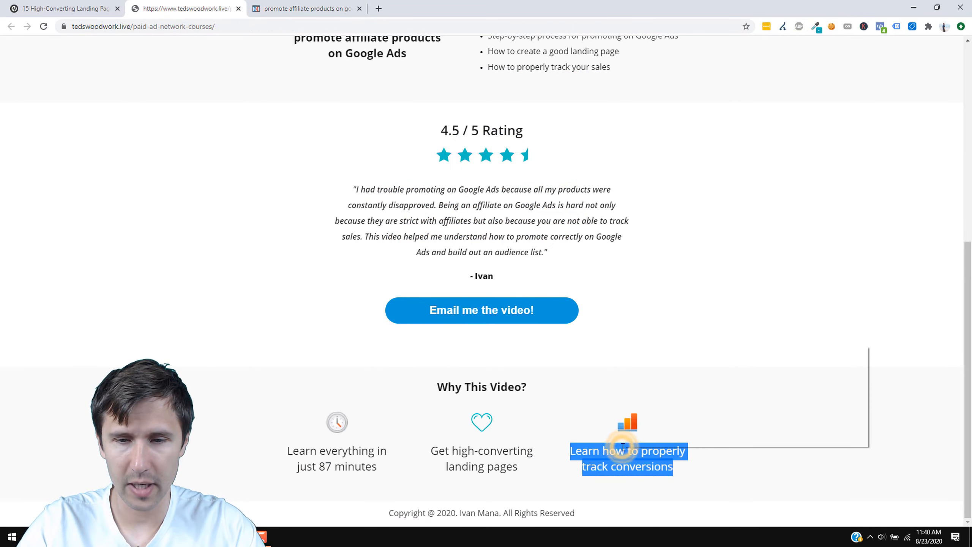
pyautogui.click(647, 353)
pyautogui.hotkey('ctrl', 'Tab')
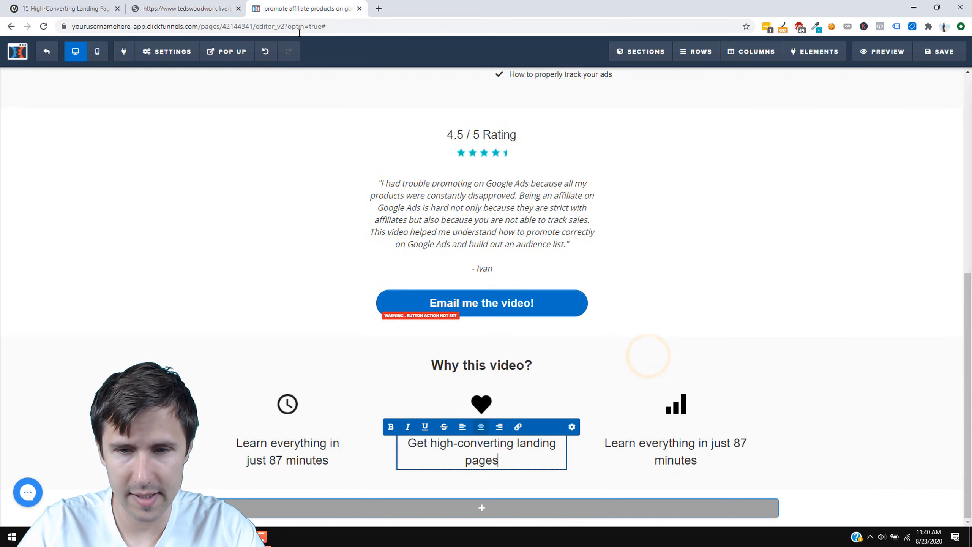
pyautogui.click(664, 448)
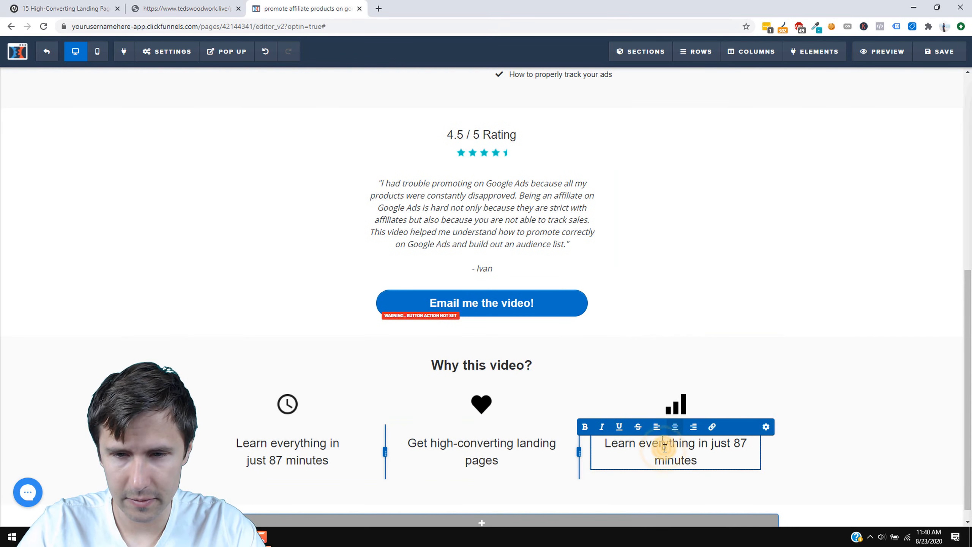
pyautogui.click(665, 444)
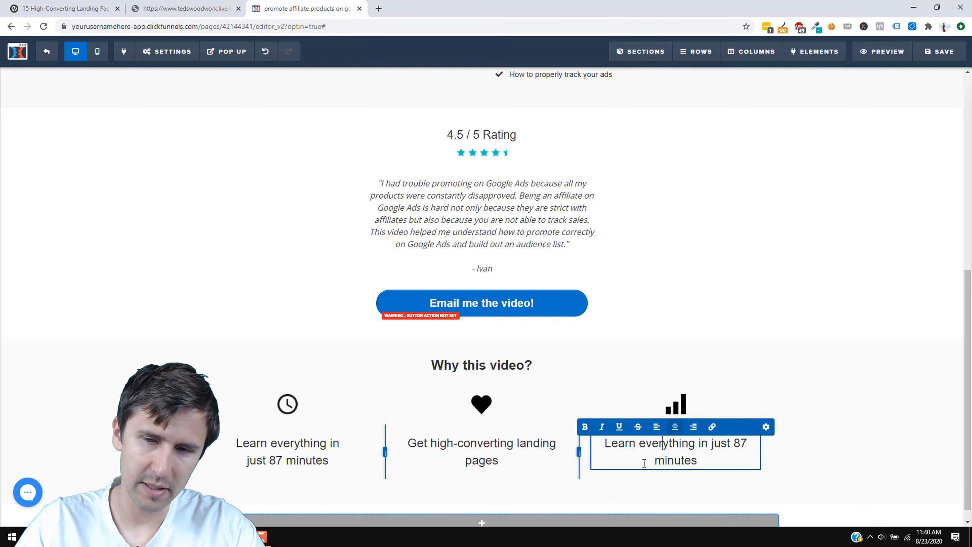
pyautogui.scroll(-1, 843, 419)
pyautogui.hotkey('ctrl', 'a')
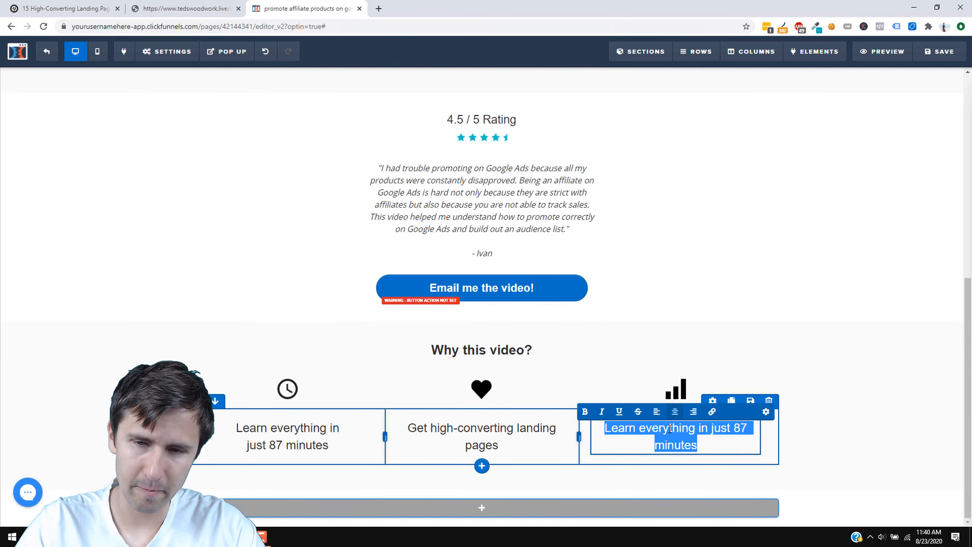
pyautogui.rightClick(669, 428)
pyautogui.click(700, 288)
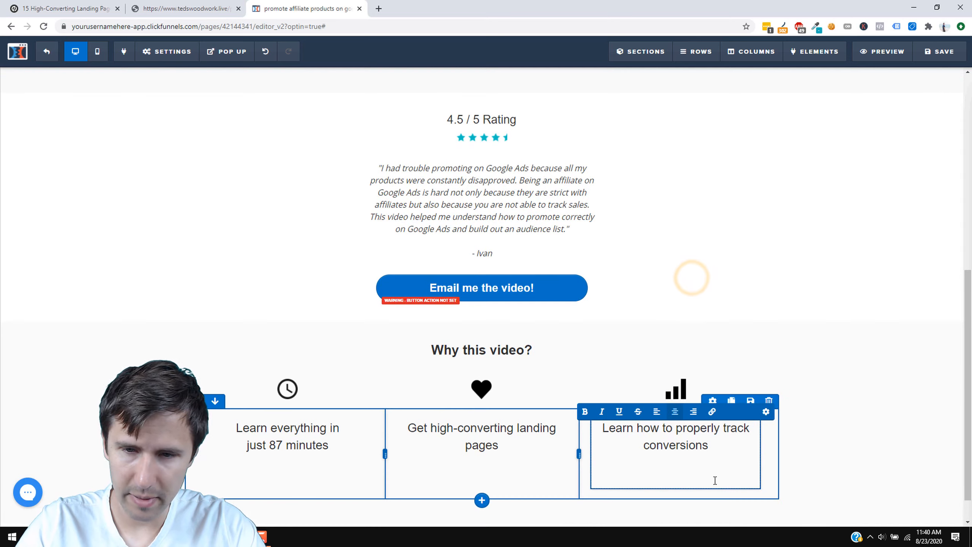
pyautogui.click(850, 369)
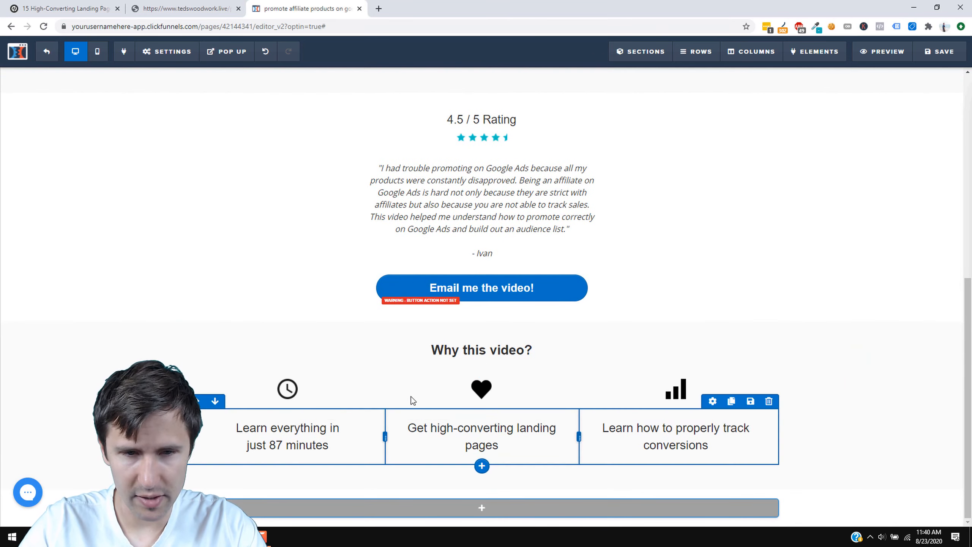
# Enter 70 as the left/right padding of the "Learn everything in just 87 minutes" column.
pyautogui.click(770, 63)
pyautogui.scroll(-5, 889, 379)
pyautogui.click(821, 457)
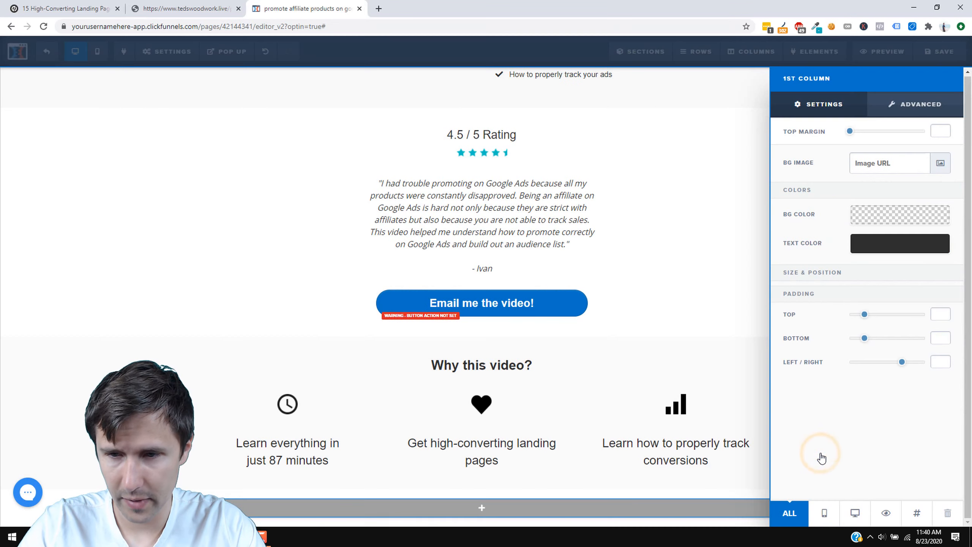
pyautogui.click(932, 360)
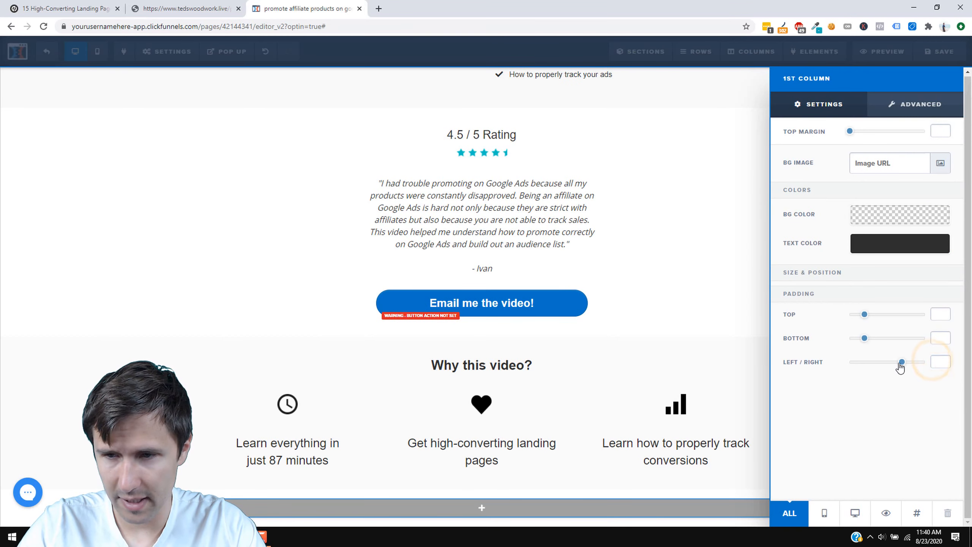
pyautogui.moveTo(900, 366); pyautogui.dragTo(902, 365)
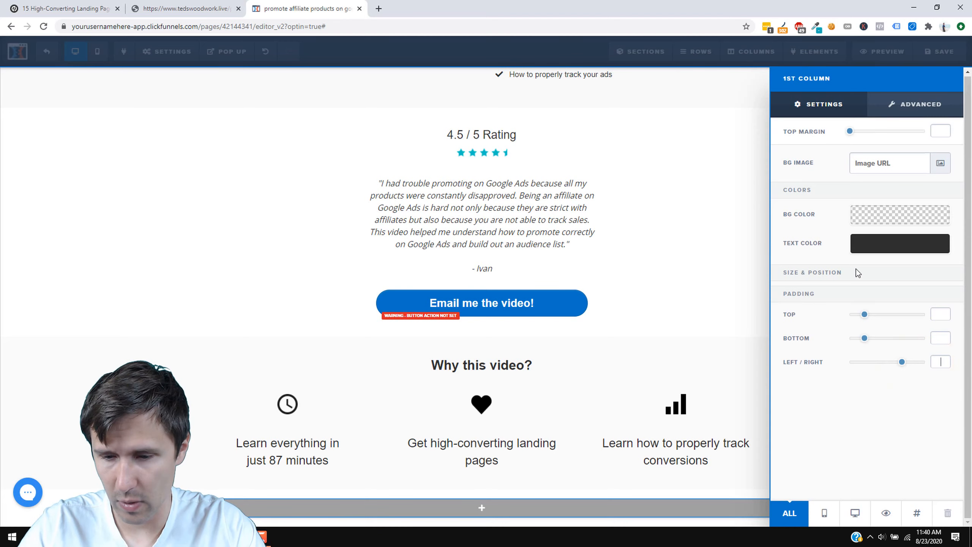
pyautogui.write('70')
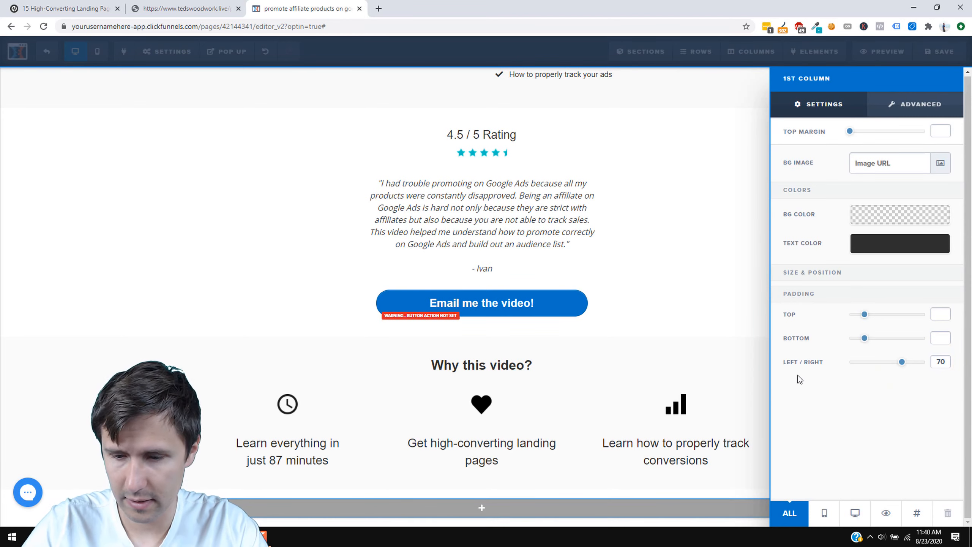
pyautogui.click(512, 419)
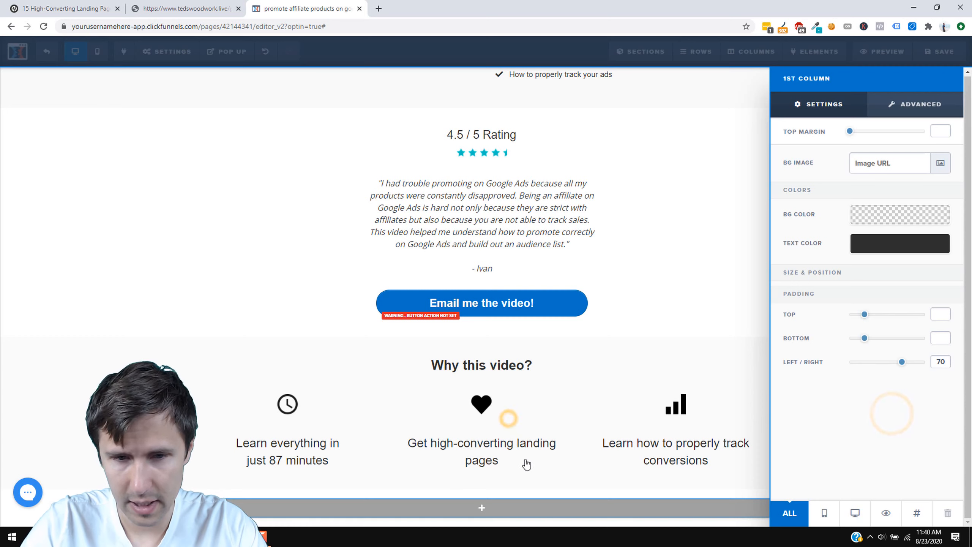
# Set the left/right padding of the "Get high-converting landing pages" column to 70.
pyautogui.click(742, 54)
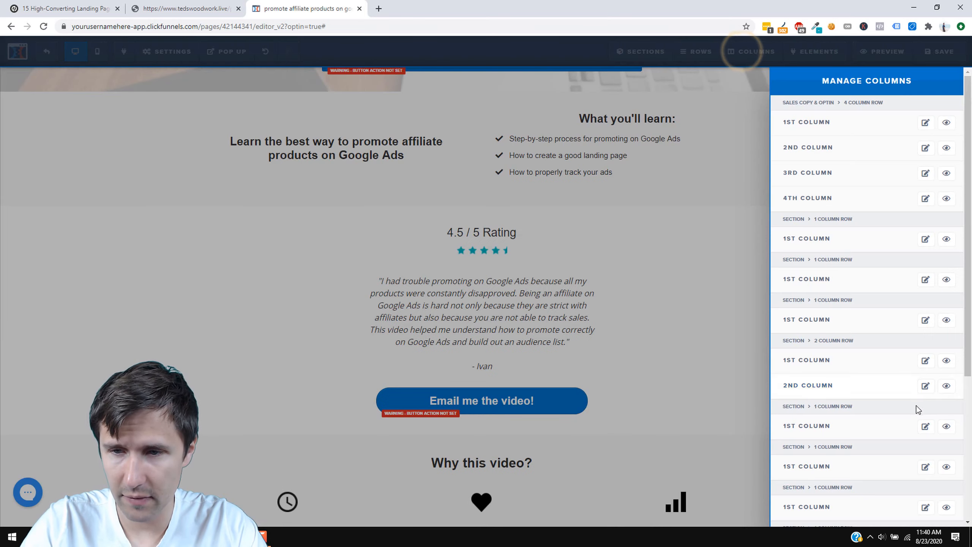
pyautogui.scroll(-3, 895, 441)
pyautogui.click(817, 491)
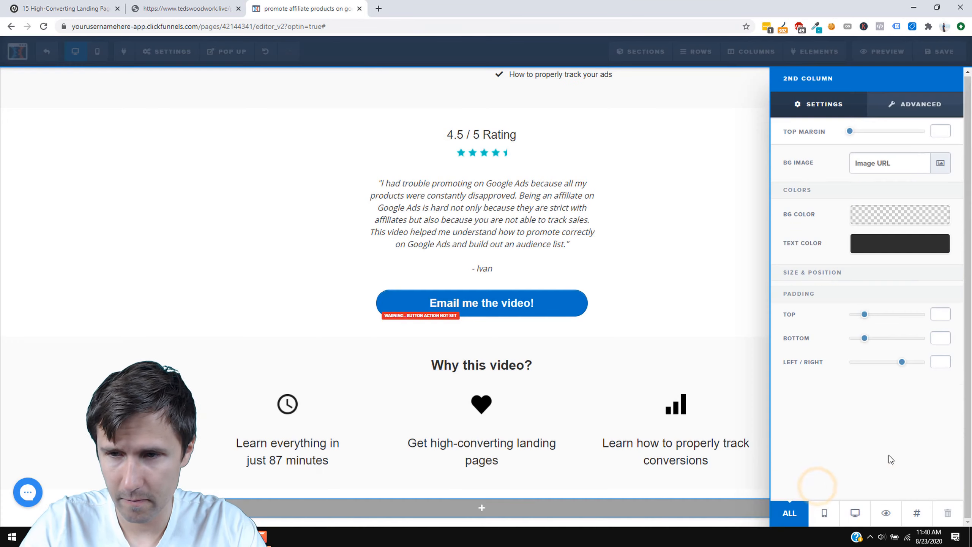
pyautogui.click(943, 363)
pyautogui.write('7')
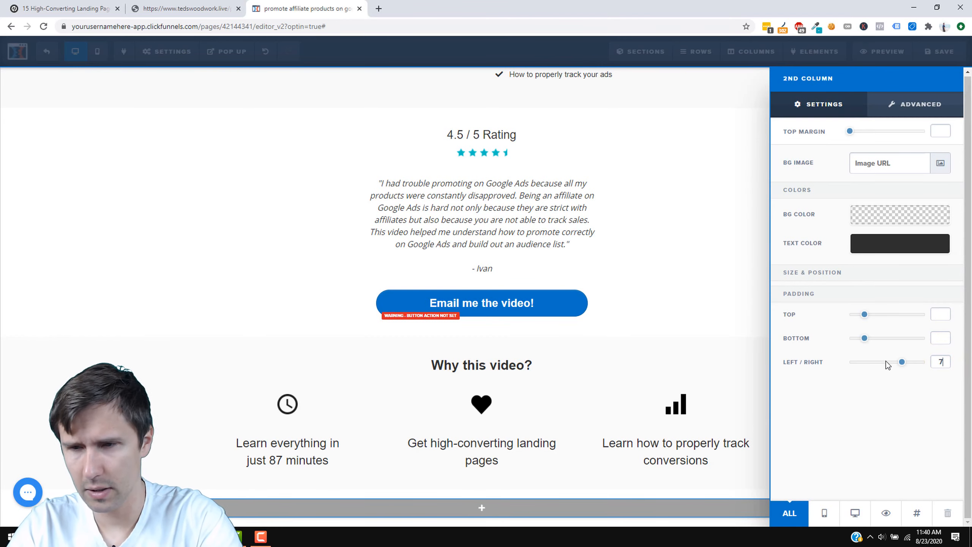
pyautogui.write('0')
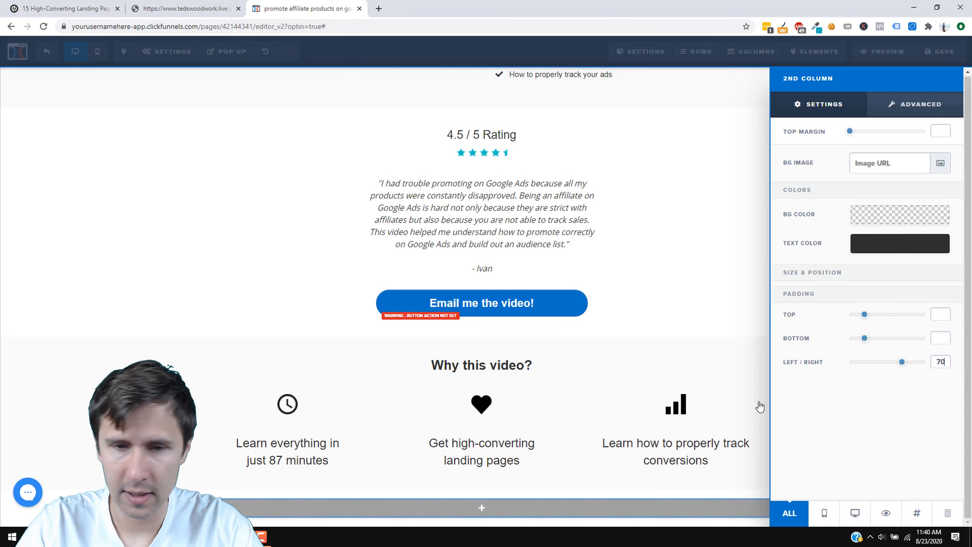
pyautogui.click(675, 408)
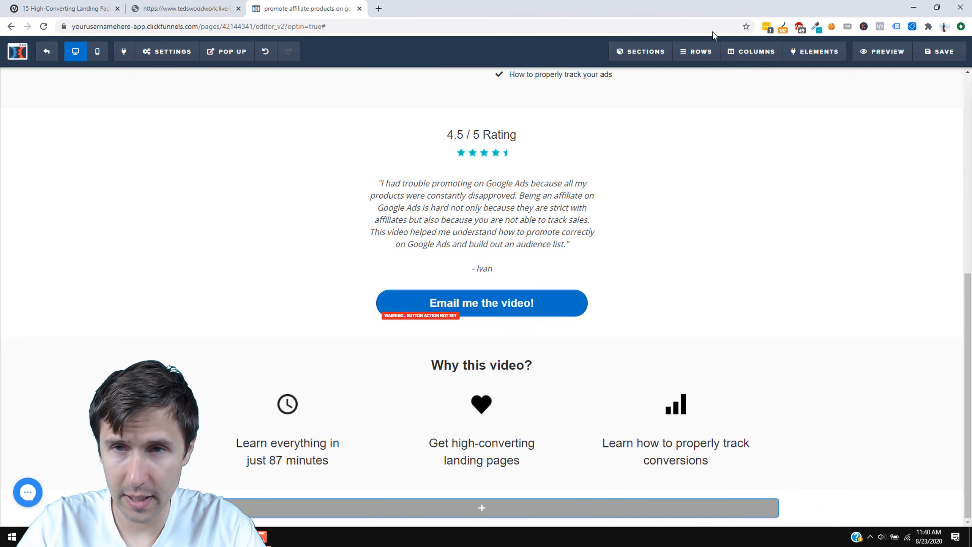
# Try a left/right padding of 70 on the "Learn how to properly track conversions" column, then set it to 60.
pyautogui.click(746, 51)
pyautogui.scroll(-5, 876, 368)
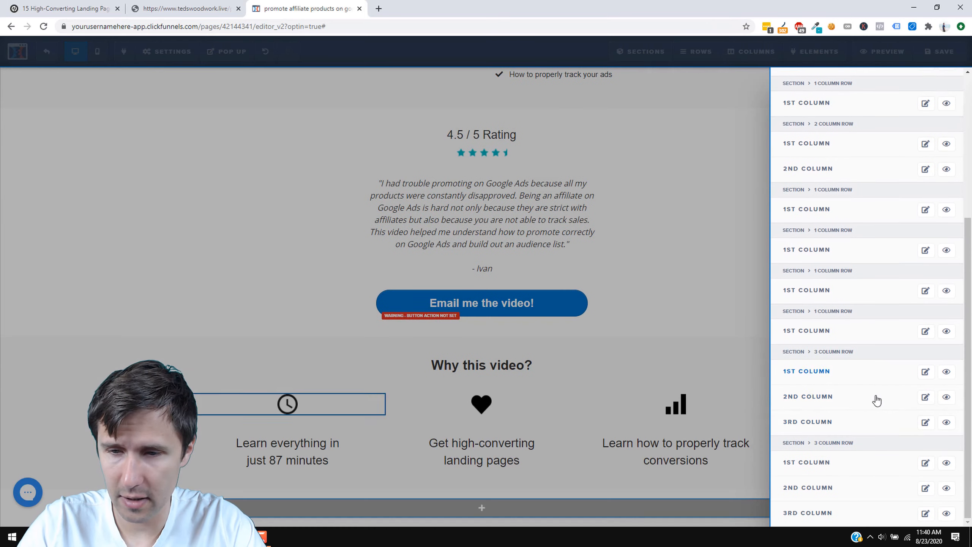
pyautogui.click(854, 509)
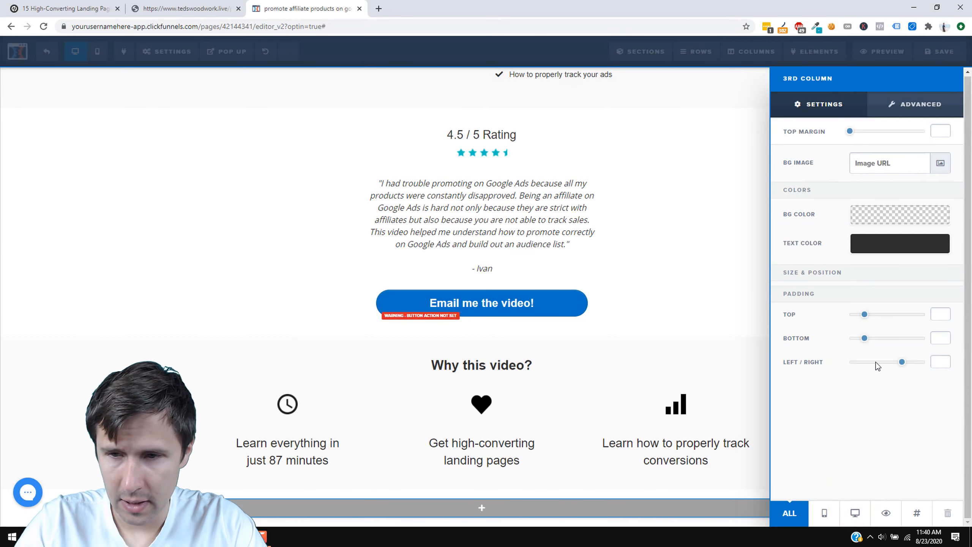
pyautogui.click(940, 360)
pyautogui.write('70')
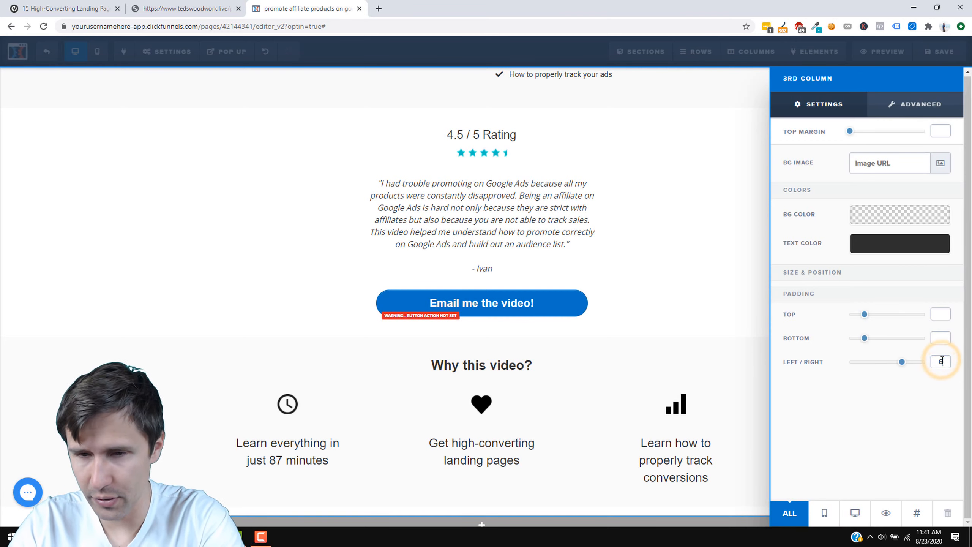
pyautogui.write('60')
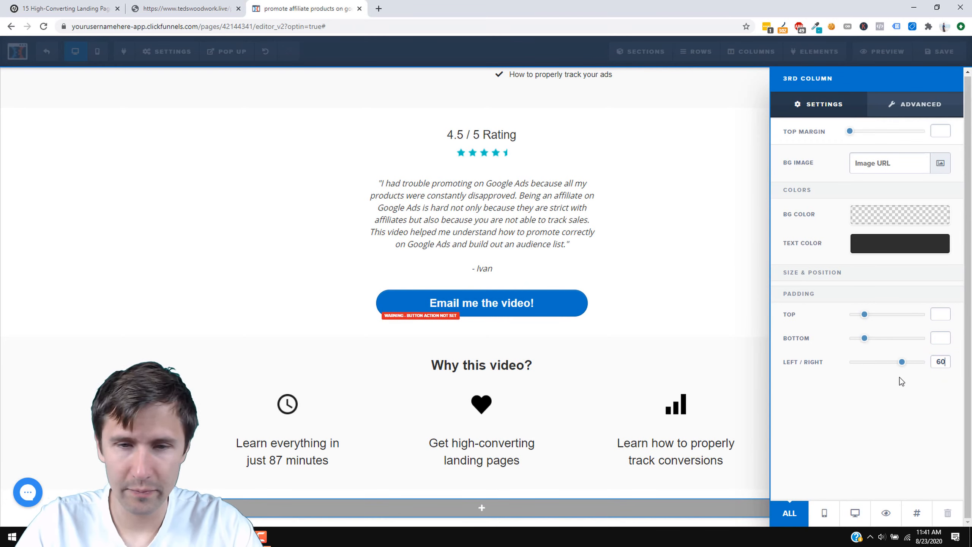
pyautogui.click(654, 305)
# Set the action of the "Email me the video!" button below the name and email fields to Submit Order / Submit Form.
pyautogui.scroll(5, 863, 331)
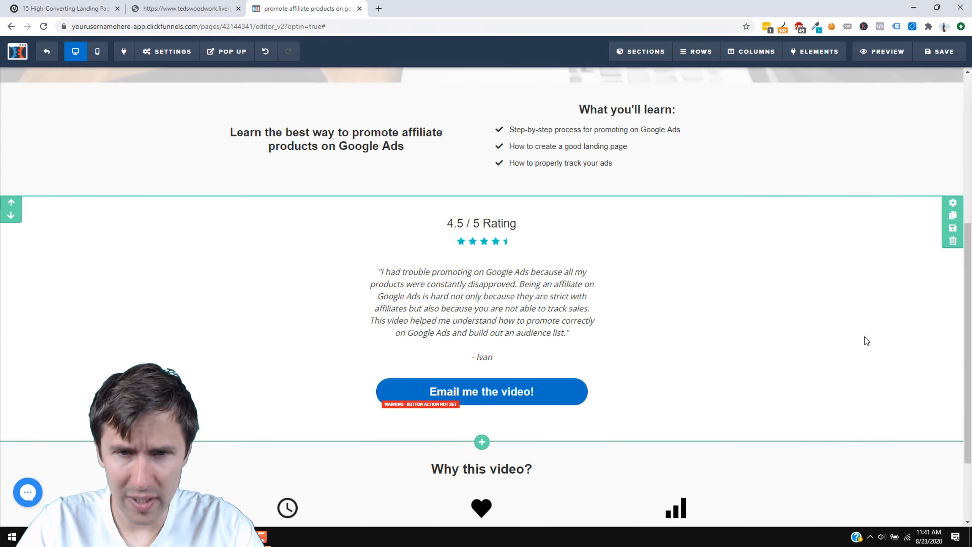
pyautogui.scroll(2, 816, 379)
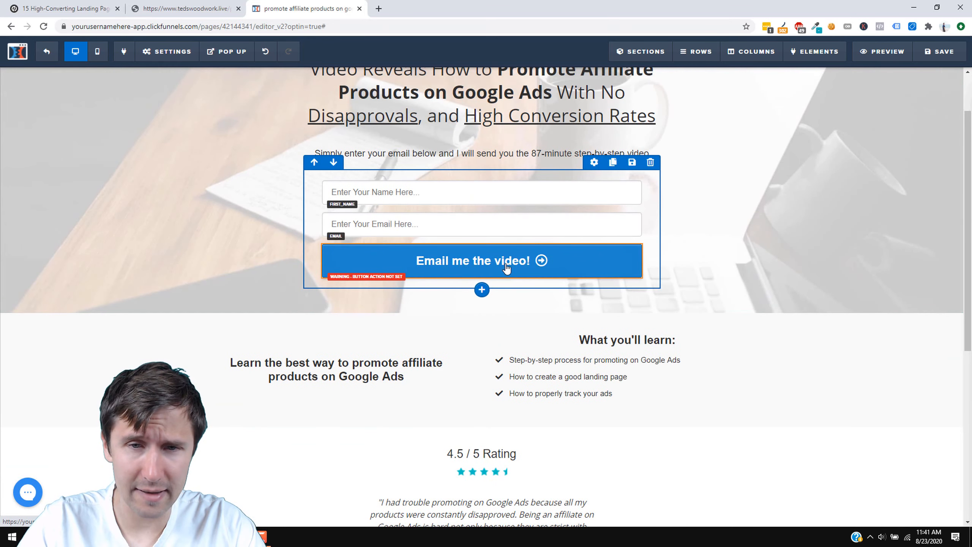
pyautogui.click(550, 264)
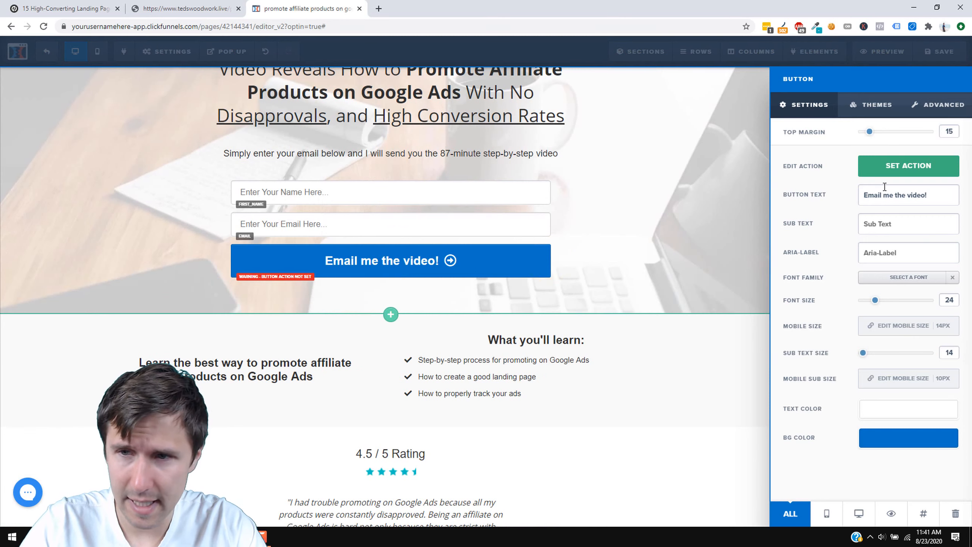
pyautogui.click(899, 163)
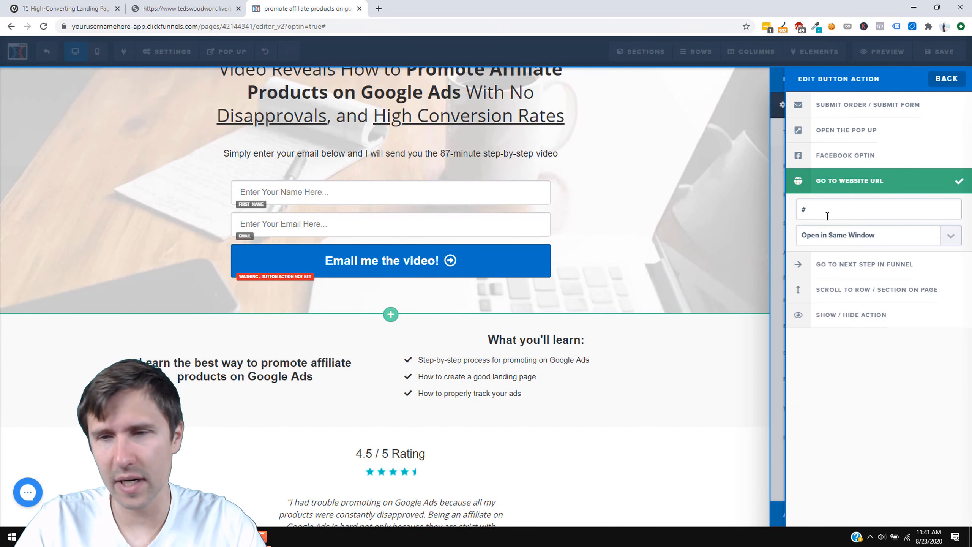
pyautogui.doubleClick(804, 208)
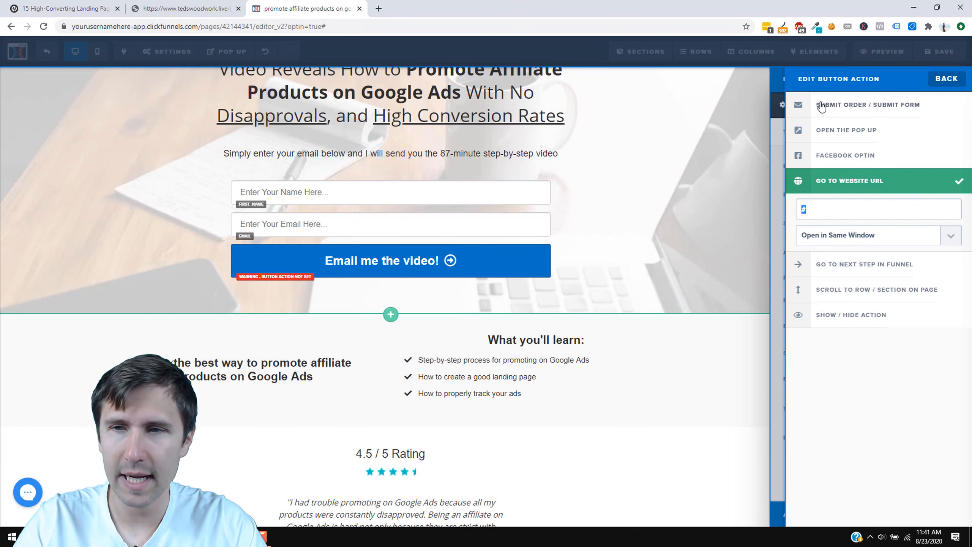
pyautogui.click(850, 110)
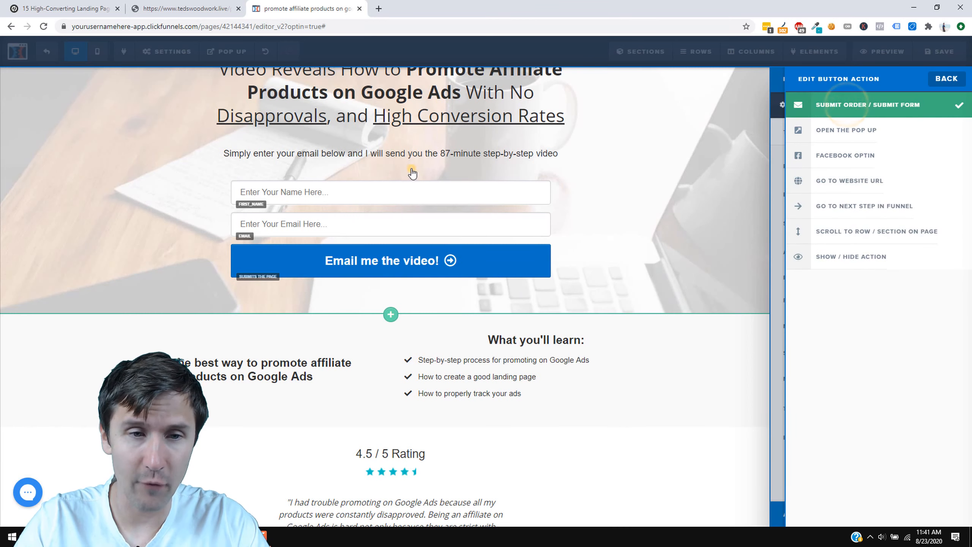
pyautogui.click(411, 170)
pyautogui.moveTo(164, 56)
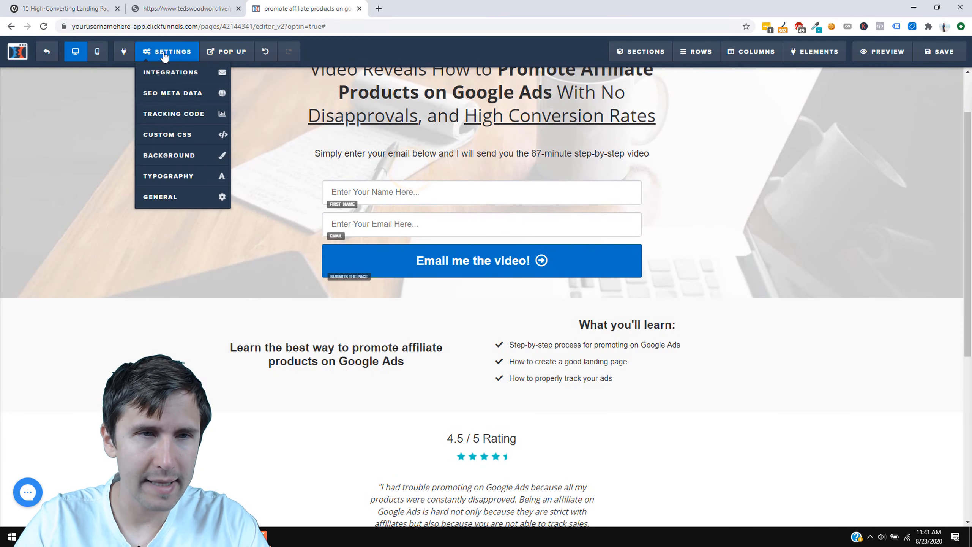
pyautogui.click(160, 196)
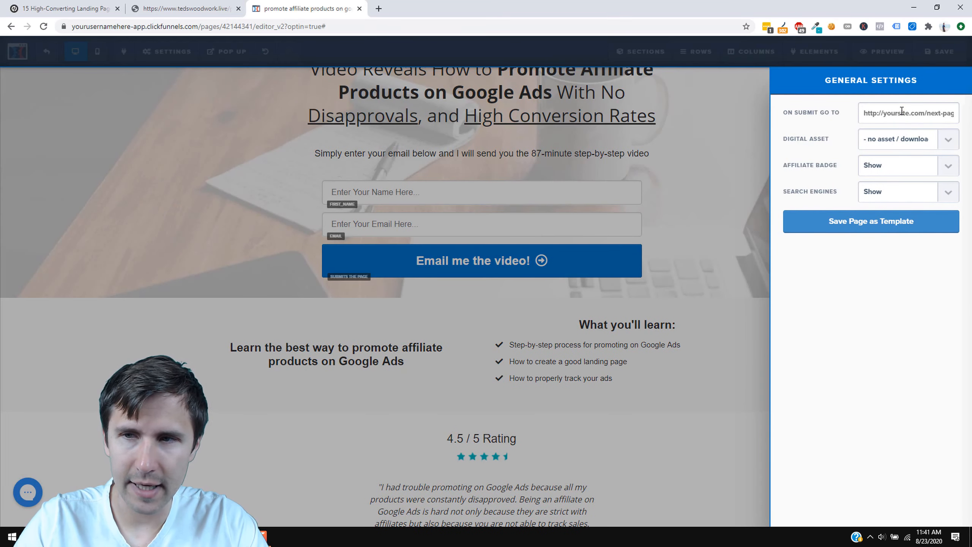
pyautogui.click(902, 111)
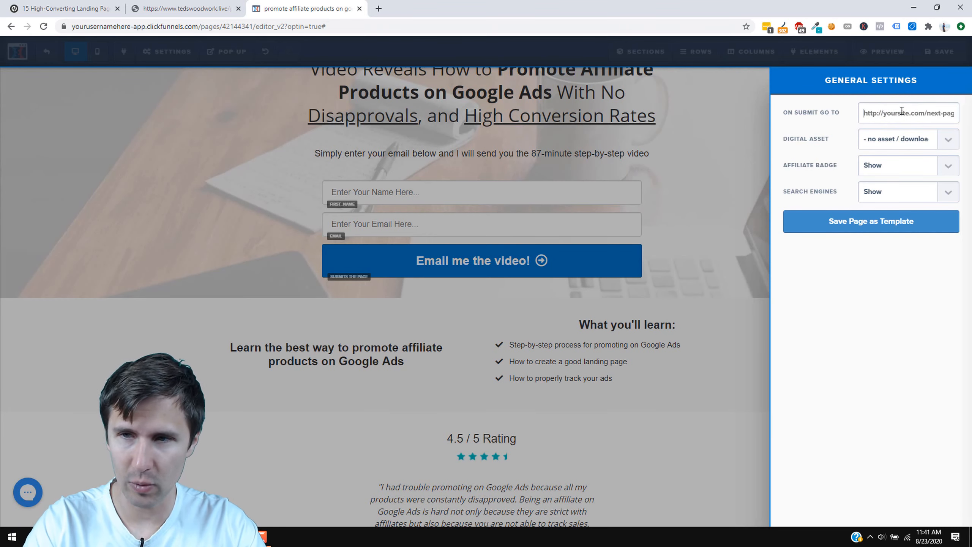
pyautogui.write('https://www.ivanmana.com')
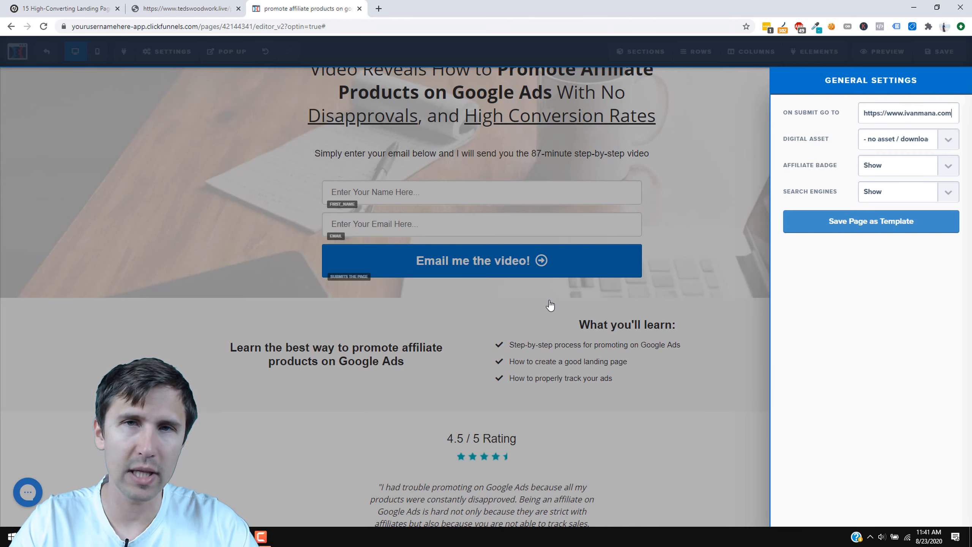
pyautogui.click(587, 354)
# Set the "Email me the video!" button under the testimonial to scroll to the "sales copy & optin" section.
pyautogui.scroll(2, 651, 364)
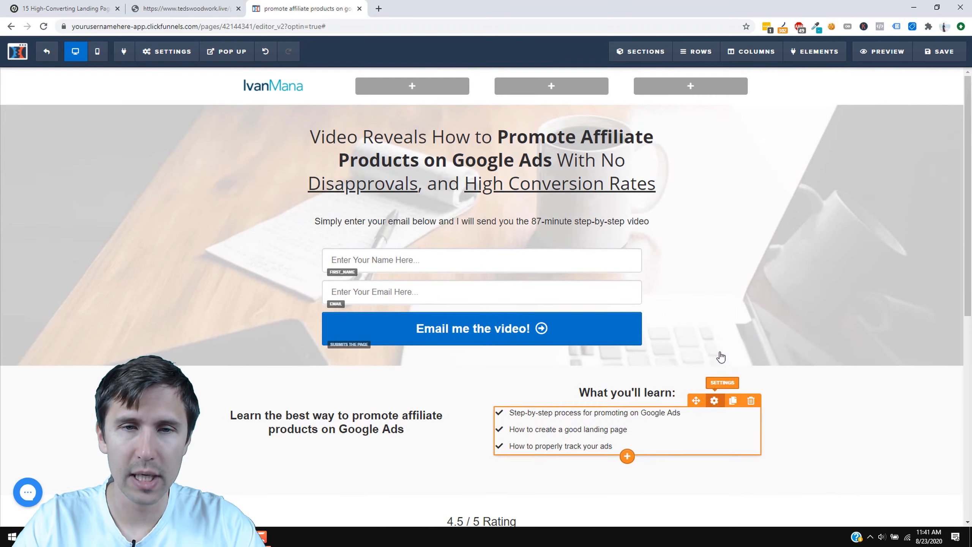
pyautogui.scroll(-4, 685, 323)
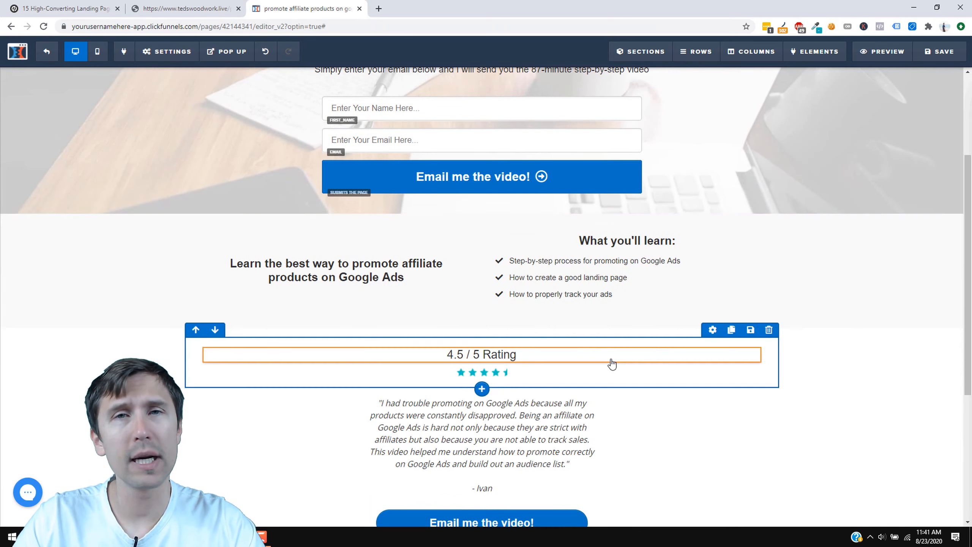
pyautogui.scroll(-6, 608, 388)
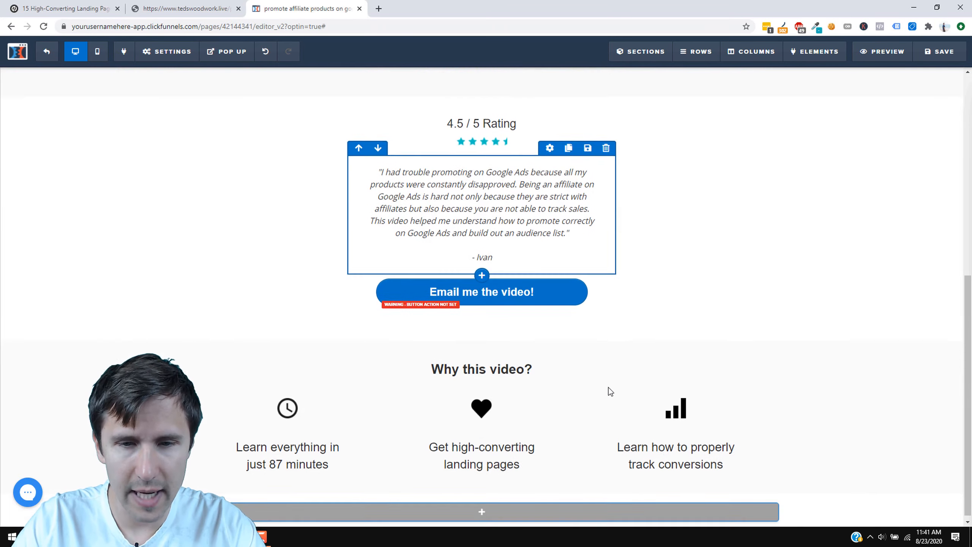
pyautogui.click(503, 293)
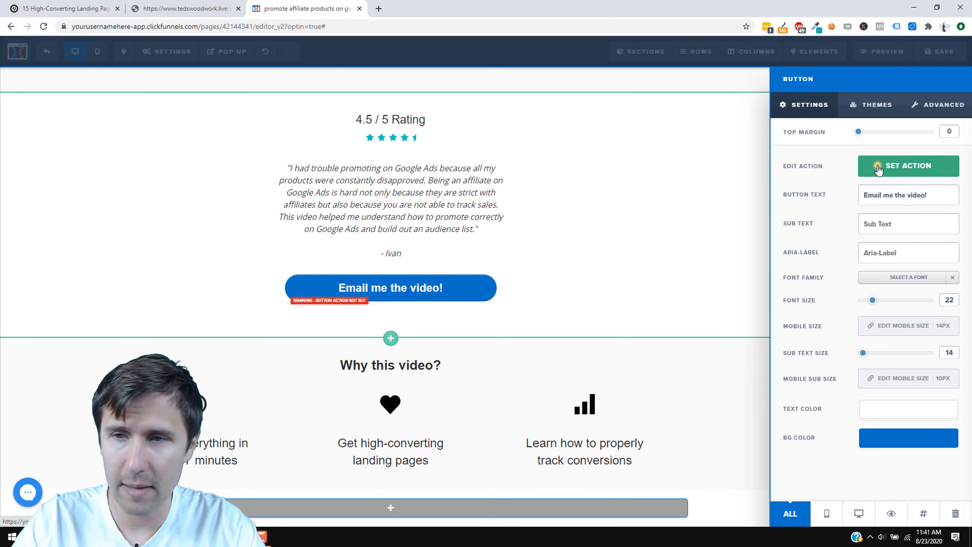
pyautogui.click(878, 169)
pyautogui.click(826, 211)
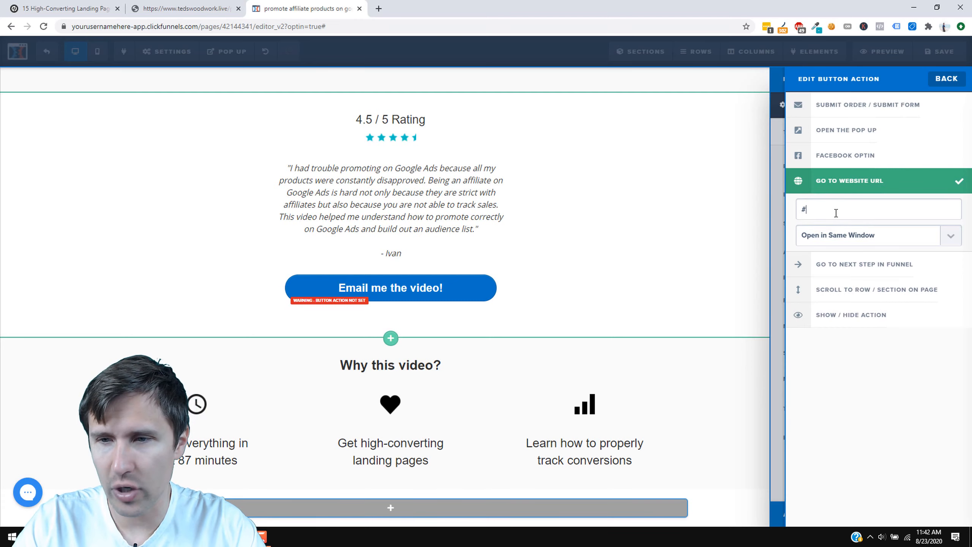
pyautogui.click(838, 295)
pyautogui.click(850, 265)
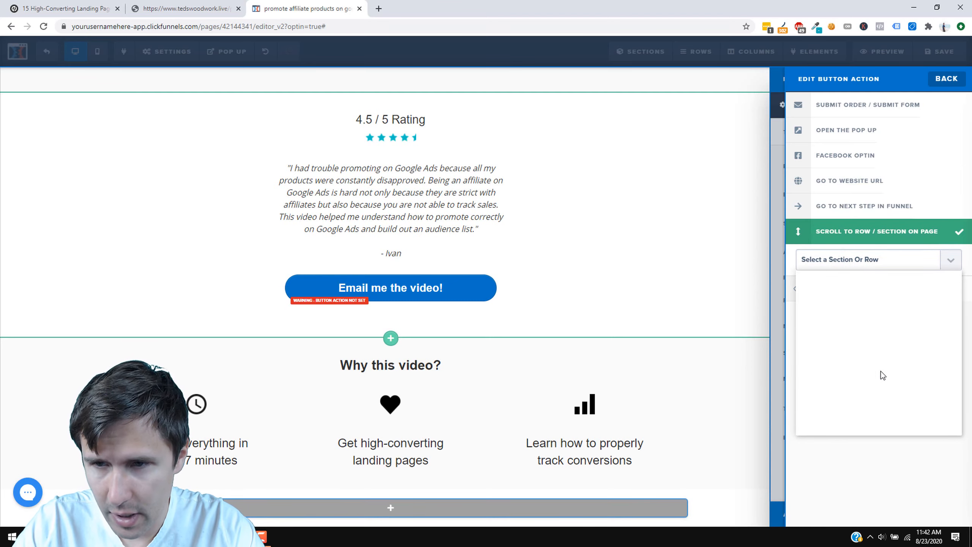
pyautogui.click(869, 256)
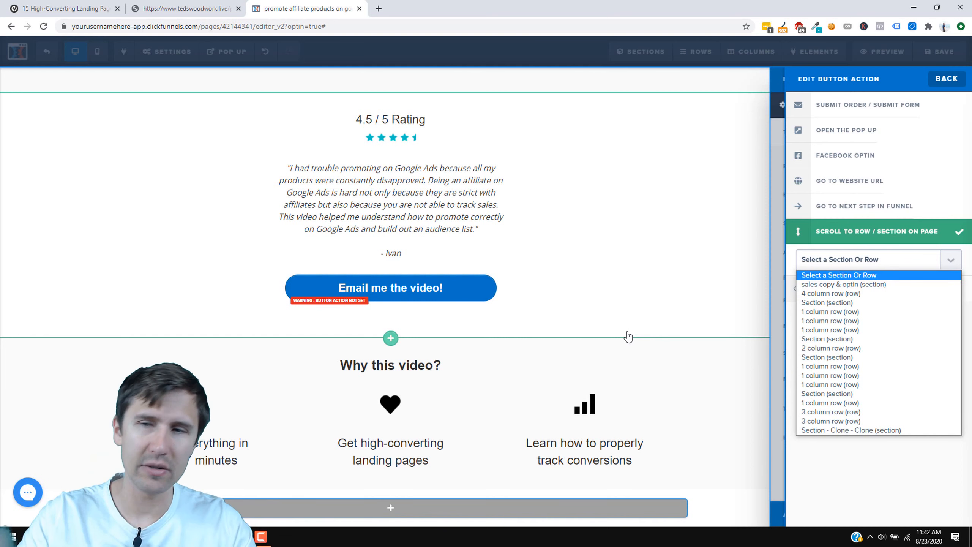
pyautogui.click(840, 284)
pyautogui.click(581, 259)
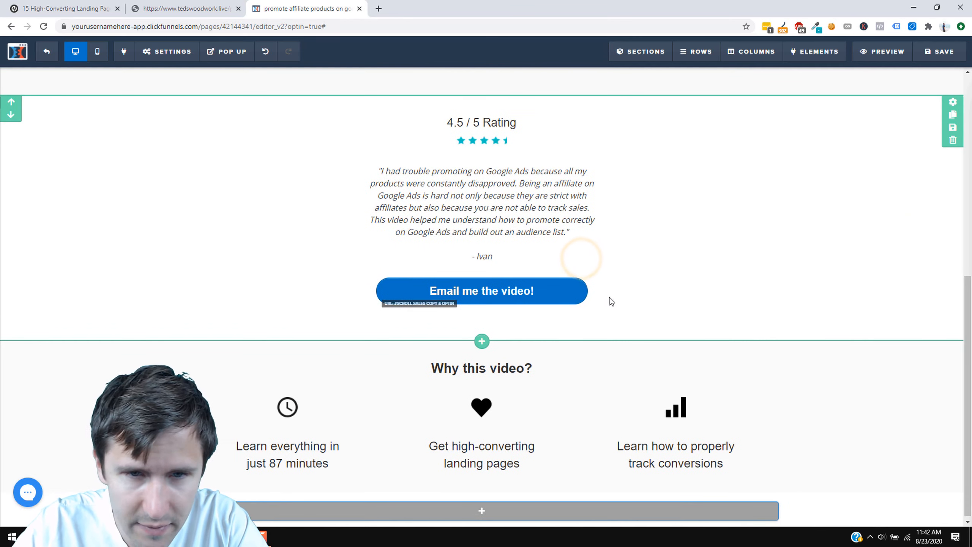
# Check the CSS info title and ID selector of the section holding the headline and opt-in form.
pyautogui.scroll(2, 390, 421)
pyautogui.scroll(6, 711, 283)
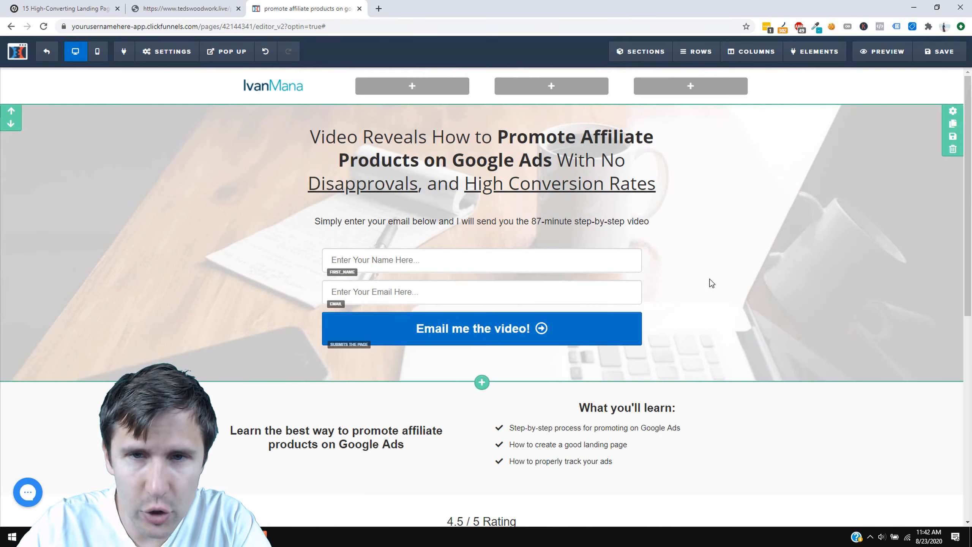
pyautogui.click(950, 112)
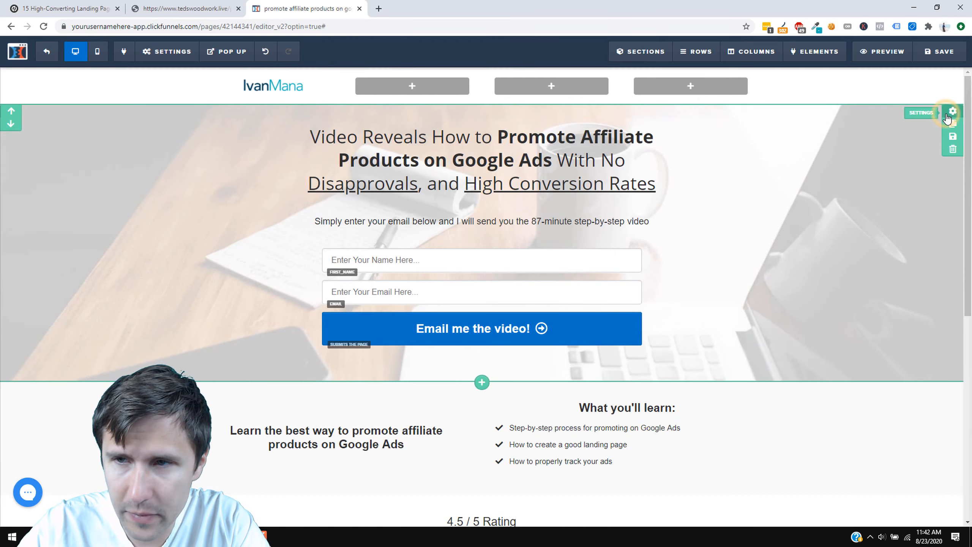
pyautogui.click(923, 513)
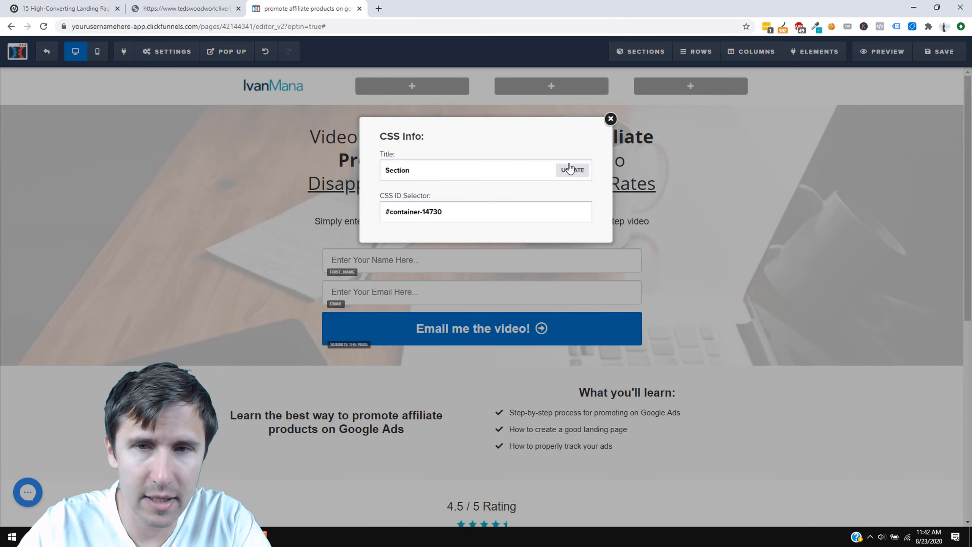
pyautogui.click(610, 120)
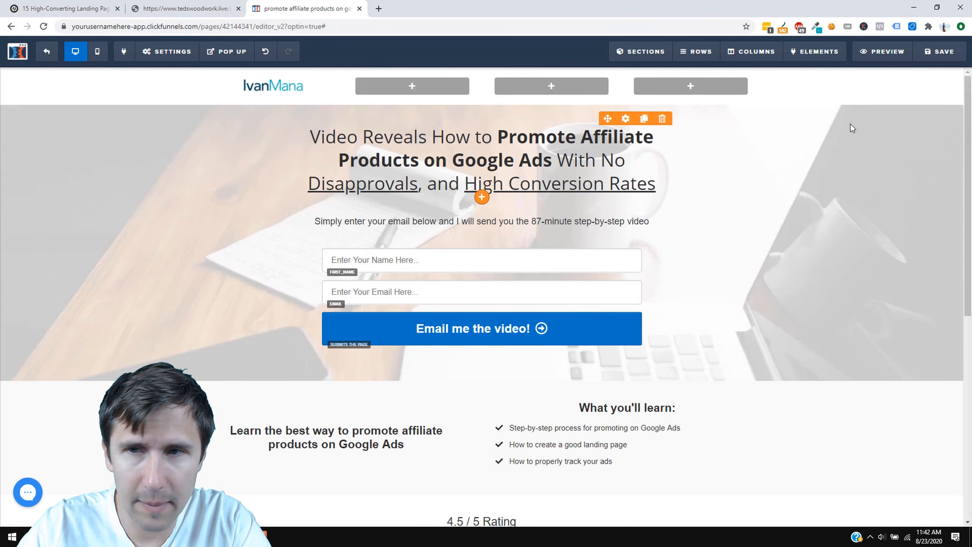
pyautogui.click(949, 112)
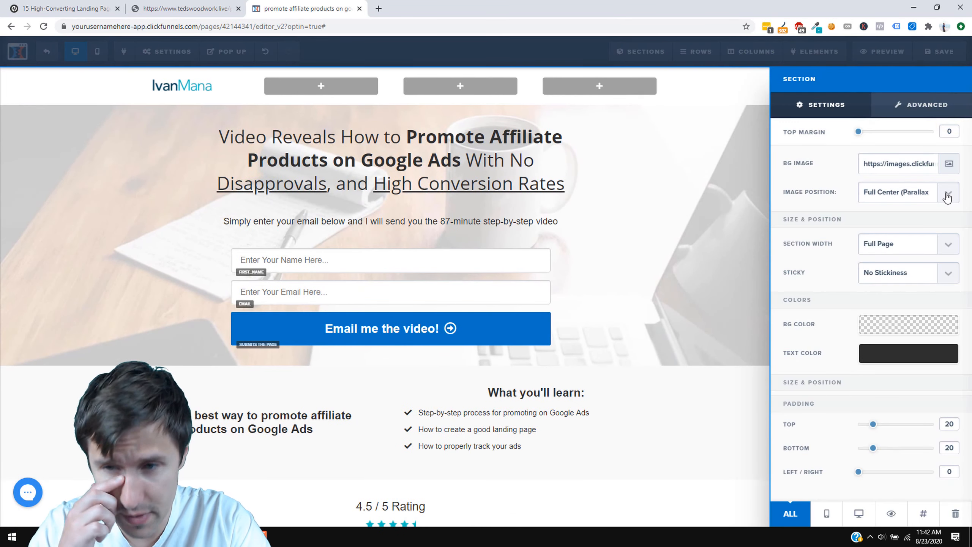
pyautogui.click(914, 507)
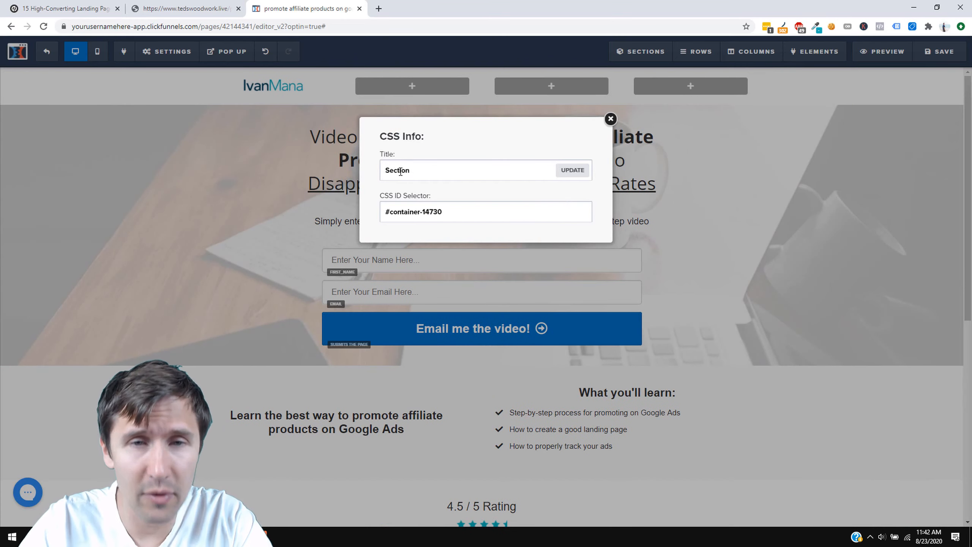
pyautogui.click(611, 120)
# Try setting the scroll target of the "Email me the video!" button under the testimonial to the first "Section (section)" entry.
pyautogui.scroll(-8, 669, 325)
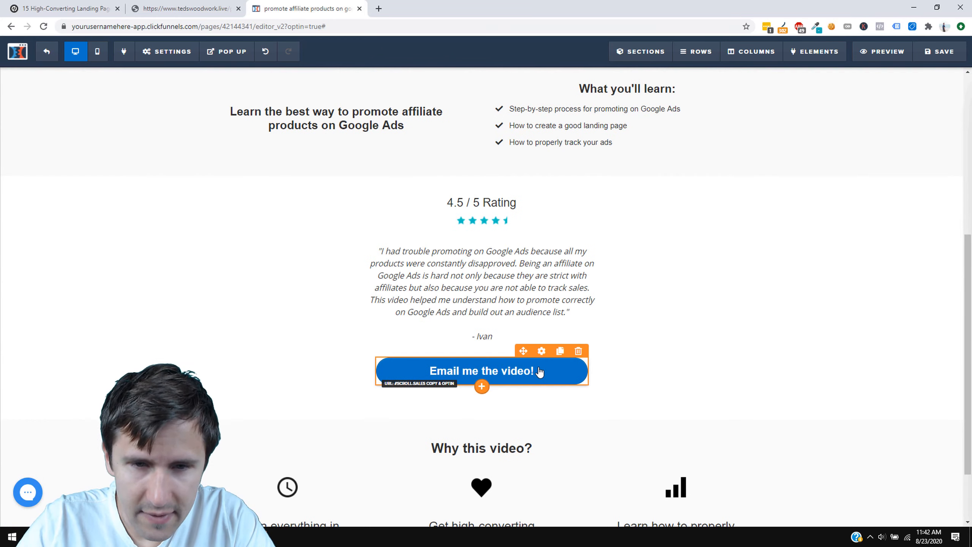
pyautogui.click(541, 351)
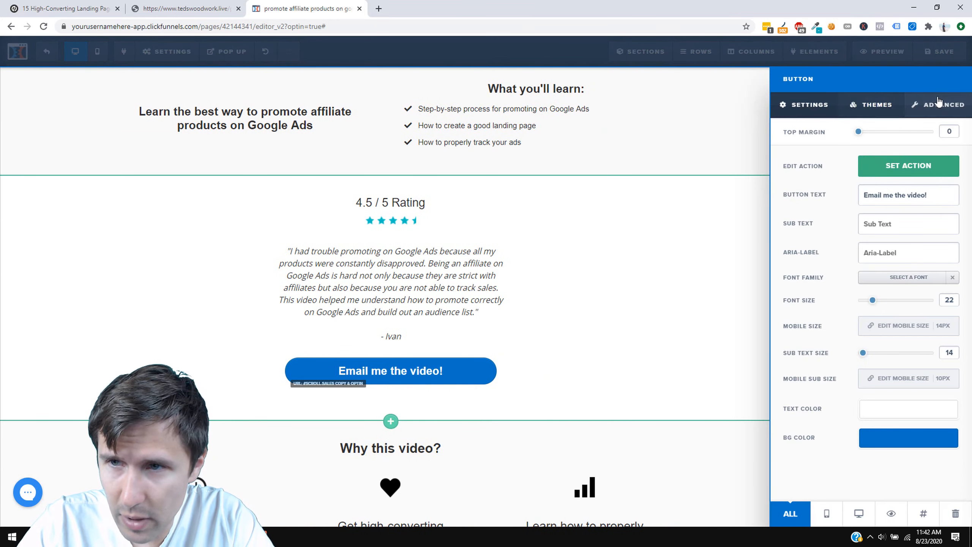
pyautogui.click(901, 169)
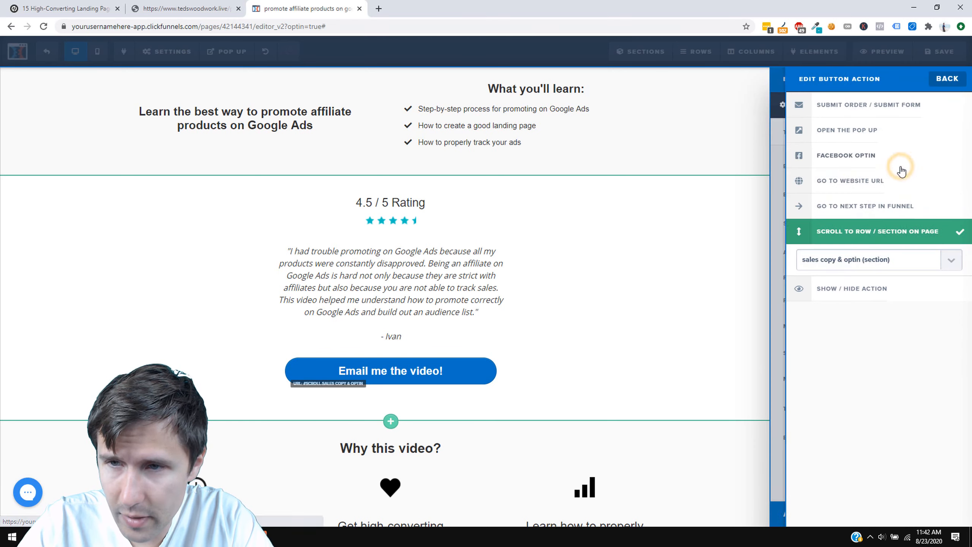
pyautogui.click(906, 258)
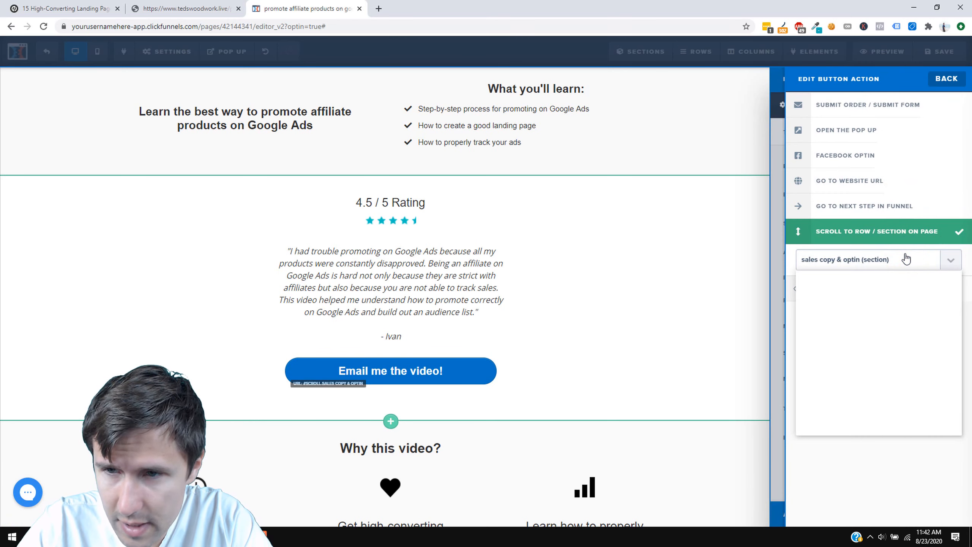
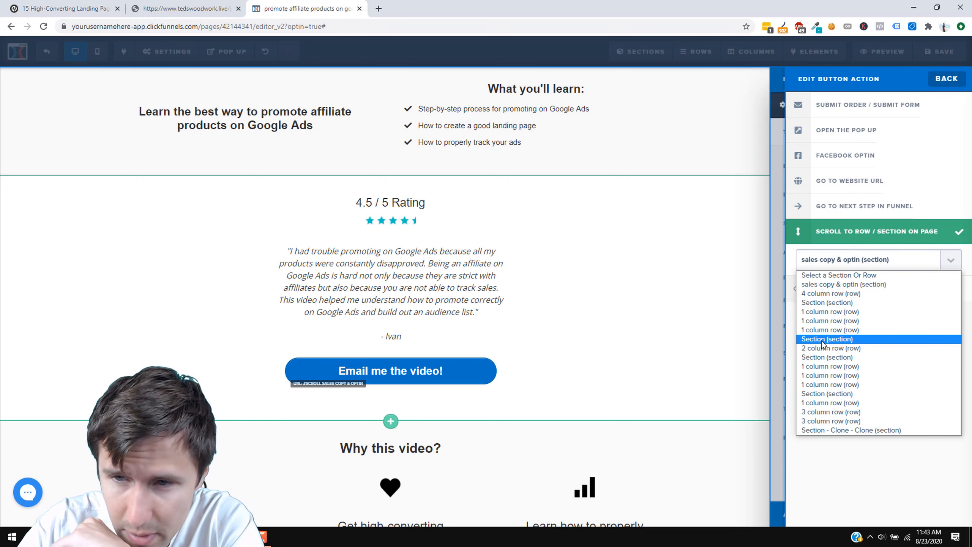
pyautogui.click(816, 304)
pyautogui.click(579, 325)
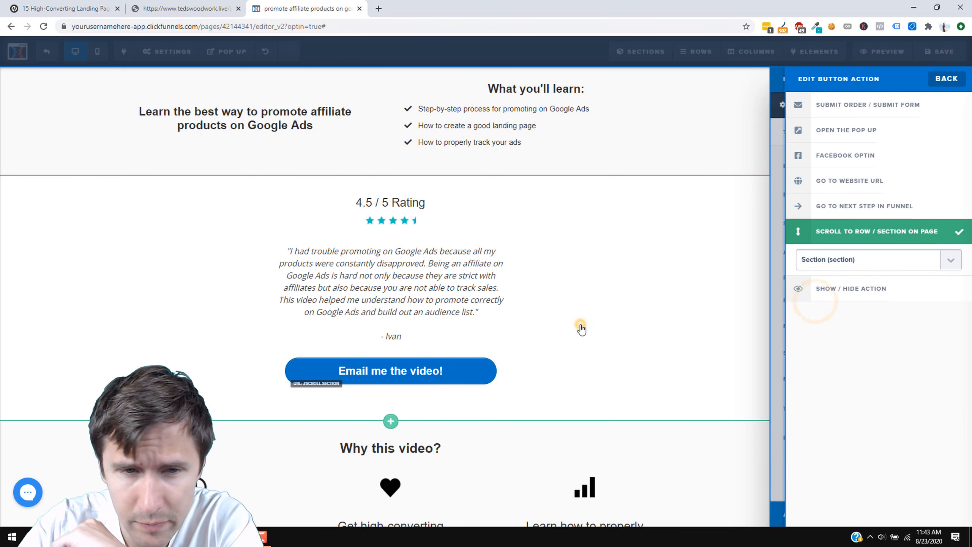
# Save the landing page.
pyautogui.scroll(4, 712, 316)
pyautogui.scroll(4, 712, 318)
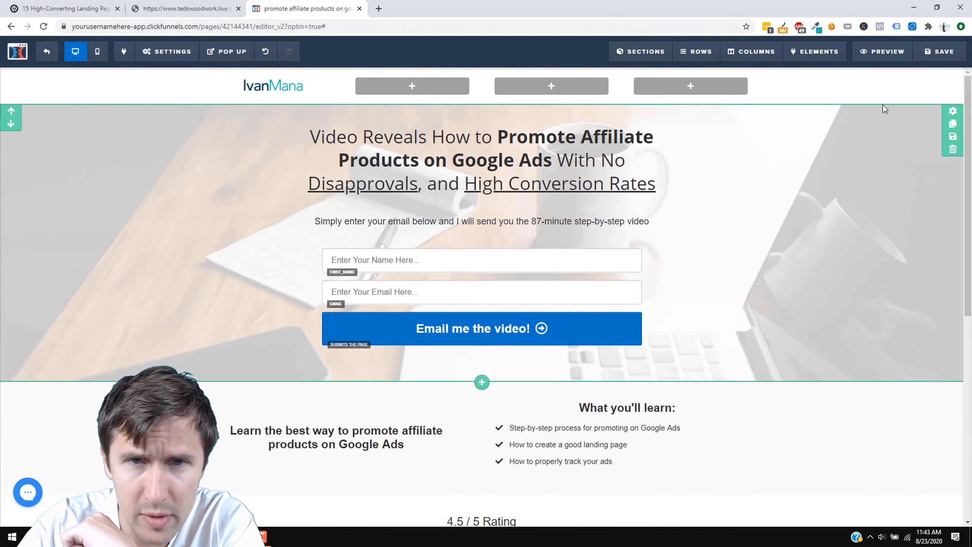
pyautogui.click(939, 51)
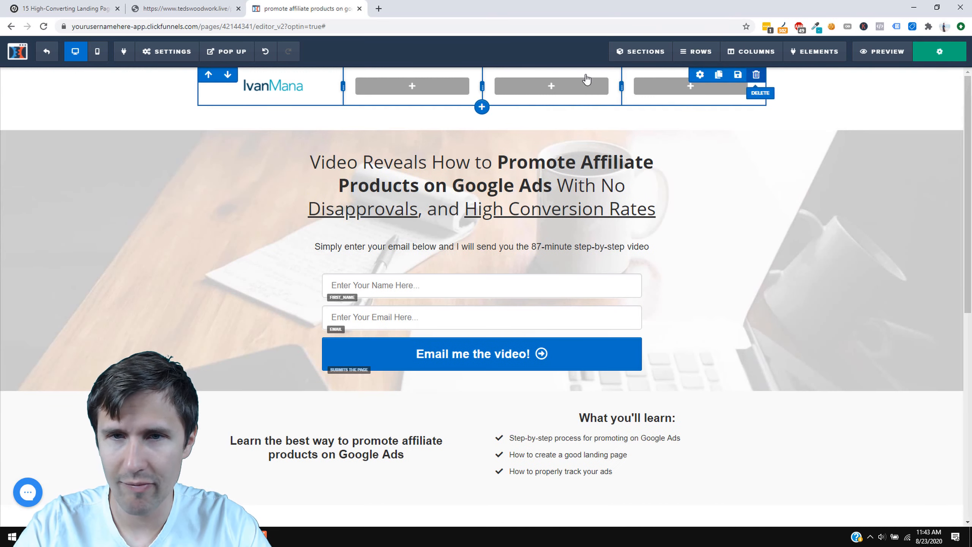
# Check the CSS info title and ID selector of the header section that holds the logo.
pyautogui.moveTo(752, 73)
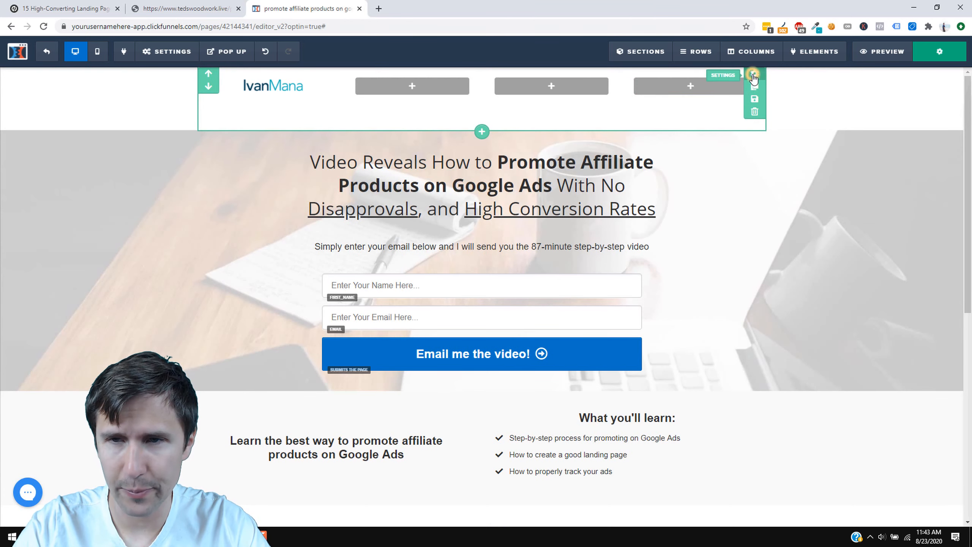
pyautogui.click(755, 74)
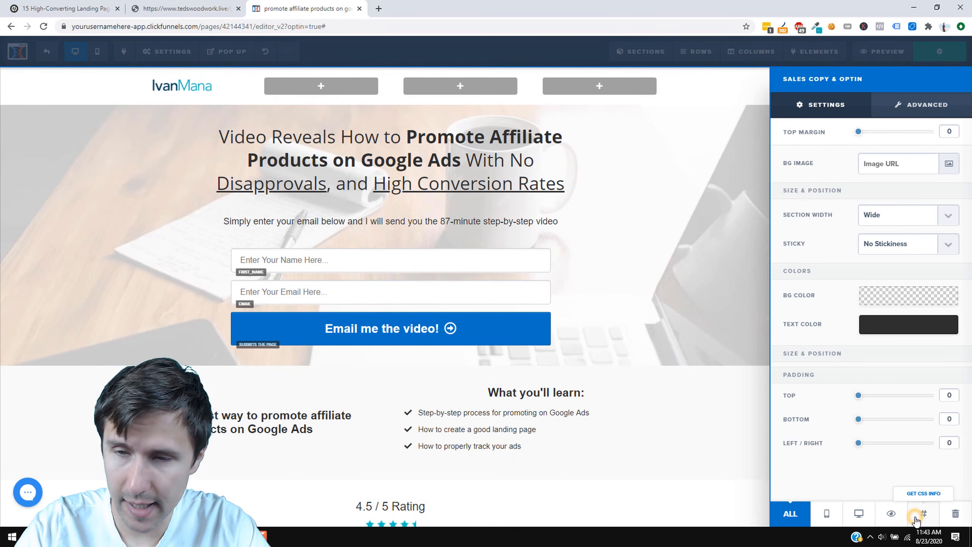
pyautogui.click(918, 515)
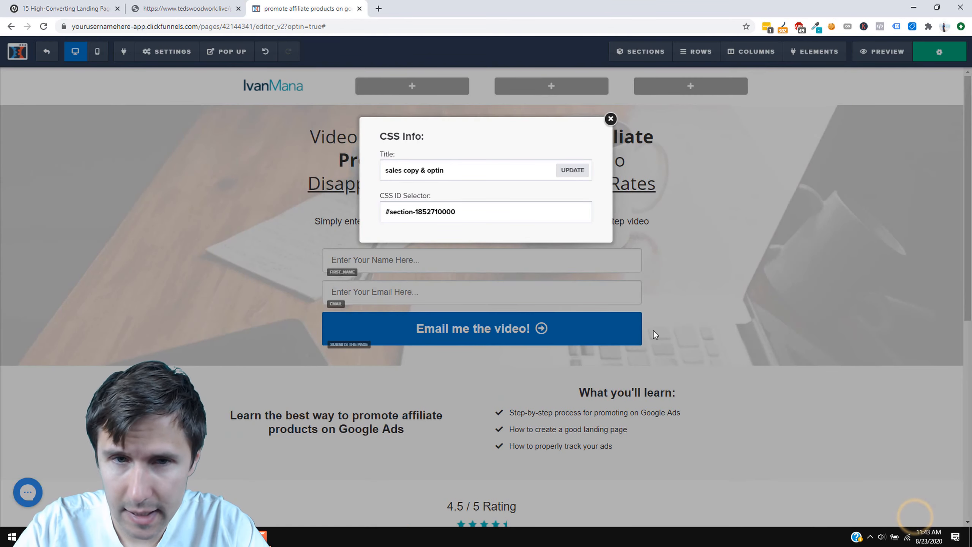
pyautogui.click(611, 119)
# Set the "Email me the video!" button under the testimonial to scroll to "sales copy & optin (section)".
pyautogui.scroll(-5, 776, 382)
pyautogui.click(541, 431)
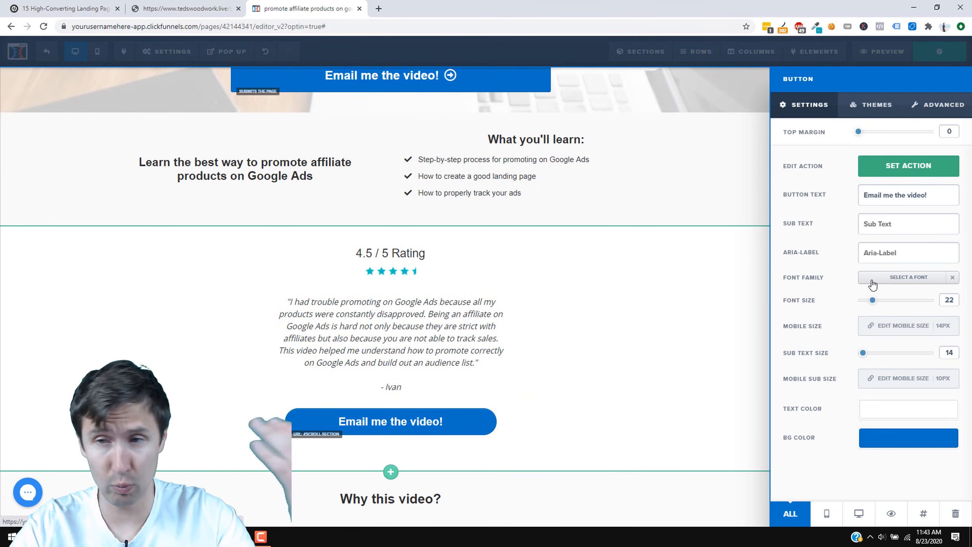
pyautogui.click(896, 174)
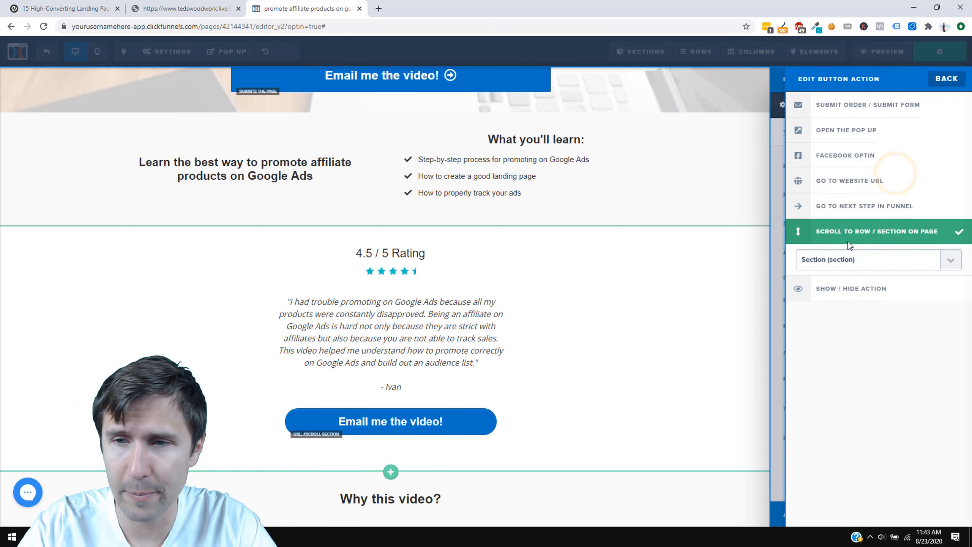
pyautogui.click(849, 260)
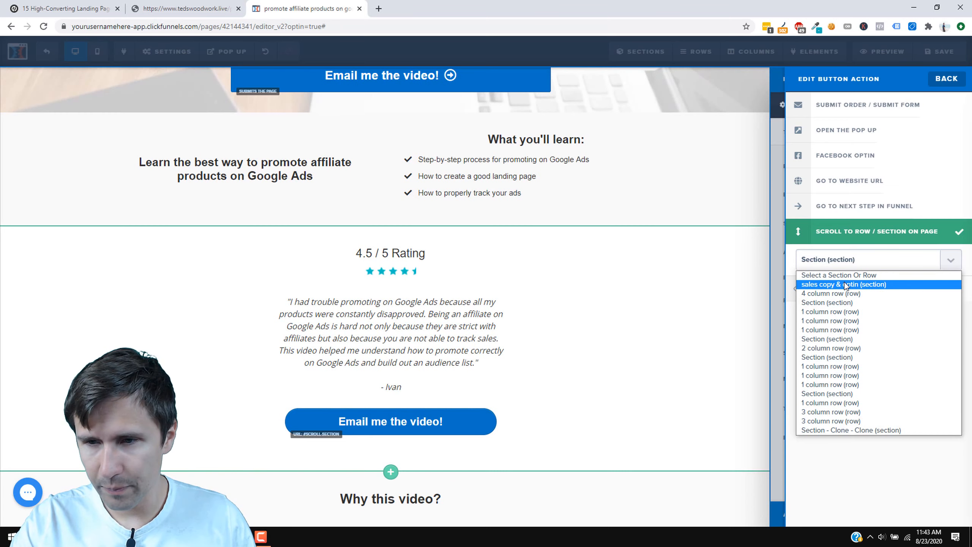
pyautogui.click(841, 284)
pyautogui.click(600, 329)
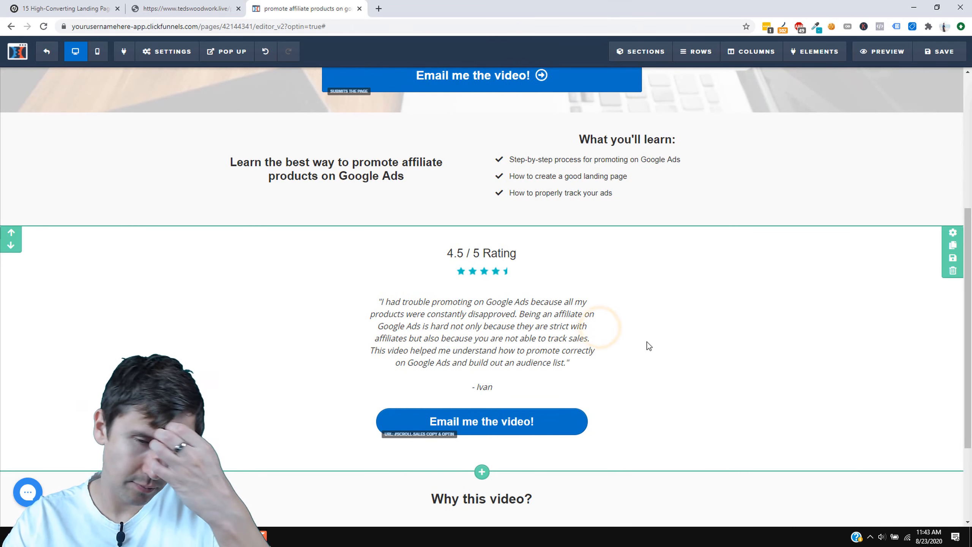
# Copy the copyright line from the footer of the reference page and return to the page editor.
pyautogui.scroll(-3, 650, 343)
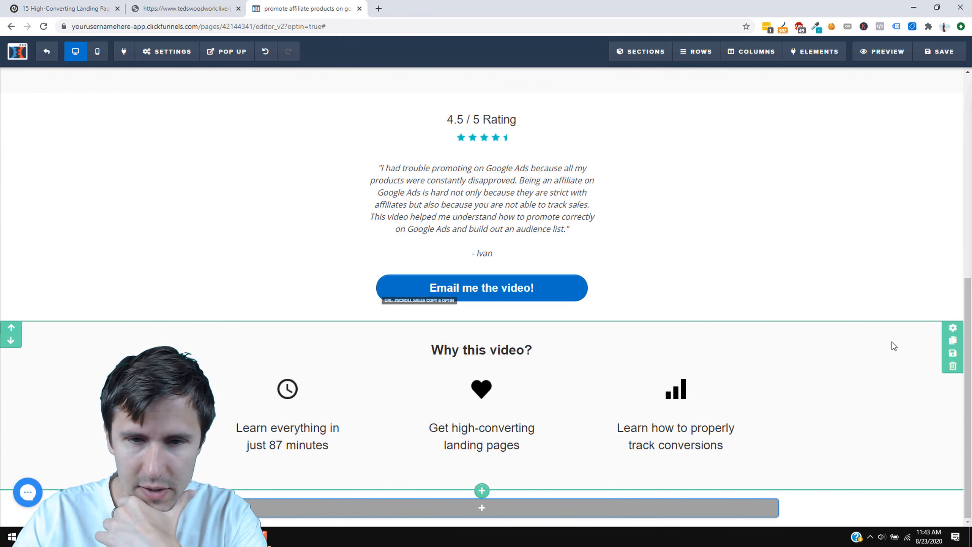
pyautogui.click(214, 3)
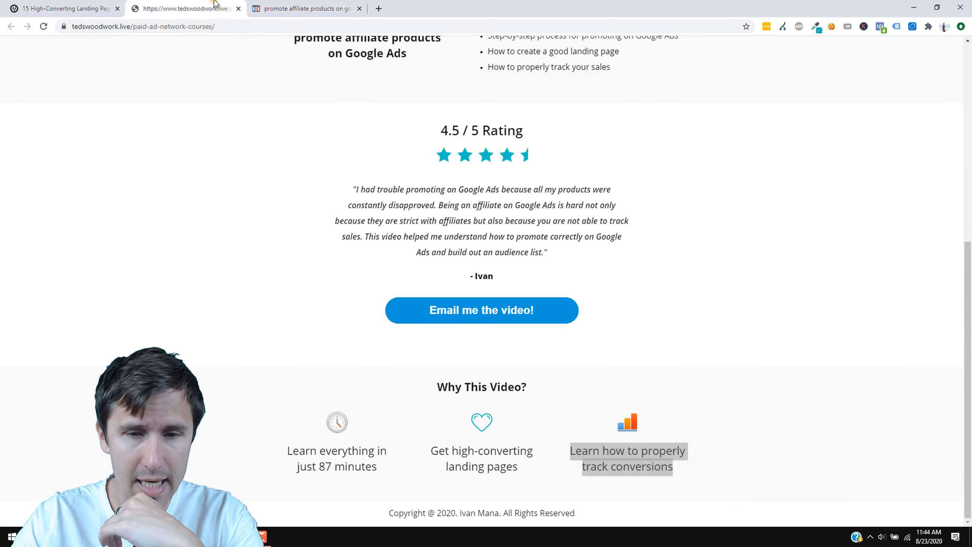
pyautogui.tripleClick(444, 509)
pyautogui.rightClick(441, 512)
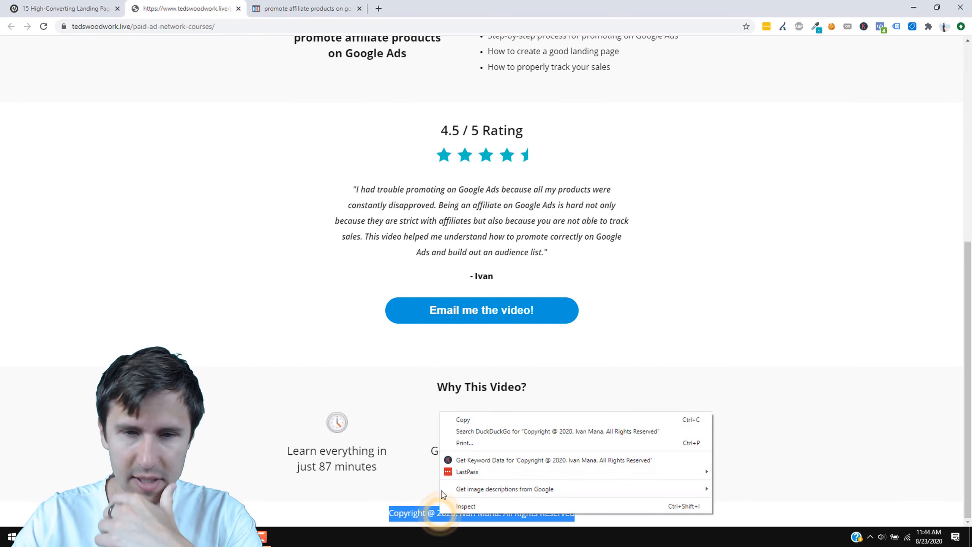
pyautogui.click(463, 420)
pyautogui.hotkey('ctrl', 'Tab')
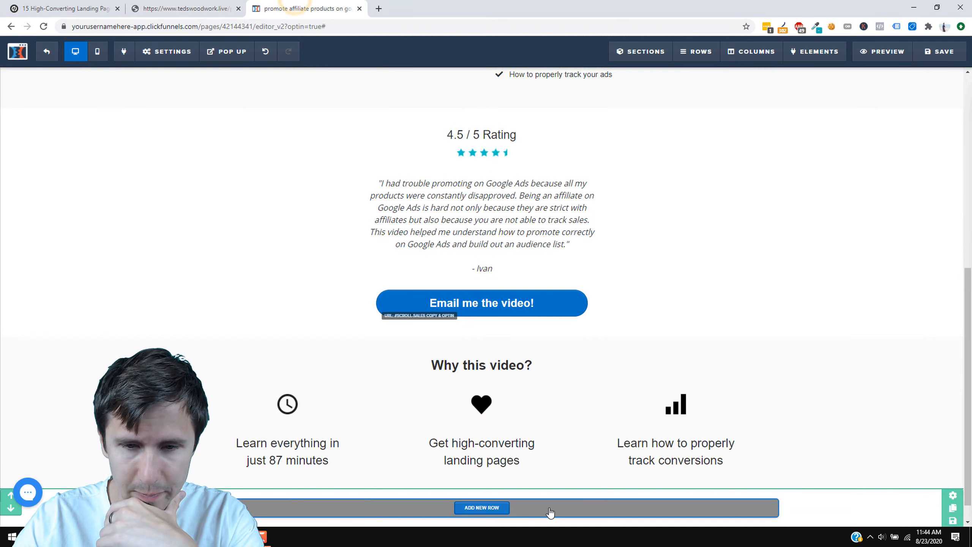
# Add a 1-column row with a paragraph element to the empty section below "Why this video?".
pyautogui.click(549, 509)
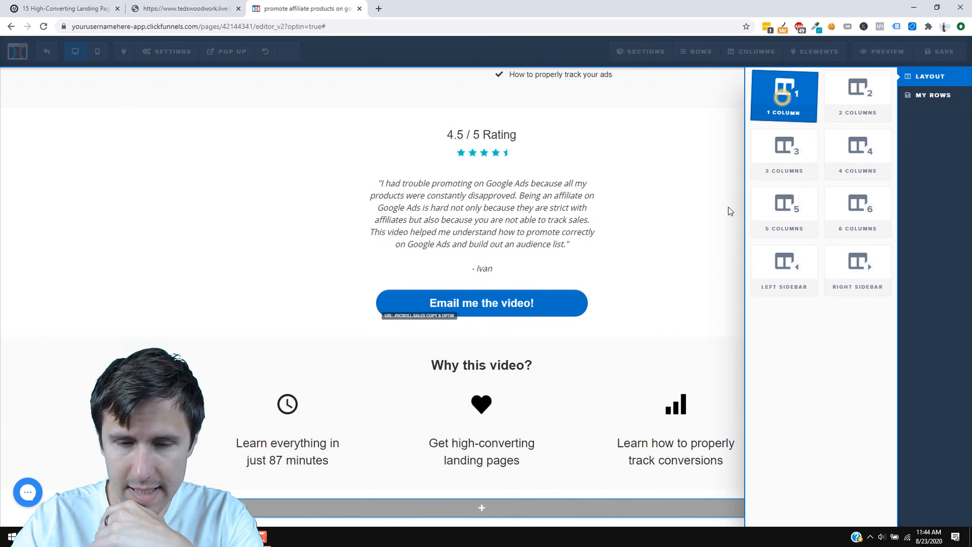
pyautogui.click(782, 97)
pyautogui.scroll(-1, 540, 492)
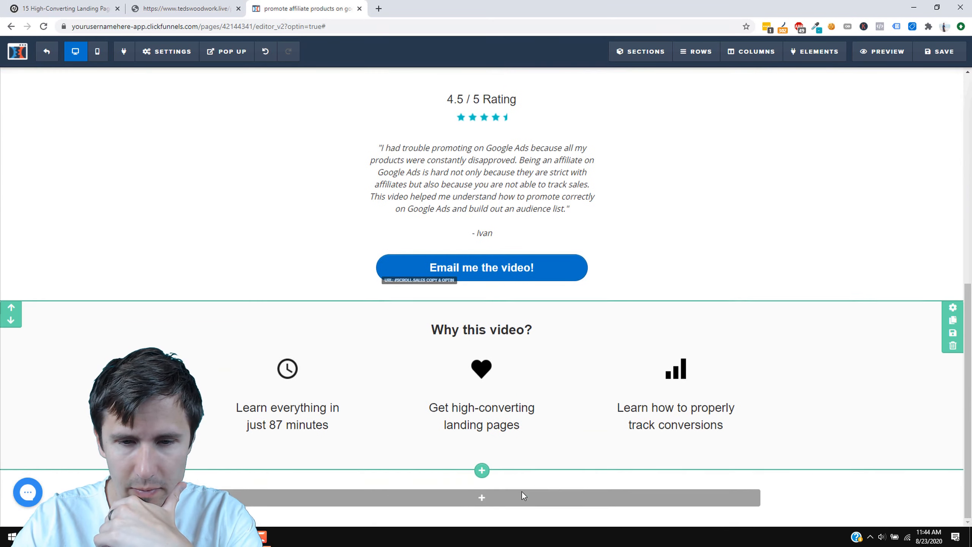
pyautogui.click(497, 483)
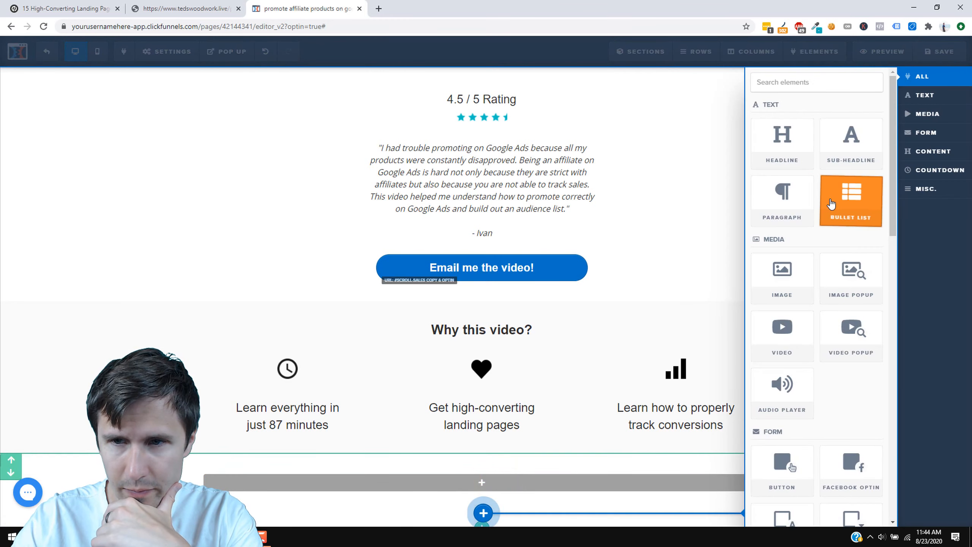
pyautogui.click(793, 207)
# Replace the new paragraph's placeholder text with the copied copyright line.
pyautogui.tripleClick(492, 491)
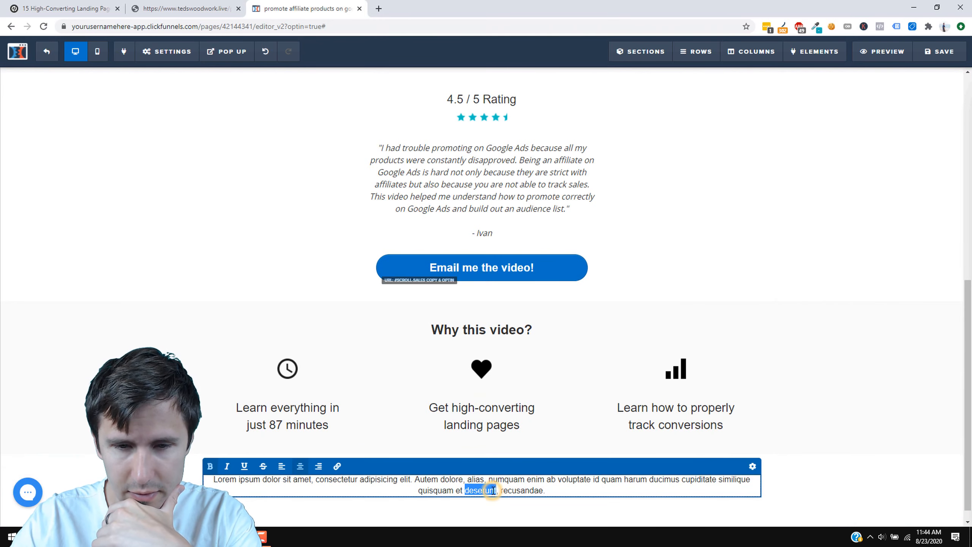
pyautogui.rightClick(502, 488)
pyautogui.click(533, 336)
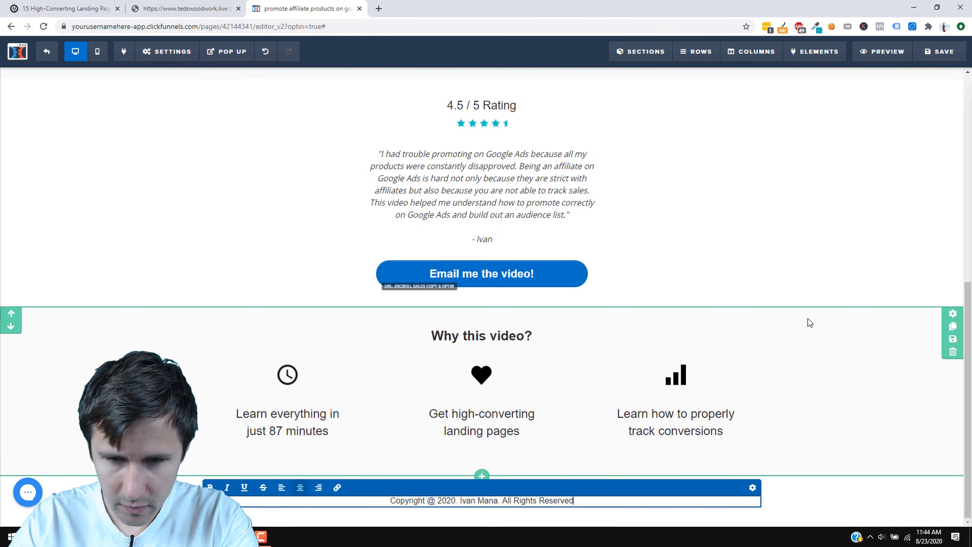
pyautogui.click(808, 320)
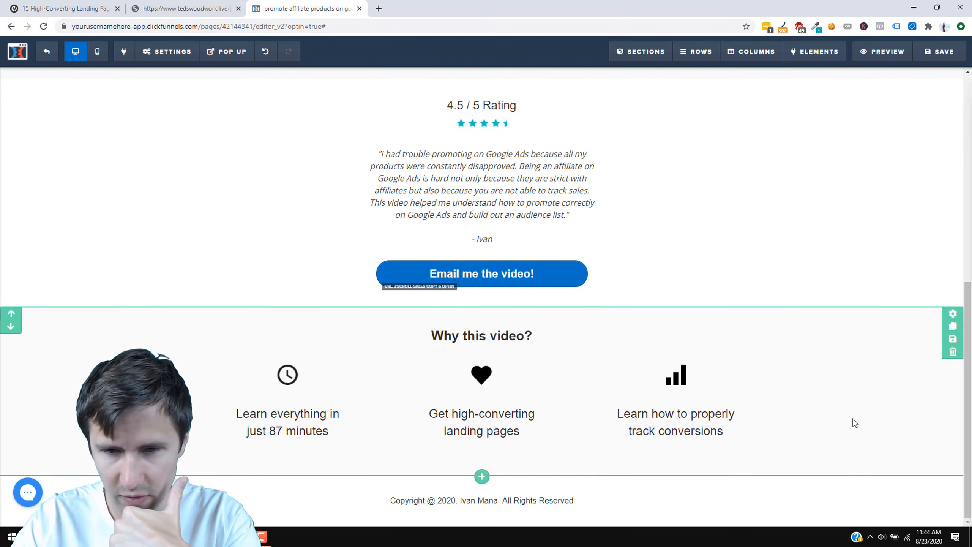
# Change the background color of the "Why this video?" section to a slightly darker light grey.
pyautogui.click(952, 314)
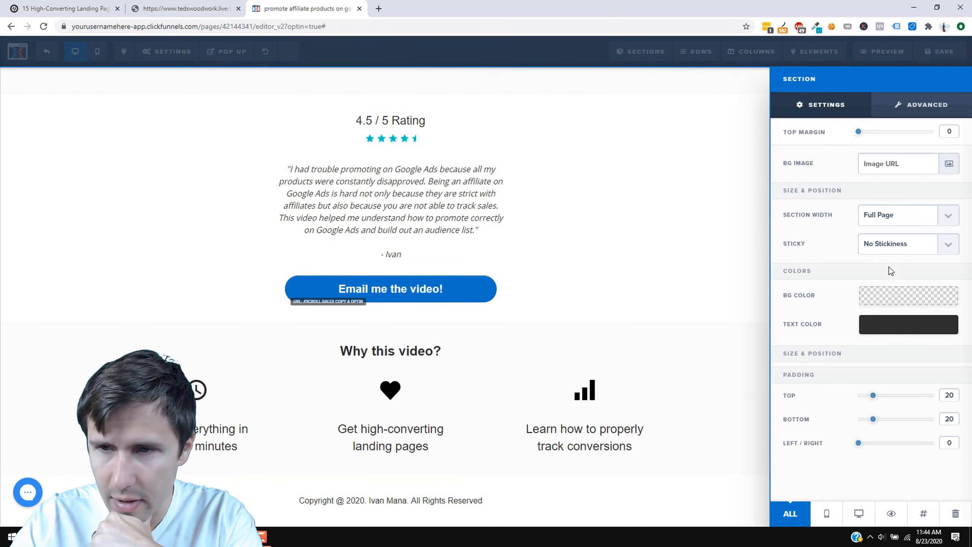
pyautogui.click(886, 295)
pyautogui.moveTo(884, 408); pyautogui.dragTo(910, 407)
pyautogui.click(633, 299)
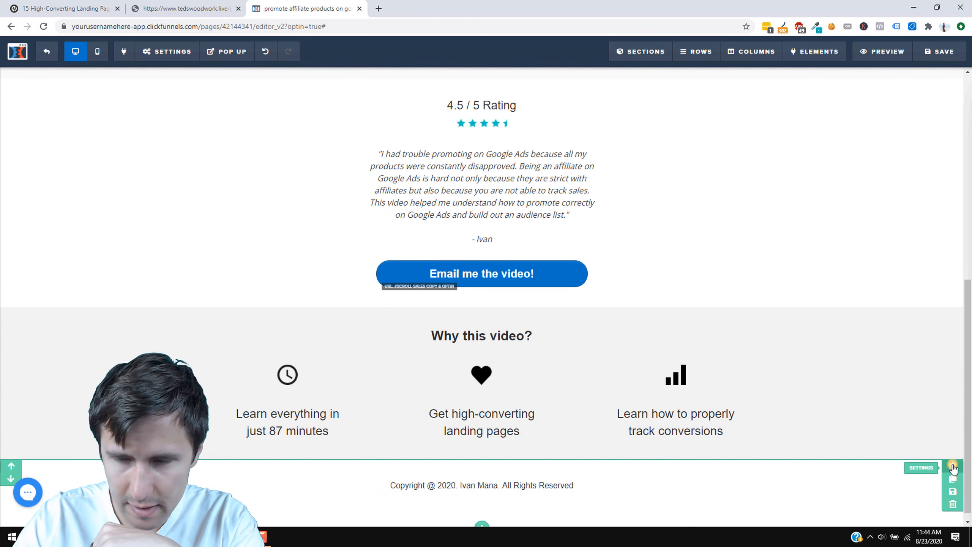
# Set the top and bottom padding of the copyright section to 0.
pyautogui.click(953, 469)
pyautogui.moveTo(873, 396); pyautogui.dragTo(858, 420)
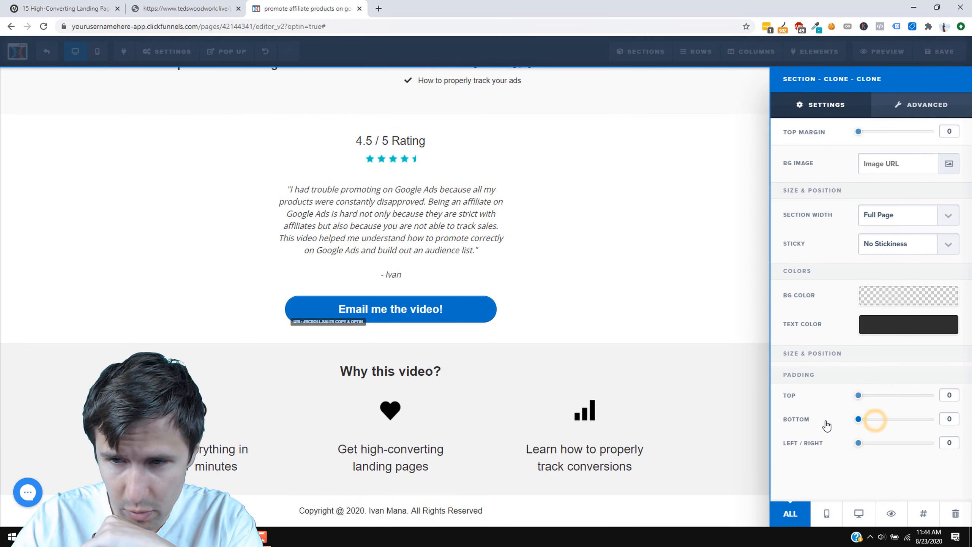
pyautogui.click(582, 355)
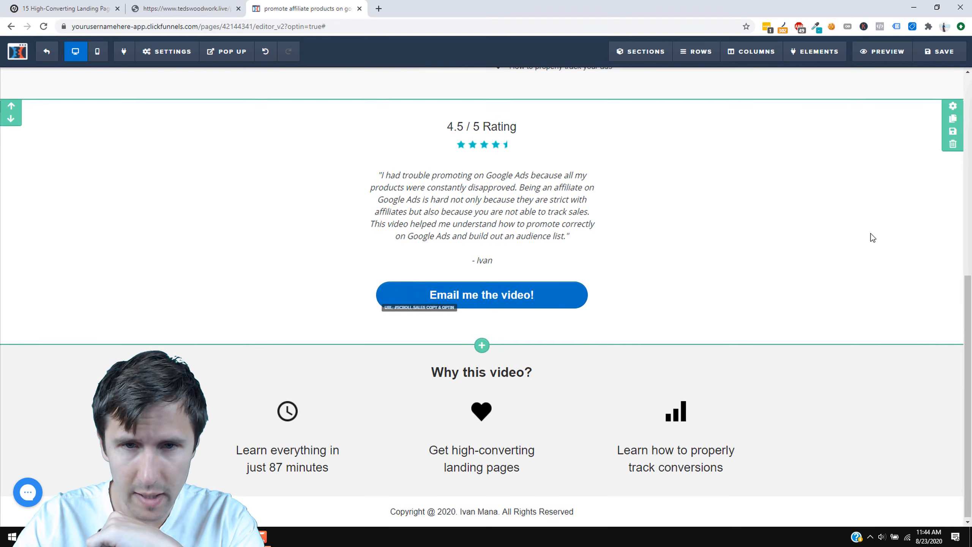
# Save the landing page and exit the editor to the funnel's Optin step overview.
pyautogui.scroll(8, 831, 299)
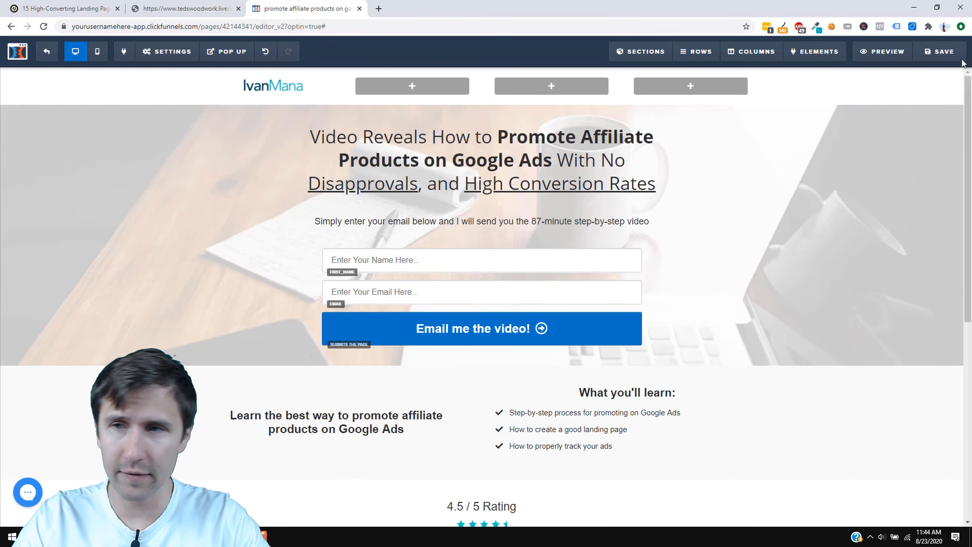
pyautogui.click(941, 52)
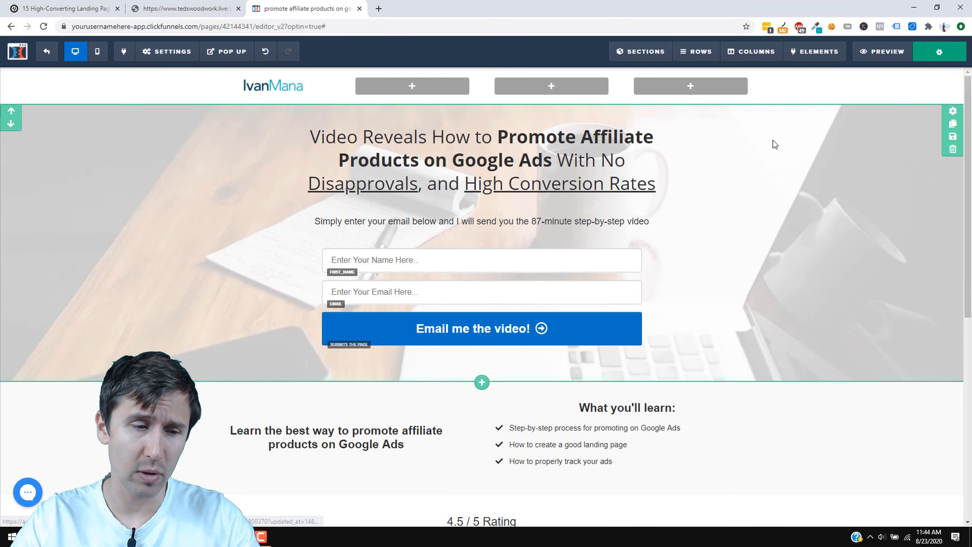
pyautogui.click(956, 53)
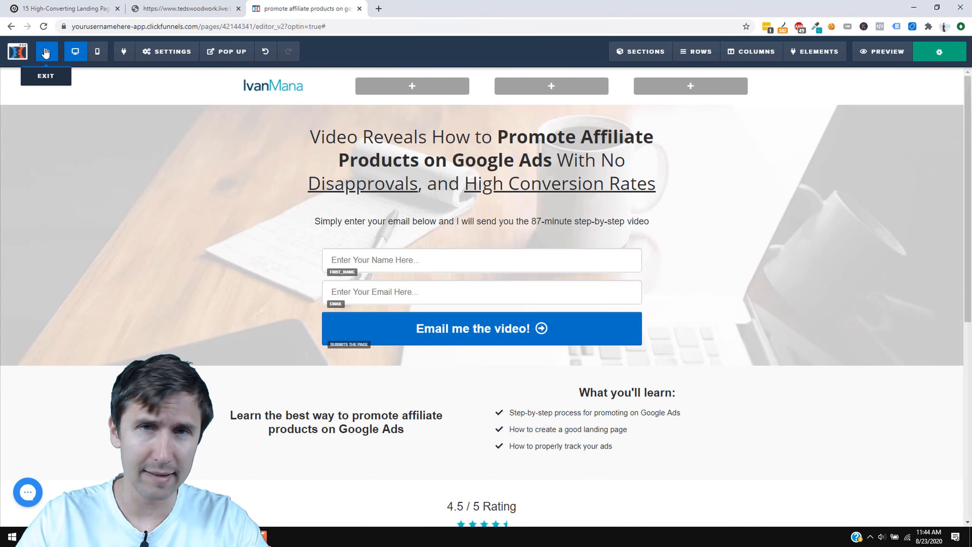
pyautogui.click(46, 52)
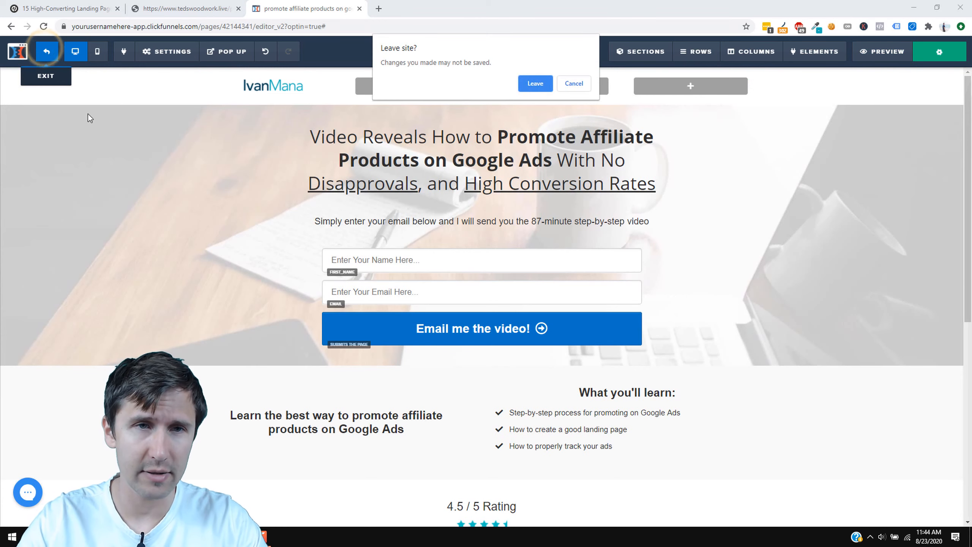
pyautogui.click(573, 84)
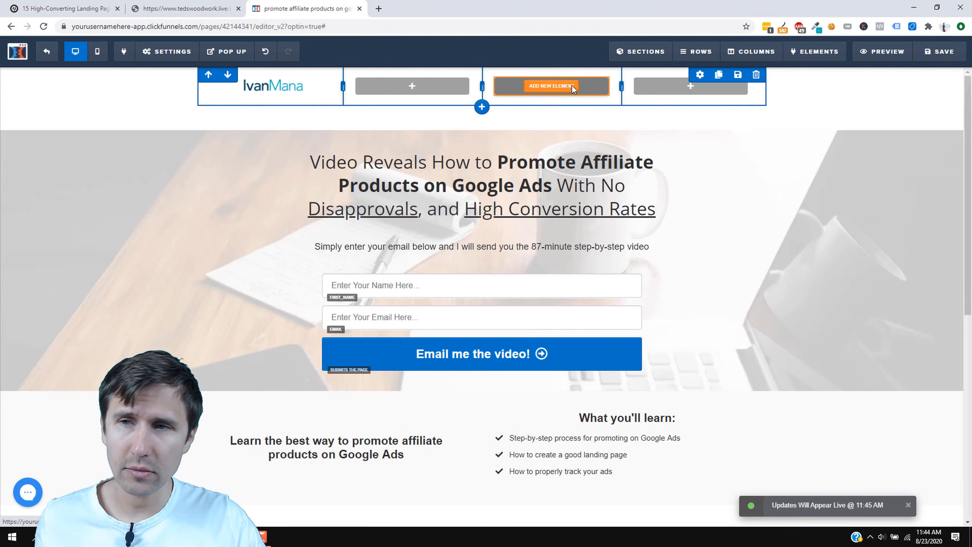
pyautogui.click(51, 56)
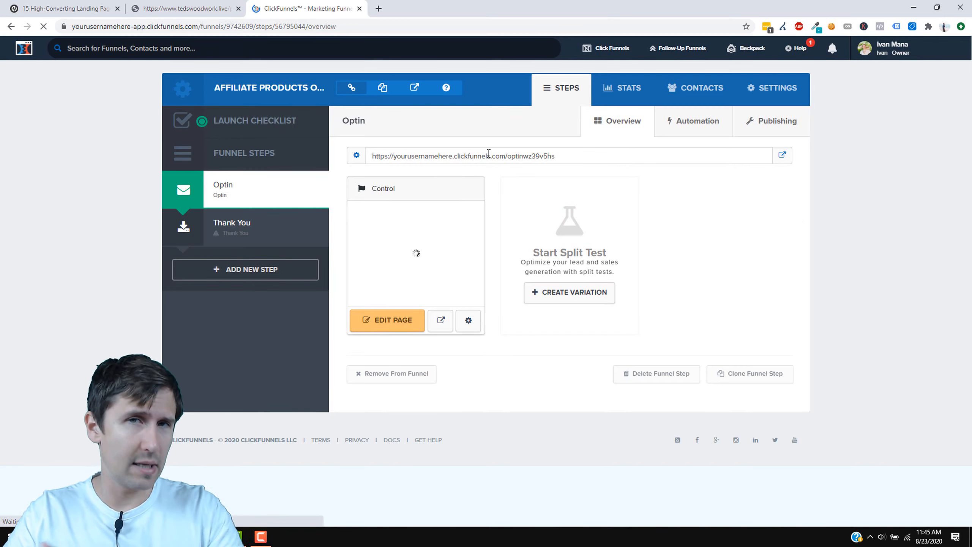
# Open the published opt-in page and test the scroll action of the "Email me the video!" button below the testimonial.
pyautogui.click(782, 154)
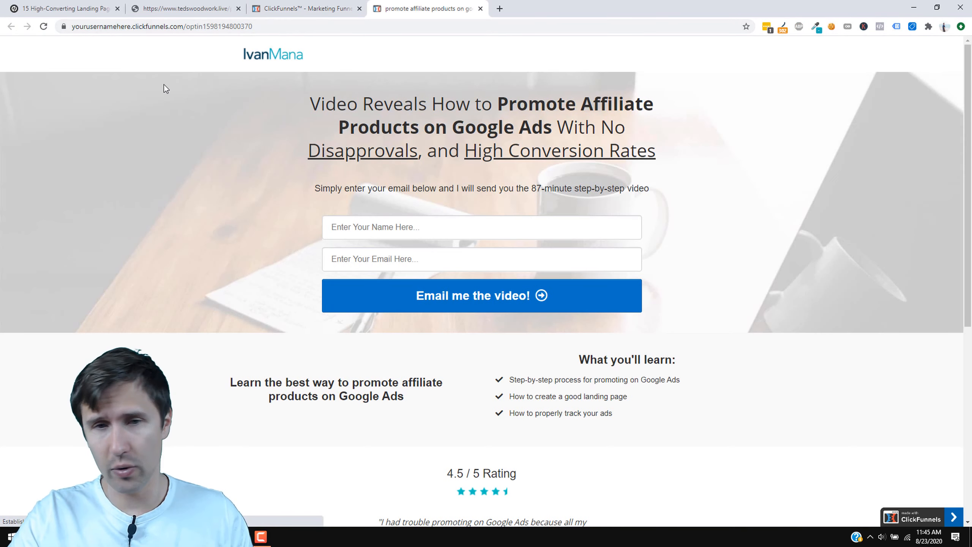
pyautogui.scroll(-8, 772, 247)
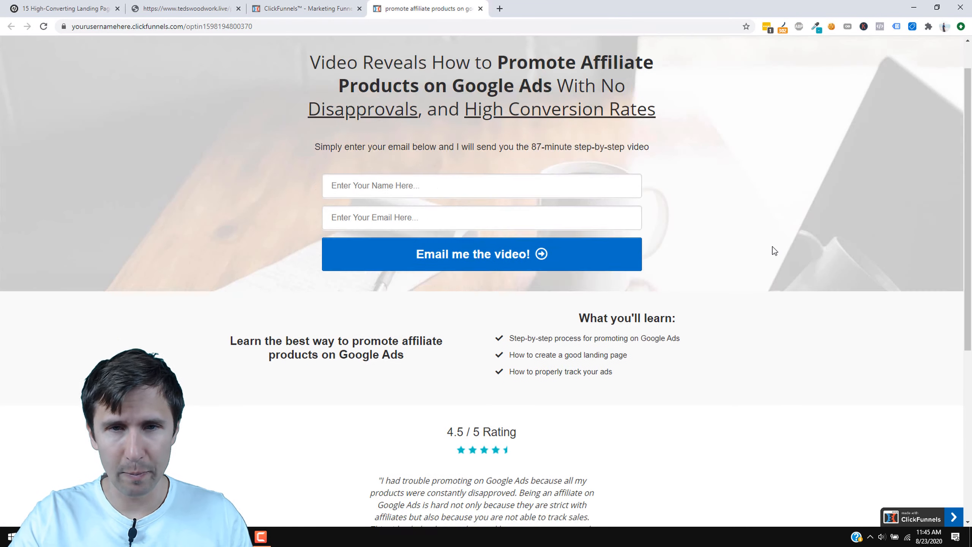
pyautogui.click(491, 325)
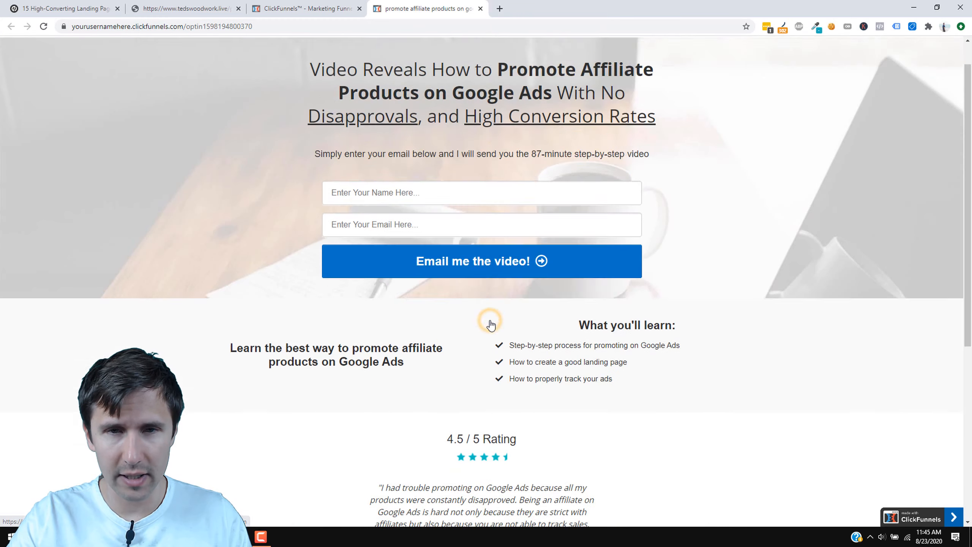
pyautogui.scroll(-5, 538, 298)
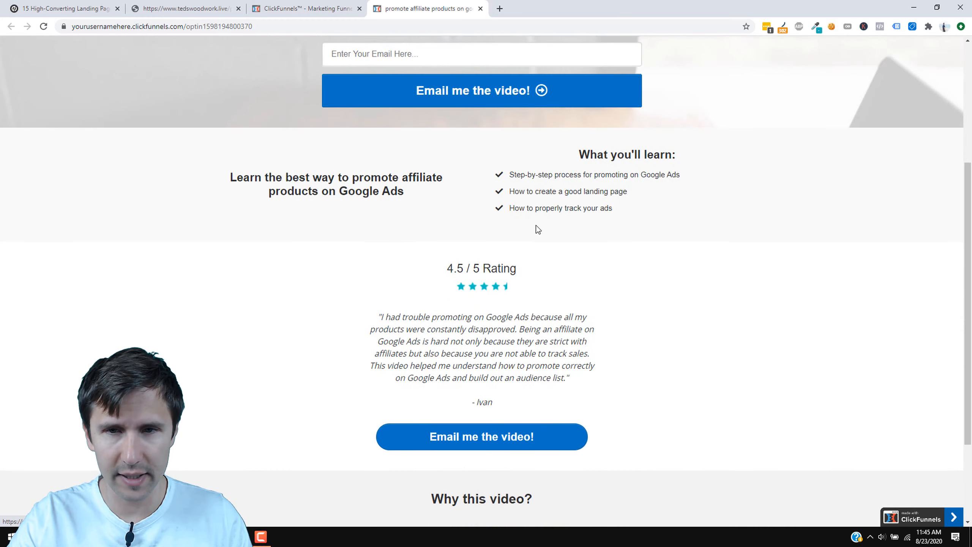
pyautogui.scroll(-3, 558, 248)
pyautogui.scroll(1, 551, 383)
# Compare the reference landing page with the published page, and highlight the subdomain in the published page's address.
pyautogui.hotkey('ctrl', '2')
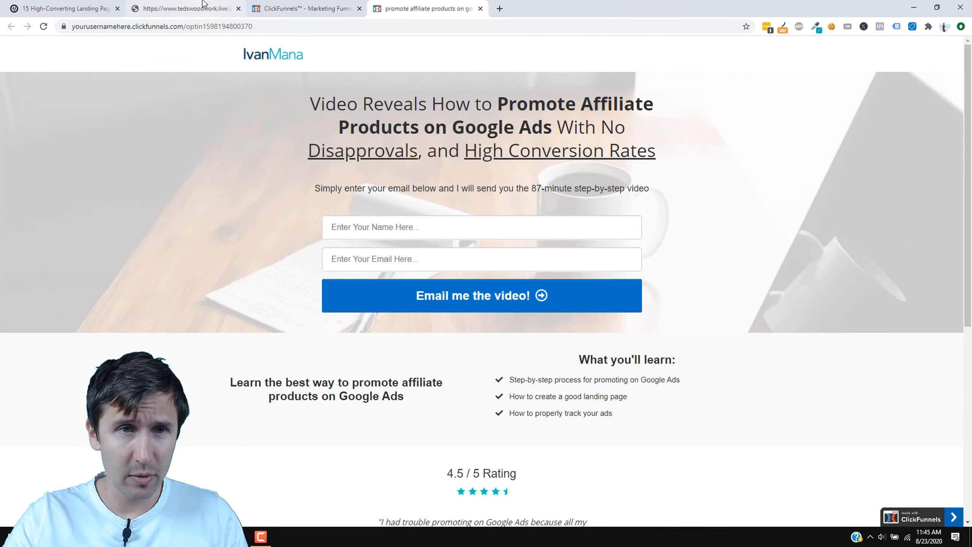
pyautogui.scroll(-7, 364, 269)
pyautogui.scroll(4, 465, 324)
pyautogui.scroll(2, 465, 325)
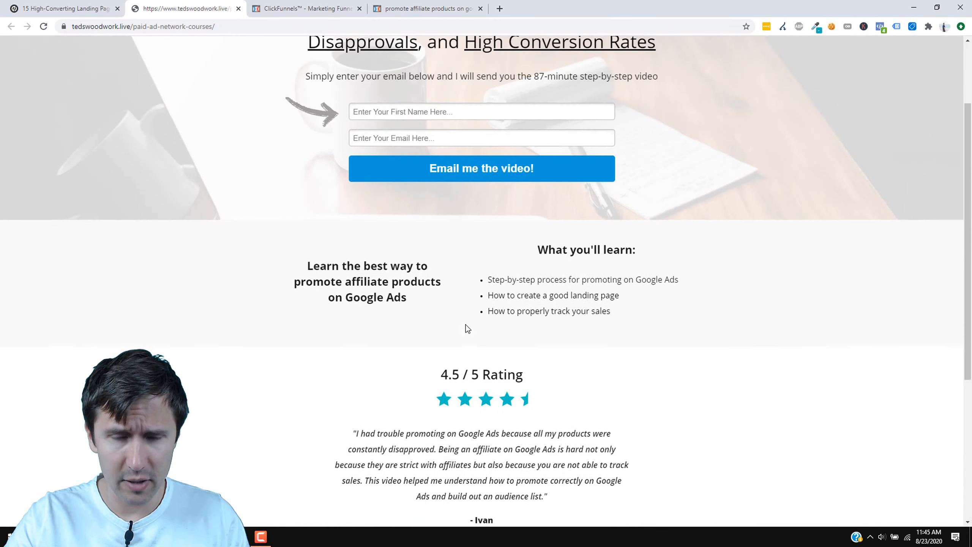
pyautogui.scroll(-6, 466, 325)
pyautogui.scroll(9, 412, 216)
pyautogui.click(394, 4)
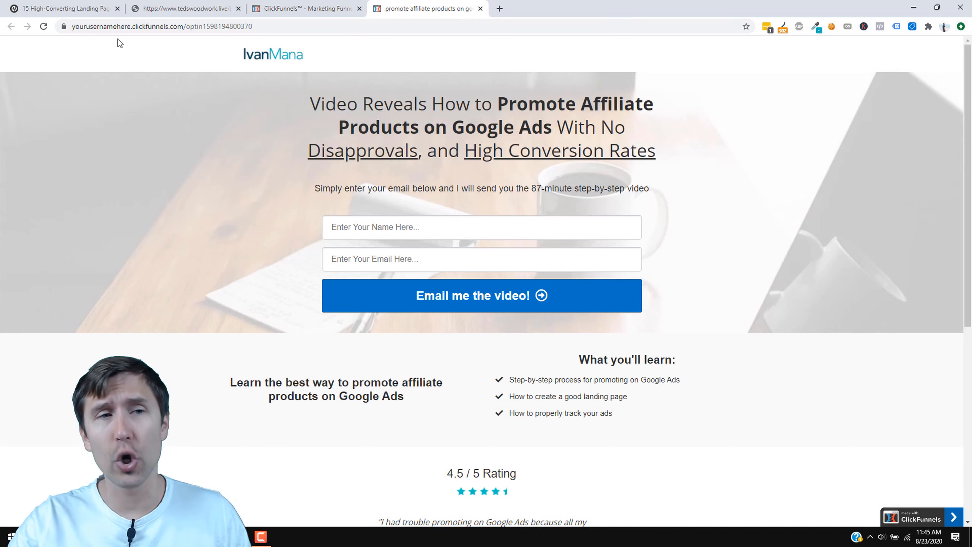
pyautogui.doubleClick(128, 27)
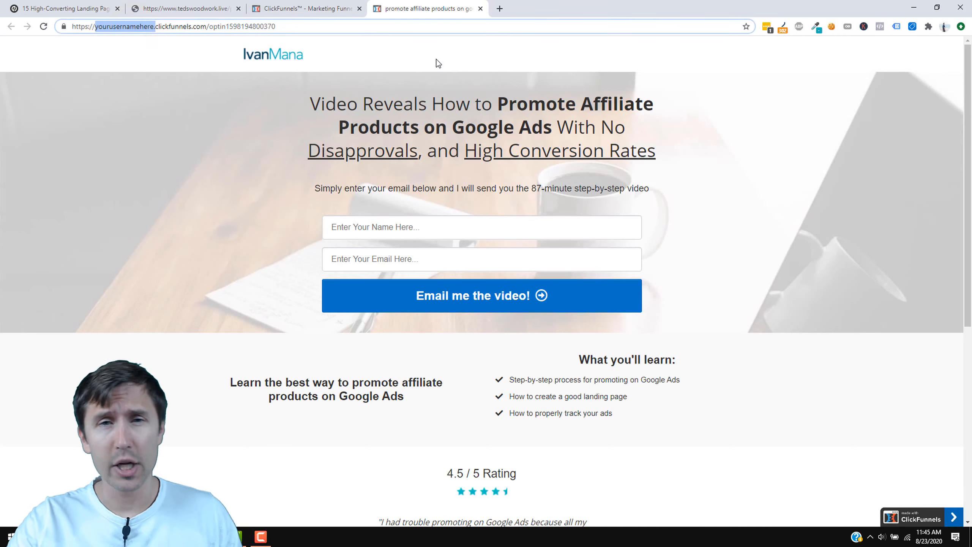
# Open YouTube in a new tab and search for "domain clickfunnels" plus the creator's name.
pyautogui.click(500, 5)
pyautogui.write('yout')
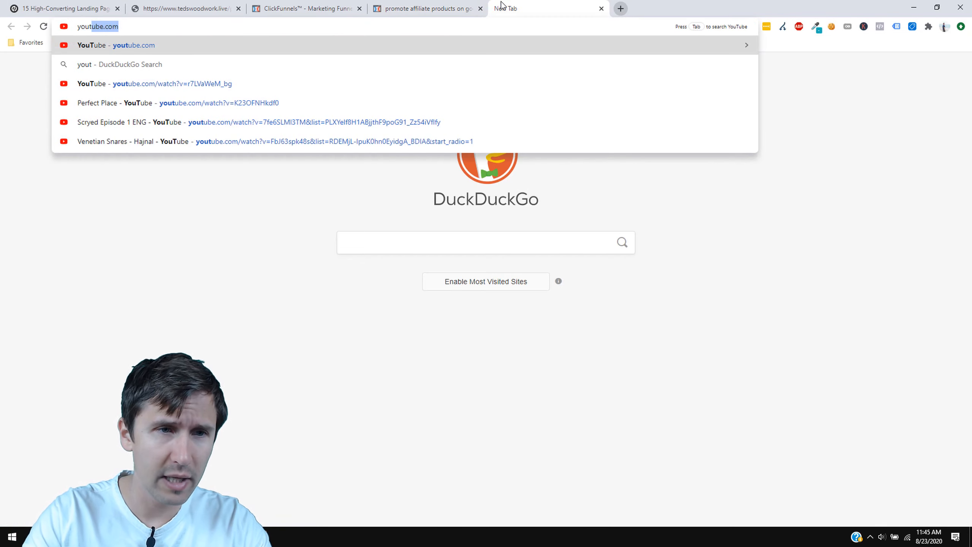
pyautogui.press('Return')
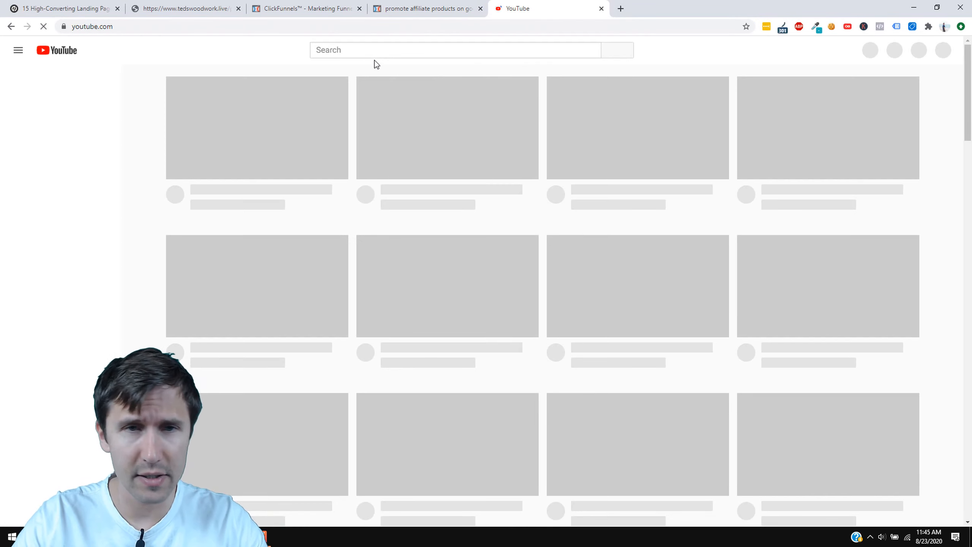
pyautogui.click(376, 49)
pyautogui.write('domain')
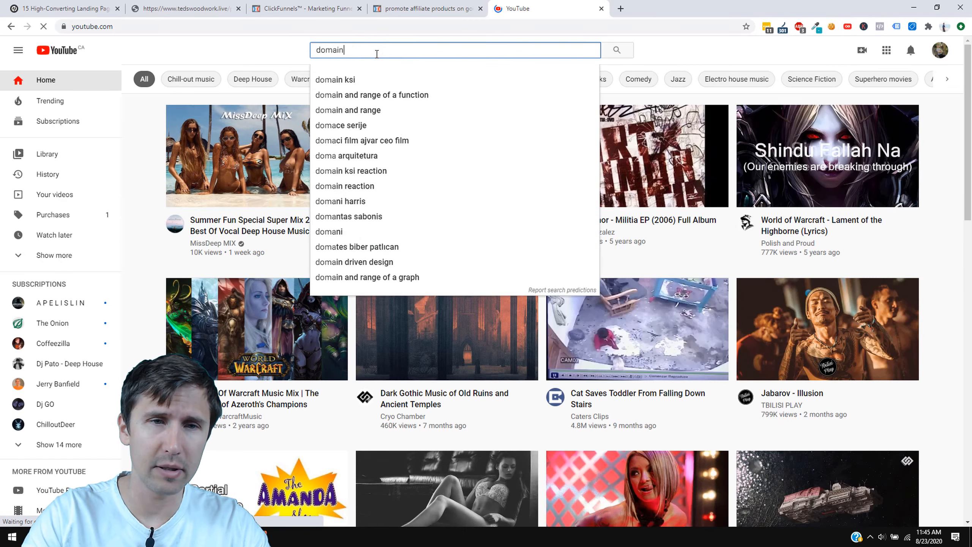
pyautogui.write(' clickfunnels i')
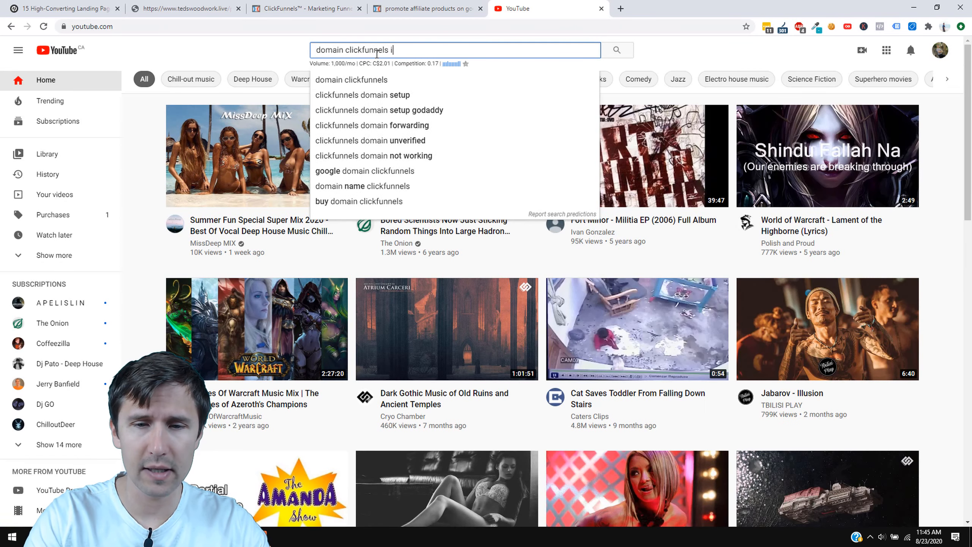
pyautogui.write('van mana')
pyautogui.press('Return')
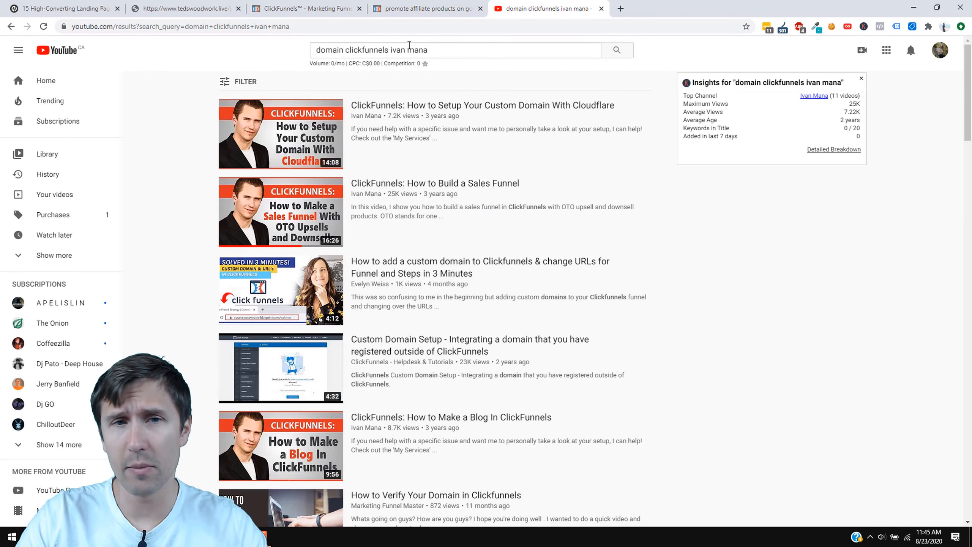
# Replace "domain" with "favicon" in the YouTube query and run the search.
pyautogui.click(337, 54)
pyautogui.doubleClick(335, 51)
pyautogui.write('favico')
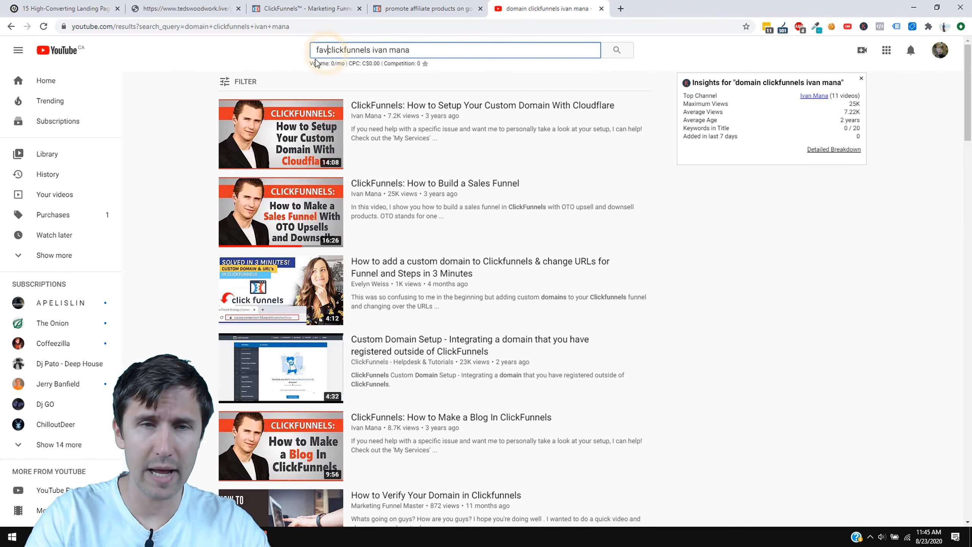
pyautogui.write('n')
pyautogui.press('Return')
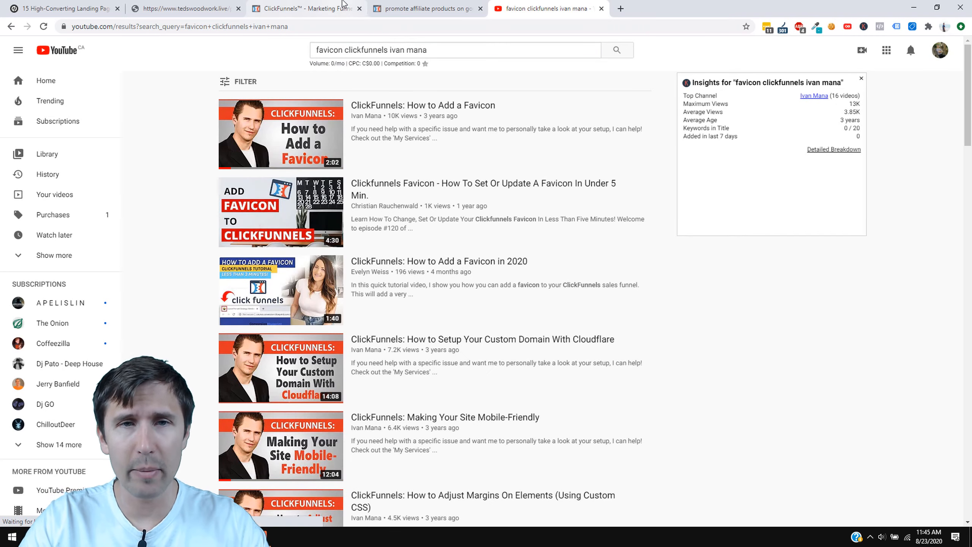
# Review the published page, and search YouTube for "clickfunnels", the creator's name and "playlist" without the word "favicon".
pyautogui.click(434, 3)
pyautogui.scroll(-8, 535, 333)
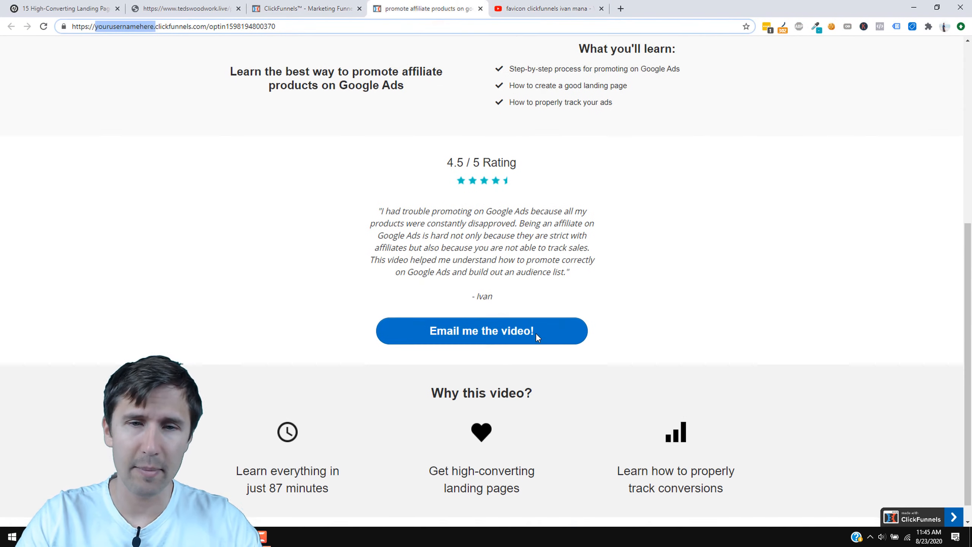
pyautogui.click(529, 6)
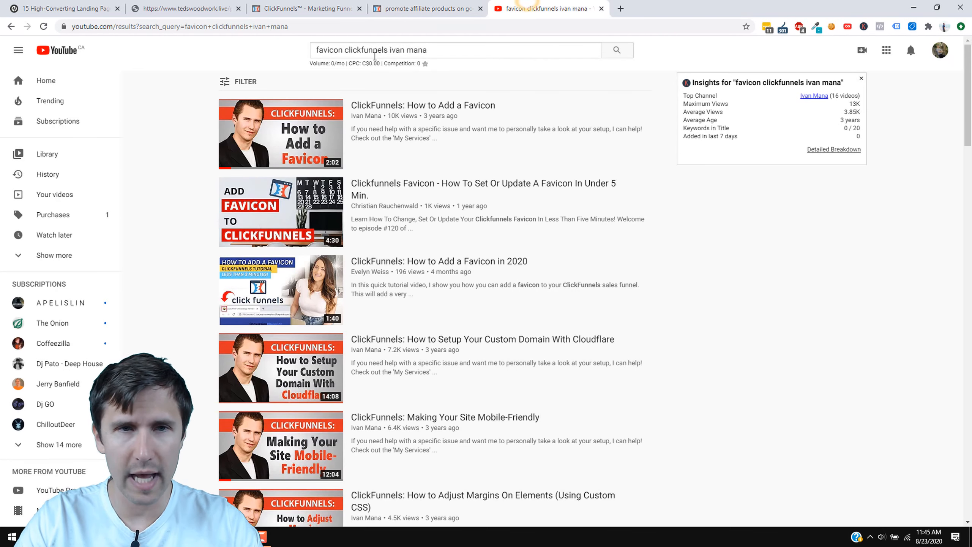
pyautogui.doubleClick(339, 48)
pyautogui.press('BackSpace')
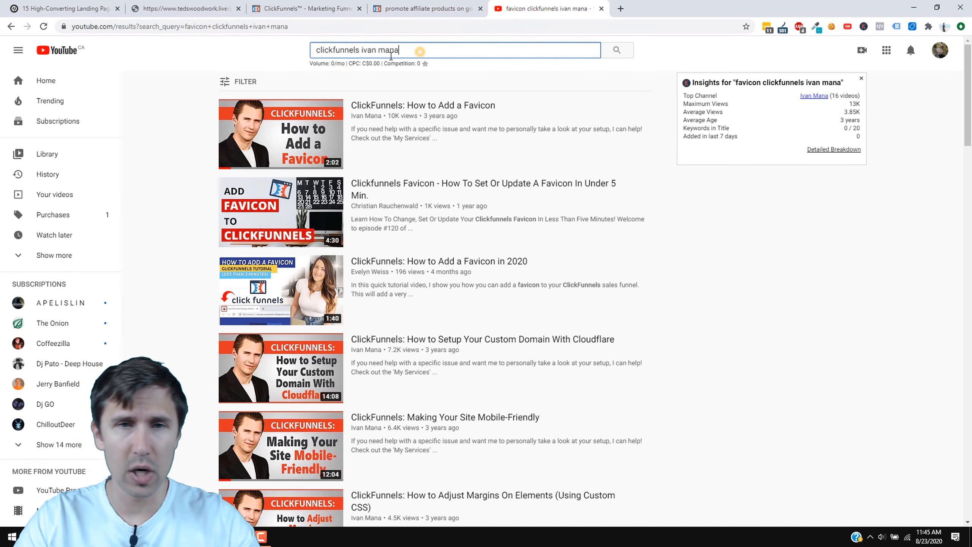
pyautogui.write('playlist')
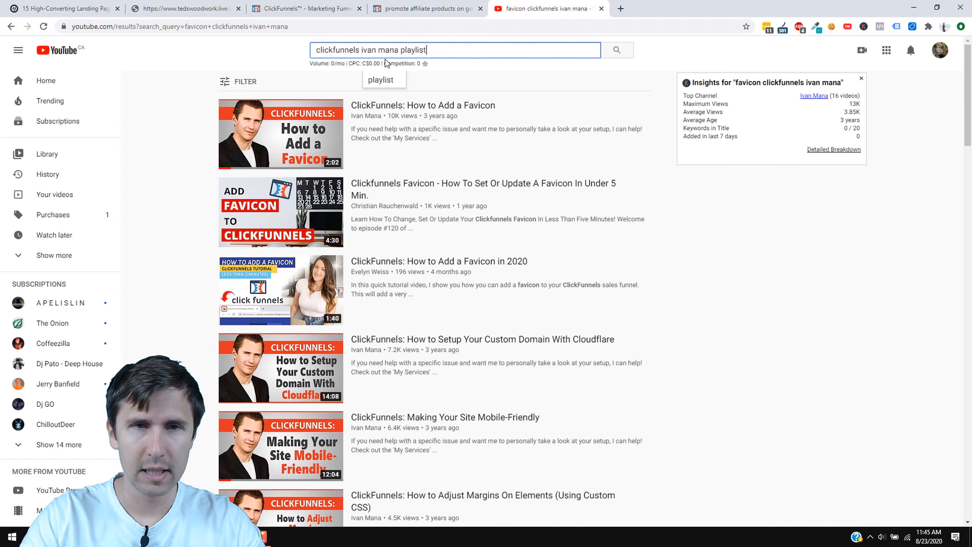
pyautogui.press('Return')
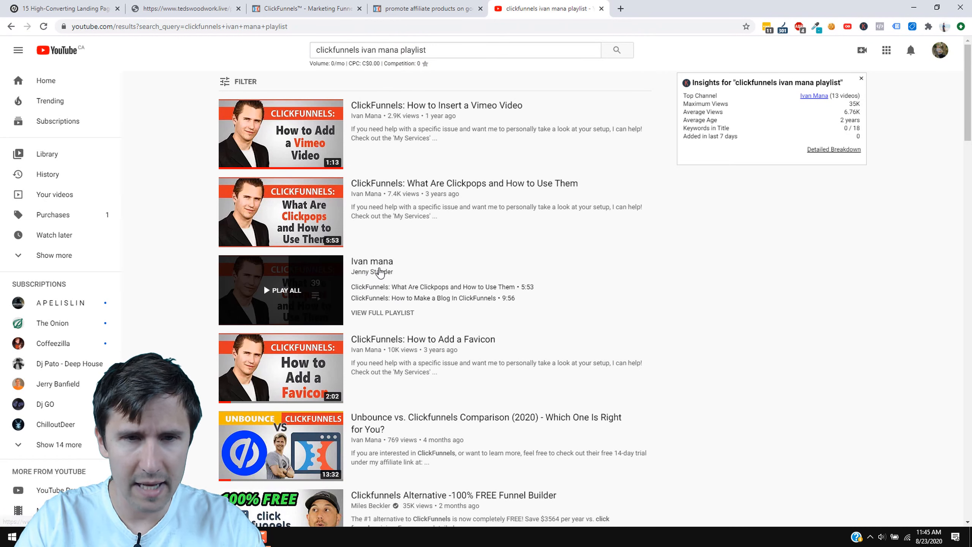
# Examine the YouTube results for the creator's ClickFunnels tutorials and playlist.
pyautogui.scroll(-12, 497, 230)
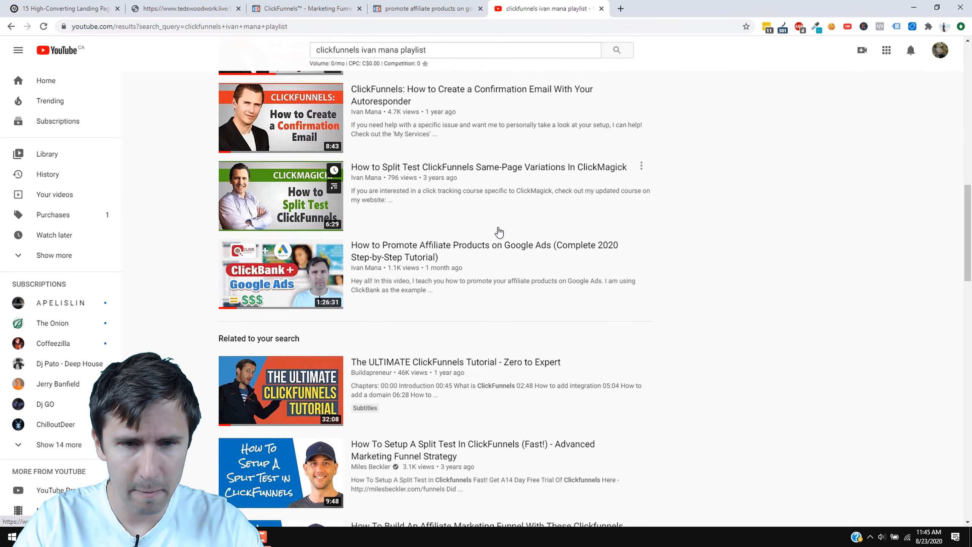
pyautogui.scroll(-15, 497, 232)
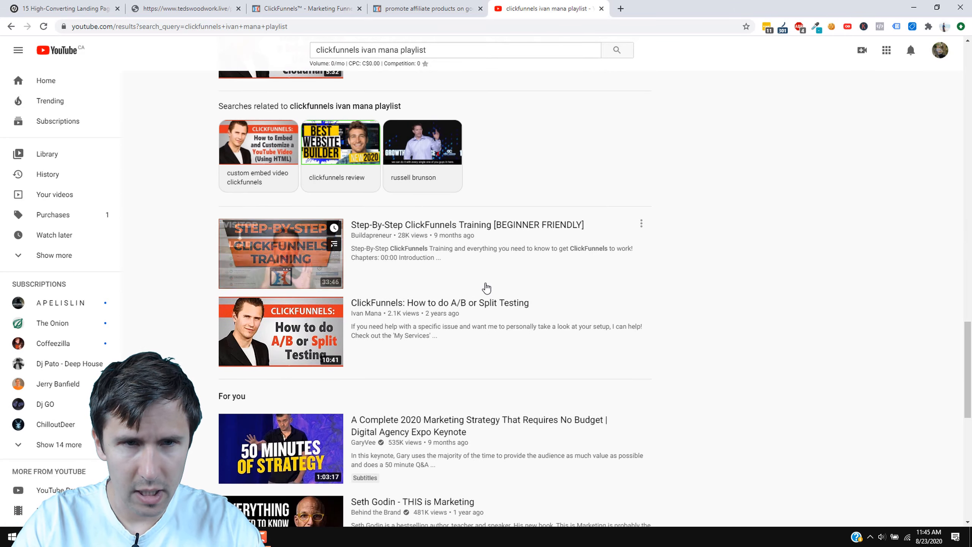
pyautogui.scroll(20, 486, 287)
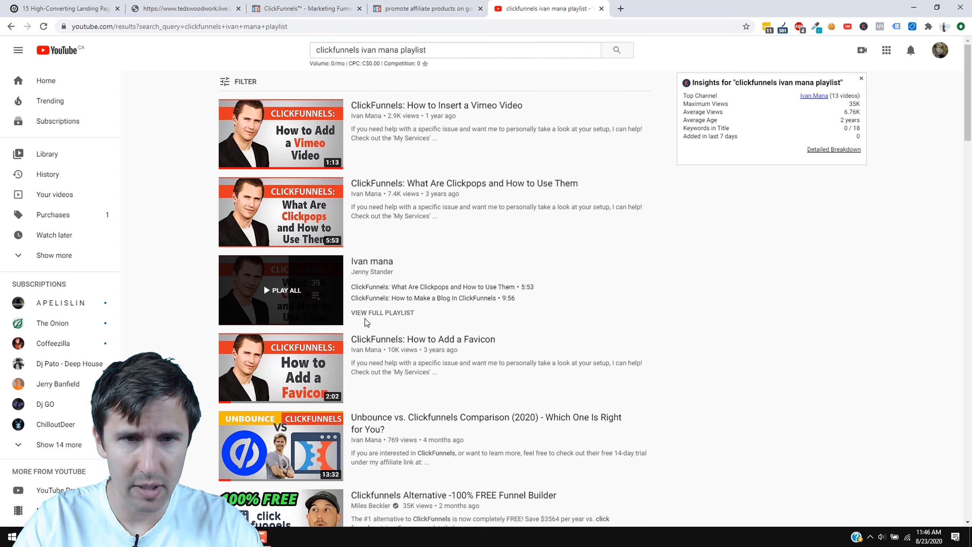
pyautogui.click(440, 4)
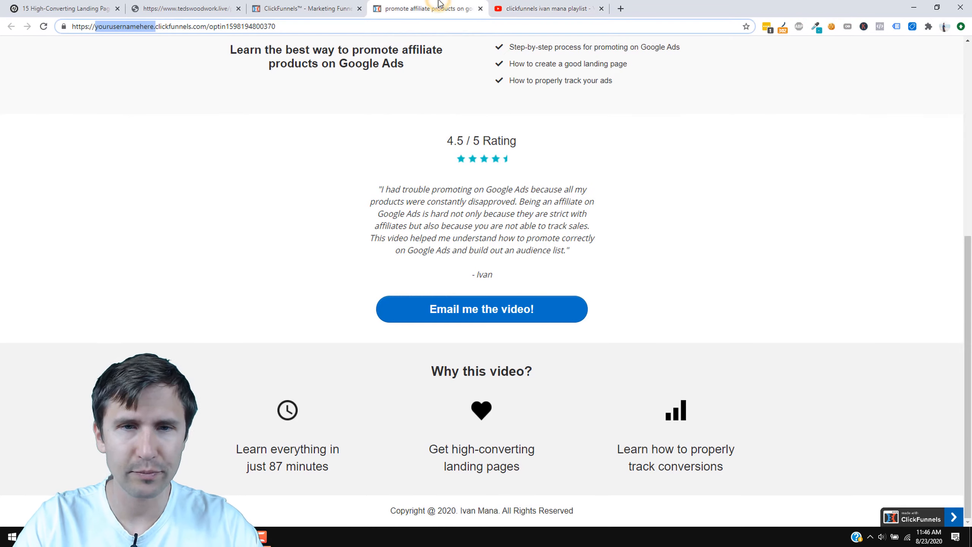
pyautogui.click(528, 4)
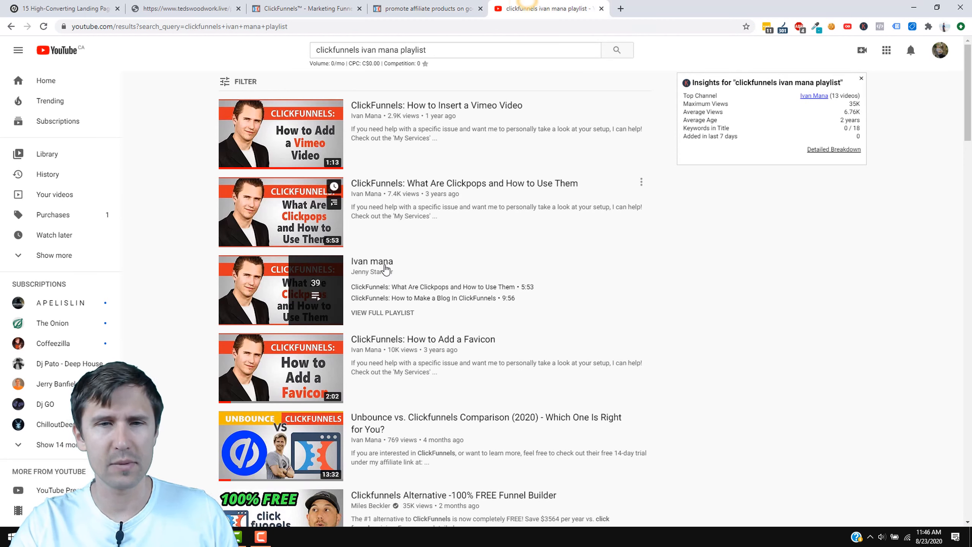
pyautogui.scroll(-5, 557, 307)
pyautogui.scroll(-20, 558, 309)
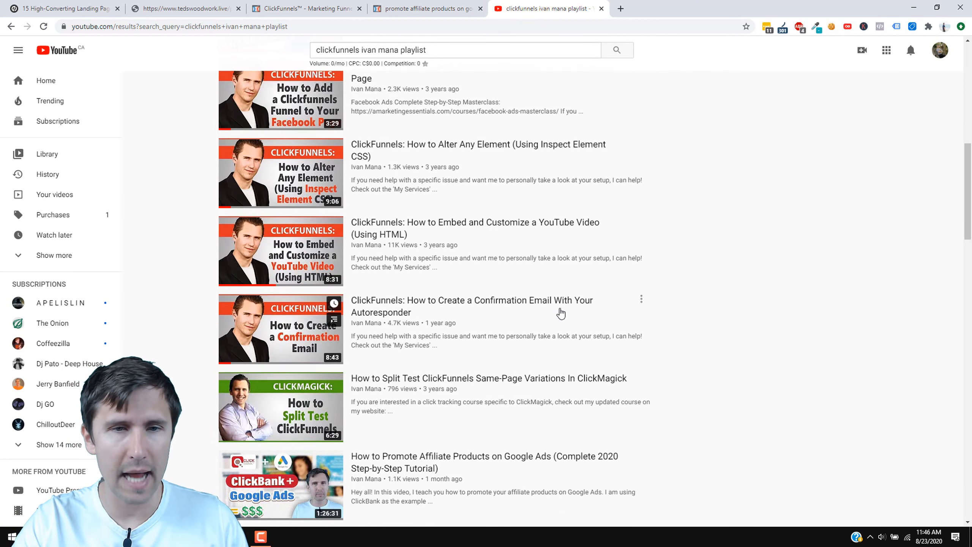
pyautogui.scroll(20, 559, 309)
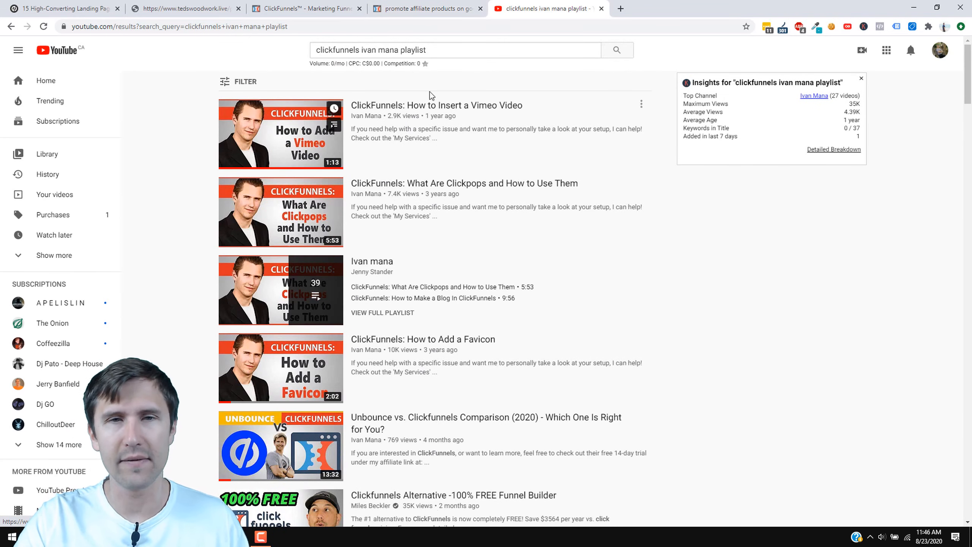
# Return to the published opt-in page and review it from the testimonial up to the headline and form.
pyautogui.click(424, 8)
pyautogui.scroll(5, 406, 265)
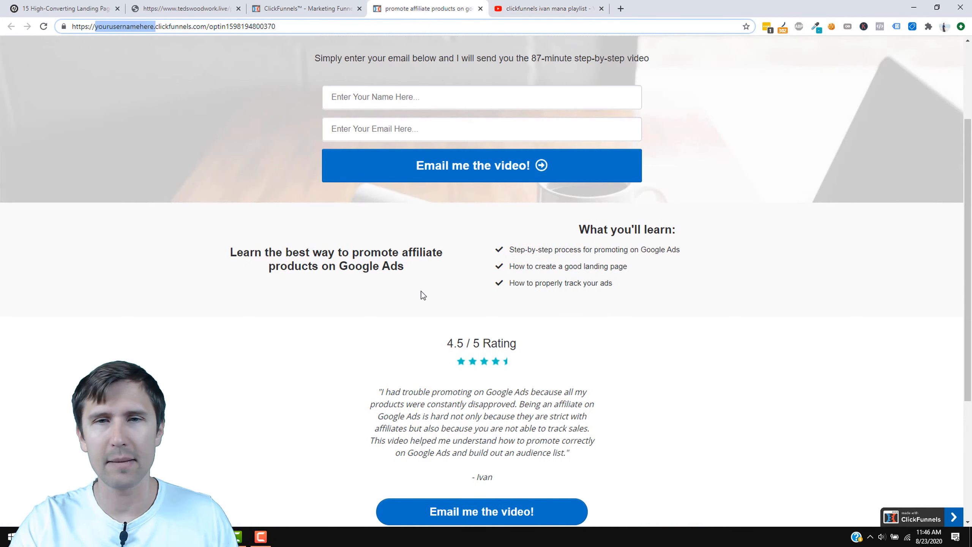
pyautogui.scroll(3, 417, 303)
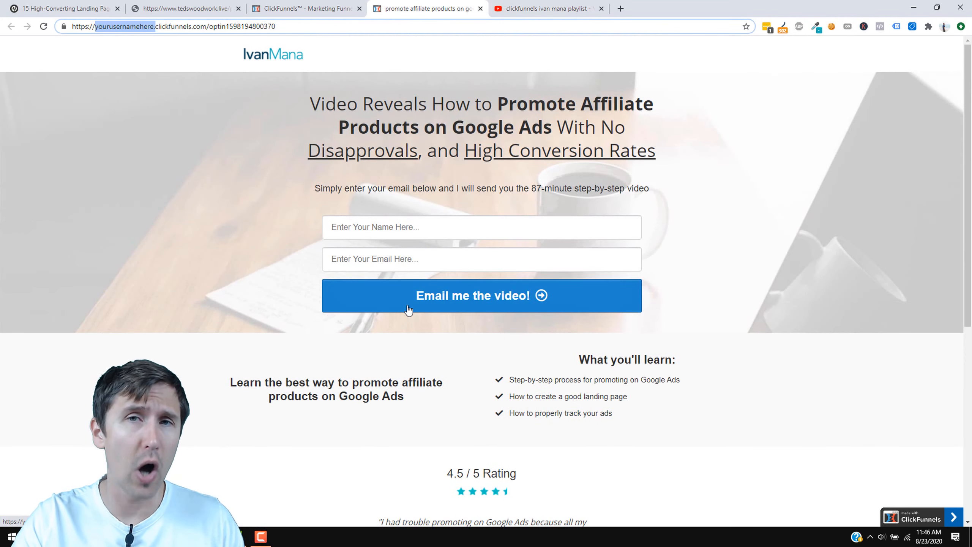